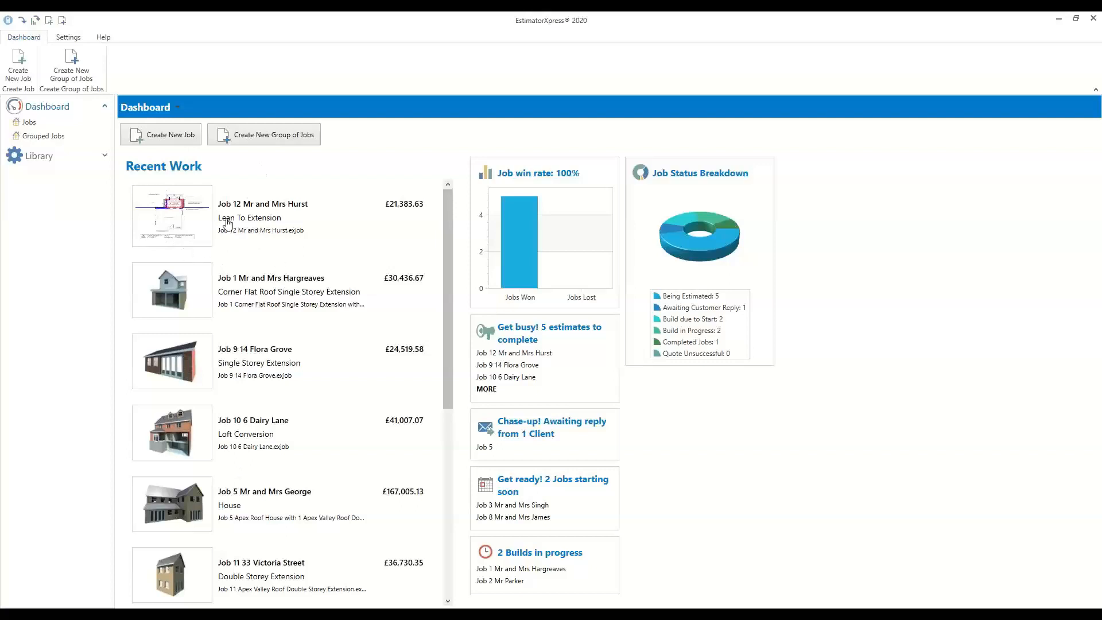
- Open the Job 12 Lean To Extension job, show its list of estimating calculators, and expand its outputs
{"action": "double_click", "coordinate": [247, 217]}
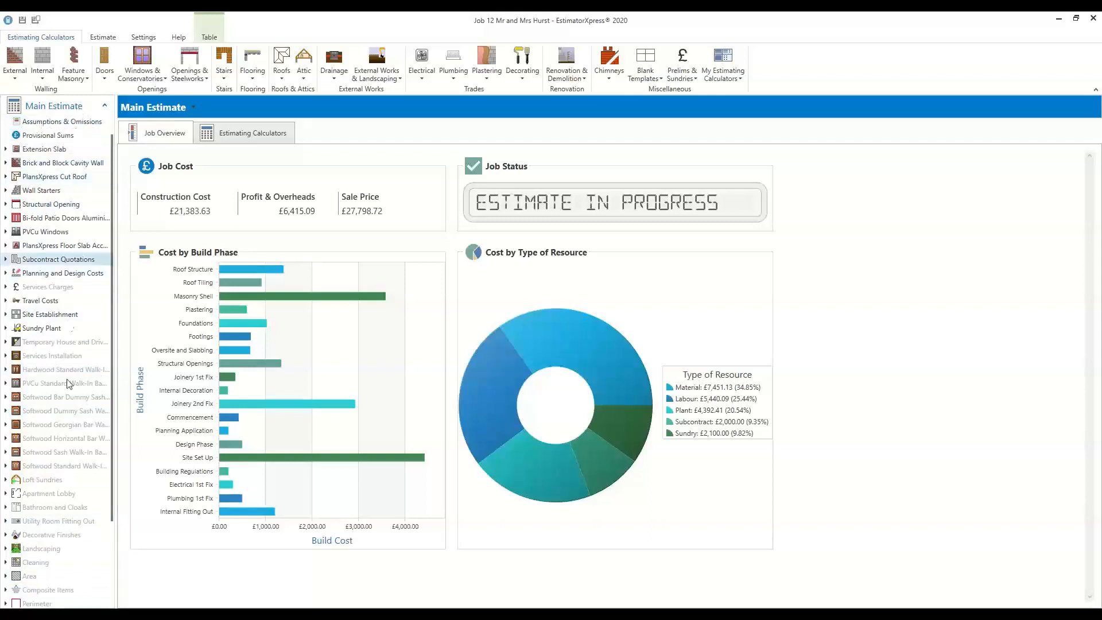
{"action": "left_click", "coordinate": [105, 107]}
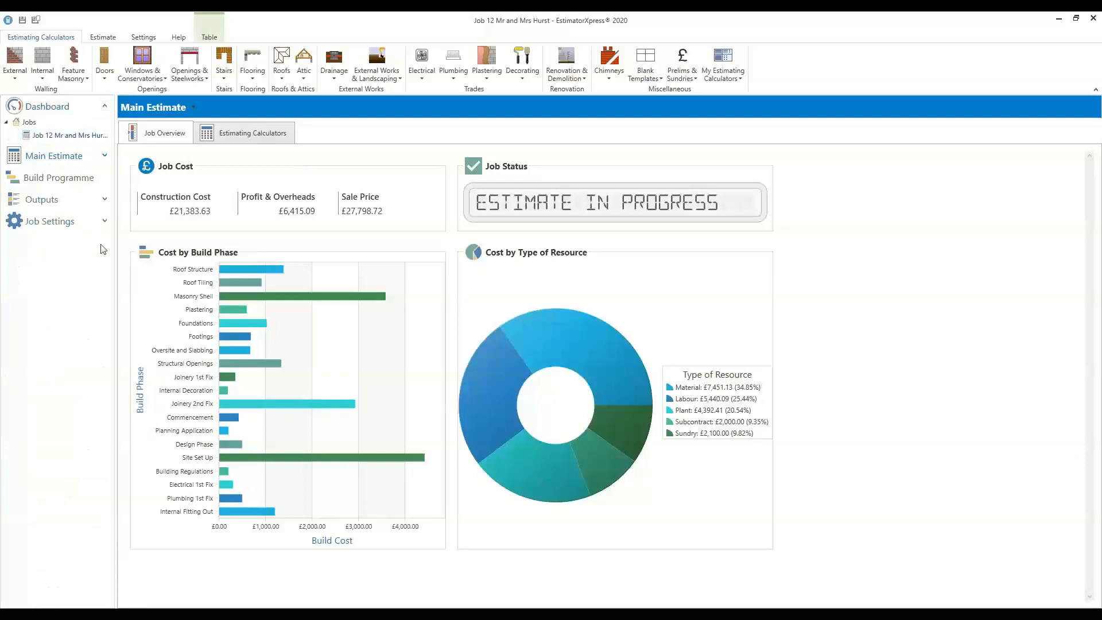
{"action": "left_click_drag", "start_coordinate": [116, 293], "coordinate": [161, 287]}
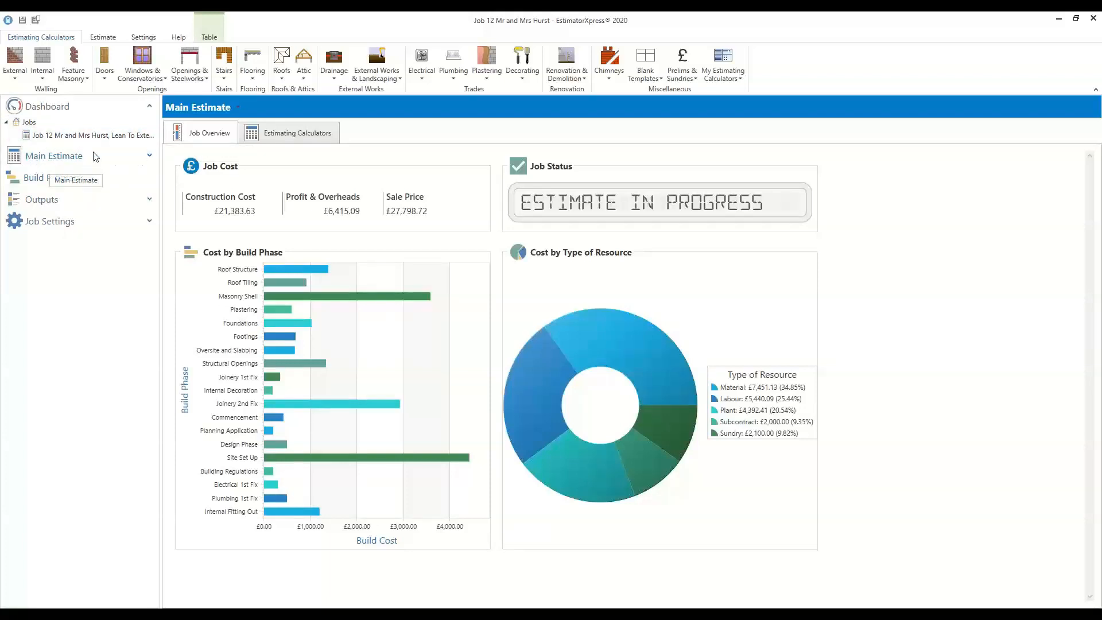
{"action": "left_click", "coordinate": [296, 138]}
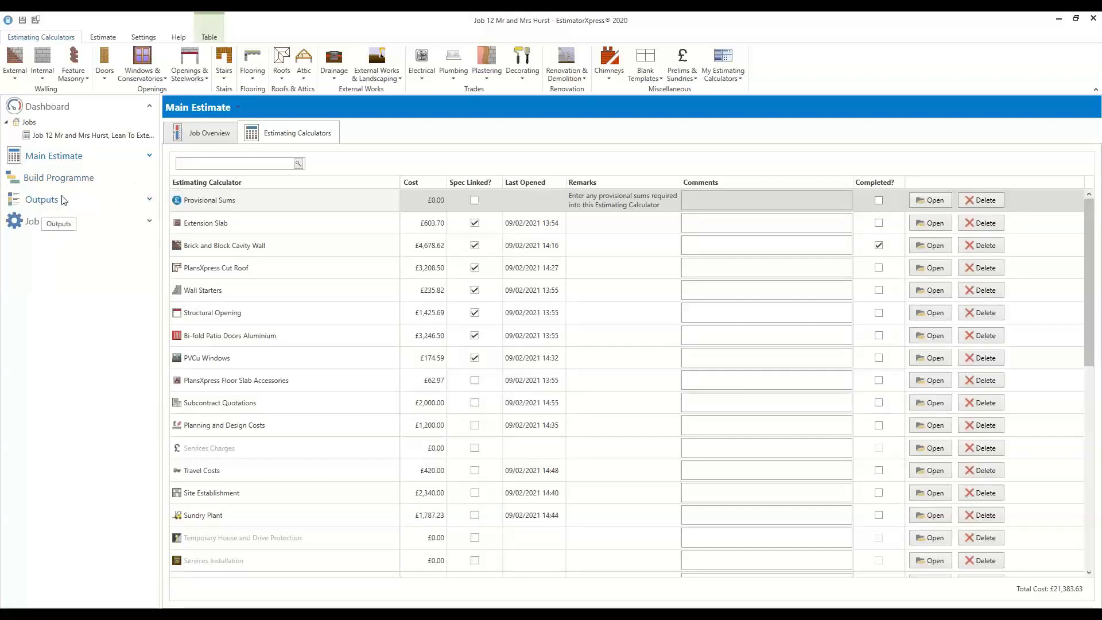
{"action": "left_click", "coordinate": [150, 200]}
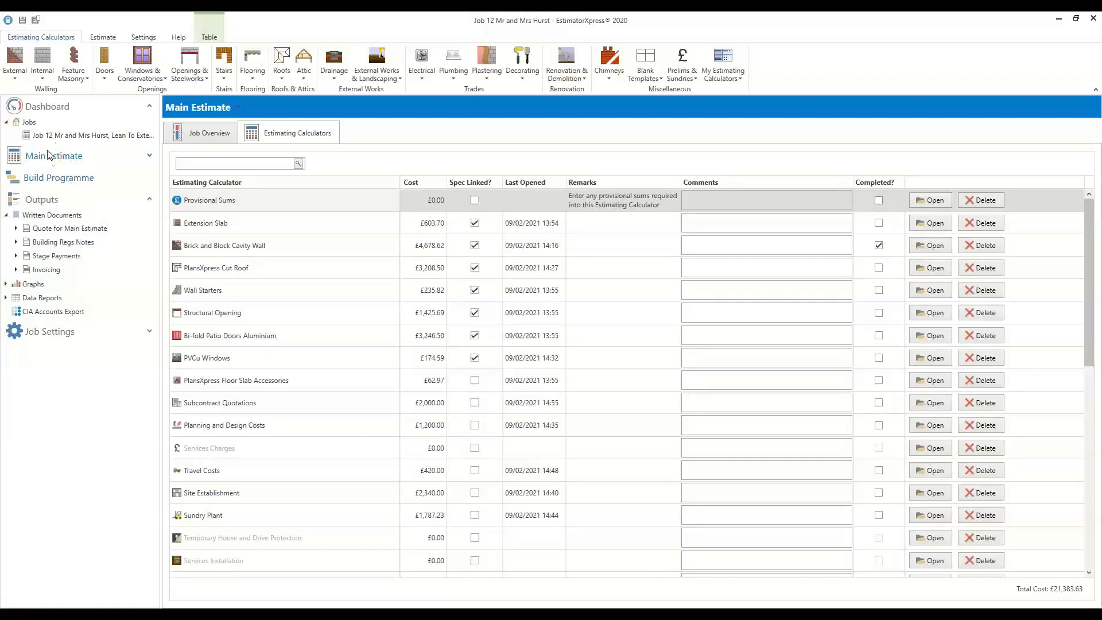
- In the software's job options, enable not exporting resource lines with a cost of zero to the build programme and outputs
{"action": "left_click", "coordinate": [145, 38]}
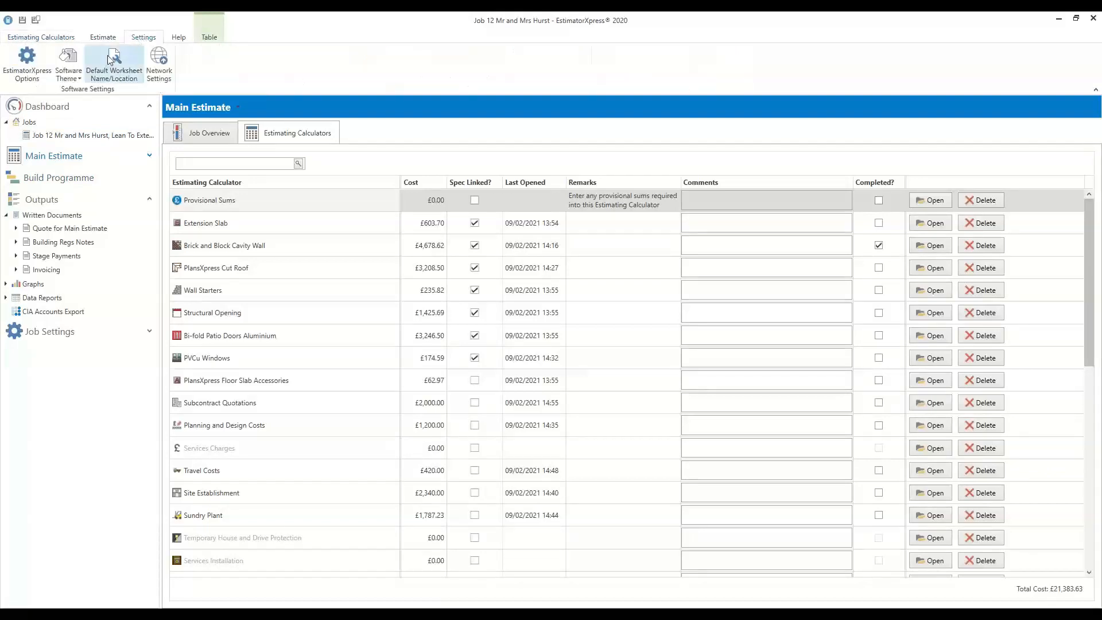
{"action": "left_click", "coordinate": [30, 79]}
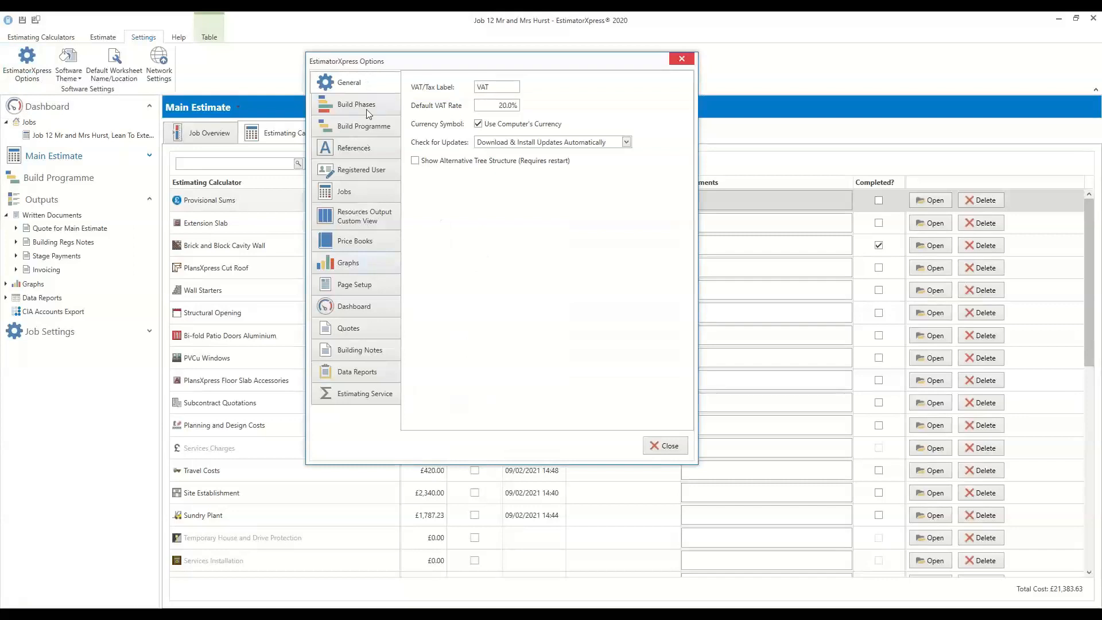
{"action": "left_click", "coordinate": [367, 198]}
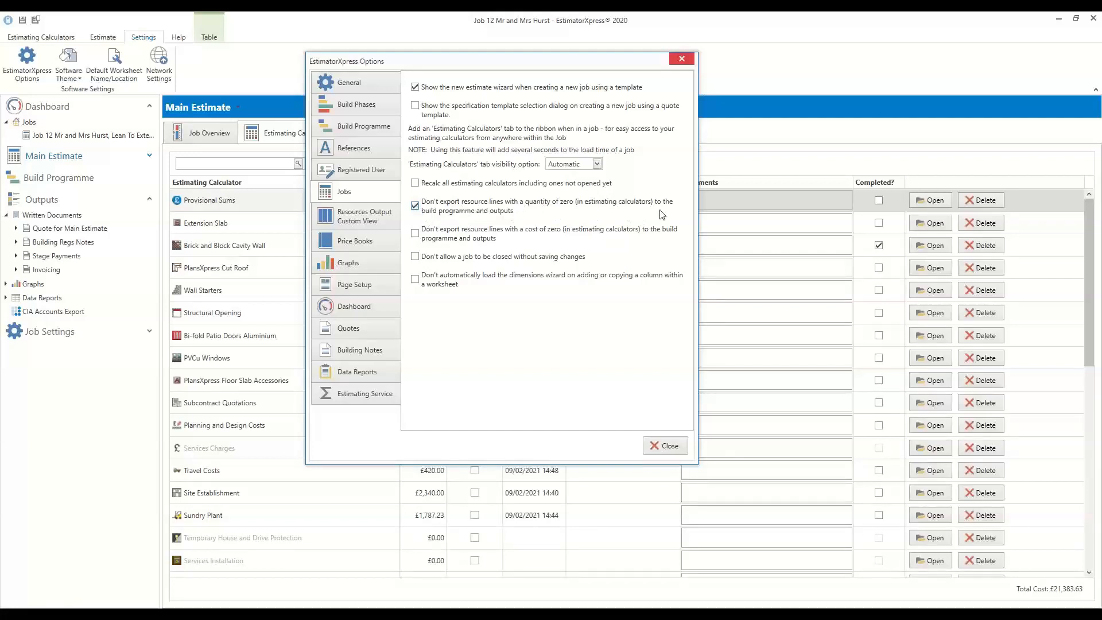
{"action": "left_click", "coordinate": [415, 234]}
{"action": "left_click", "coordinate": [669, 447]}
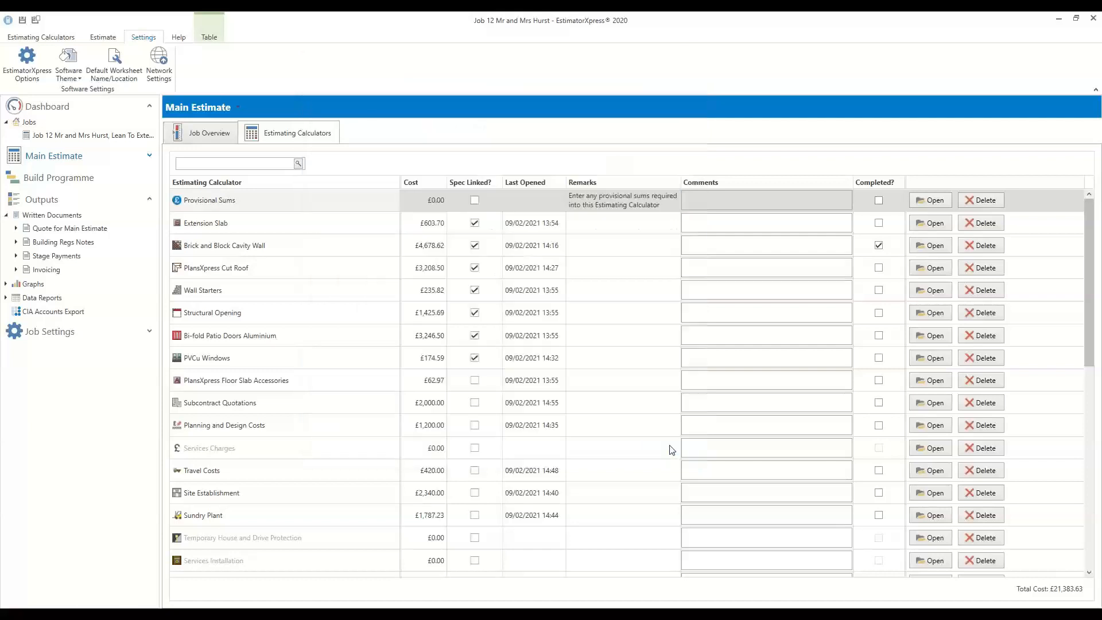
- Recalculate the whole job estimate and dismiss the completion notice
{"action": "left_click", "coordinate": [101, 37]}
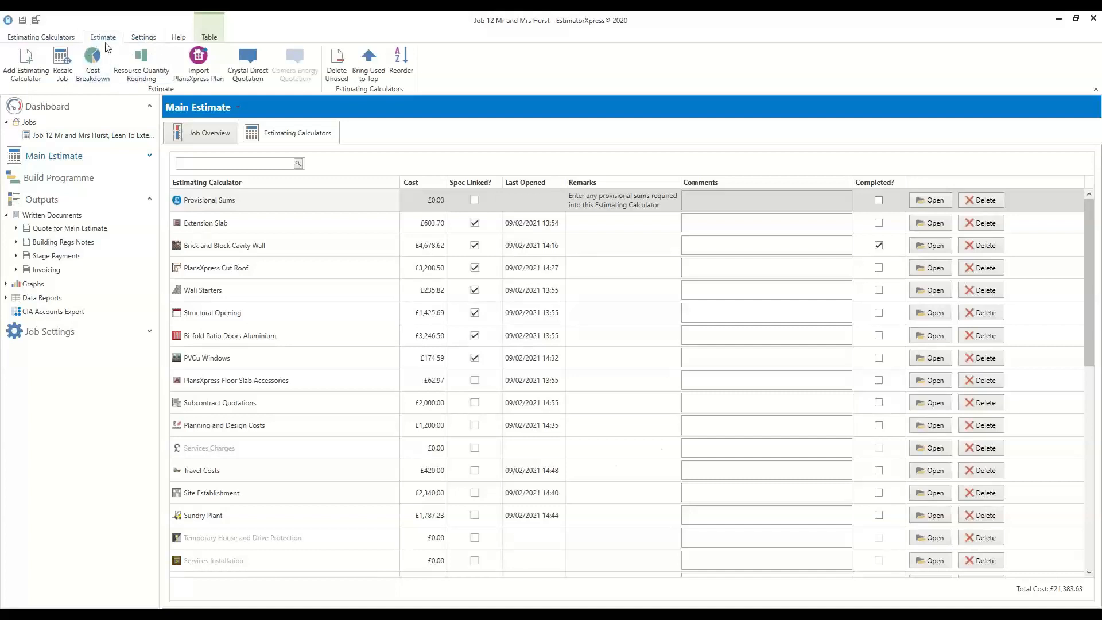
{"action": "left_click", "coordinate": [65, 78]}
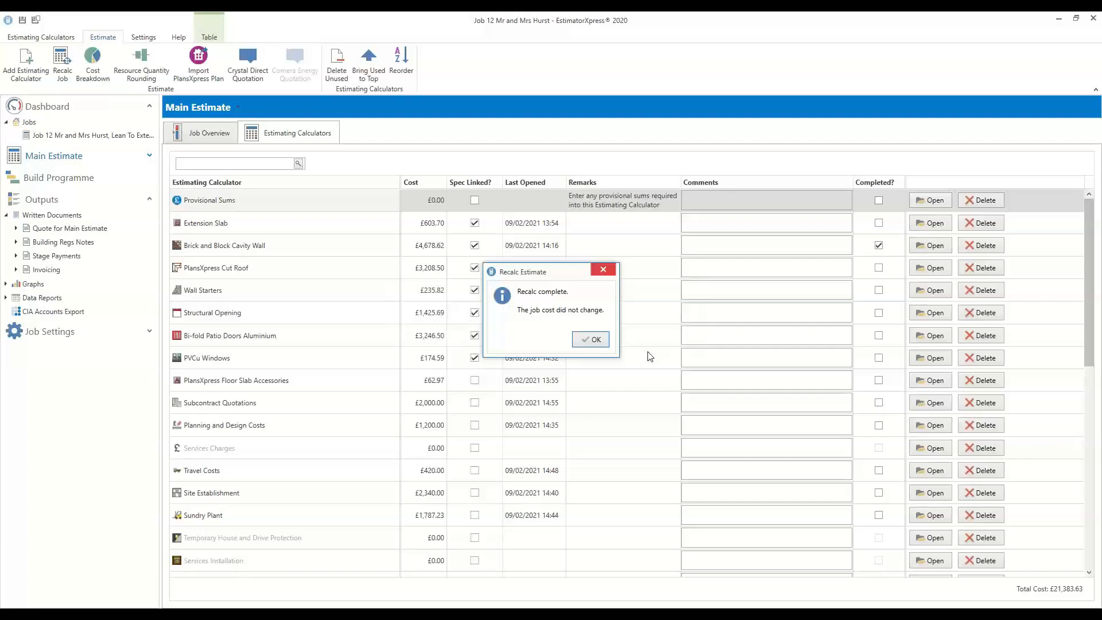
{"action": "left_click", "coordinate": [595, 340]}
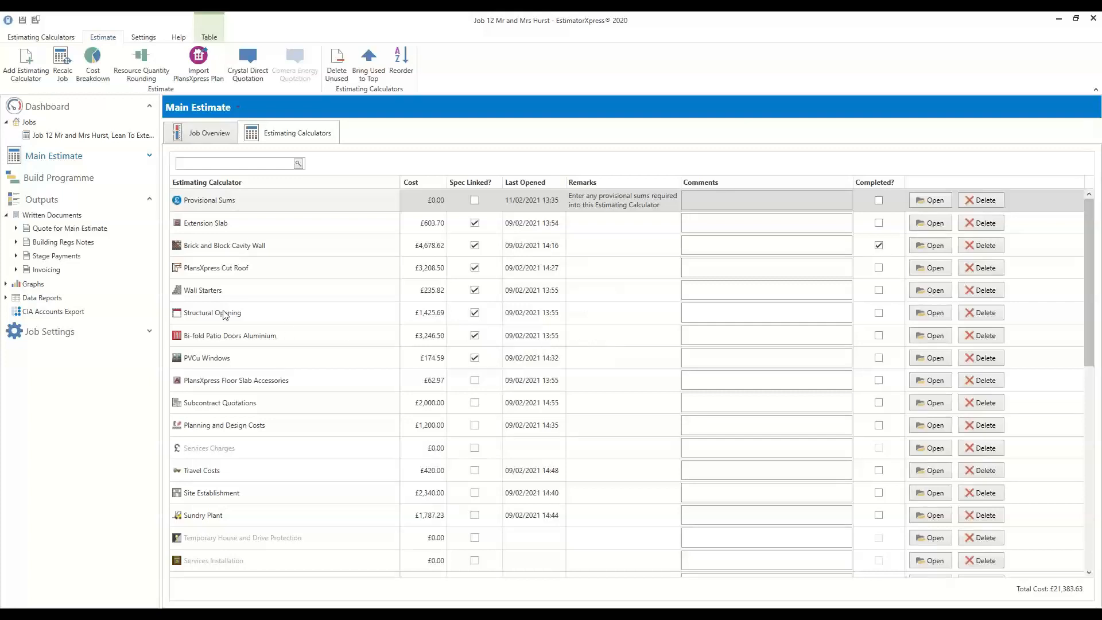
- Start calculating a new build programme for the job and move its wizard to a clear spot
{"action": "left_click", "coordinate": [63, 180]}
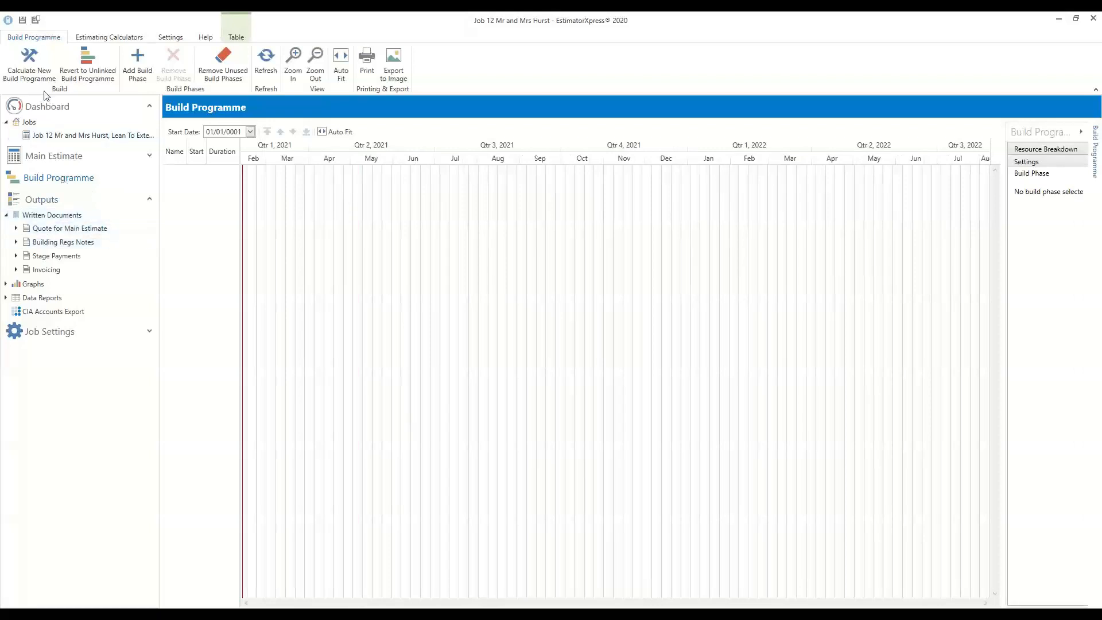
{"action": "left_click", "coordinate": [31, 74]}
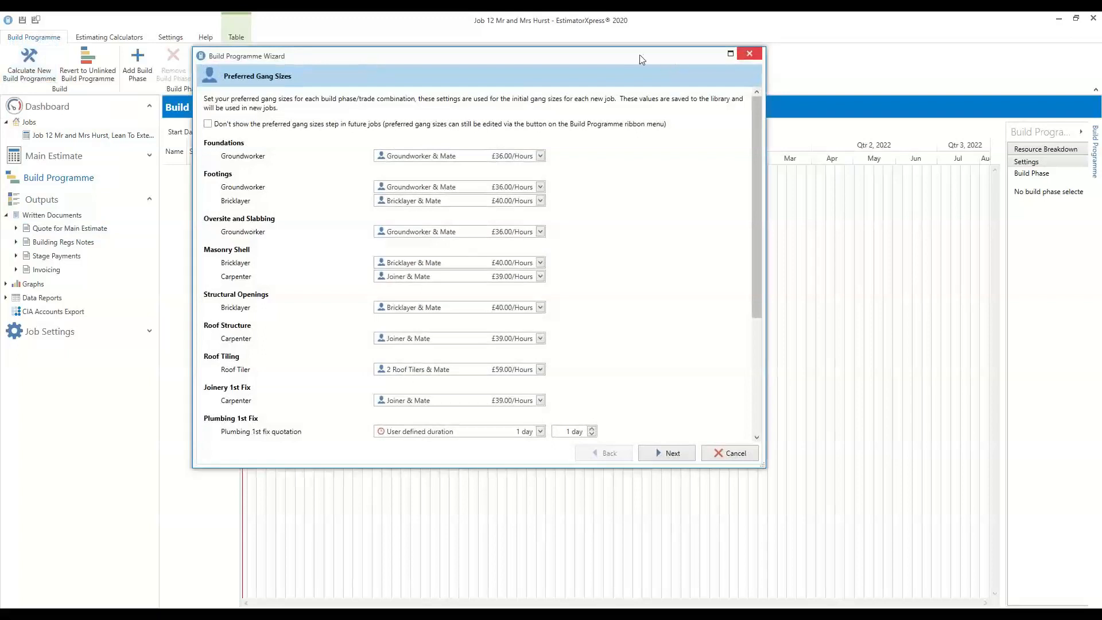
{"action": "left_click_drag", "start_coordinate": [450, 59], "coordinate": [487, 87]}
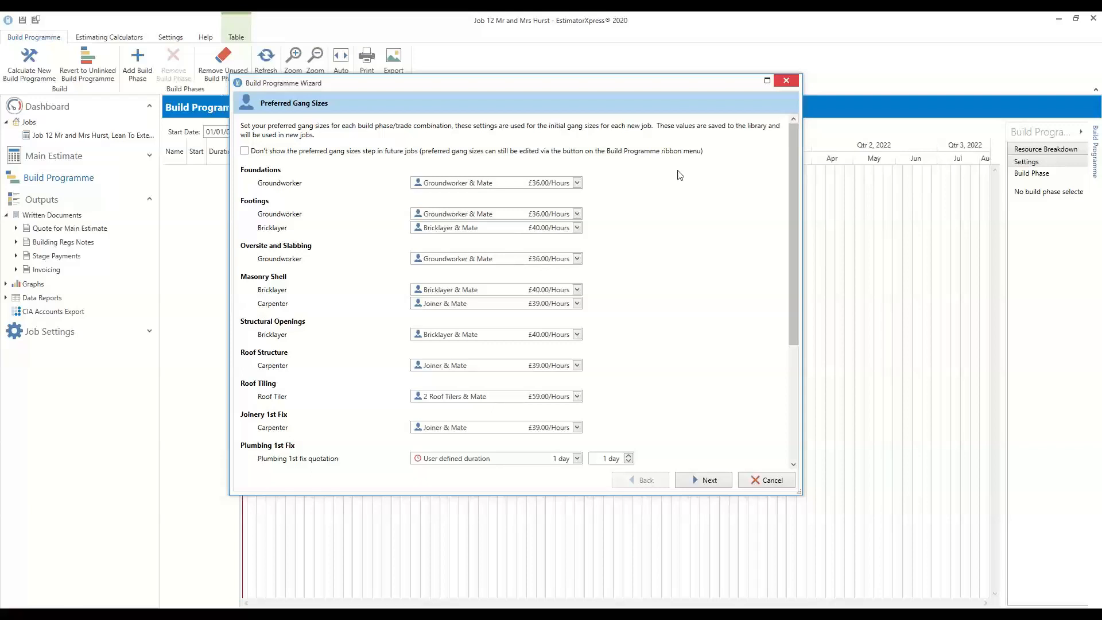
{"action": "left_click_drag", "start_coordinate": [455, 86], "coordinate": [480, 116]}
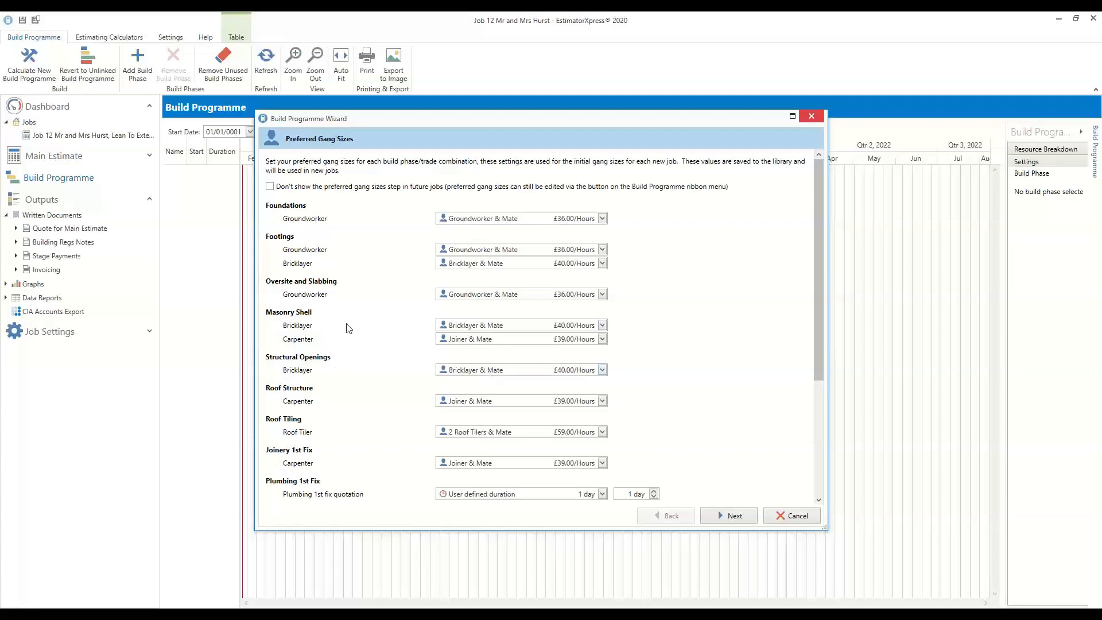
- Set the bricklayer gang to 2 Bricklayers & Mate for the Masonry Shell, Footings and Structural Openings phases
{"action": "left_click", "coordinate": [603, 326]}
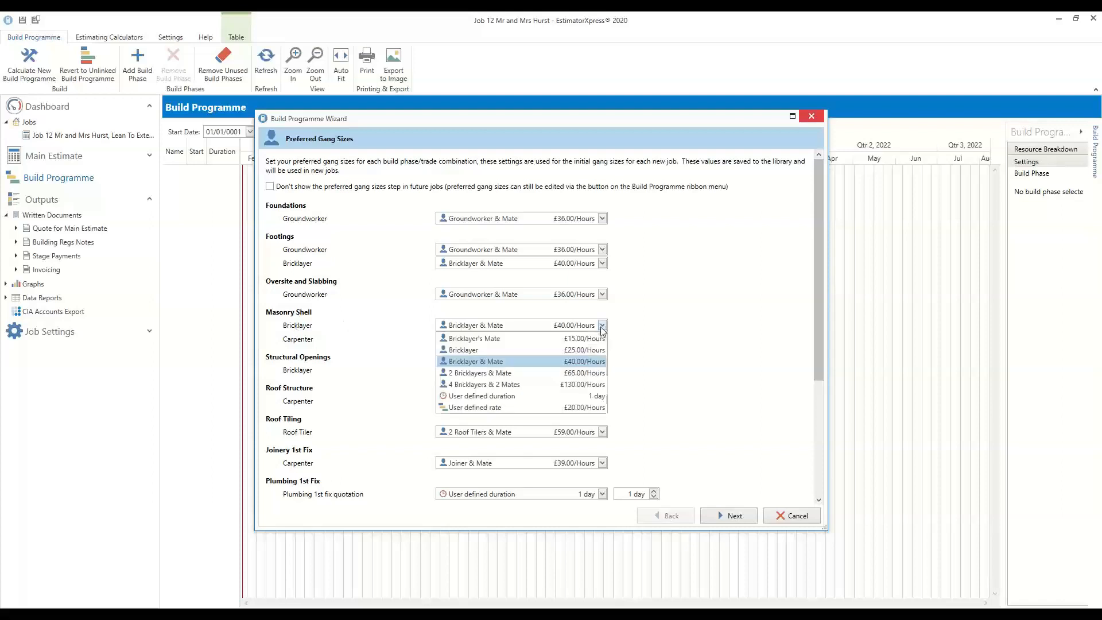
{"action": "left_click", "coordinate": [498, 373]}
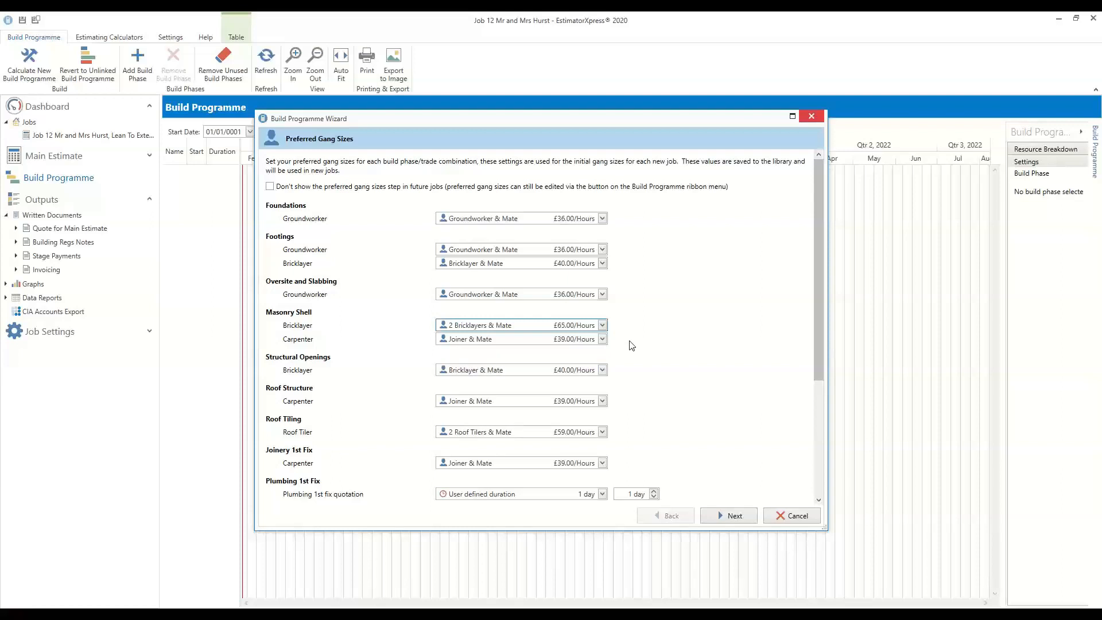
{"action": "left_click", "coordinate": [602, 325]}
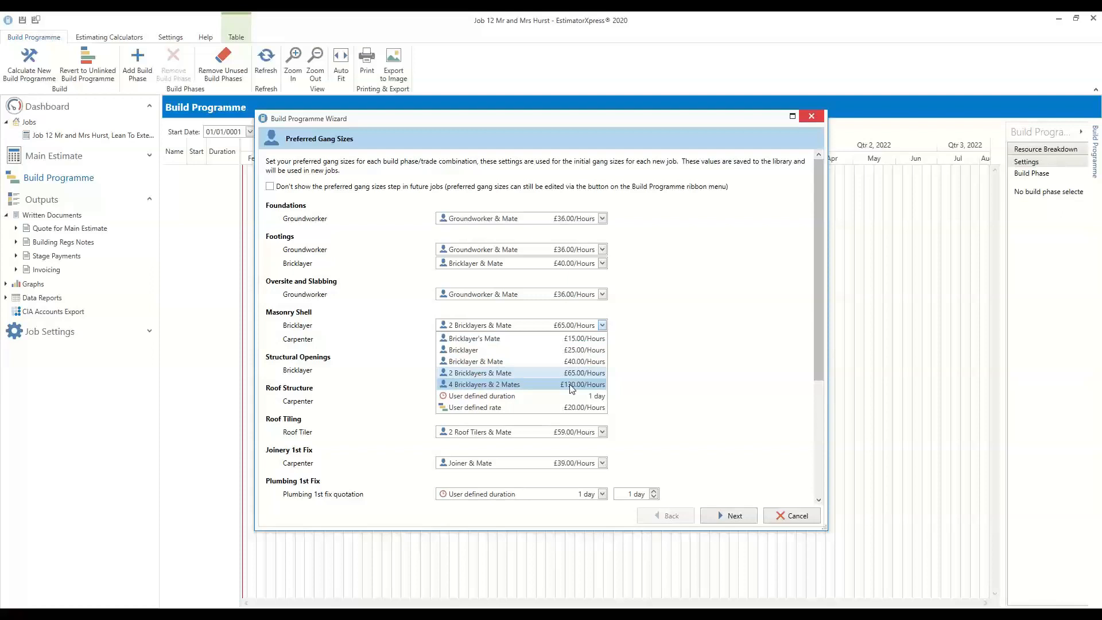
{"action": "left_click", "coordinate": [517, 378]}
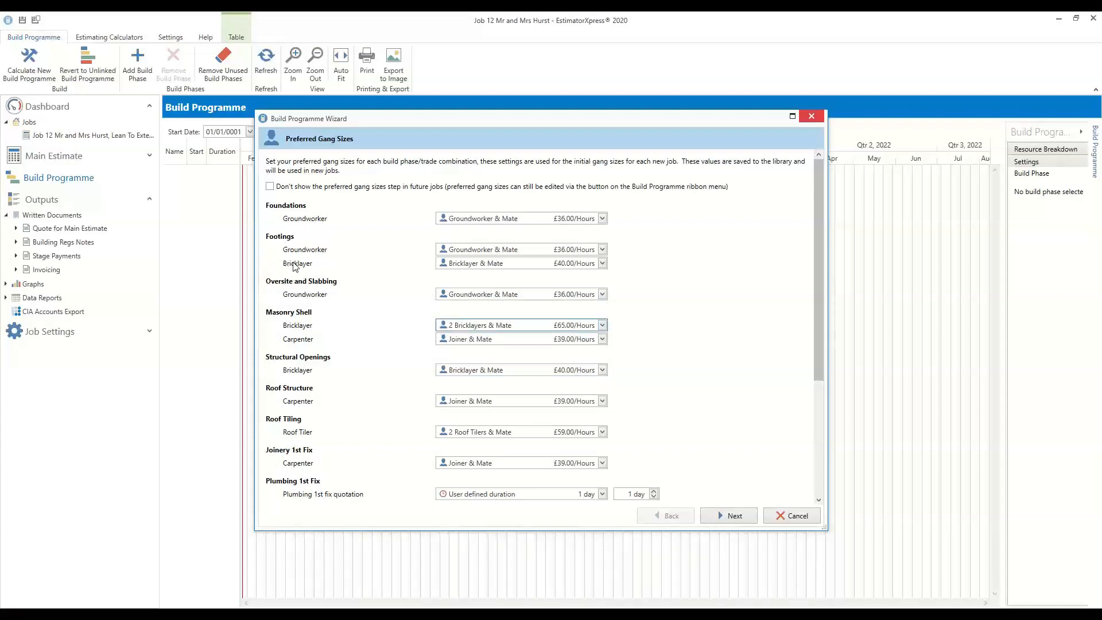
{"action": "left_click", "coordinate": [602, 263]}
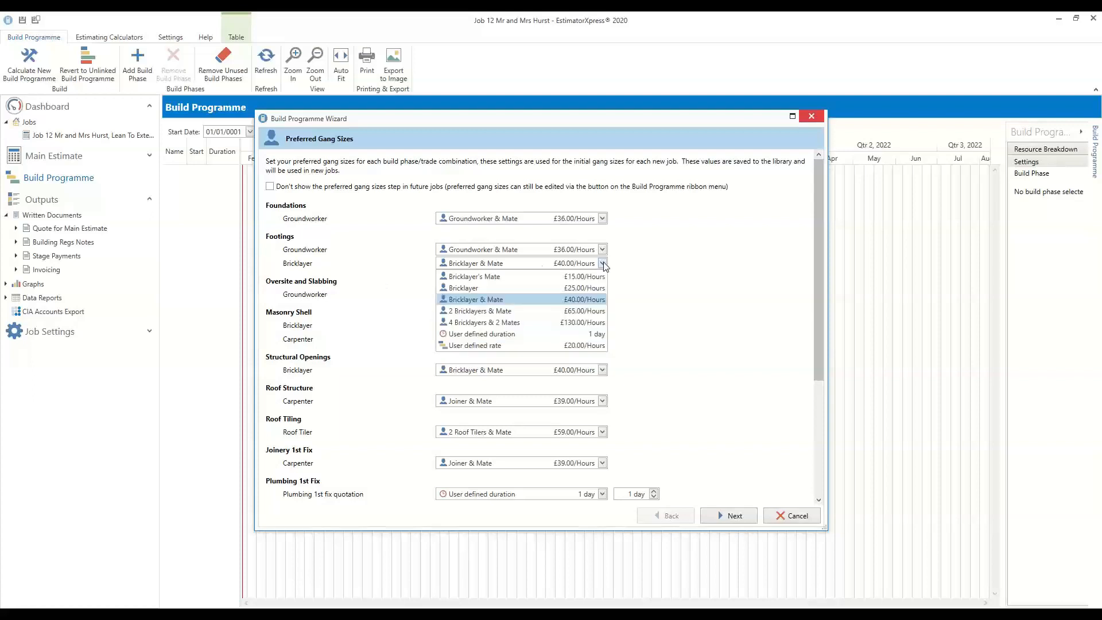
{"action": "left_click", "coordinate": [550, 309]}
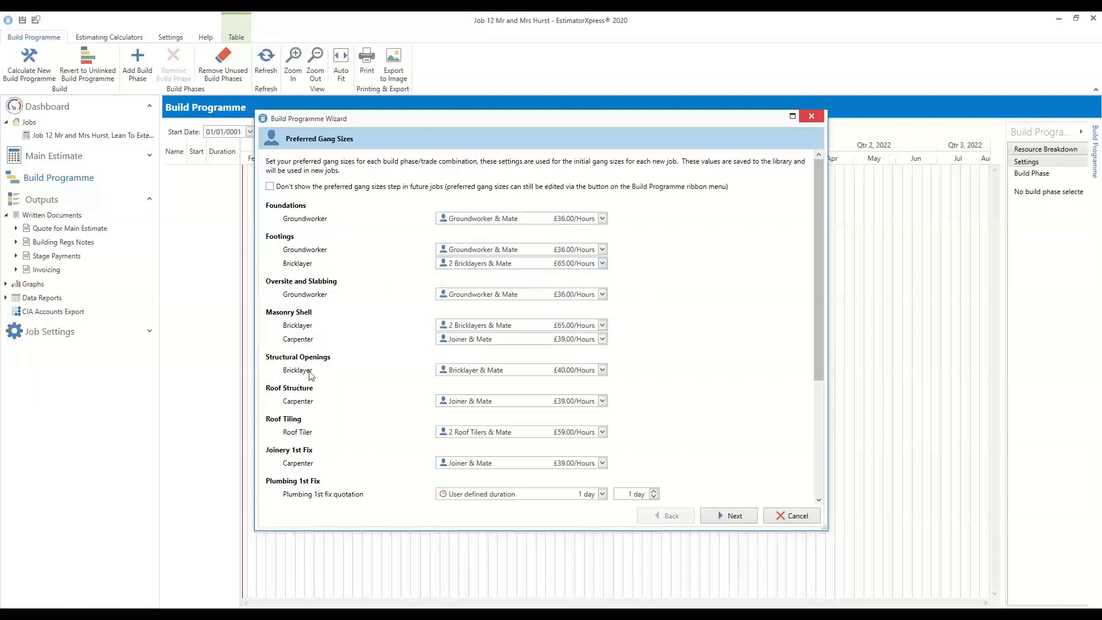
{"action": "left_click", "coordinate": [602, 370]}
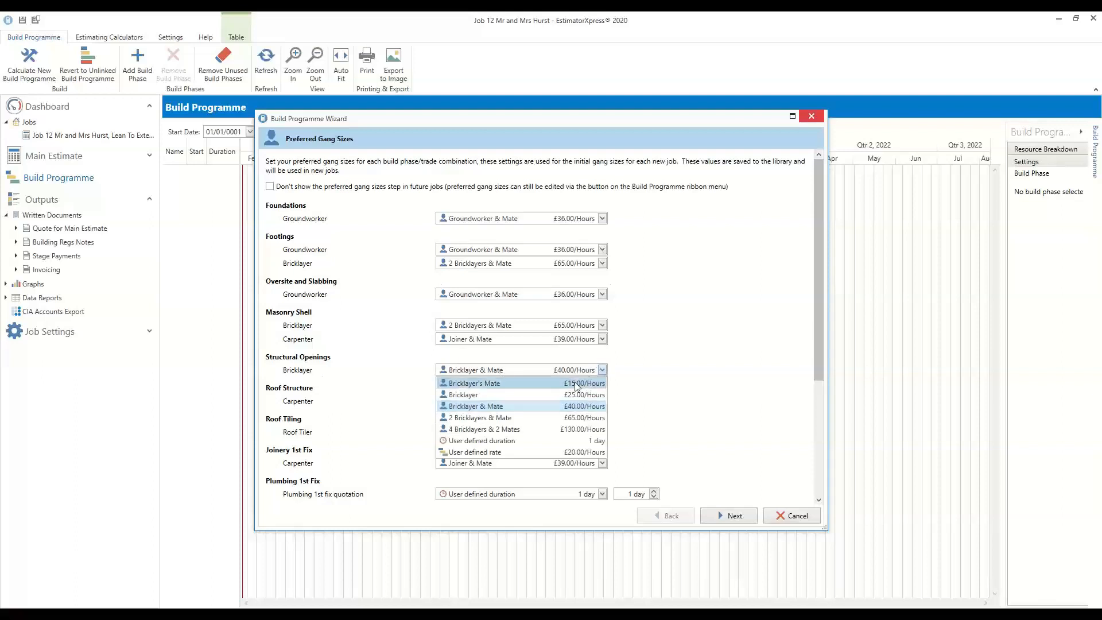
{"action": "left_click", "coordinate": [520, 418]}
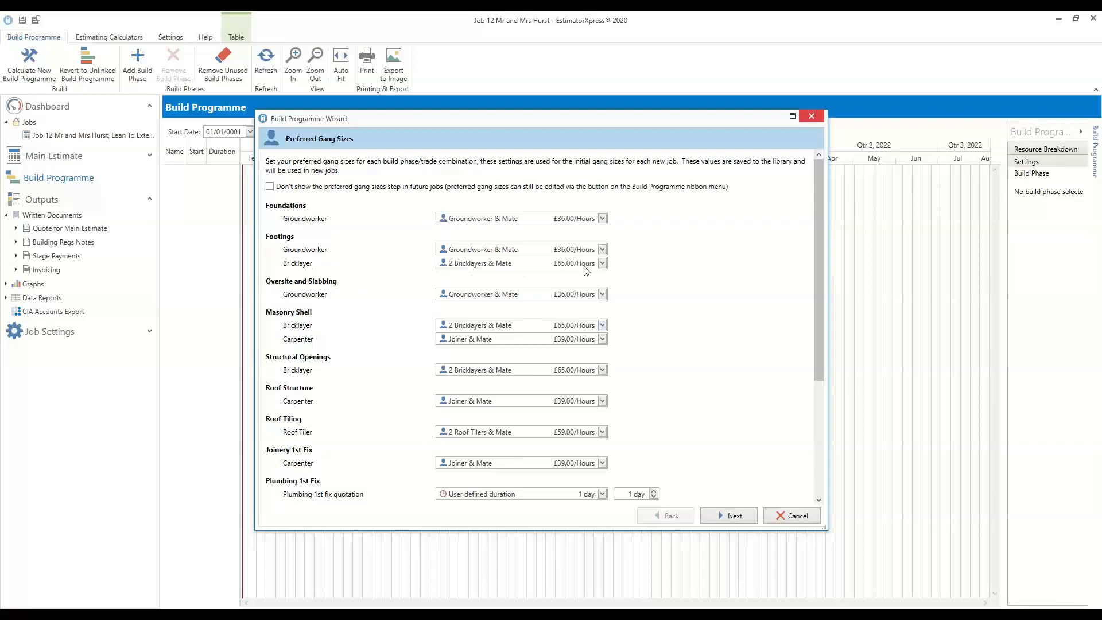
- Return the bricklayer gang to Bricklayer & Mate for the Footings, Masonry Shell and Structural Openings phases
{"action": "left_click", "coordinate": [601, 264]}
{"action": "left_click", "coordinate": [556, 297]}
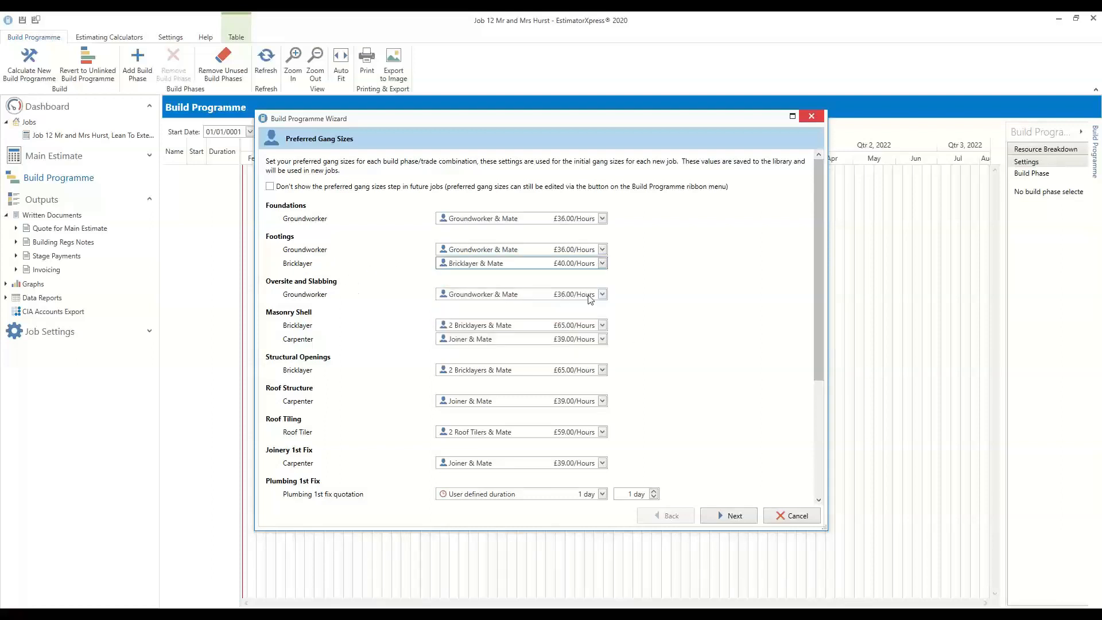
{"action": "left_click", "coordinate": [602, 326]}
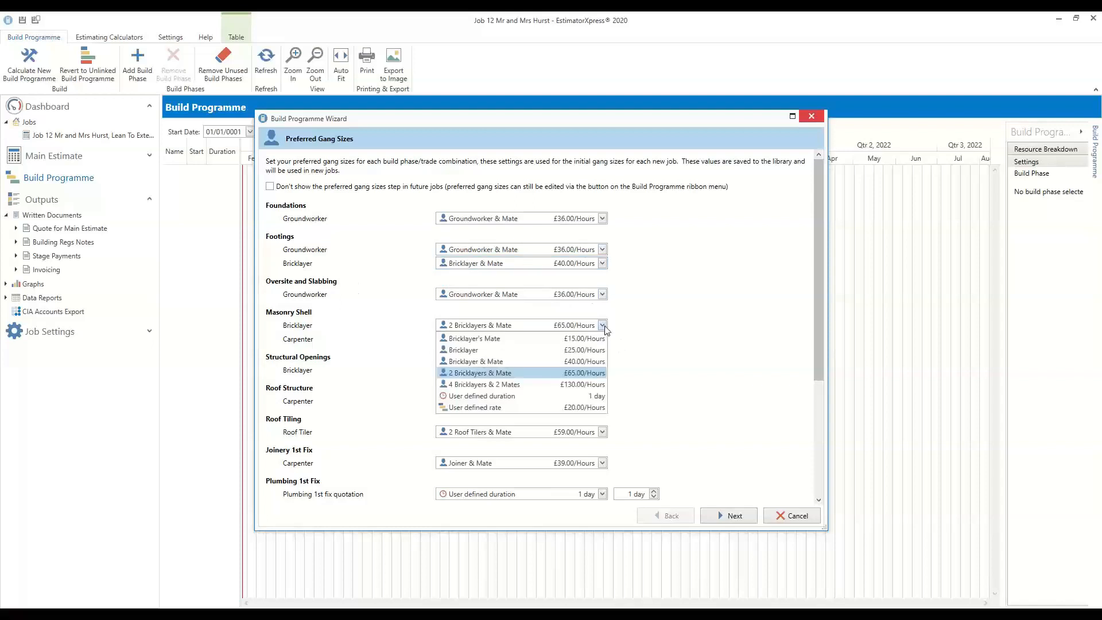
{"action": "left_click", "coordinate": [580, 362]}
{"action": "left_click", "coordinate": [602, 371]}
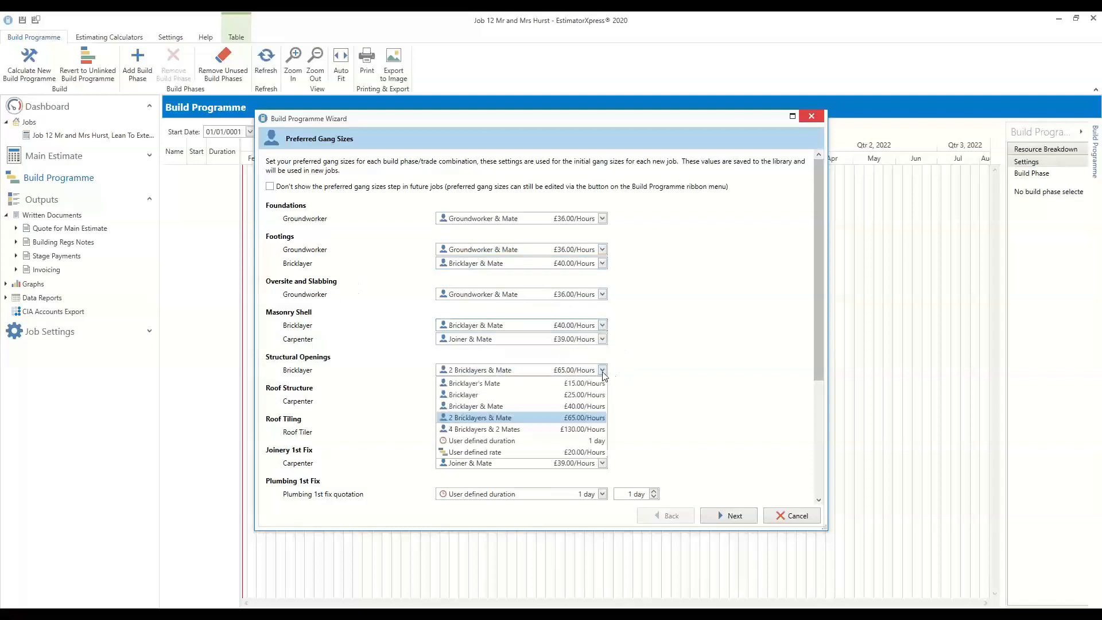
{"action": "left_click", "coordinate": [468, 407]}
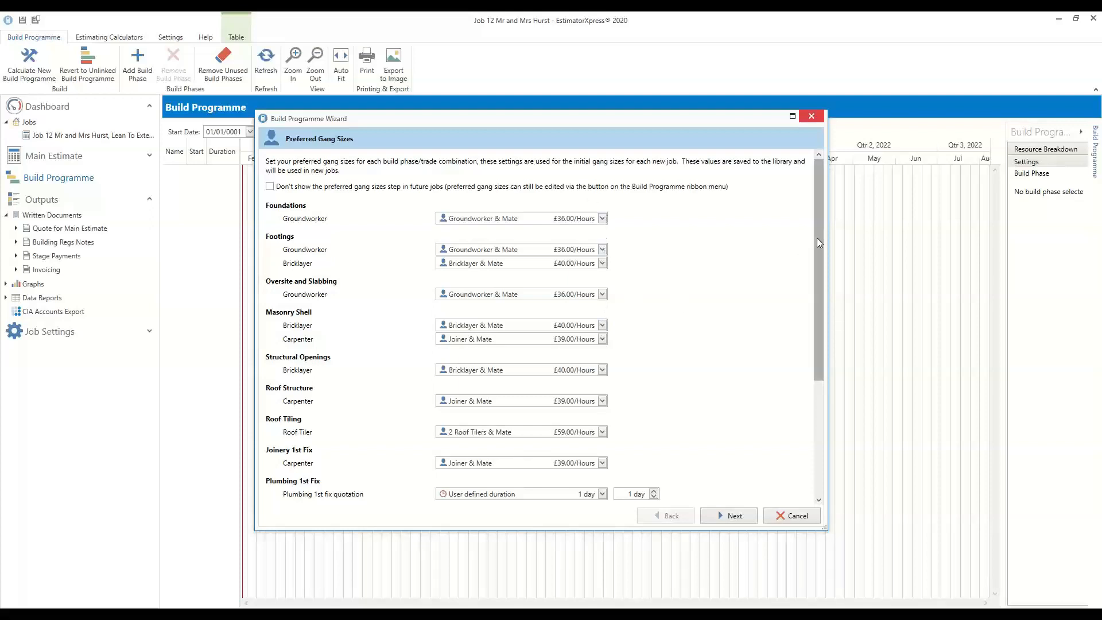
- Check and accept the remaining preferred gang sizes, and choose the Typical Extension/Renovation build programme template
{"action": "left_click_drag", "start_coordinate": [816, 205], "coordinate": [797, 332]}
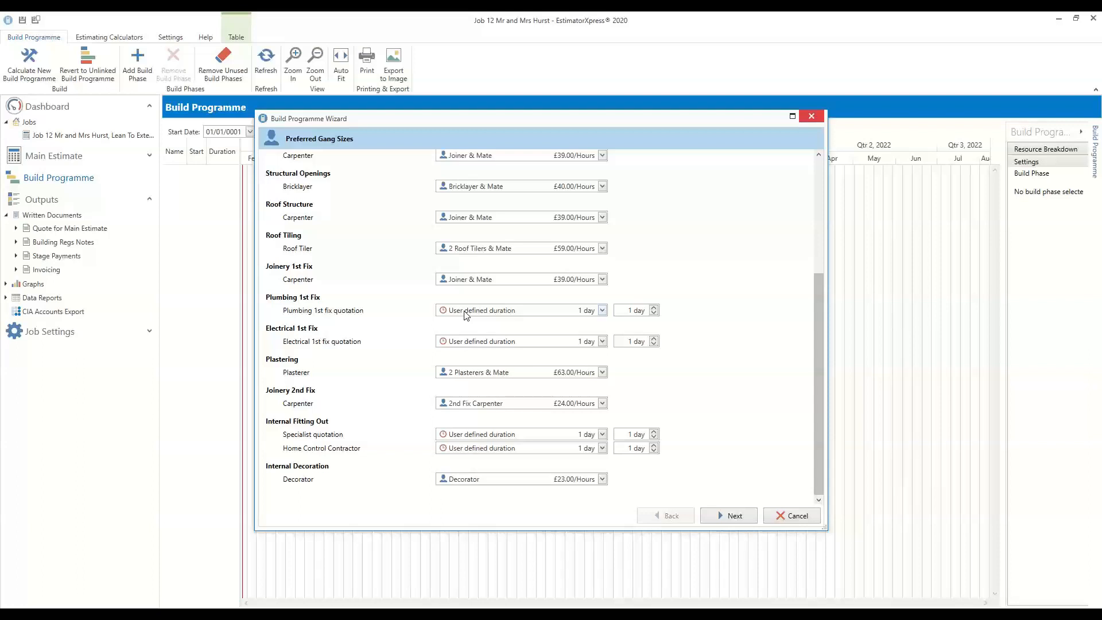
{"action": "scroll", "coordinate": [600, 353], "scroll_direction": "up", "scroll_amount": 2}
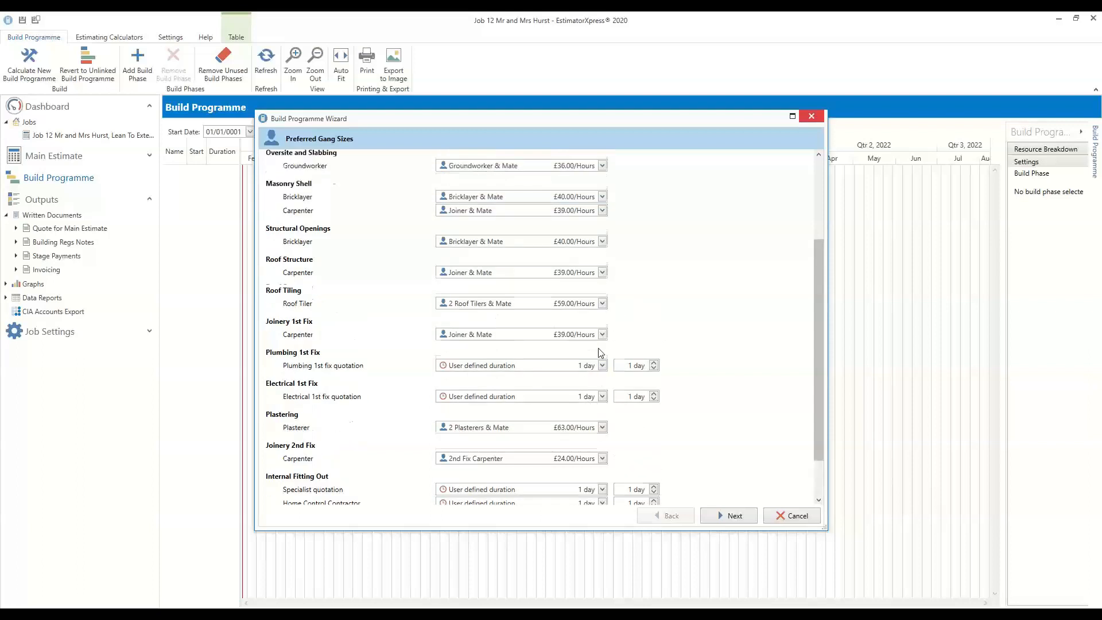
{"action": "scroll", "coordinate": [600, 353], "scroll_direction": "up", "scroll_amount": 2}
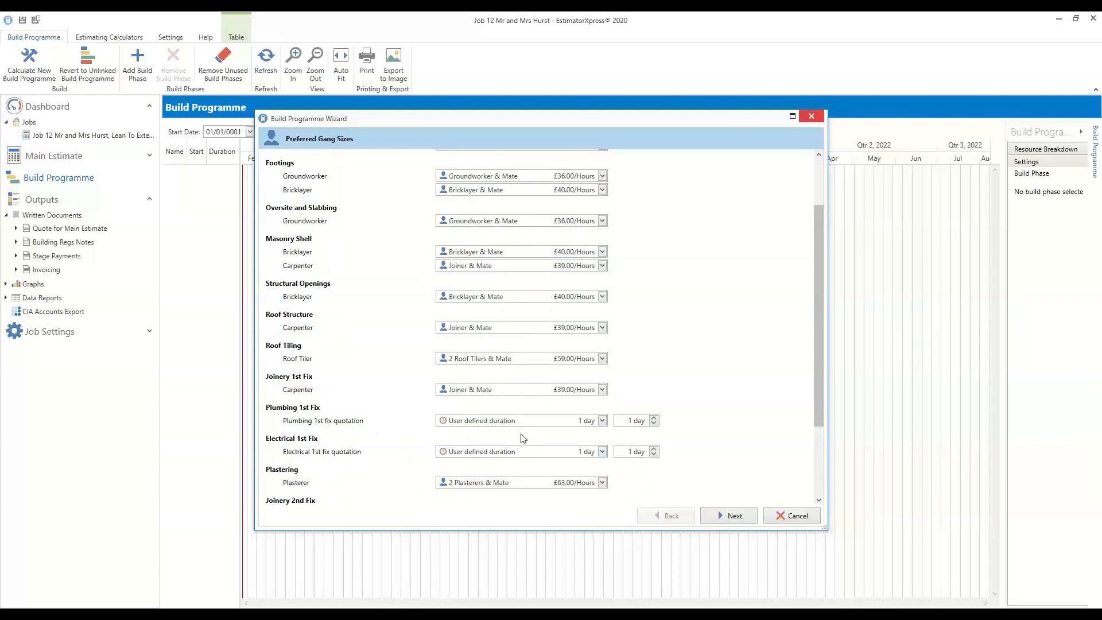
{"action": "left_click_drag", "start_coordinate": [814, 391], "coordinate": [806, 468]}
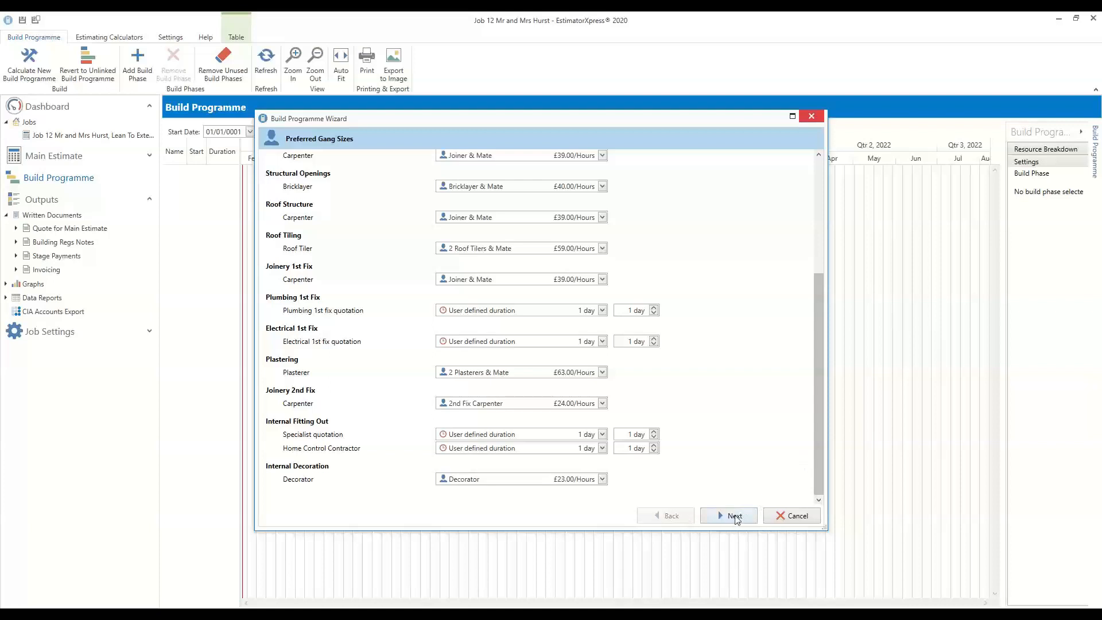
{"action": "left_click", "coordinate": [737, 516]}
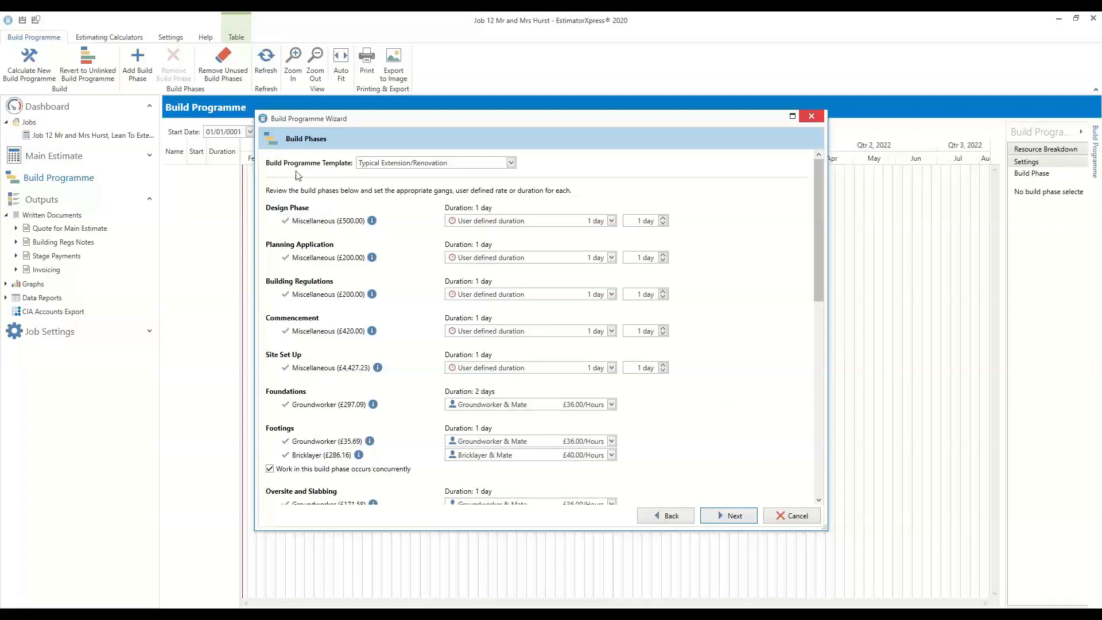
{"action": "left_click", "coordinate": [511, 164]}
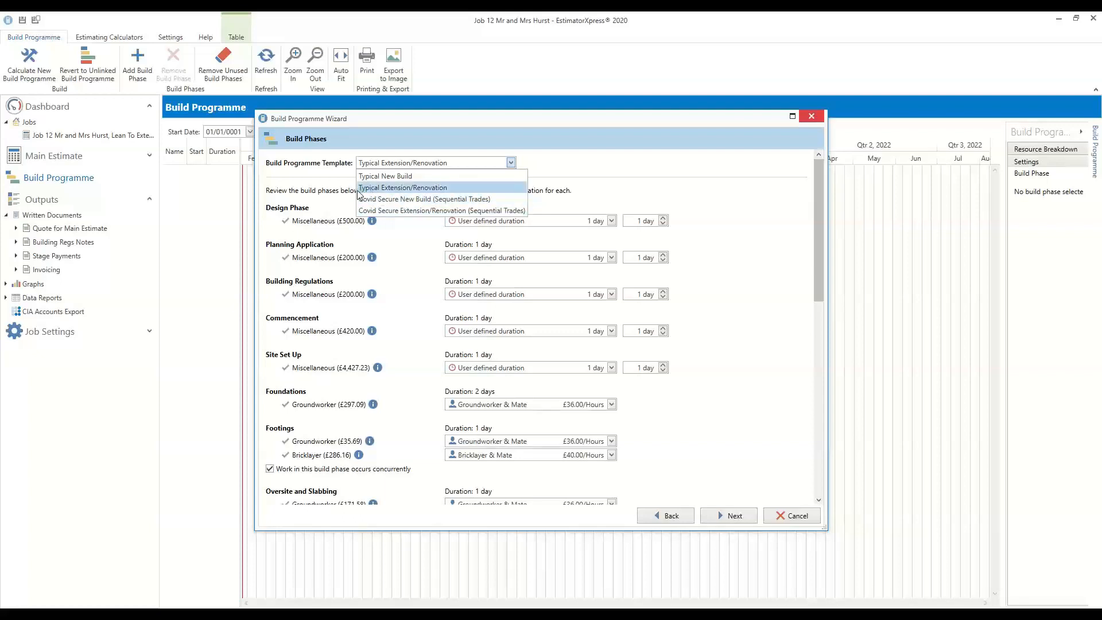
{"action": "left_click", "coordinate": [442, 189]}
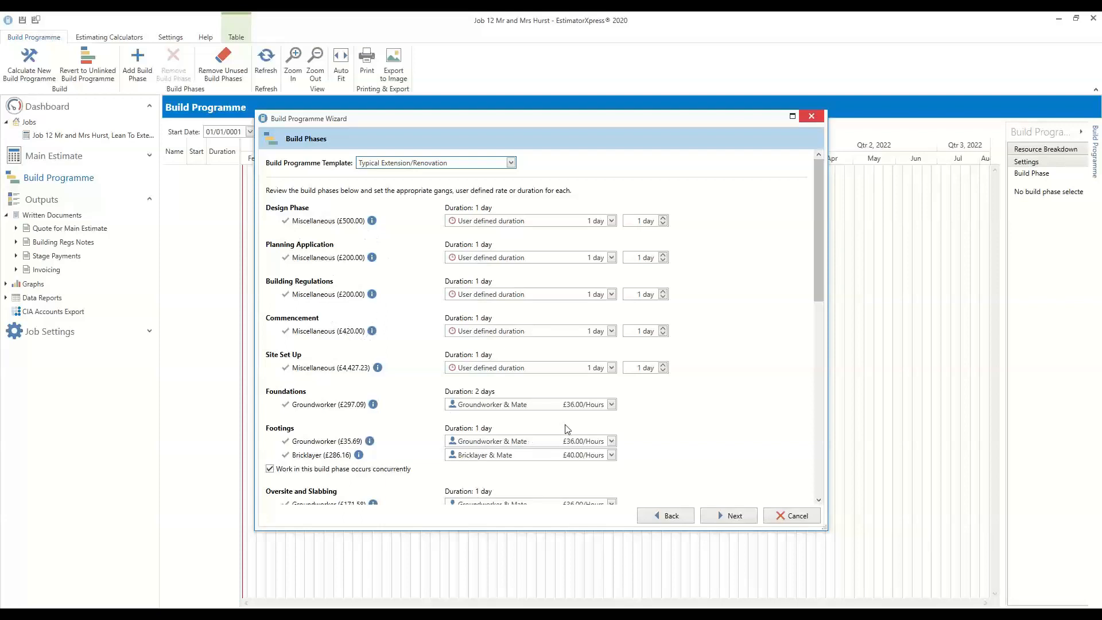
- Review the build phases and set the Foundations phase's groundworker gang to Groundworker
{"action": "scroll", "coordinate": [422, 310], "scroll_direction": "down", "scroll_amount": 3}
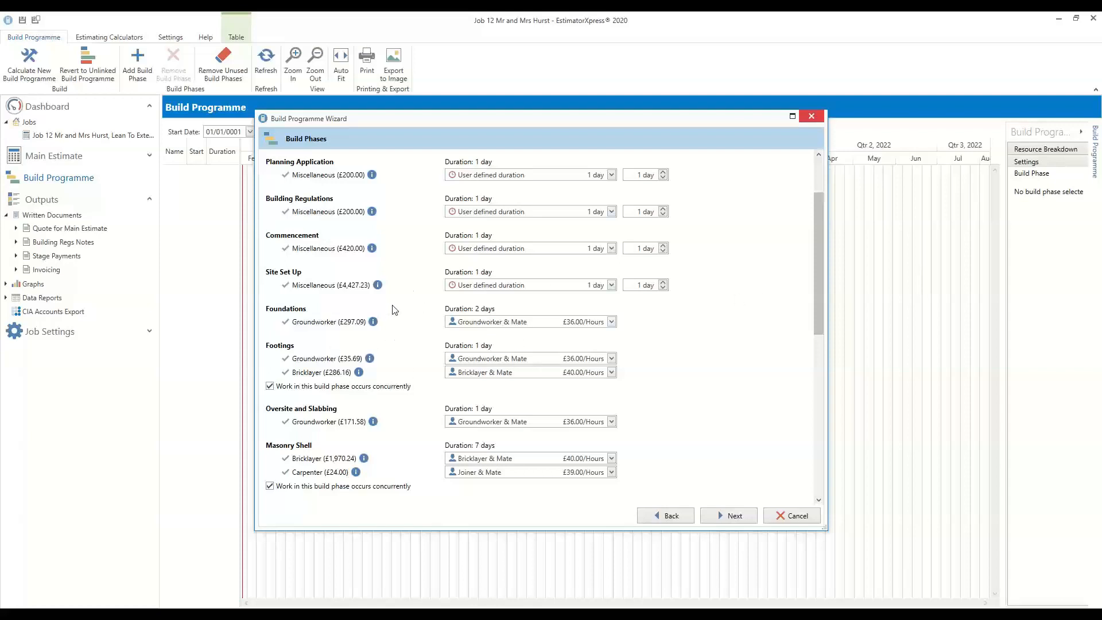
{"action": "scroll", "coordinate": [395, 310], "scroll_direction": "up", "scroll_amount": 2}
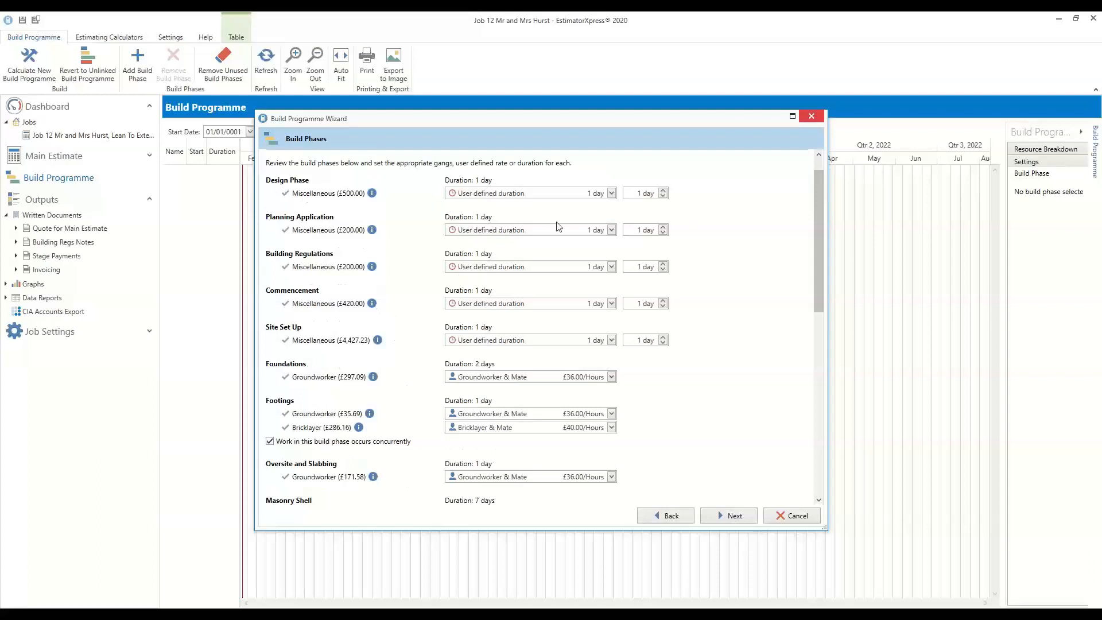
{"action": "scroll", "coordinate": [312, 371], "scroll_direction": "down", "scroll_amount": 2}
{"action": "scroll", "coordinate": [303, 354], "scroll_direction": "down", "scroll_amount": 5}
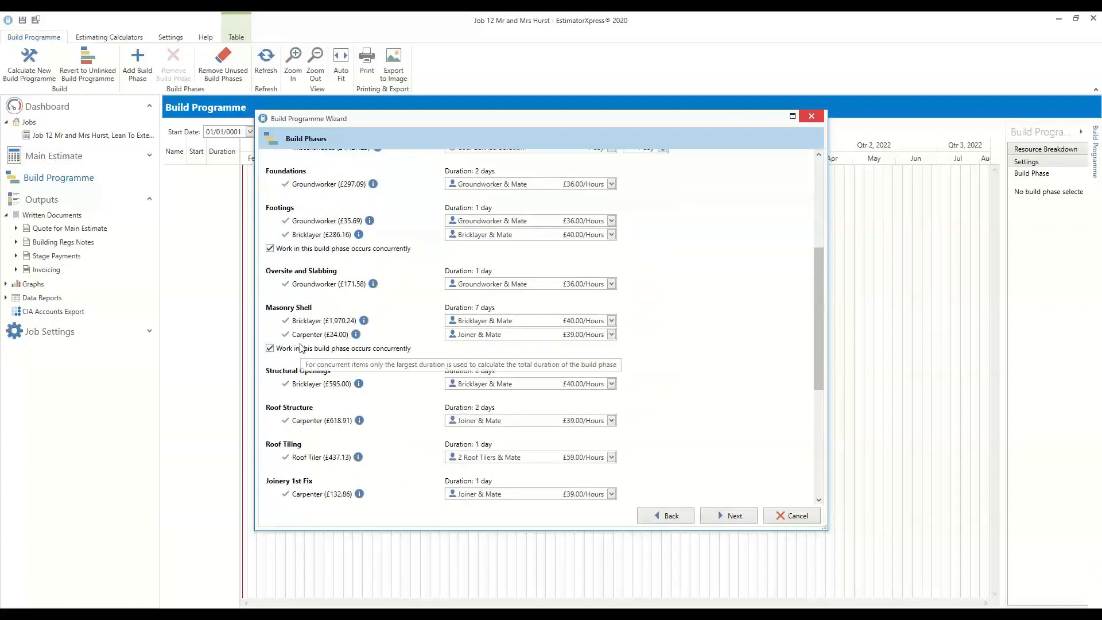
{"action": "mouse_move", "coordinate": [349, 188]}
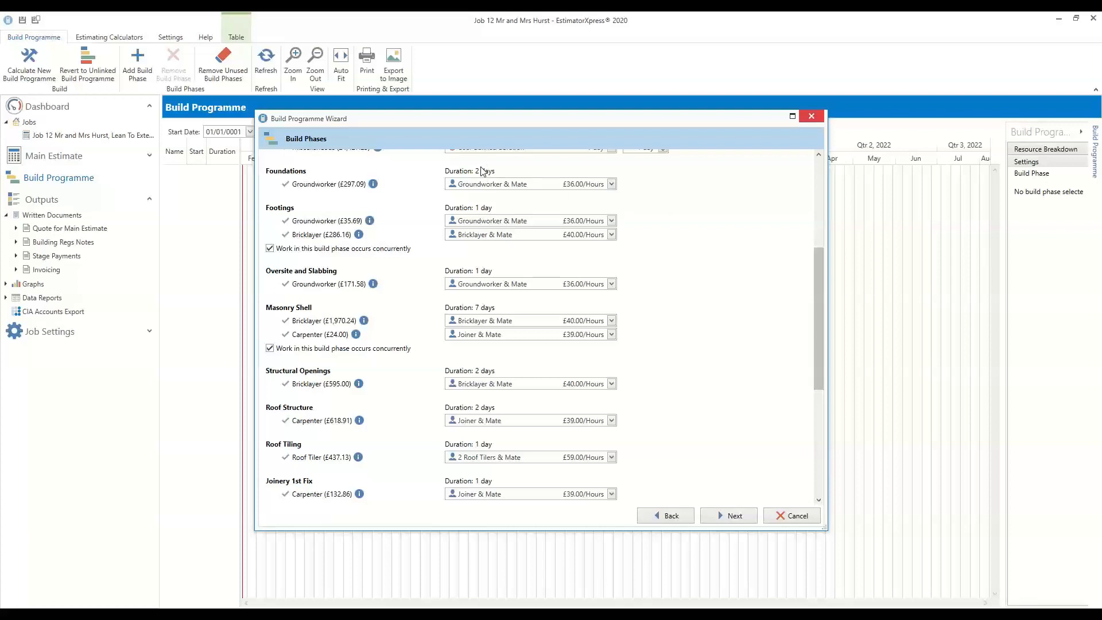
{"action": "left_click", "coordinate": [612, 185]}
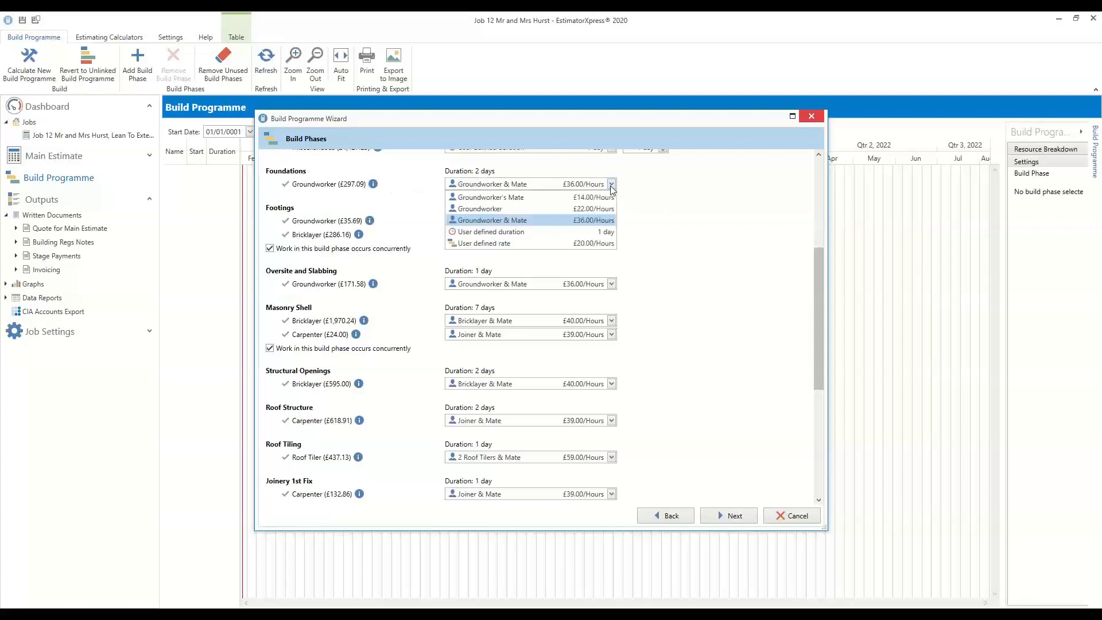
{"action": "left_click", "coordinate": [486, 210]}
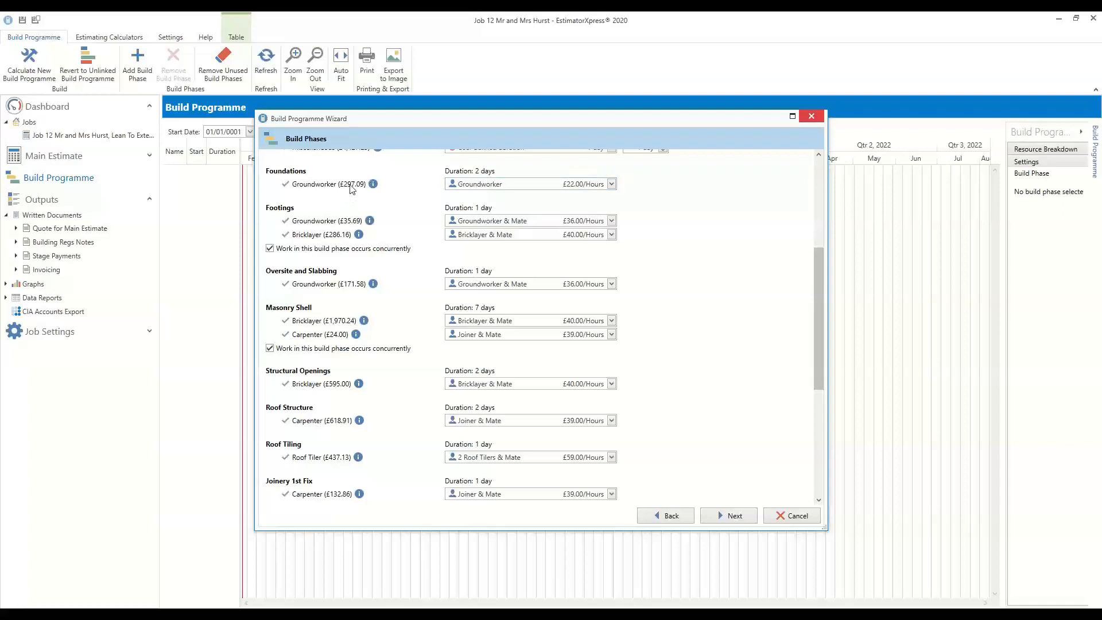
{"action": "left_click", "coordinate": [373, 183]}
- Return the Foundations phase's groundworker gang to Groundworker & Mate
{"action": "left_click", "coordinate": [612, 184]}
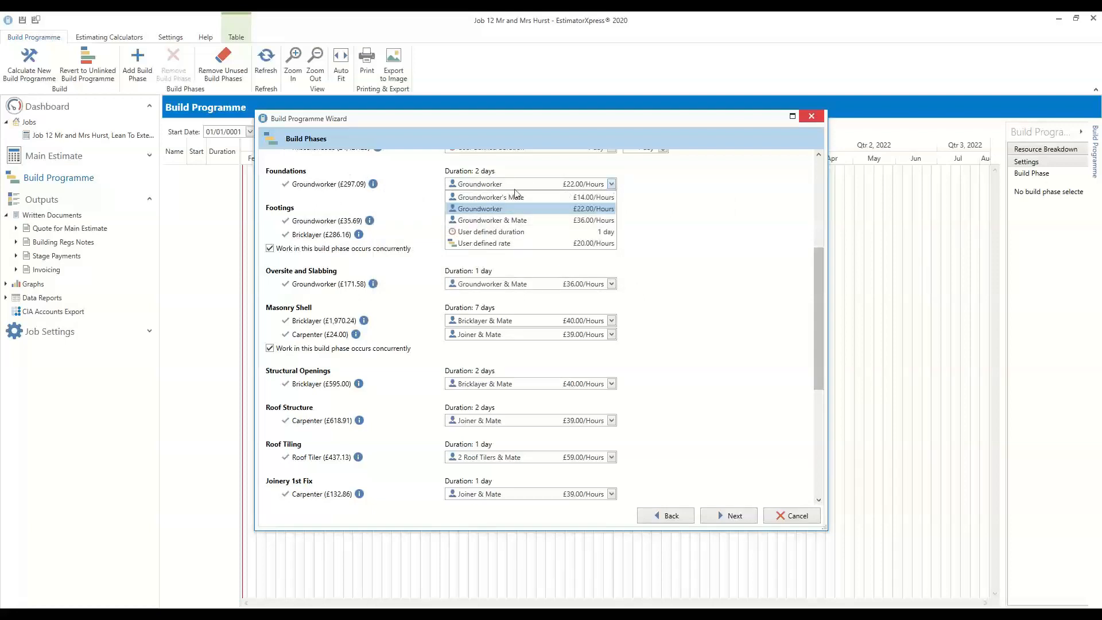
{"action": "left_click", "coordinate": [488, 181]}
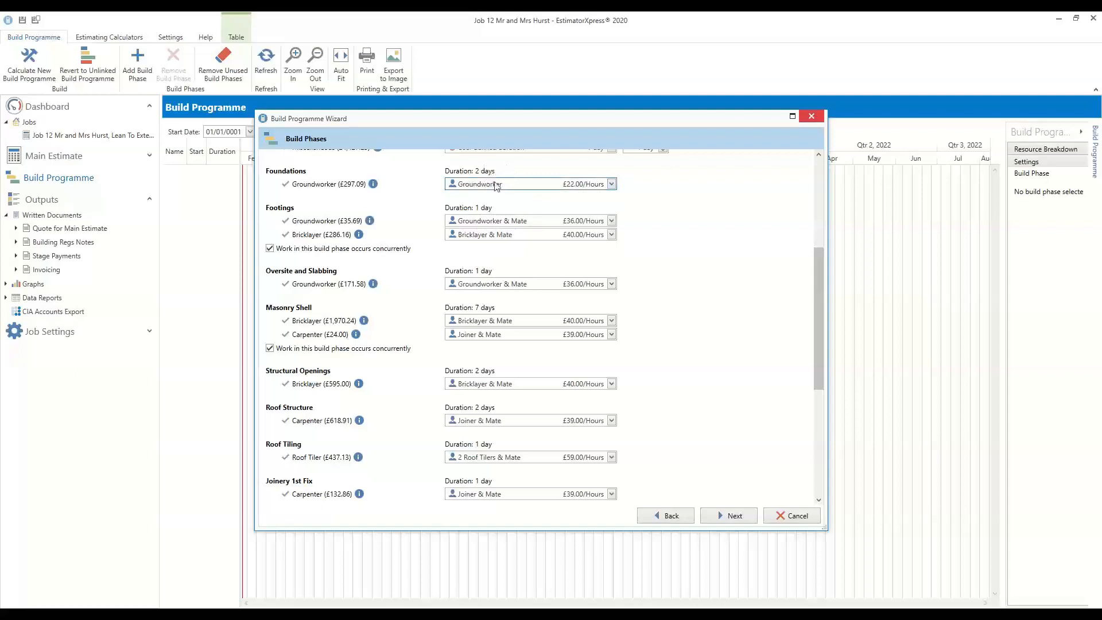
{"action": "left_click", "coordinate": [612, 184]}
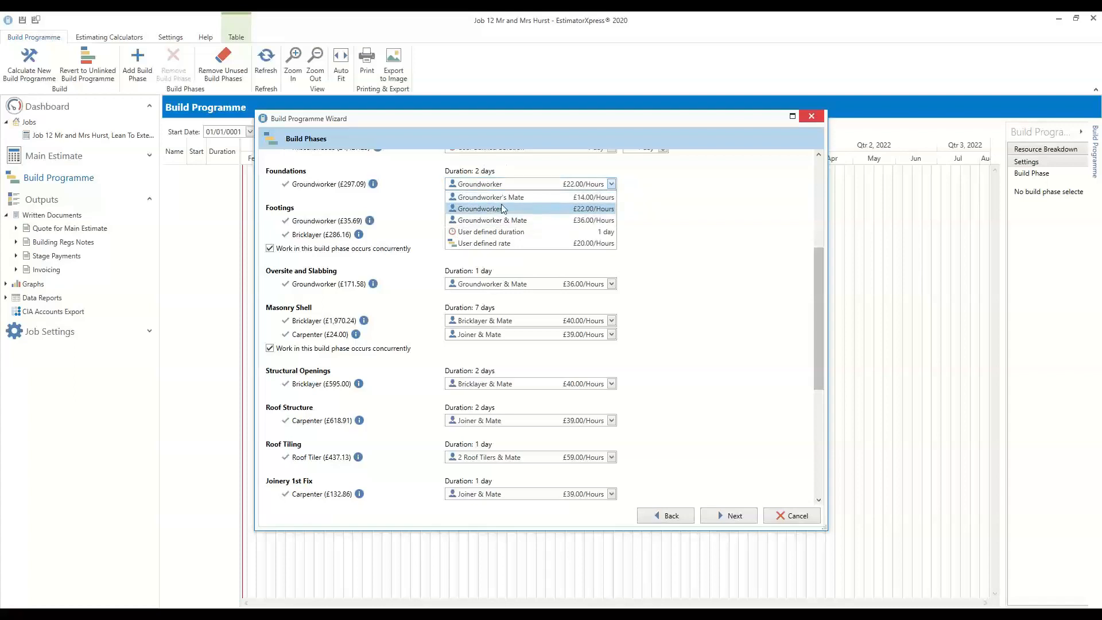
{"action": "left_click", "coordinate": [518, 219]}
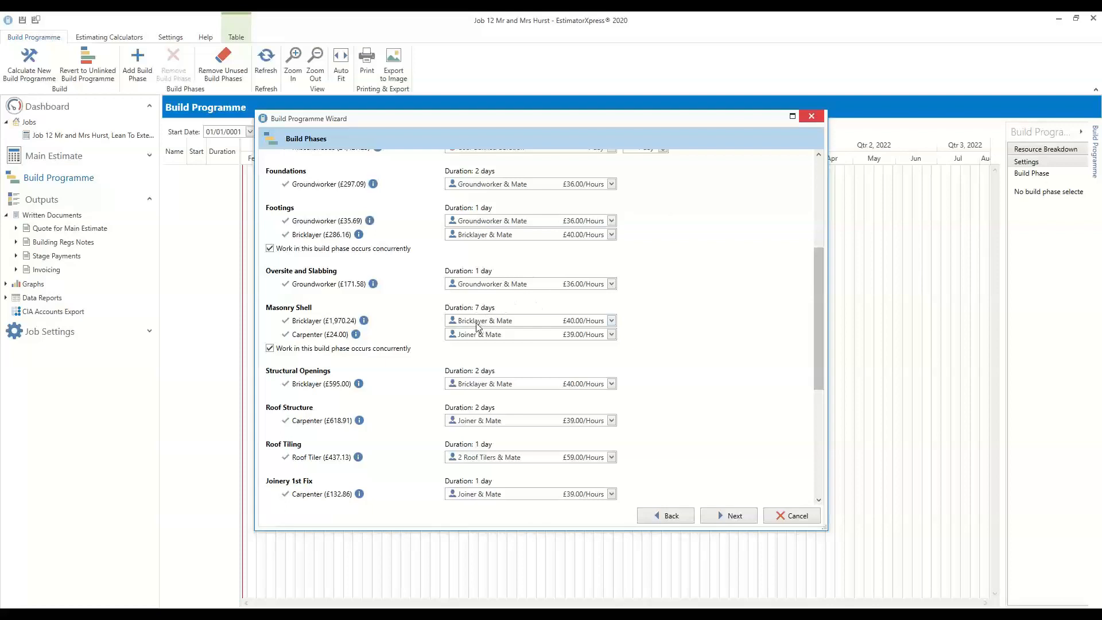
- Try the Bricklayer gang for the Masonry Shell phase and replace it with 2 Bricklayers & Mate
{"action": "mouse_move", "coordinate": [358, 325]}
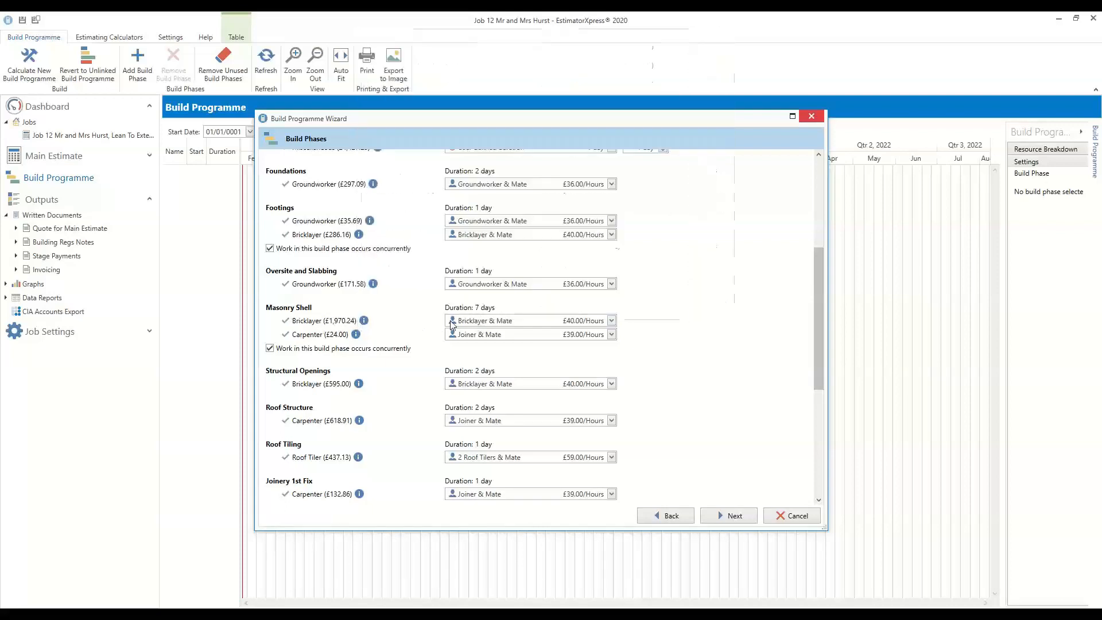
{"action": "left_click", "coordinate": [611, 321]}
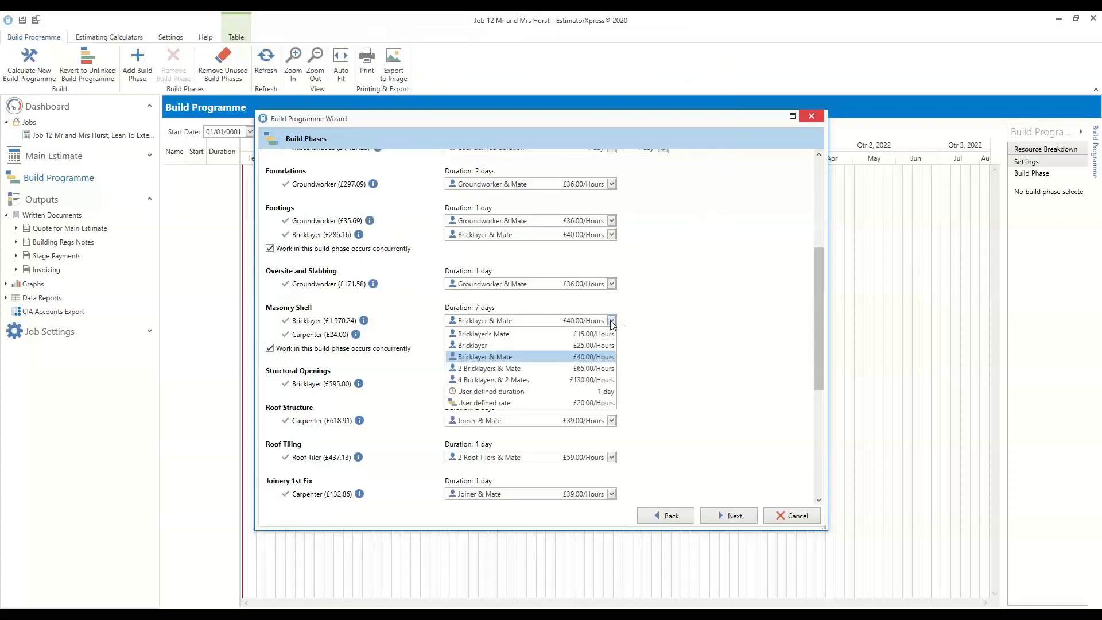
{"action": "left_click", "coordinate": [480, 347]}
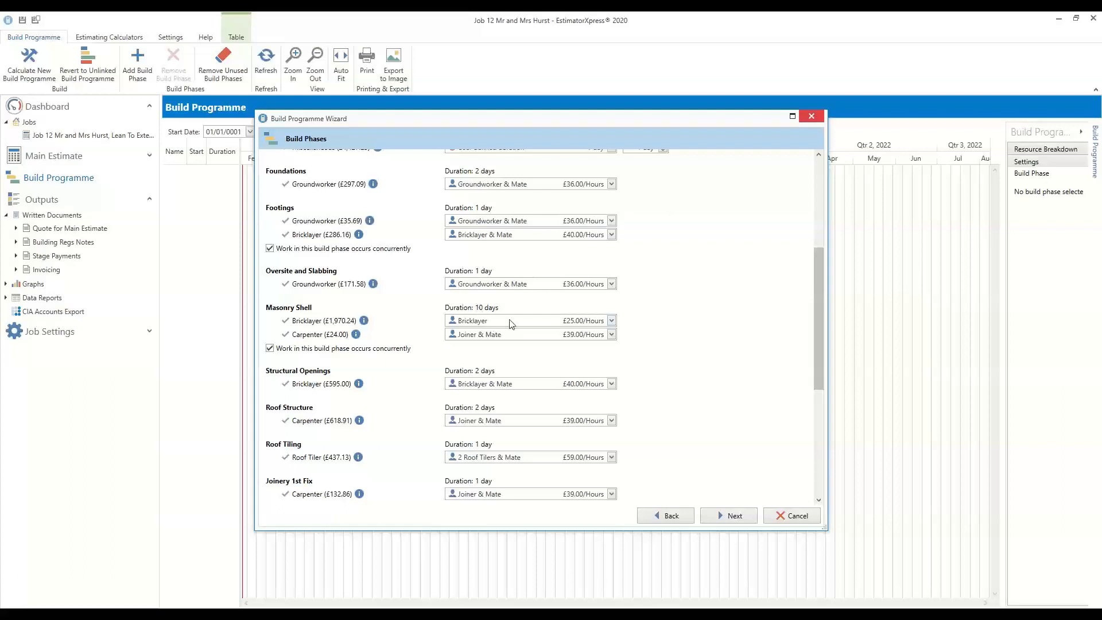
{"action": "left_click", "coordinate": [612, 320]}
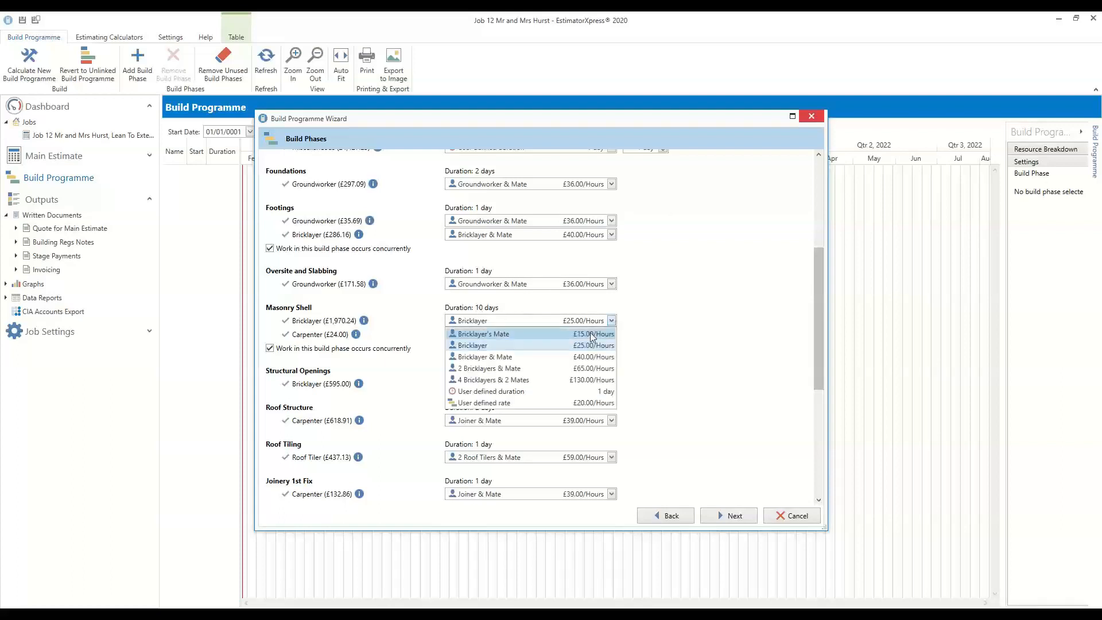
{"action": "left_click", "coordinate": [542, 370]}
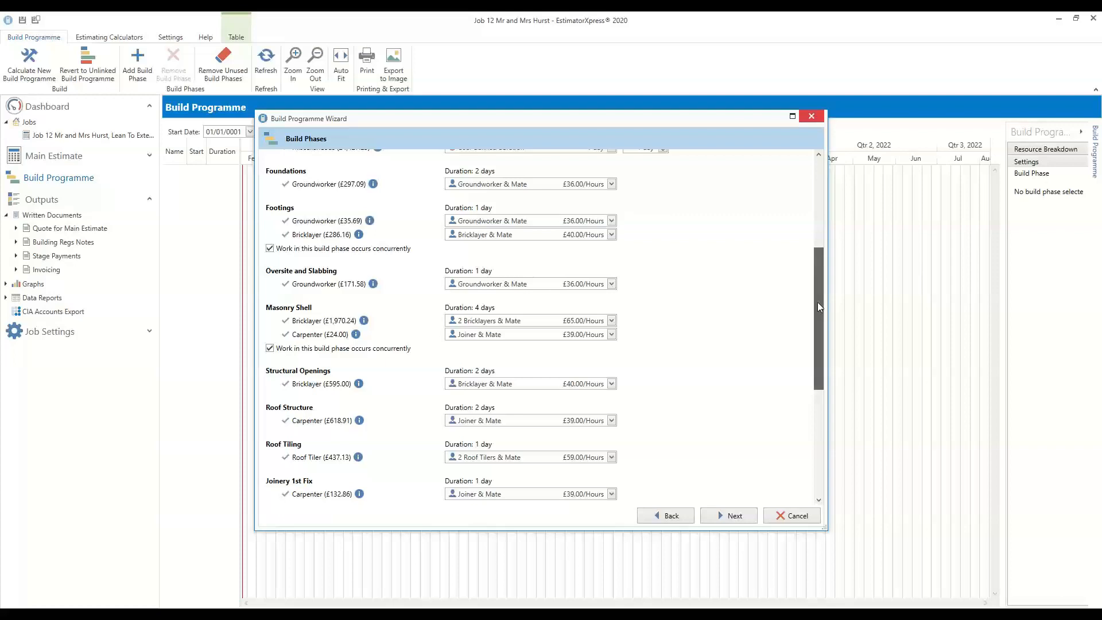
- Set the user defined durations to 28 days for the Design Phase and 56 days for the Planning Application
{"action": "left_click_drag", "start_coordinate": [819, 301], "coordinate": [814, 203]}
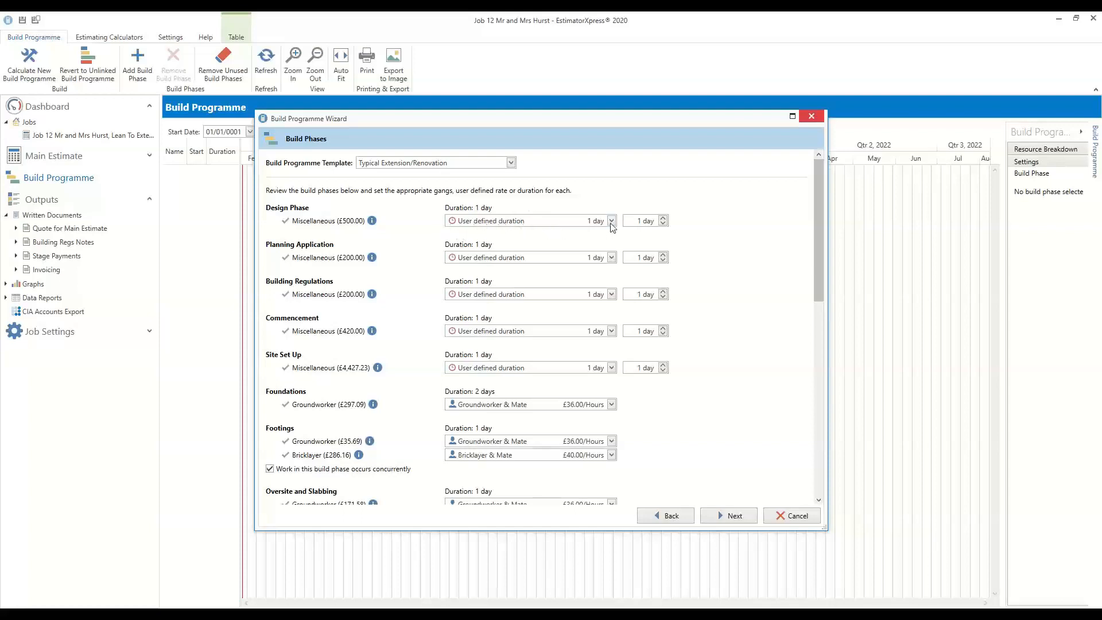
{"action": "double_click", "coordinate": [639, 221]}
{"action": "type", "text": "28"}
{"action": "key", "text": "Tab"}
{"action": "double_click", "coordinate": [642, 257]}
{"action": "type", "text": "56"}
{"action": "left_click", "coordinate": [718, 264]}
- Set the user defined durations to 35 days for Building Regulations and 7 days each for Commencement and Site Set Up
{"action": "double_click", "coordinate": [641, 294]}
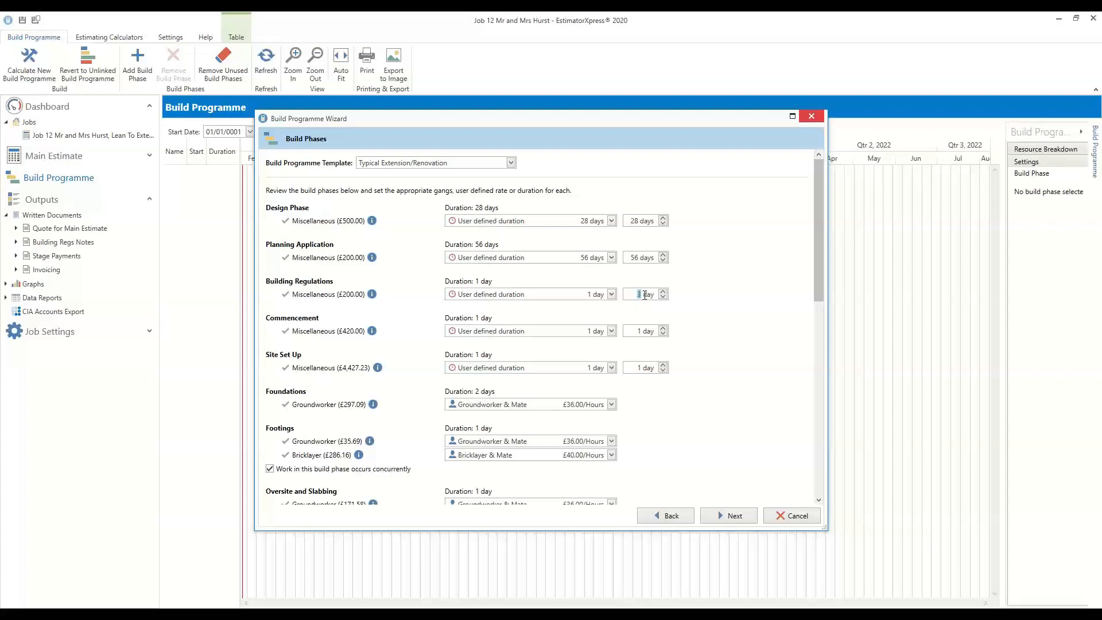
{"action": "type", "text": "3"}
{"action": "type", "text": "5"}
{"action": "type", "text": "7"}
{"action": "double_click", "coordinate": [640, 367]}
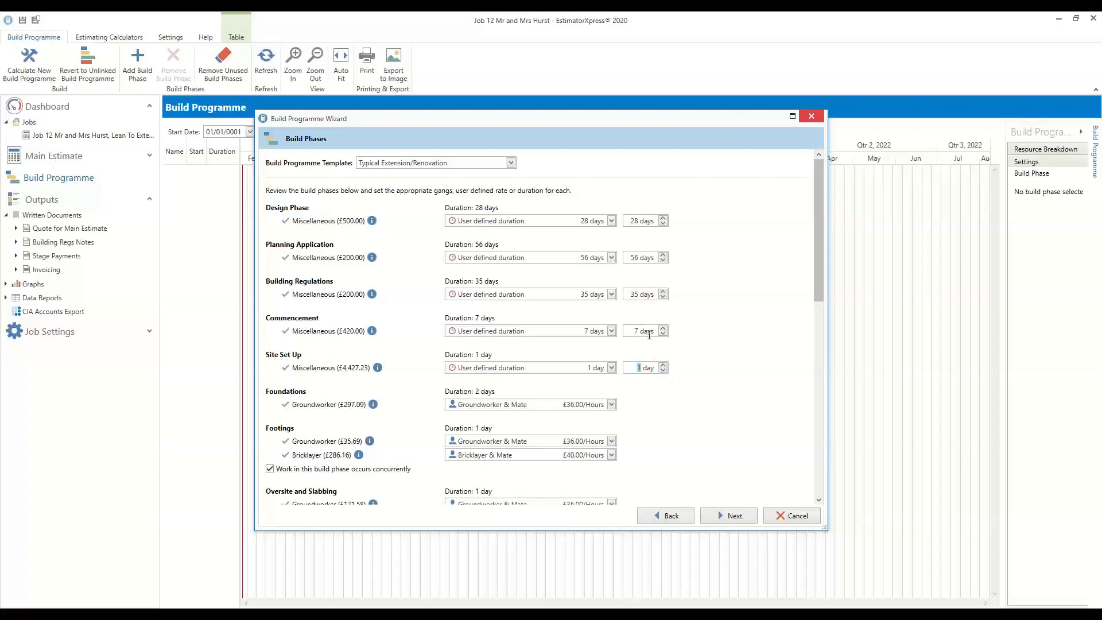
{"action": "type", "text": "7"}
- Review the remaining phases and give the Masonry Shell bricklayer a user defined rate of £90.00 per hour
{"action": "scroll", "coordinate": [747, 263], "scroll_direction": "down", "scroll_amount": 10}
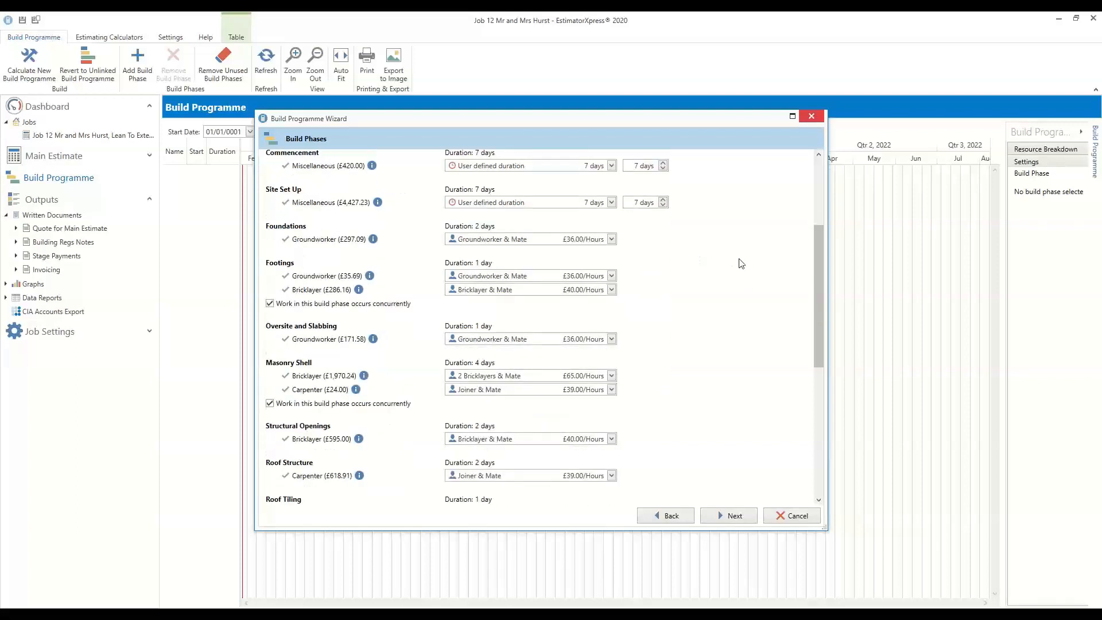
{"action": "scroll", "coordinate": [746, 255], "scroll_direction": "down", "scroll_amount": 5}
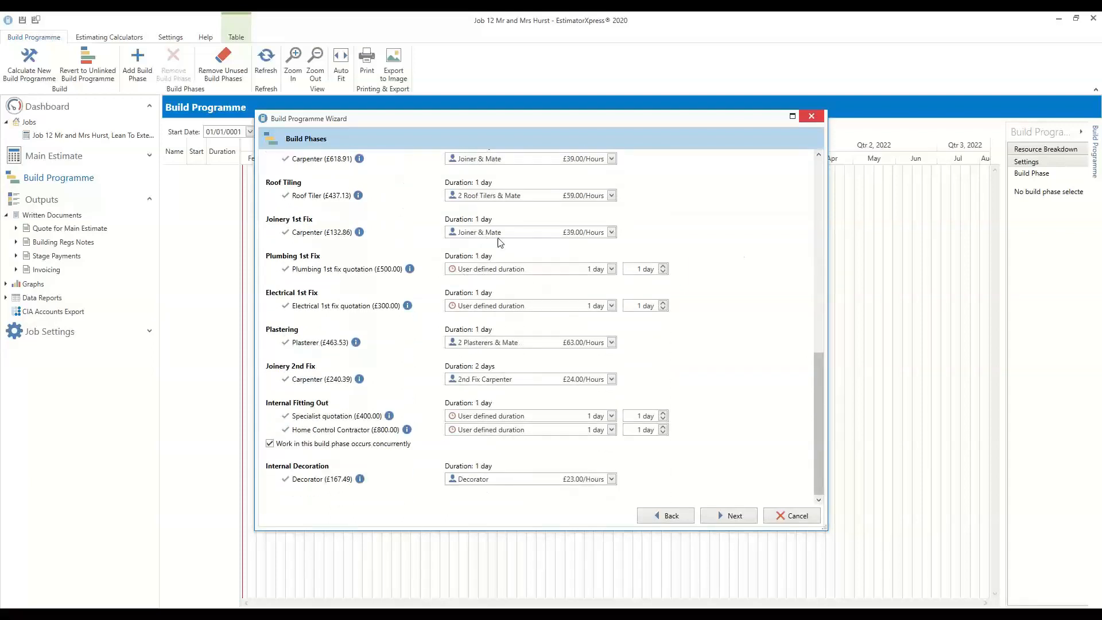
{"action": "mouse_move", "coordinate": [284, 272]}
{"action": "scroll", "coordinate": [756, 353], "scroll_direction": "up", "scroll_amount": 10}
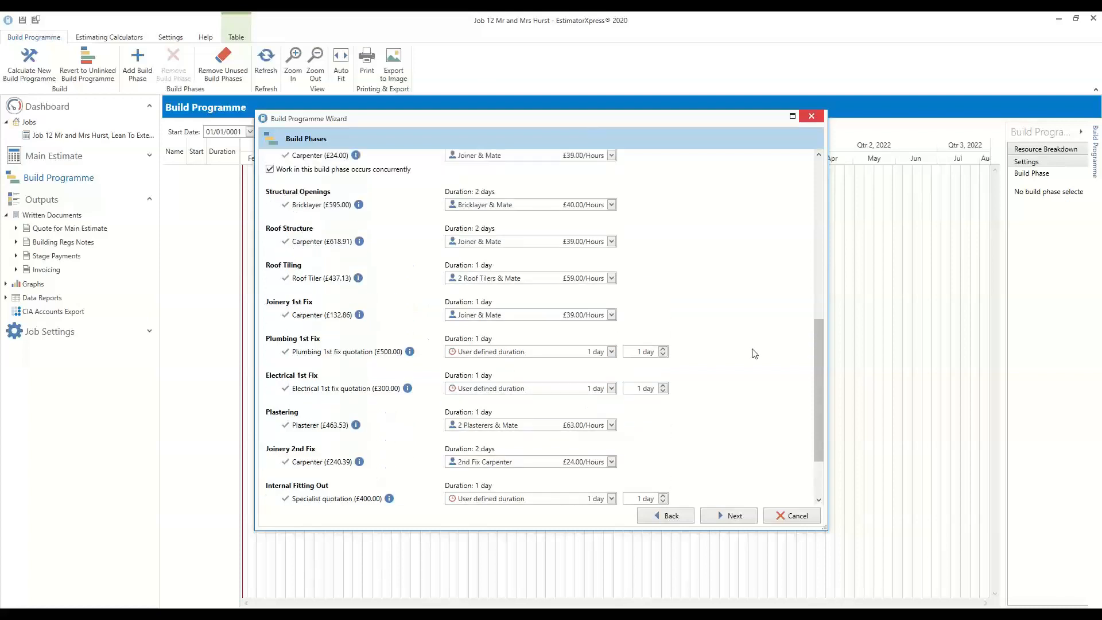
{"action": "scroll", "coordinate": [756, 353], "scroll_direction": "up", "scroll_amount": 5}
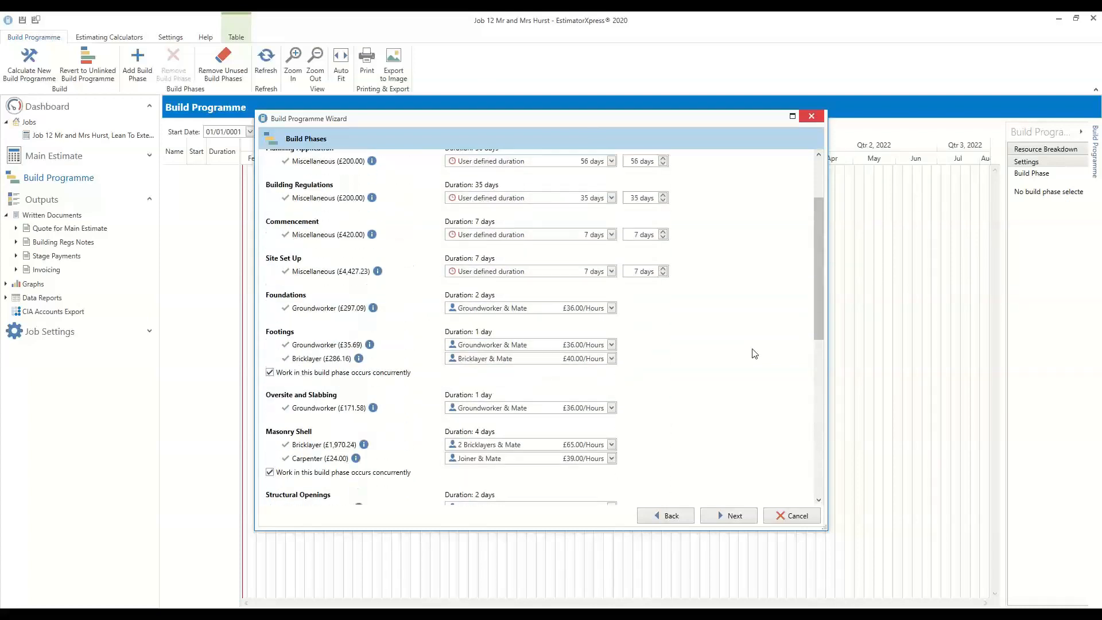
{"action": "scroll", "coordinate": [754, 353], "scroll_direction": "down", "scroll_amount": 5}
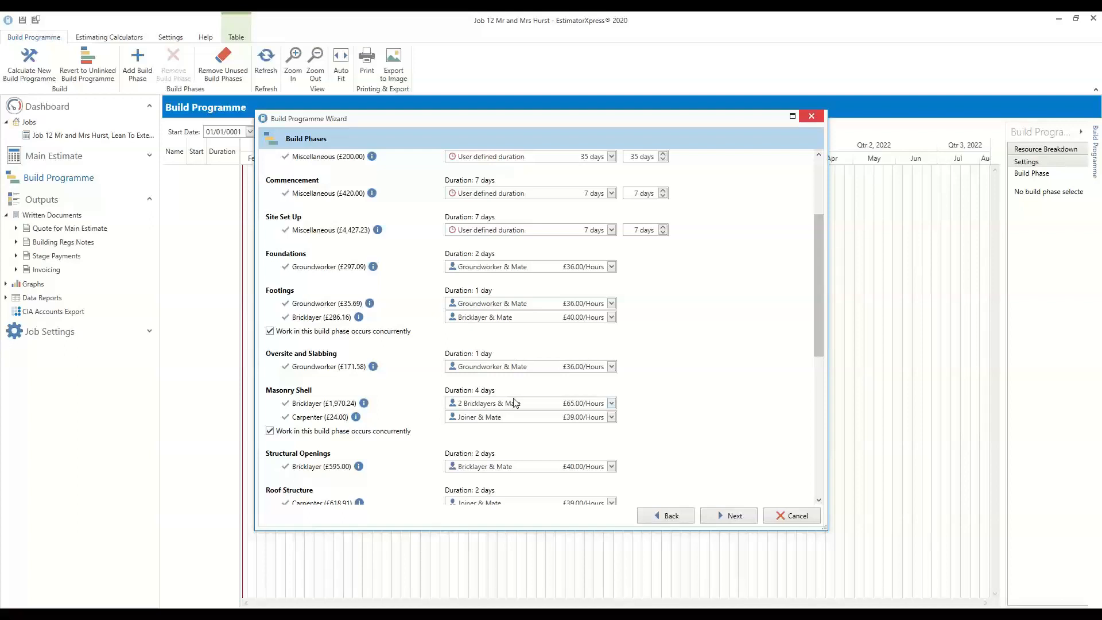
{"action": "left_click", "coordinate": [613, 404]}
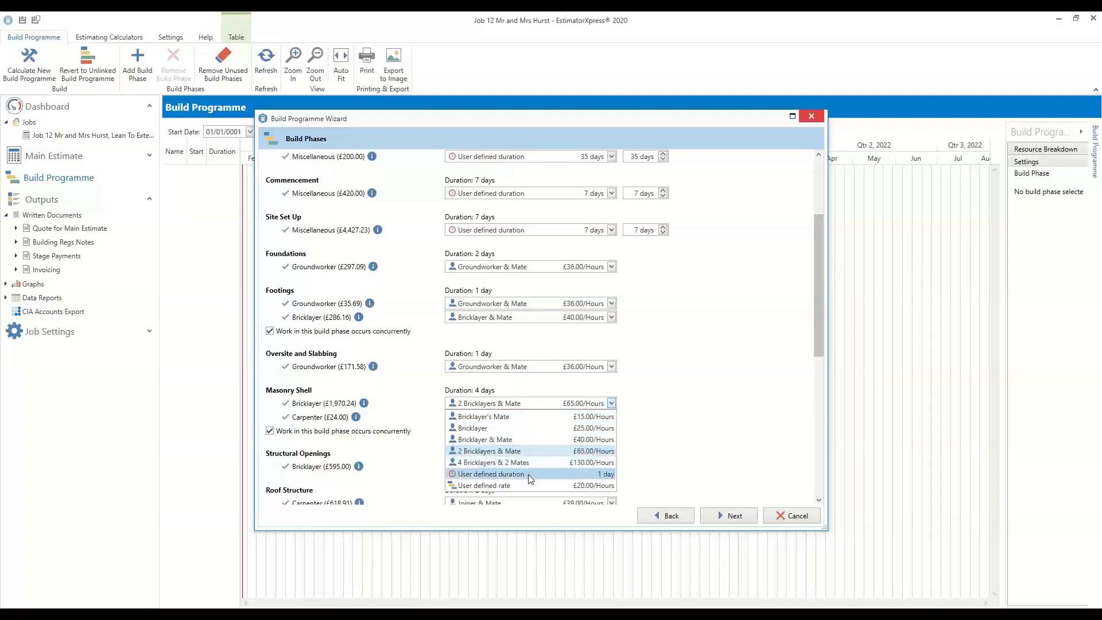
{"action": "left_click", "coordinate": [495, 486]}
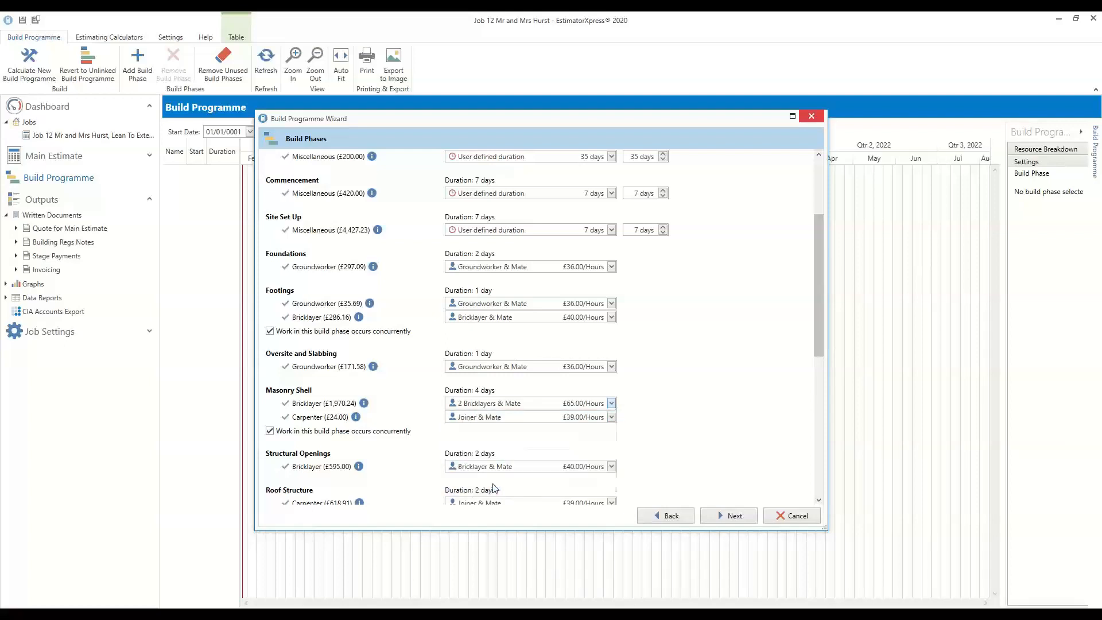
{"action": "left_click", "coordinate": [641, 404]}
{"action": "key", "text": "BackSpace"}
{"action": "type", "text": "90.00"}
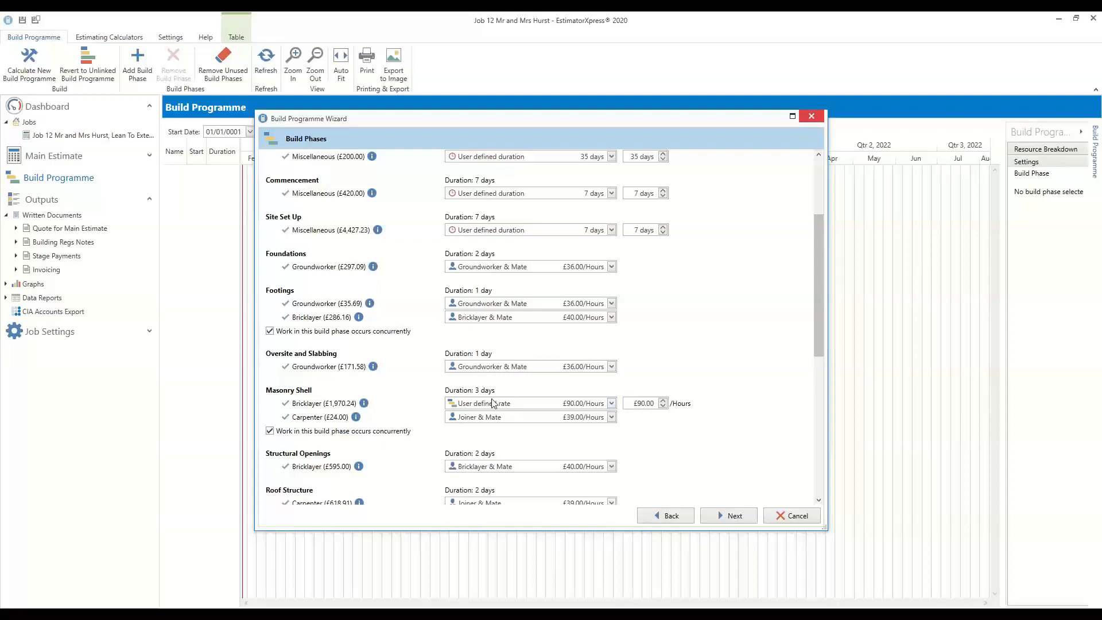
- Return the Masonry Shell phase's bricklayer gang to Bricklayer & Mate
{"action": "left_click", "coordinate": [612, 403]}
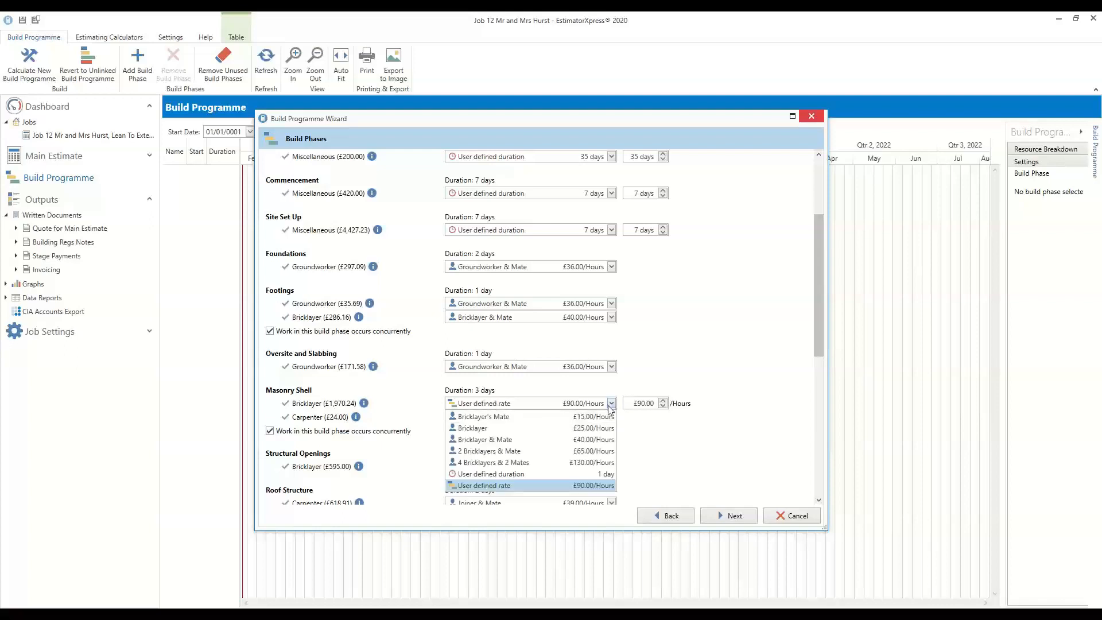
{"action": "left_click", "coordinate": [466, 441]}
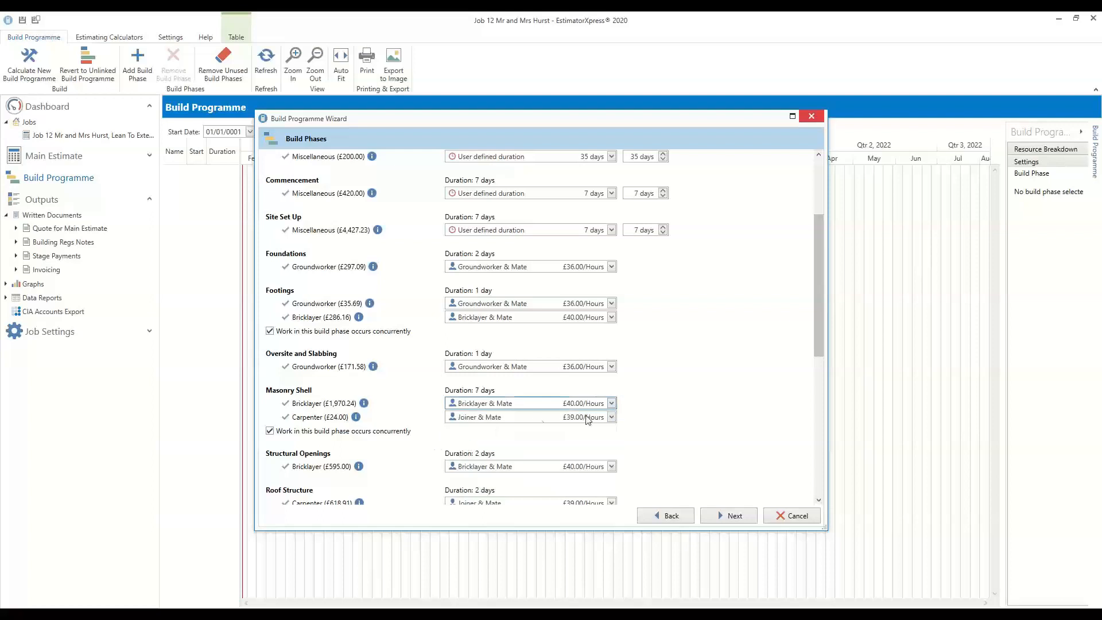
{"action": "left_click", "coordinate": [610, 404]}
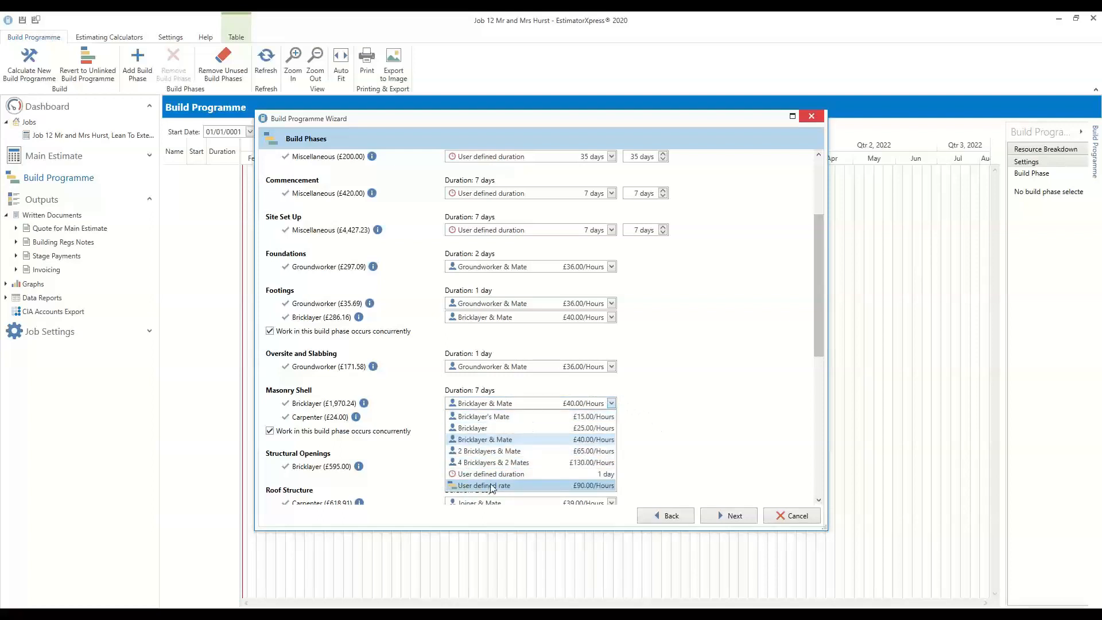
{"action": "left_click", "coordinate": [672, 401]}
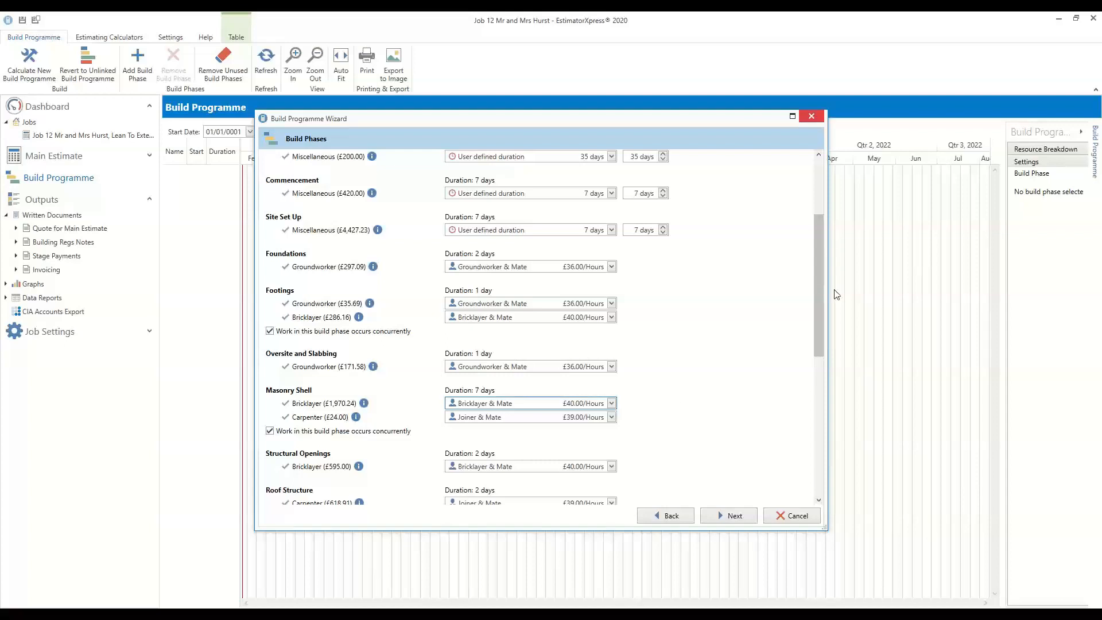
- Accept the build phase settings, proceed to the programme chart and set the start date to 17/05/2021
{"action": "left_click_drag", "start_coordinate": [822, 294], "coordinate": [812, 460]}
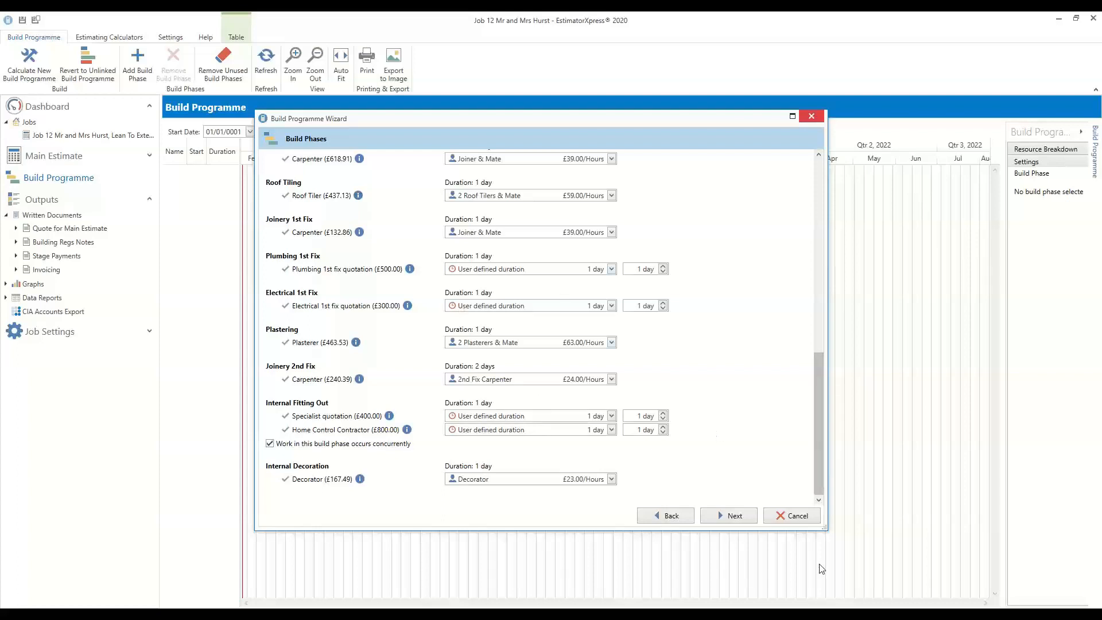
{"action": "left_click", "coordinate": [729, 517]}
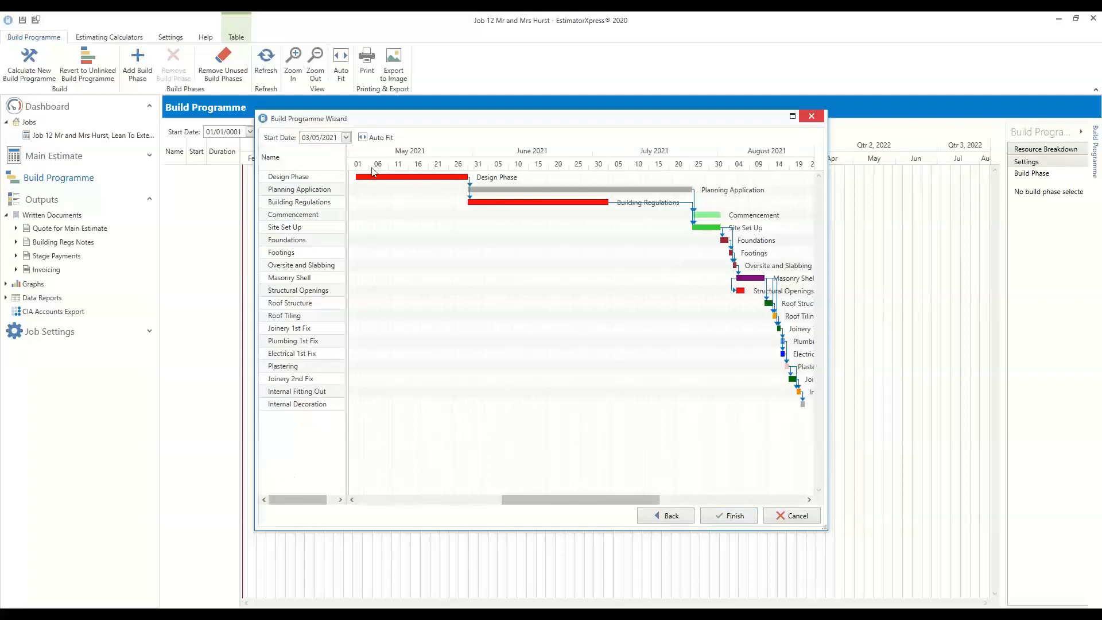
{"action": "left_click", "coordinate": [347, 138]}
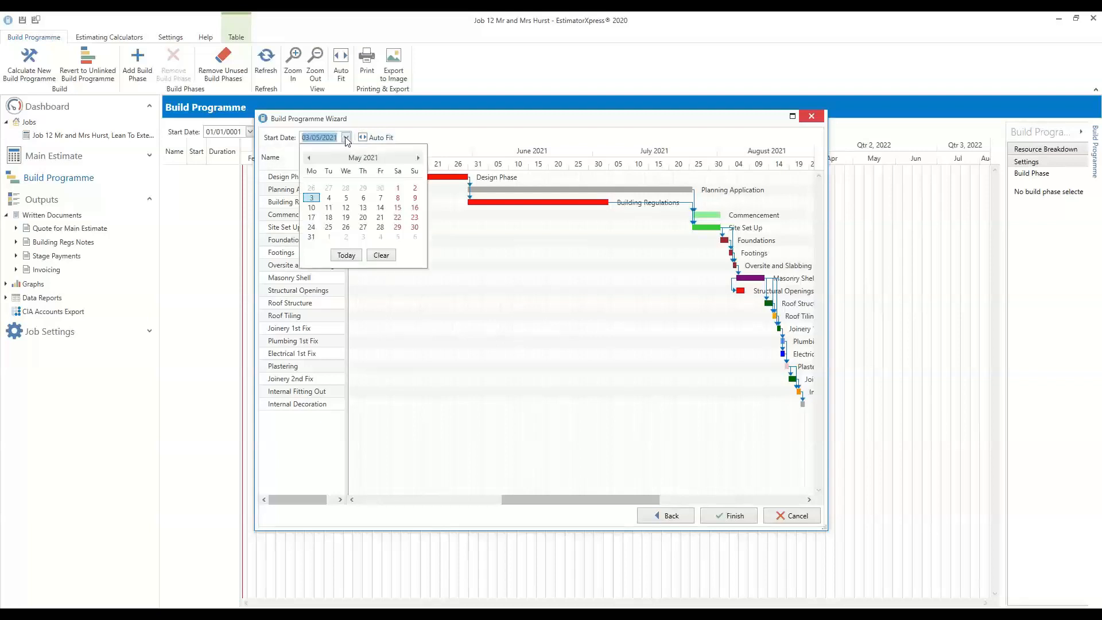
{"action": "left_click", "coordinate": [311, 217]}
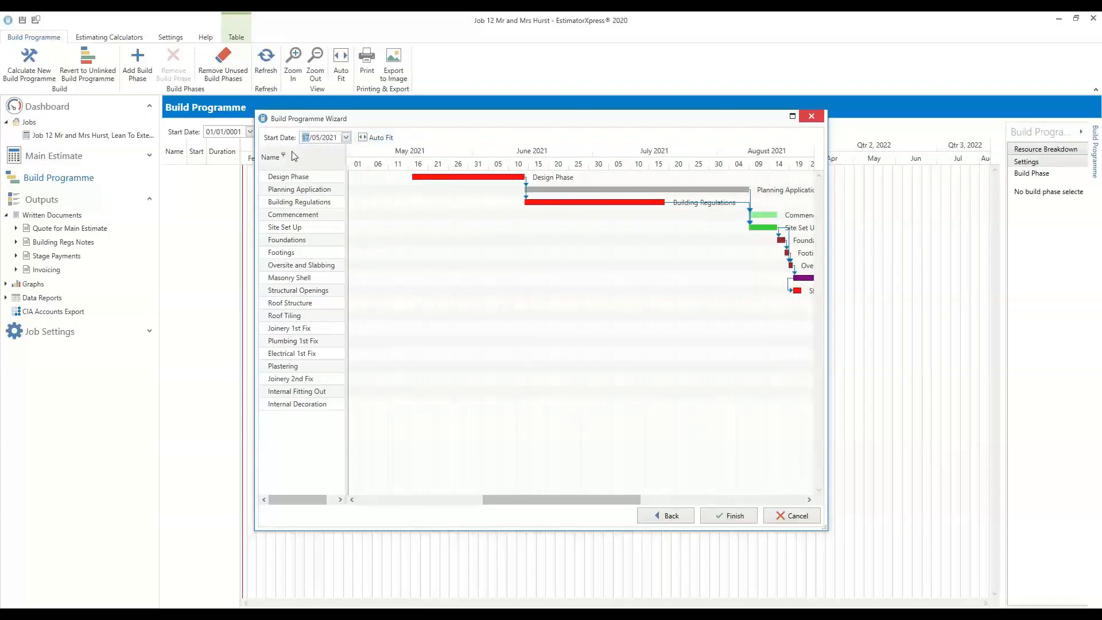
- Check the start date calendar and the later phase bars, and finish the wizard to create the build programme
{"action": "left_click", "coordinate": [345, 139]}
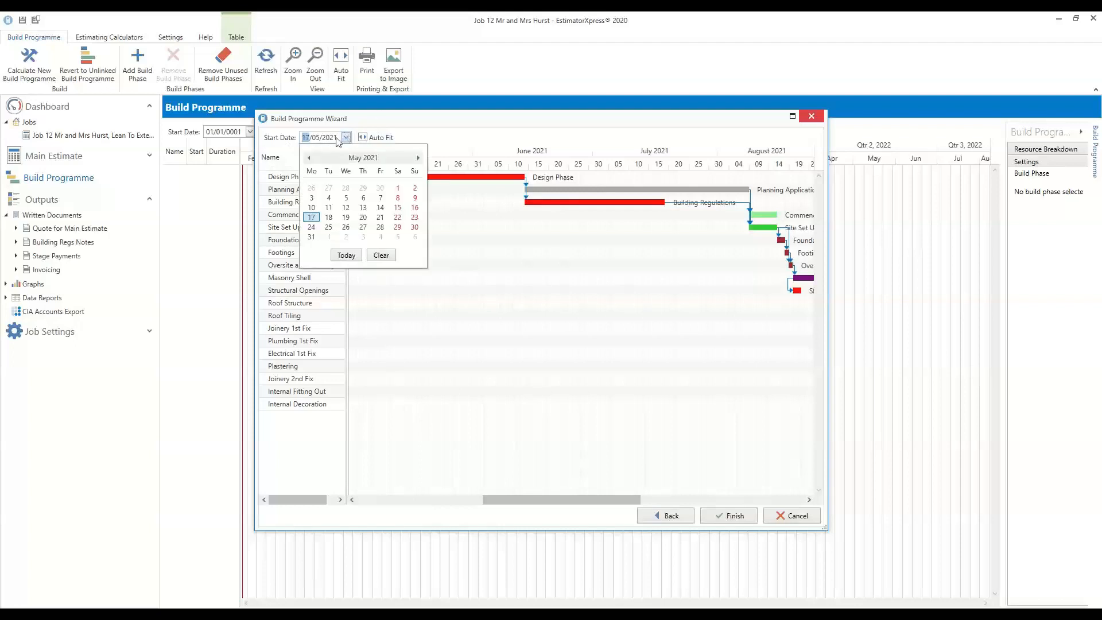
{"action": "left_click", "coordinate": [414, 123]}
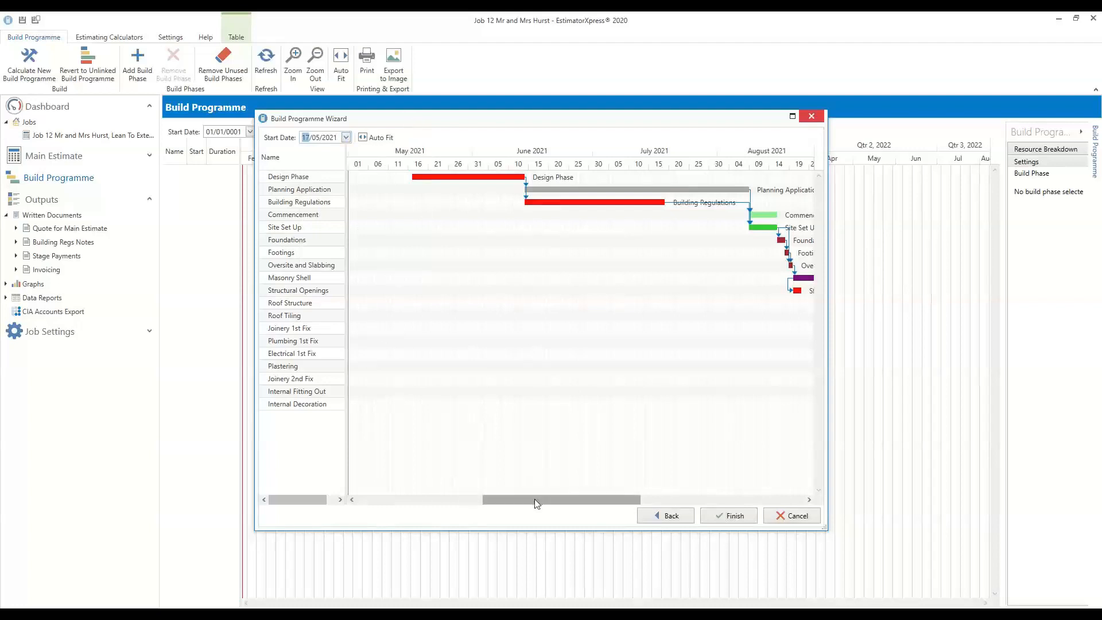
{"action": "left_click_drag", "start_coordinate": [530, 500], "coordinate": [561, 503]}
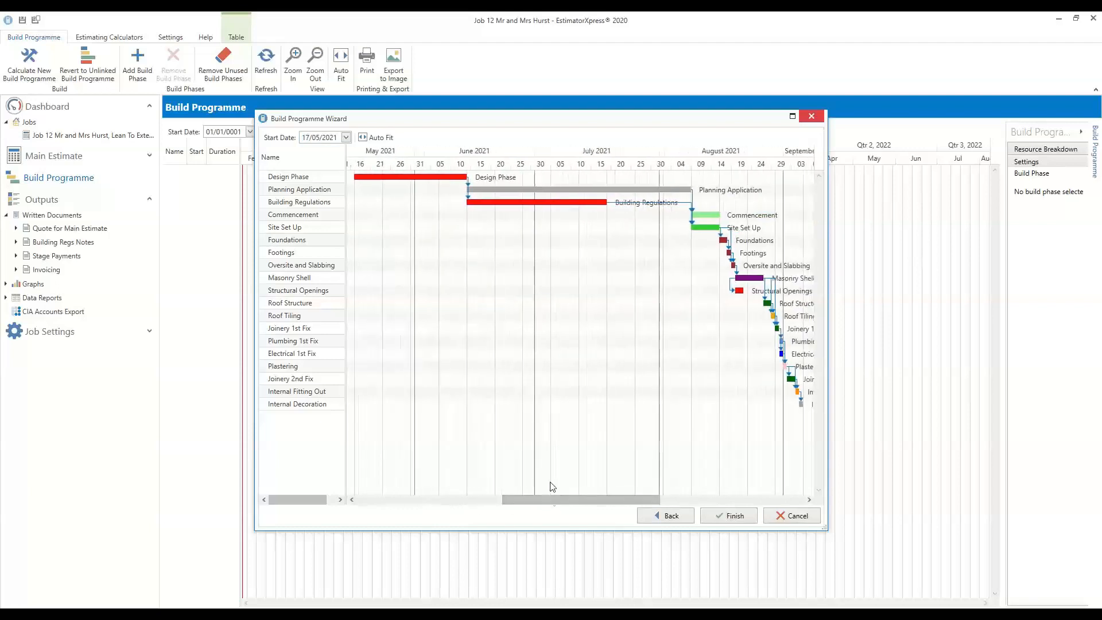
{"action": "left_click", "coordinate": [733, 519]}
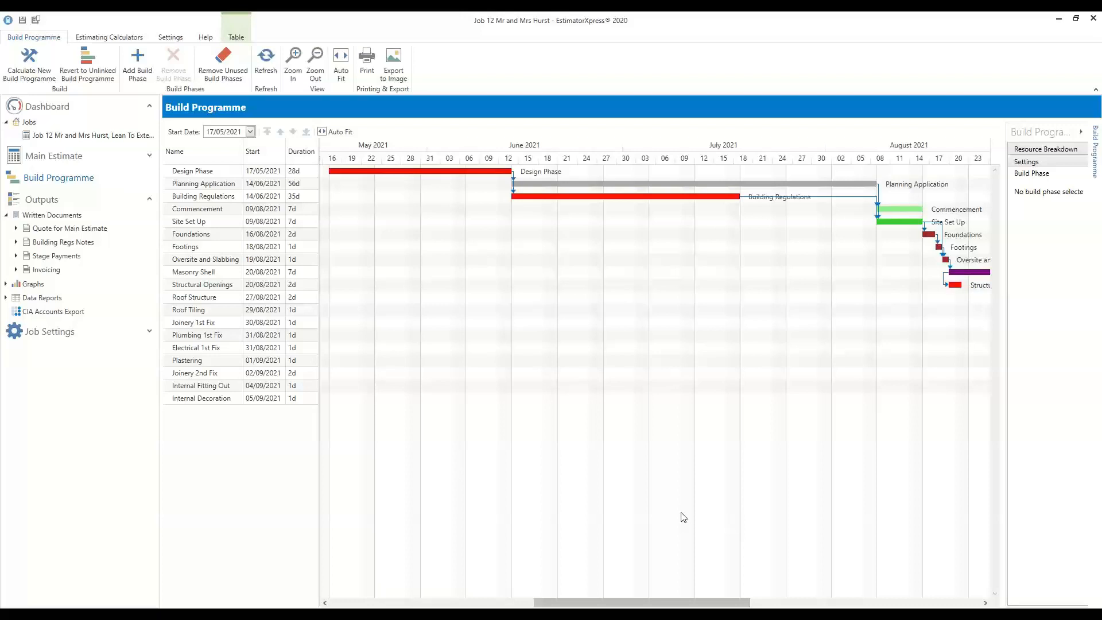
- Start calculating a new build programme but decline overwriting the current one
{"action": "left_click", "coordinate": [31, 81]}
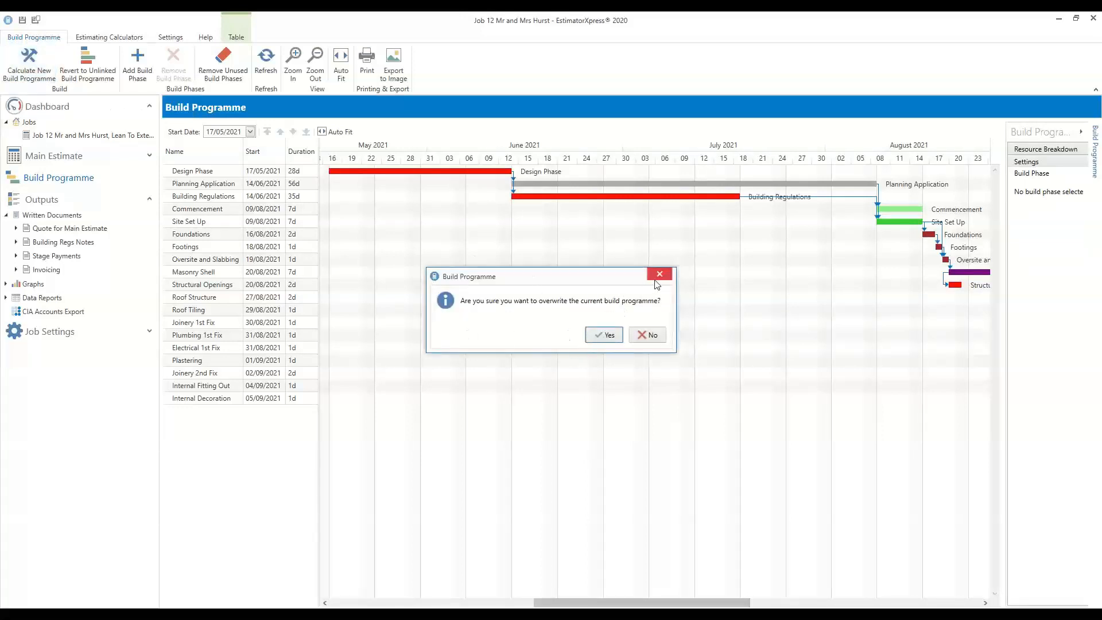
{"action": "left_click", "coordinate": [652, 339]}
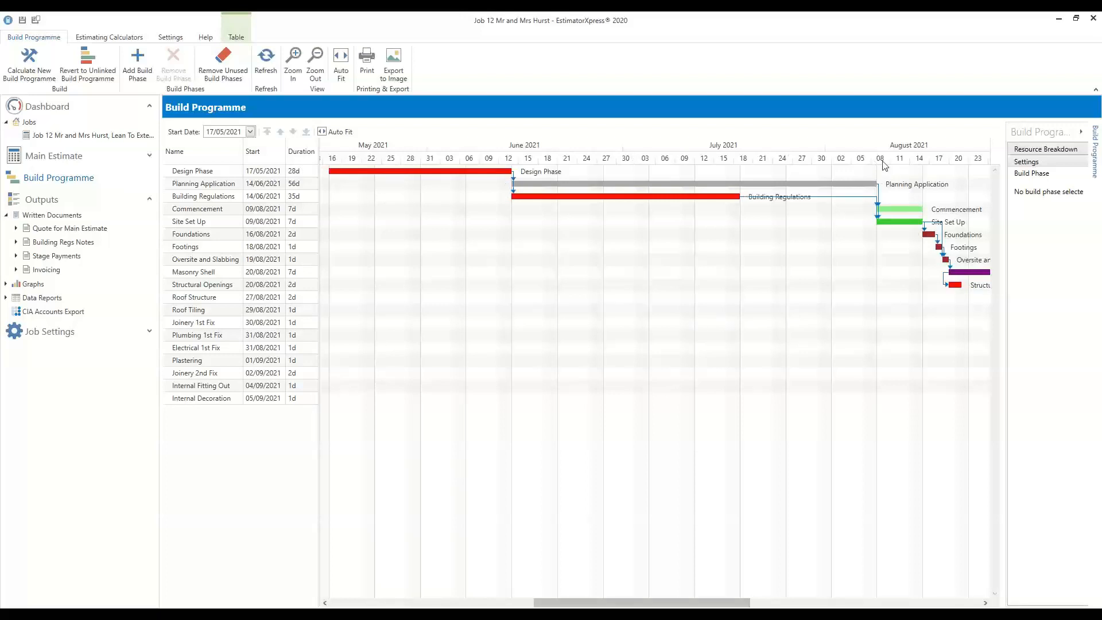
- Show the Masonry Shell phase's details in a widened side pane and look through its colour choices
{"action": "left_click_drag", "start_coordinate": [666, 605], "coordinate": [705, 590]}
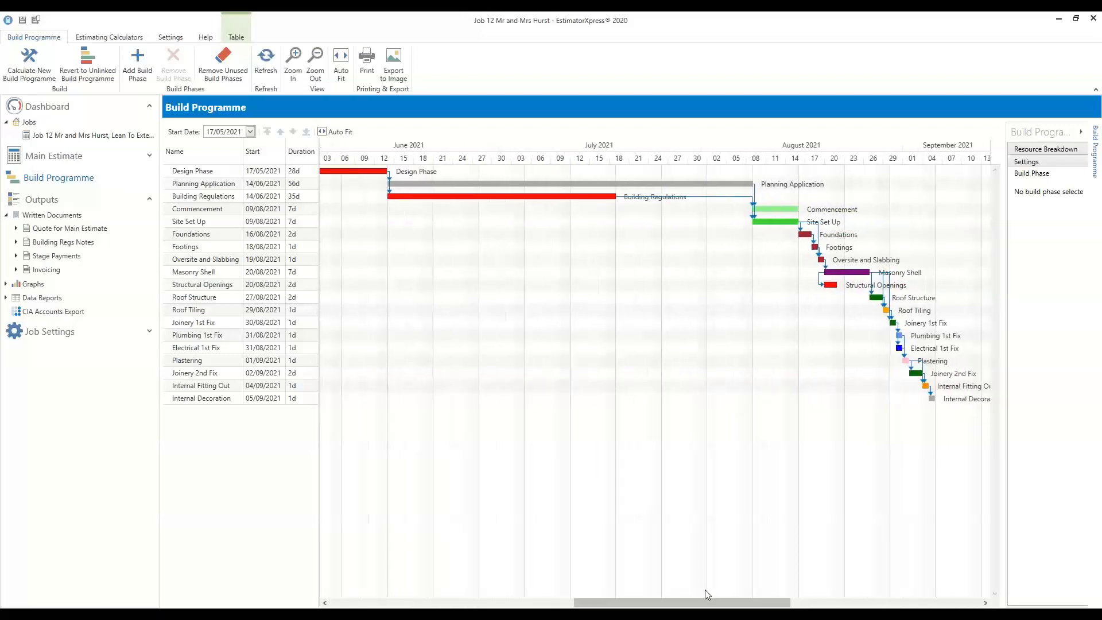
{"action": "left_click", "coordinate": [316, 68]}
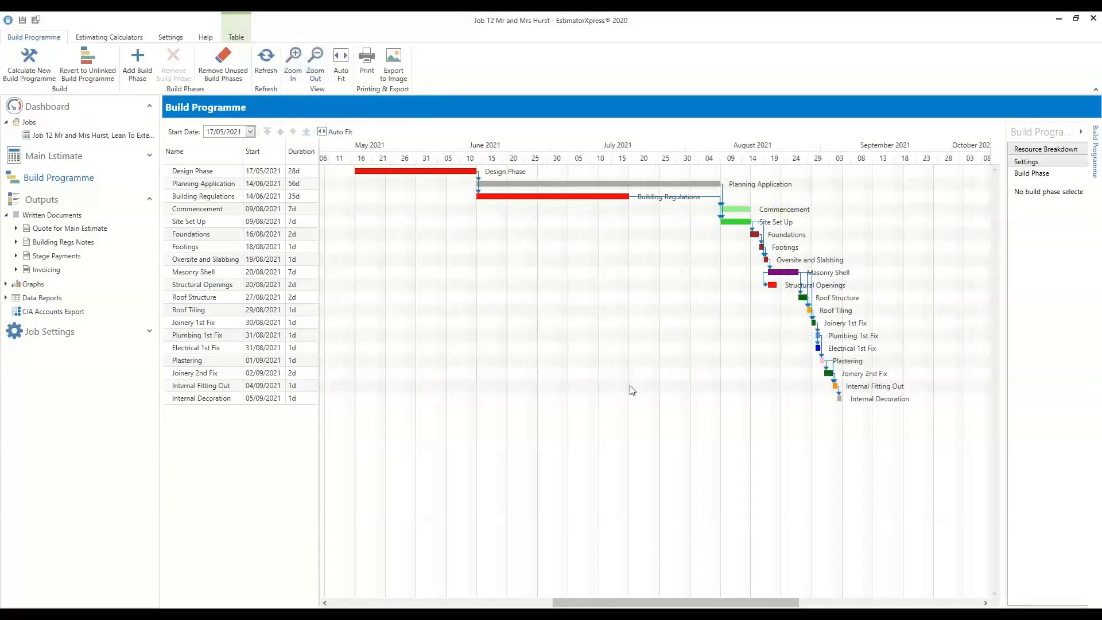
{"action": "left_click", "coordinate": [284, 69]}
{"action": "left_click", "coordinate": [314, 76]}
{"action": "left_click", "coordinate": [785, 272]}
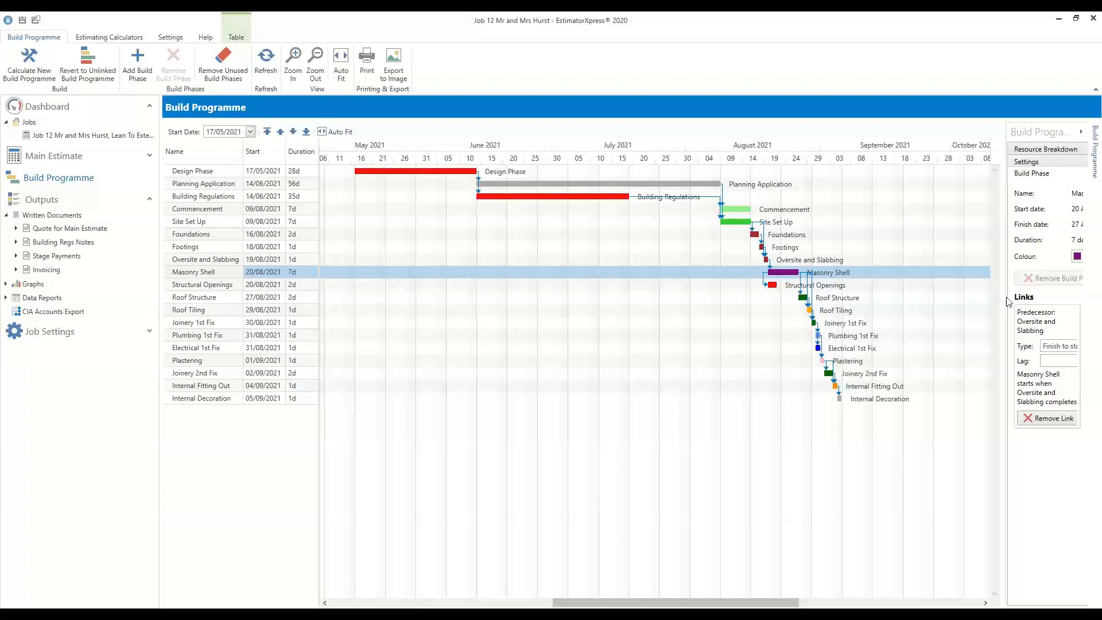
{"action": "left_click_drag", "start_coordinate": [1004, 298], "coordinate": [1004, 298]}
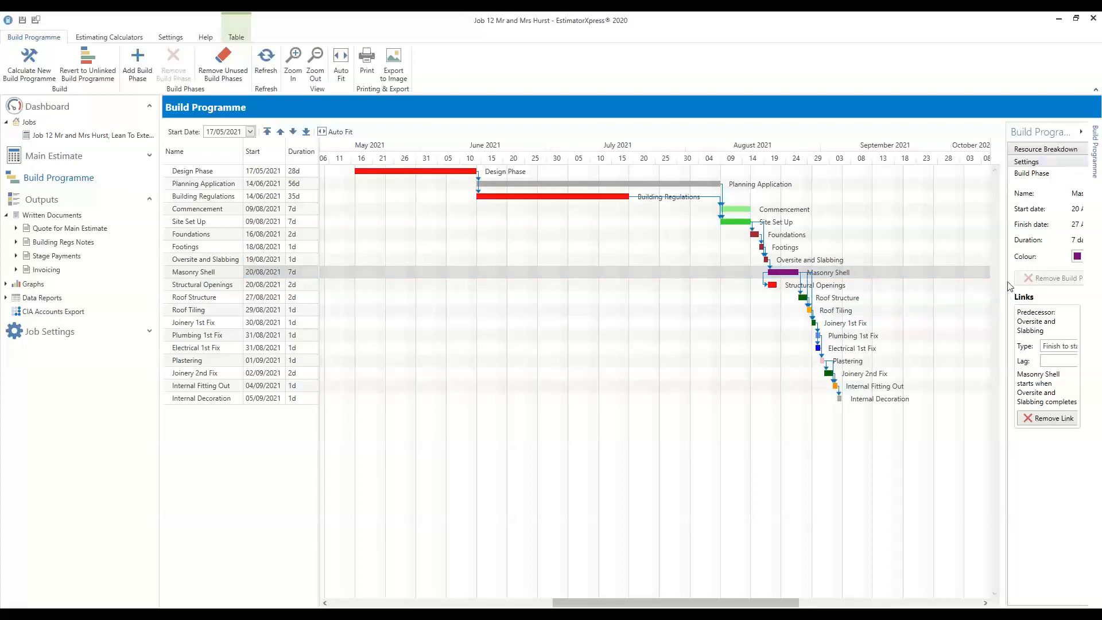
{"action": "left_click_drag", "start_coordinate": [1006, 284], "coordinate": [1003, 284]}
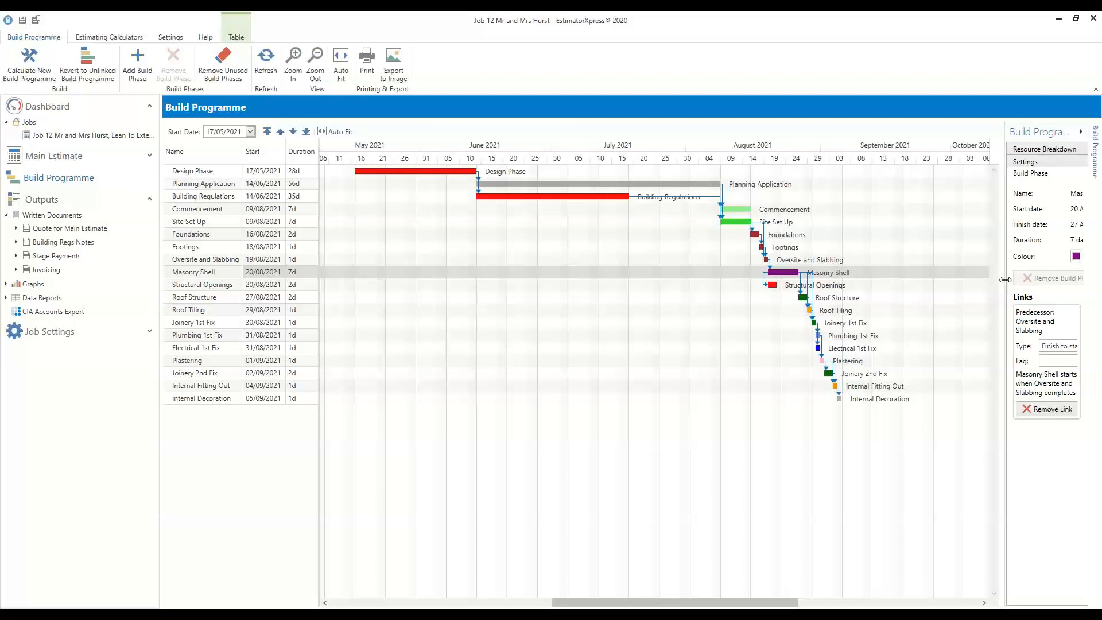
{"action": "left_click_drag", "start_coordinate": [1005, 279], "coordinate": [874, 284]}
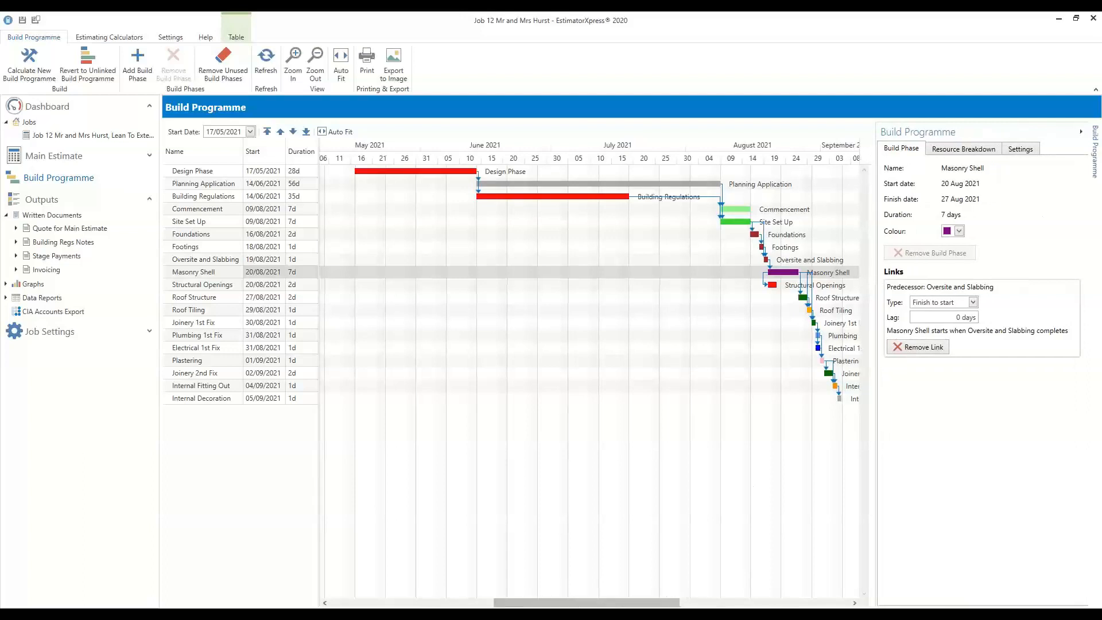
{"action": "left_click_drag", "start_coordinate": [635, 605], "coordinate": [649, 605]}
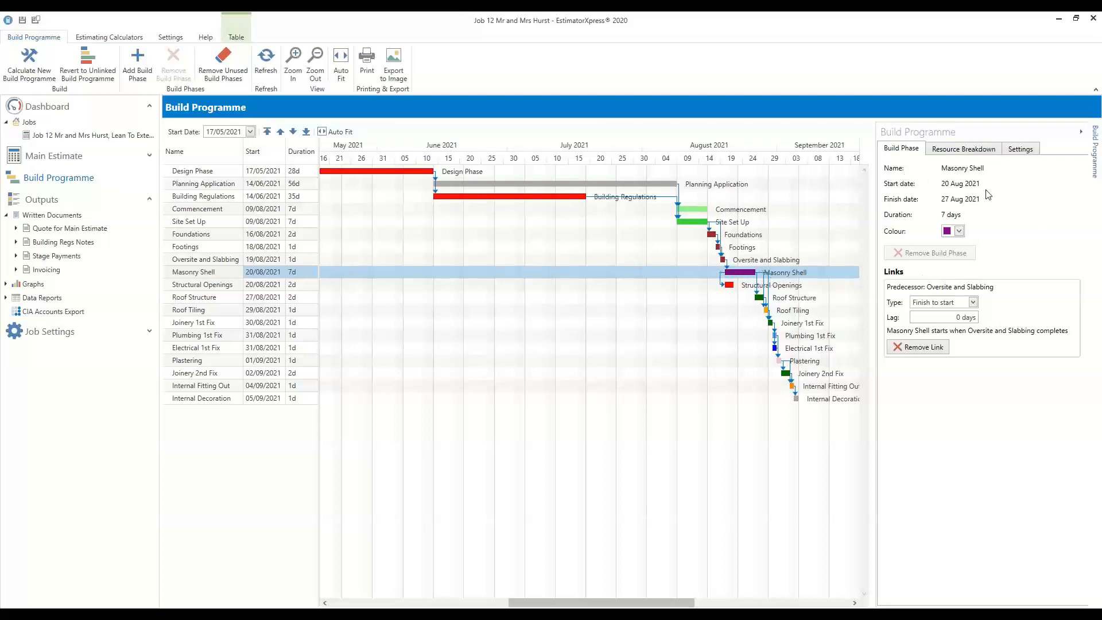
{"action": "left_click", "coordinate": [959, 231]}
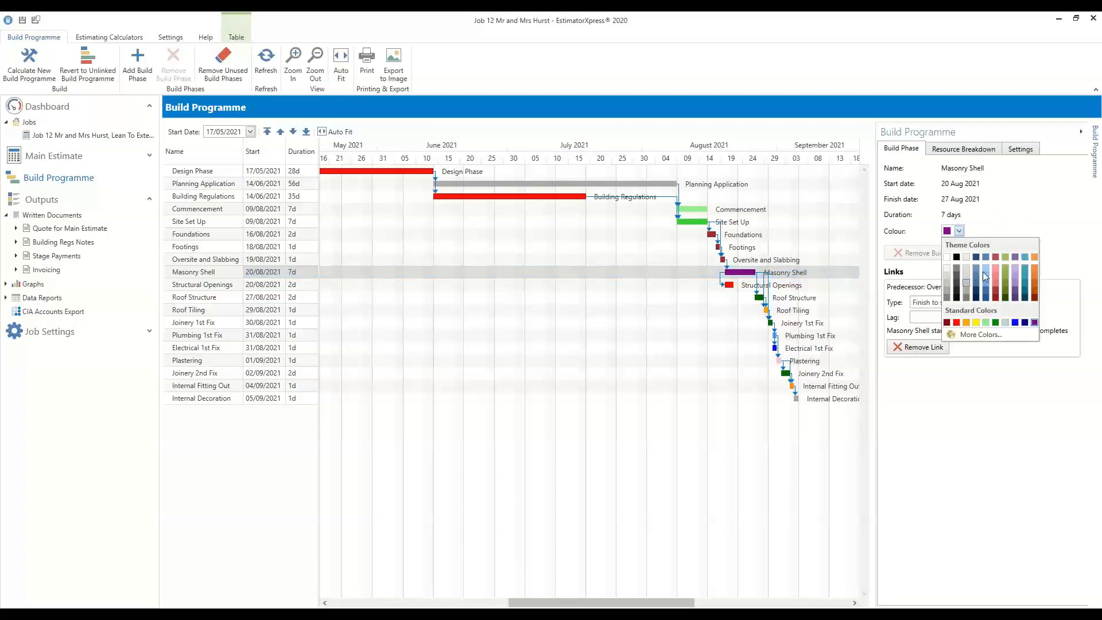
{"action": "left_click", "coordinate": [1026, 211]}
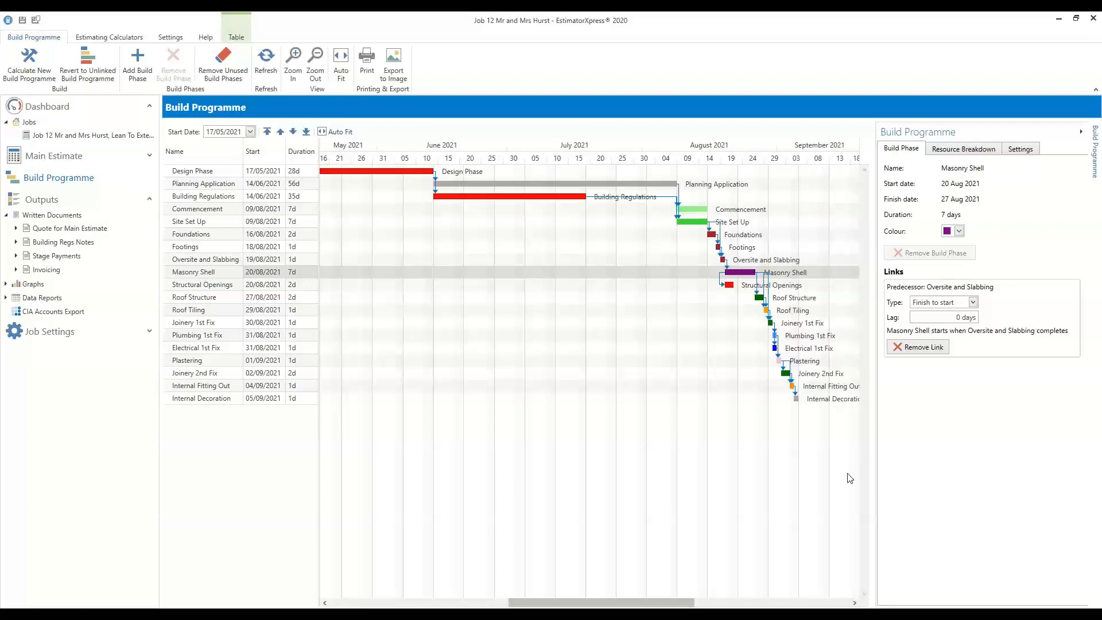
- Shift the Masonry Shell phase on the chart to start on 21/08/2021
{"action": "left_click_drag", "start_coordinate": [643, 603], "coordinate": [687, 603]}
{"action": "left_click", "coordinate": [292, 57]}
{"action": "left_click", "coordinate": [291, 57]}
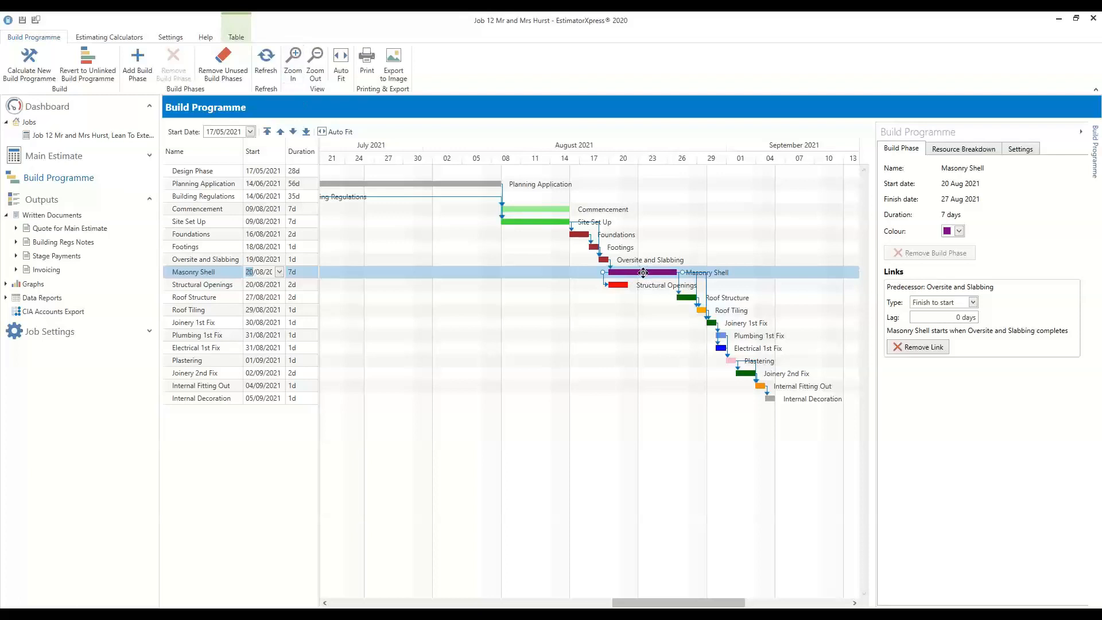
{"action": "left_click_drag", "start_coordinate": [641, 273], "coordinate": [650, 273]}
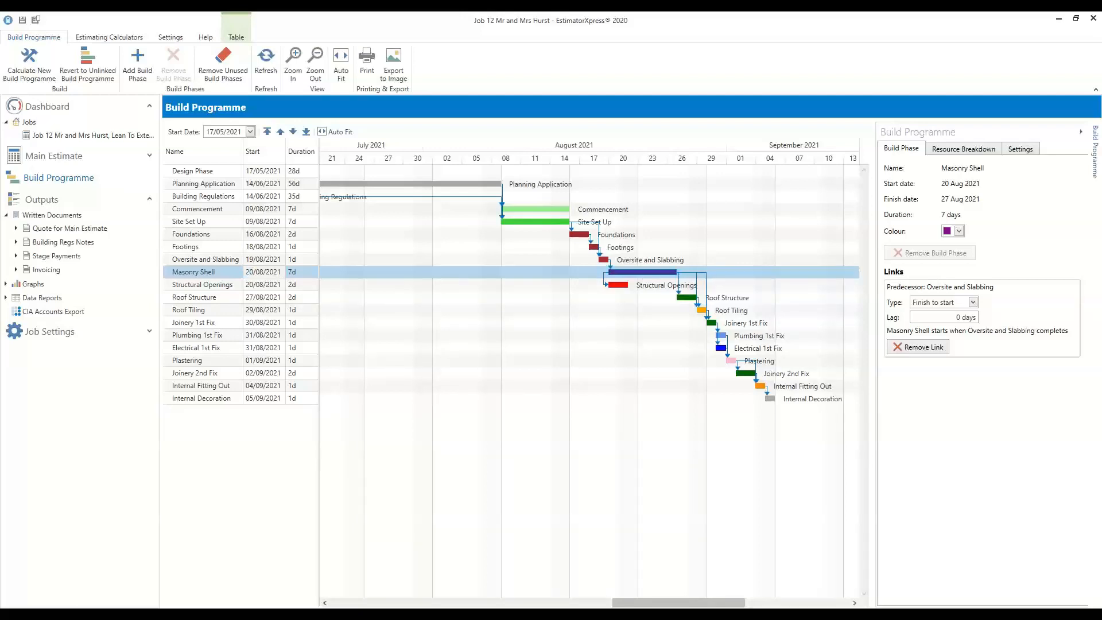
{"action": "left_click_drag", "start_coordinate": [651, 272], "coordinate": [651, 273]}
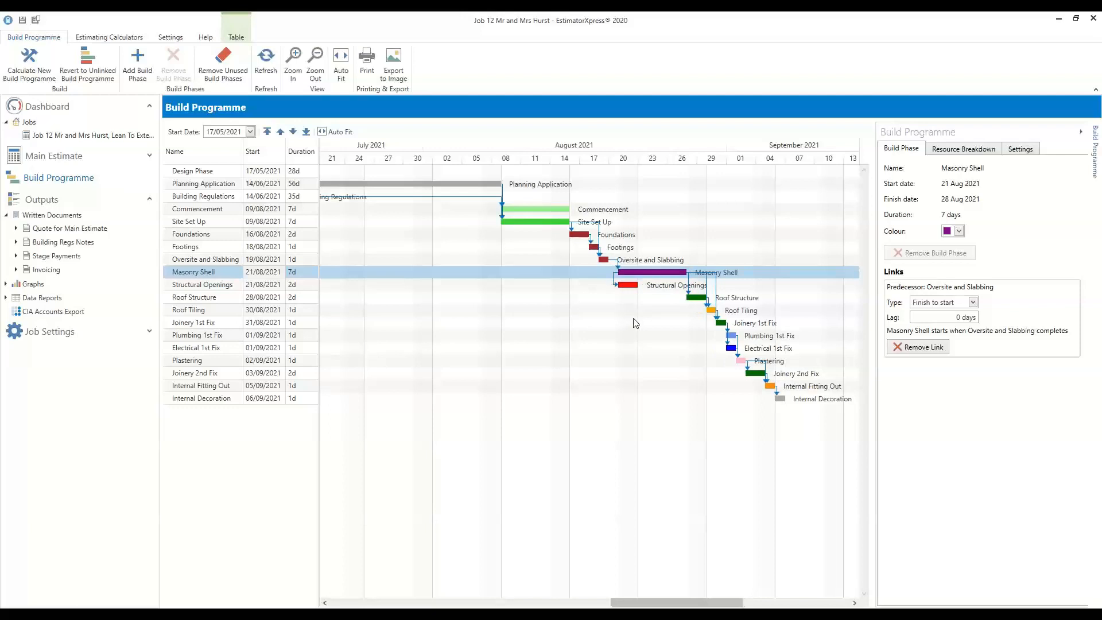
- Move the Masonry Shell phase back to start on 20/08/2021 and extend its duration to 10 days
{"action": "left_click_drag", "start_coordinate": [646, 273], "coordinate": [636, 273]}
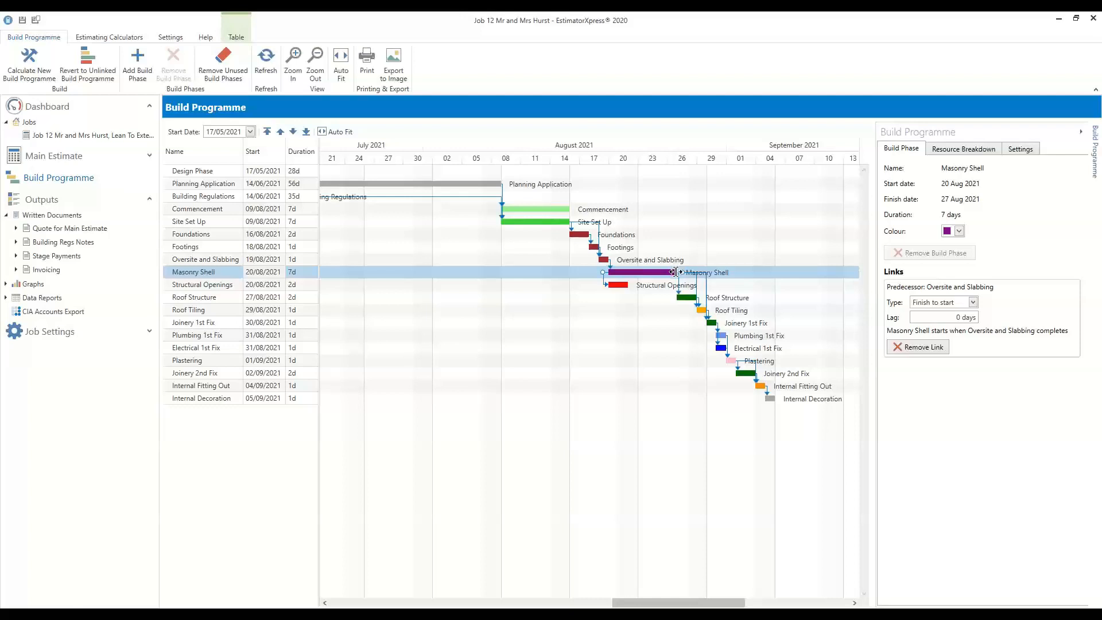
{"action": "left_click_drag", "start_coordinate": [676, 272], "coordinate": [706, 273]}
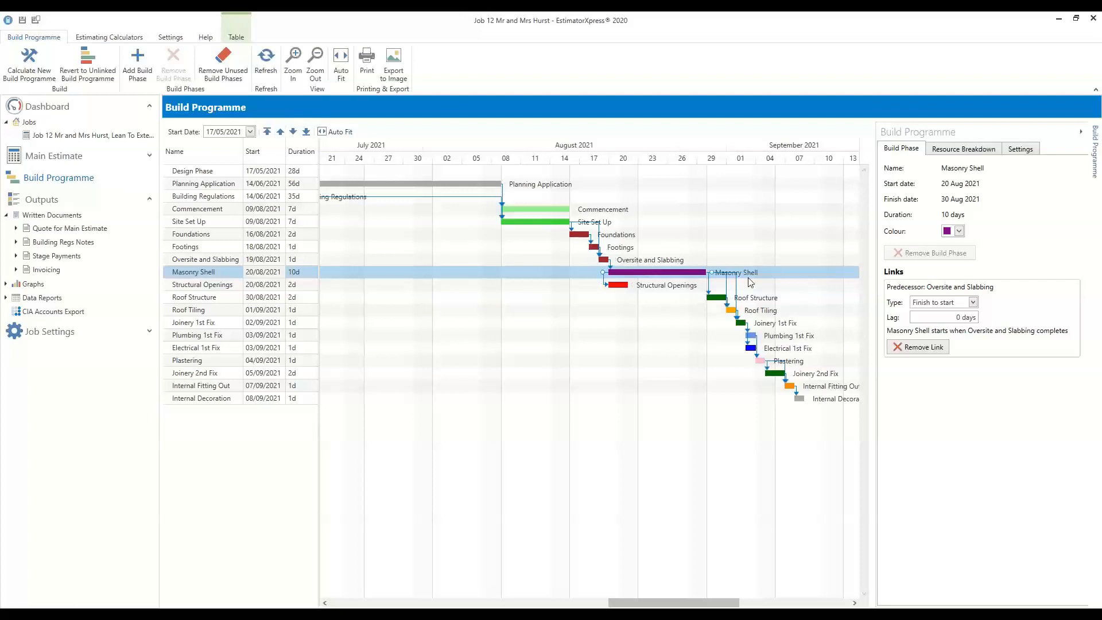
- Move the Masonry Shell phase down the list below Joinery 1st Fix and back up above Structural Openings
{"action": "left_click", "coordinate": [293, 132]}
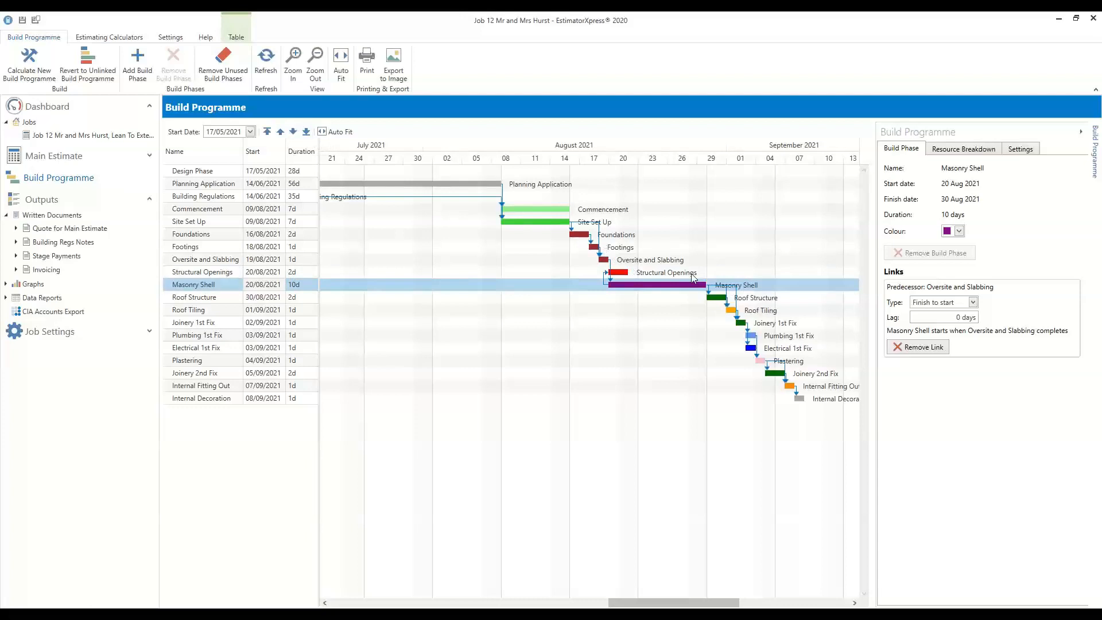
{"action": "left_click", "coordinate": [293, 132]}
{"action": "left_click", "coordinate": [293, 132]}
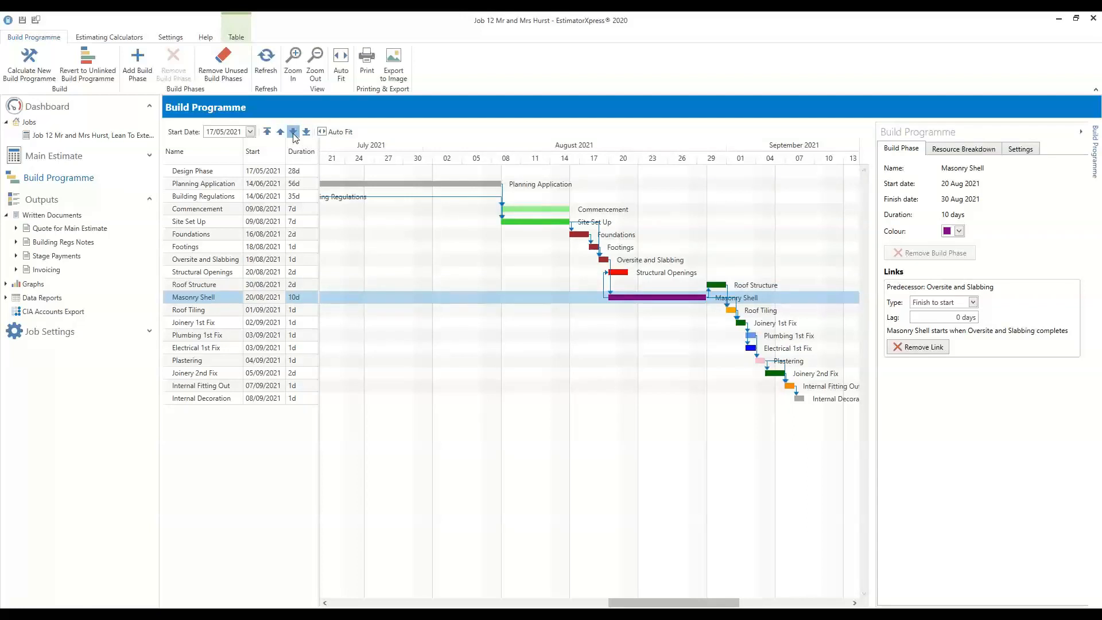
{"action": "left_click", "coordinate": [293, 132]}
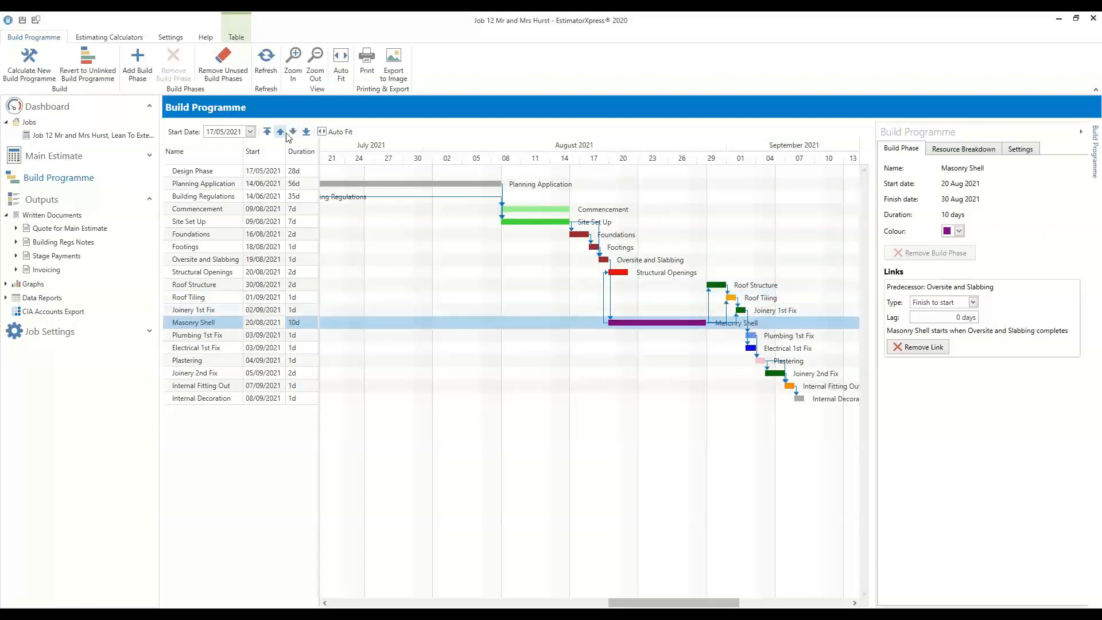
{"action": "left_click", "coordinate": [280, 132]}
{"action": "left_click", "coordinate": [281, 132]}
{"action": "left_click", "coordinate": [281, 132]}
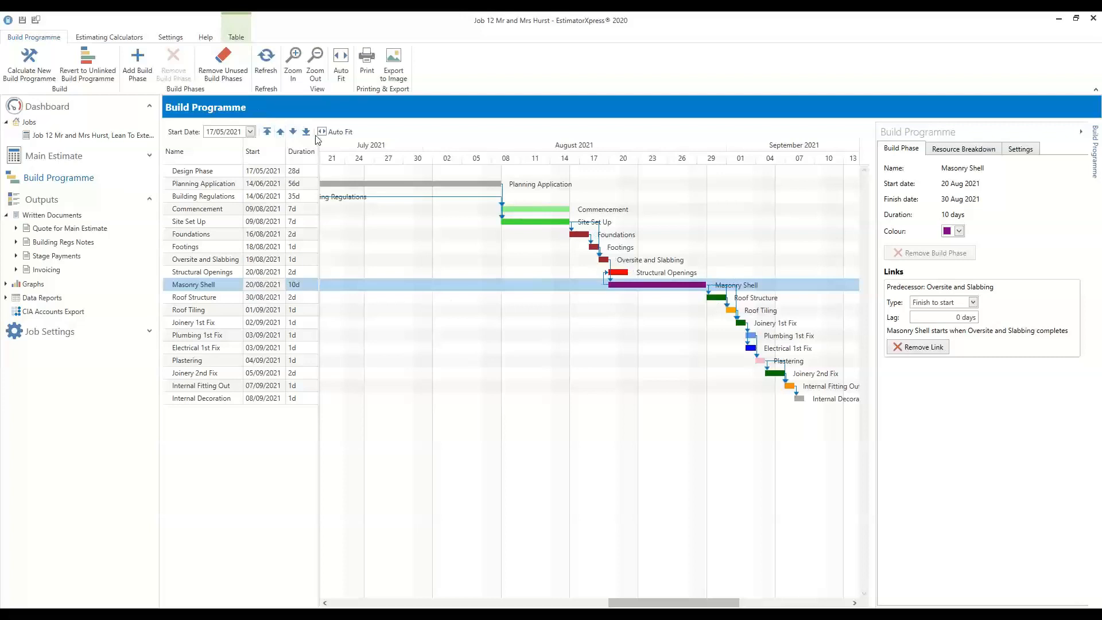
{"action": "left_click", "coordinate": [280, 132]}
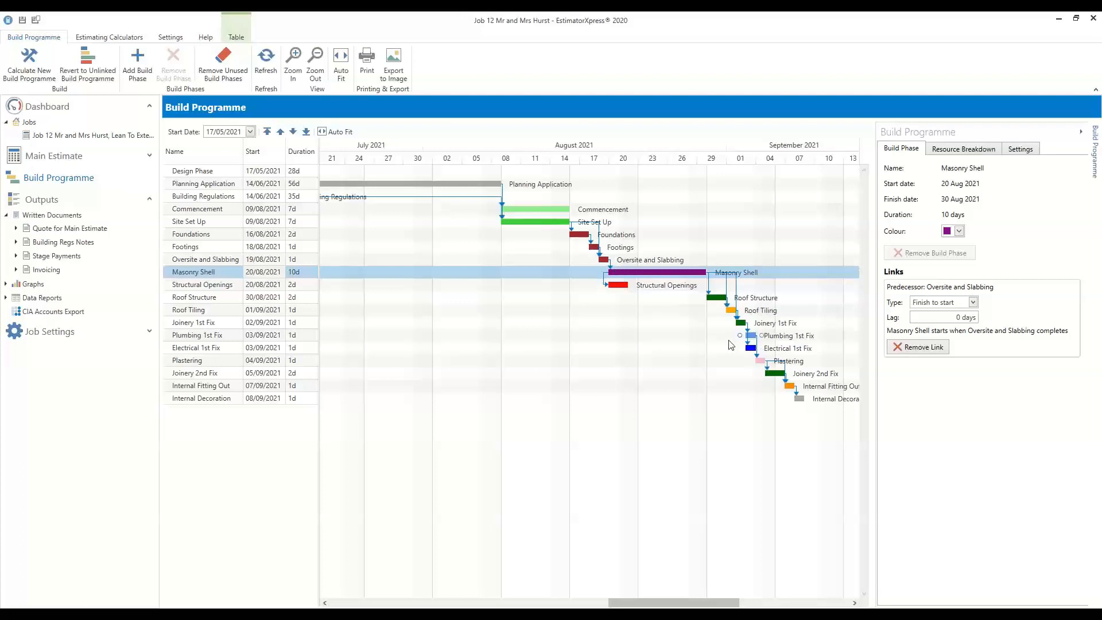
- Set a 5-day lag on Internal Fitting Out's link to its Plastering predecessor and refresh the programme
{"action": "left_click", "coordinate": [790, 386]}
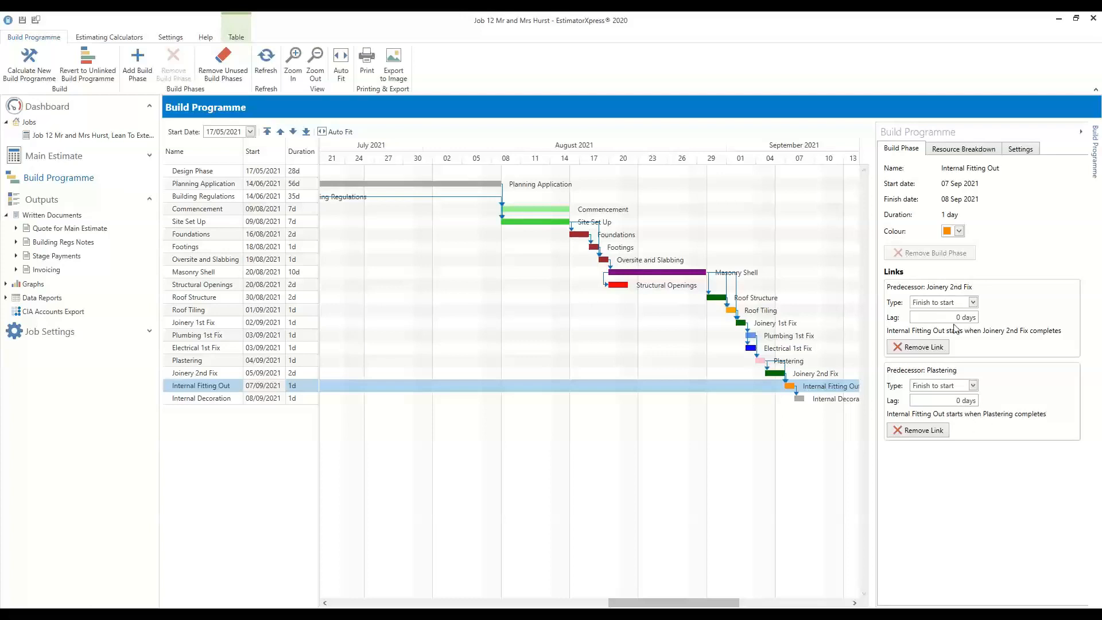
{"action": "left_click", "coordinate": [962, 401]}
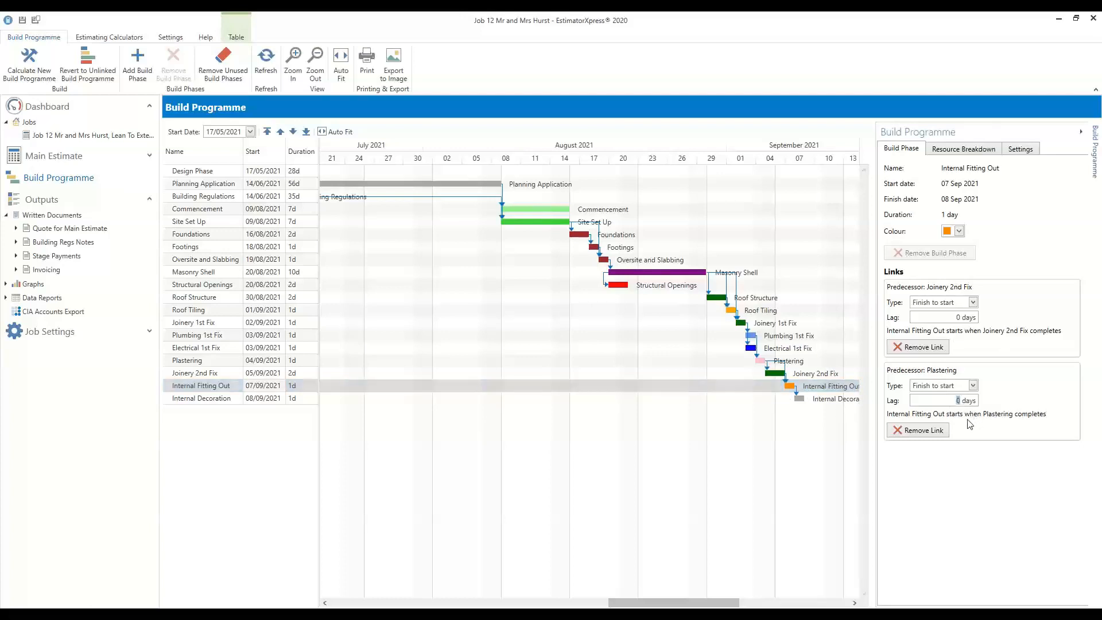
{"action": "type", "text": "5"}
{"action": "left_click", "coordinate": [266, 64]}
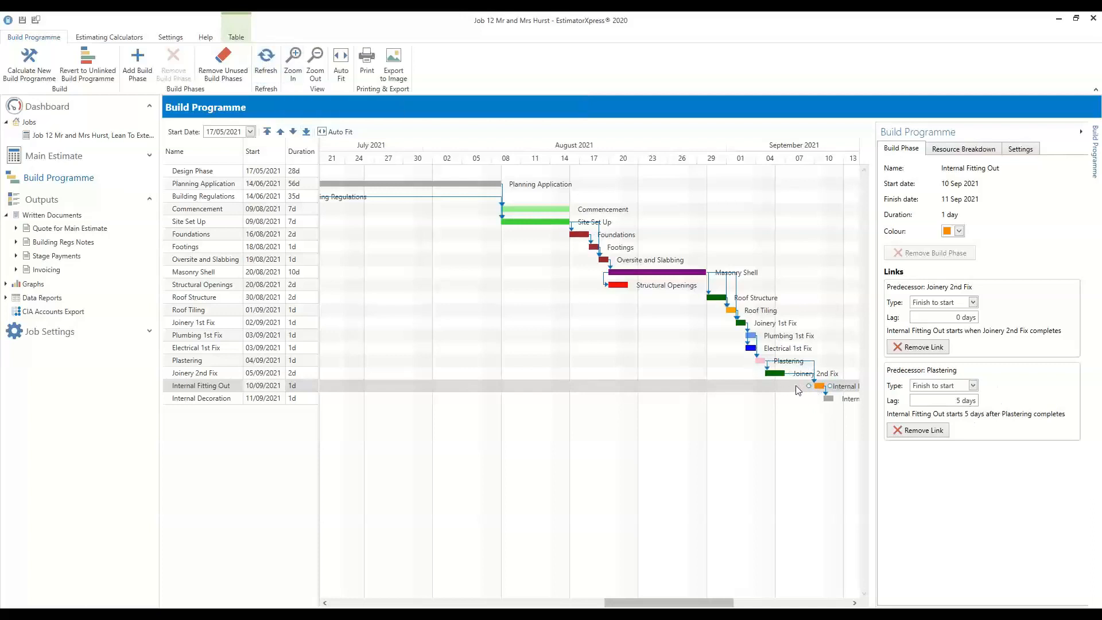
- Extend the Foundations phase on the chart to a duration of 5 days
{"action": "left_click_drag", "start_coordinate": [719, 603], "coordinate": [740, 605]}
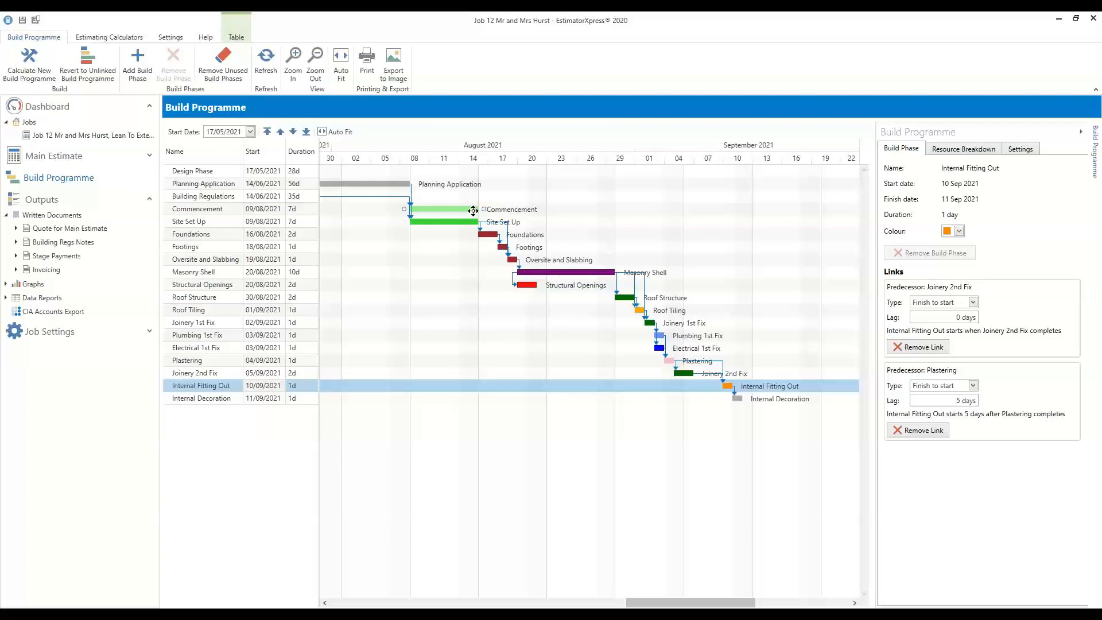
{"action": "left_click", "coordinate": [503, 249]}
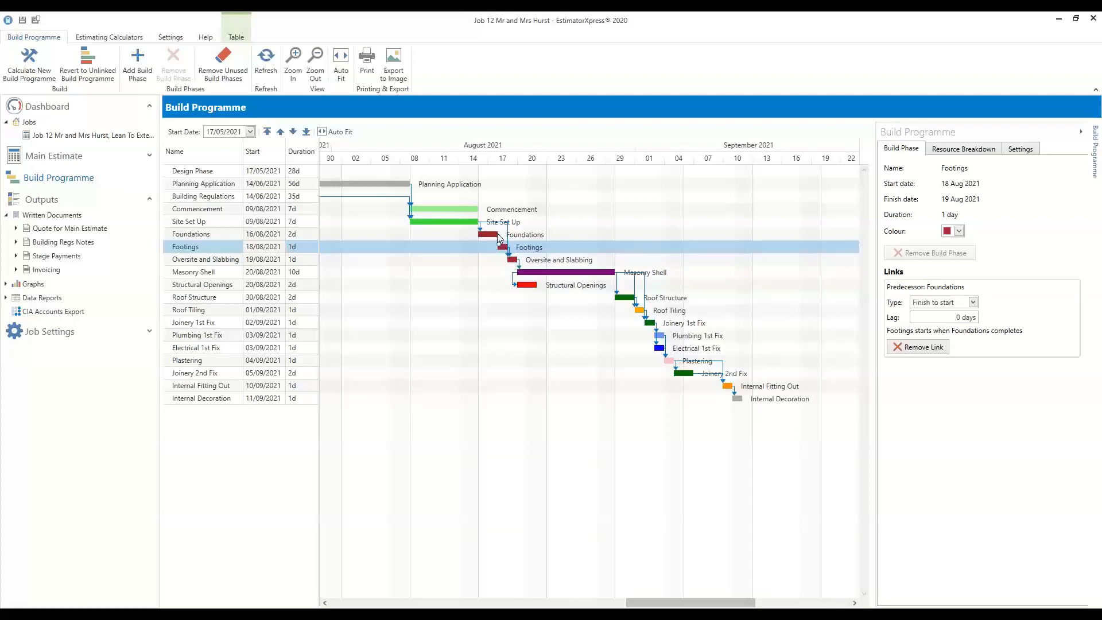
{"action": "left_click", "coordinate": [490, 234]}
{"action": "left_click_drag", "start_coordinate": [497, 235], "coordinate": [527, 234]}
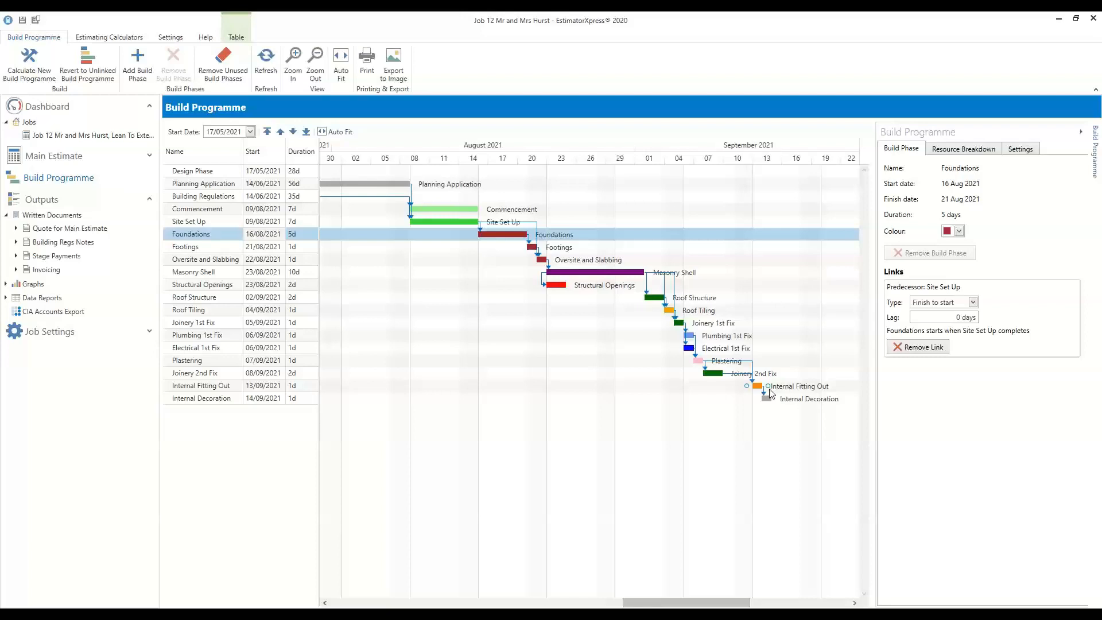
- Add the Plumbing 2nd Fix build phase to the programme
{"action": "left_click", "coordinate": [140, 72]}
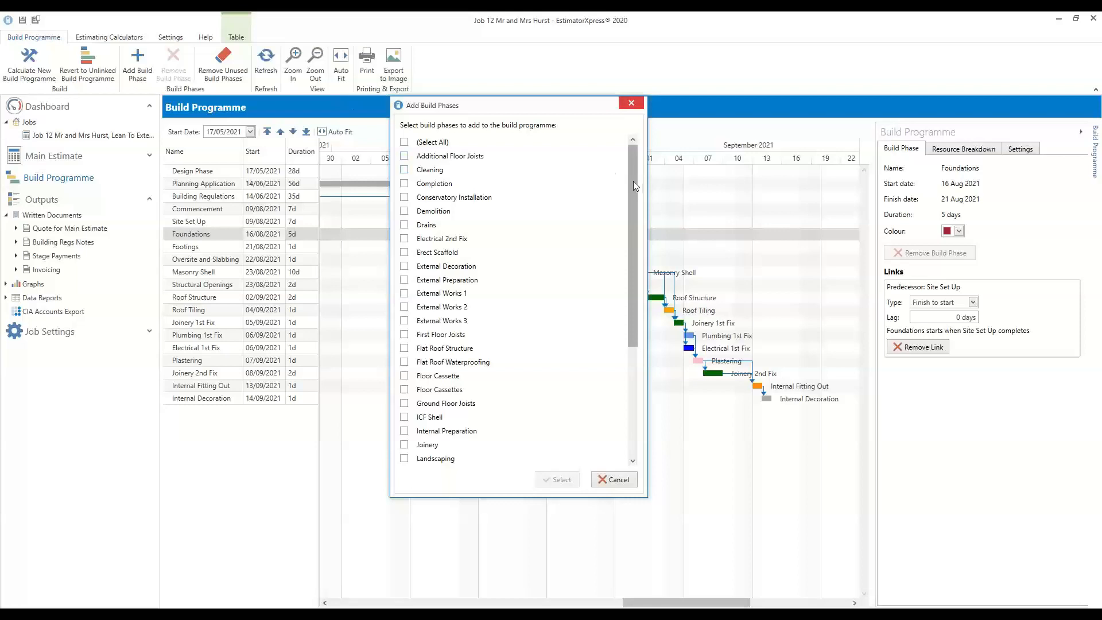
{"action": "mouse_move", "coordinate": [631, 182]}
{"action": "left_mouse_down"}
{"action": "mouse_move", "coordinate": [635, 280]}
{"action": "mouse_move", "coordinate": [641, 171]}
{"action": "left_mouse_up"}
{"action": "left_click_drag", "start_coordinate": [635, 246], "coordinate": [627, 405]}
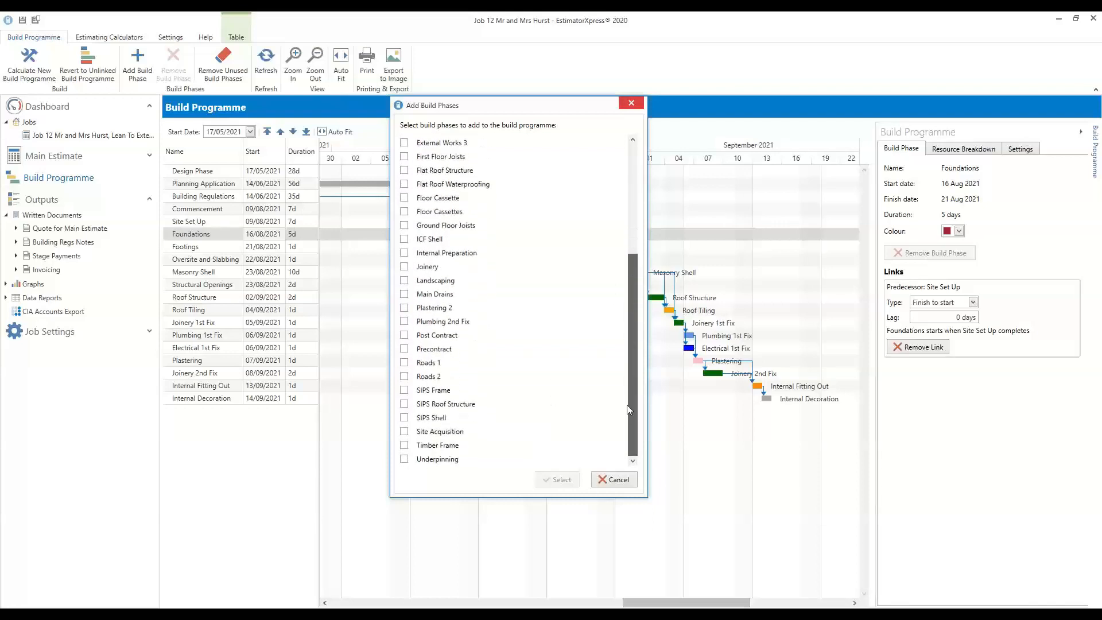
{"action": "left_click", "coordinate": [404, 322]}
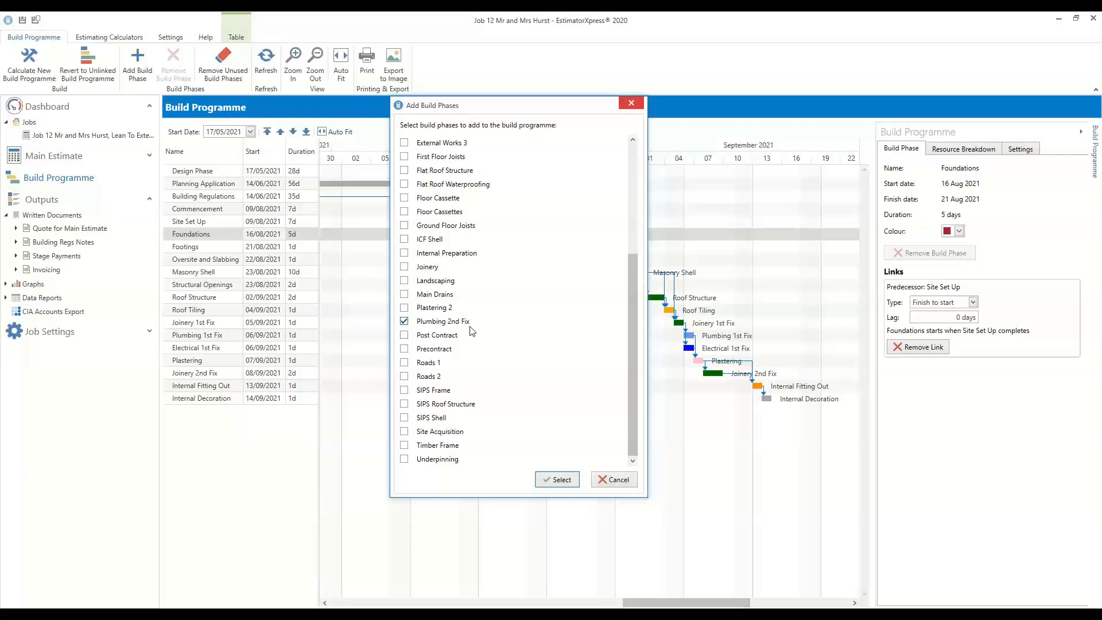
{"action": "left_click", "coordinate": [562, 481]}
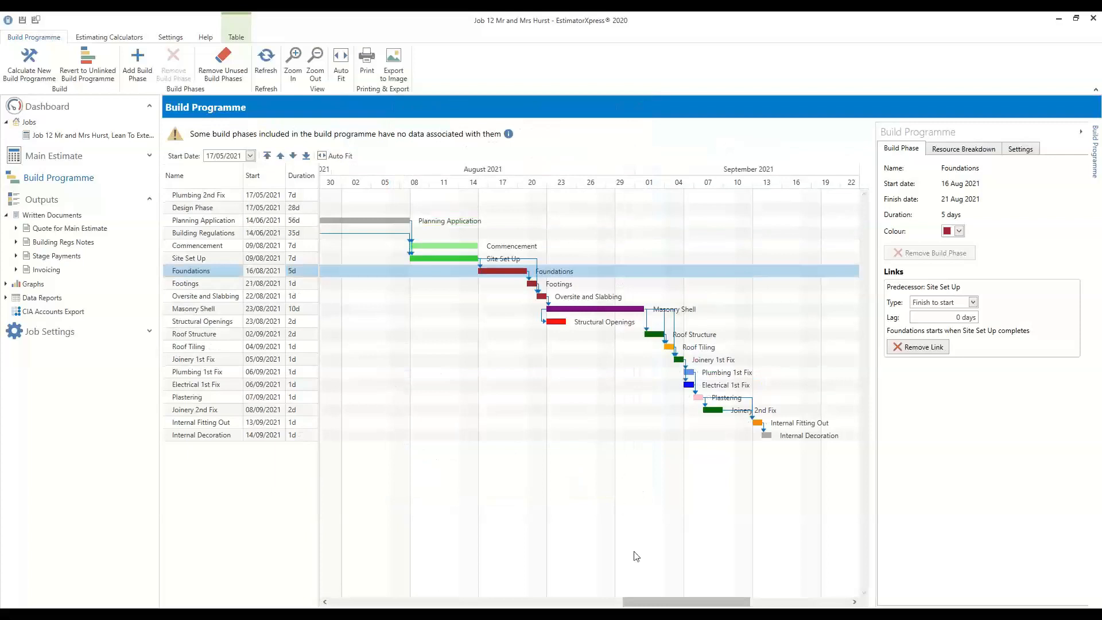
- Move the Plumbing 2nd Fix bar along the chart to start on 08 Sep 2021, and refresh the programme
{"action": "left_click_drag", "start_coordinate": [659, 603], "coordinate": [491, 594]}
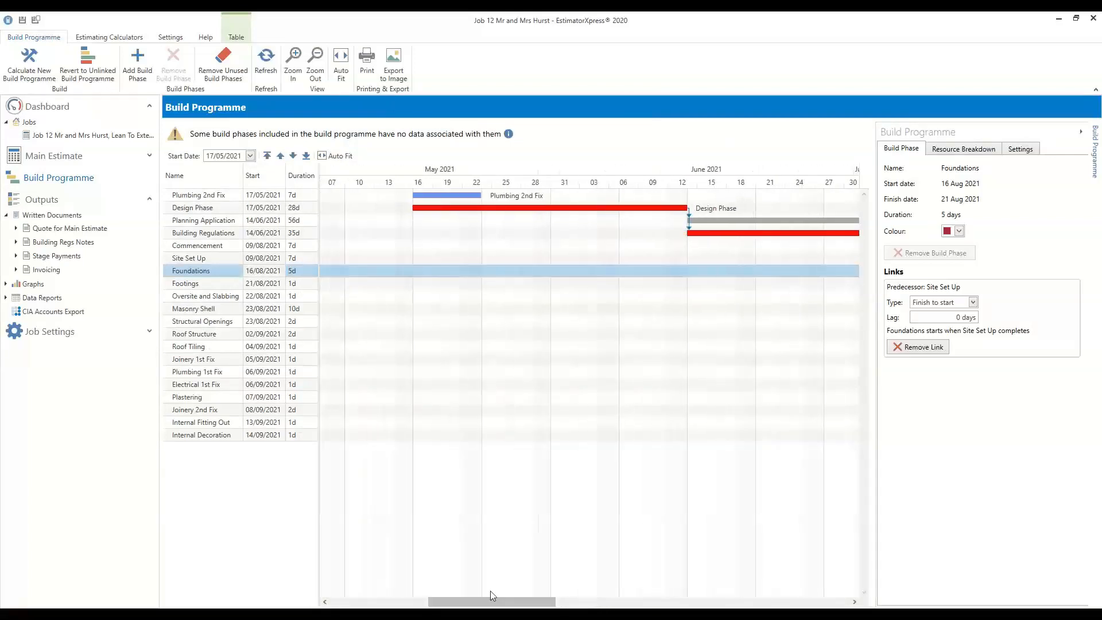
{"action": "mouse_move", "coordinate": [457, 197]}
{"action": "left_click", "coordinate": [458, 197]}
{"action": "left_click_drag", "start_coordinate": [467, 196], "coordinate": [820, 196]}
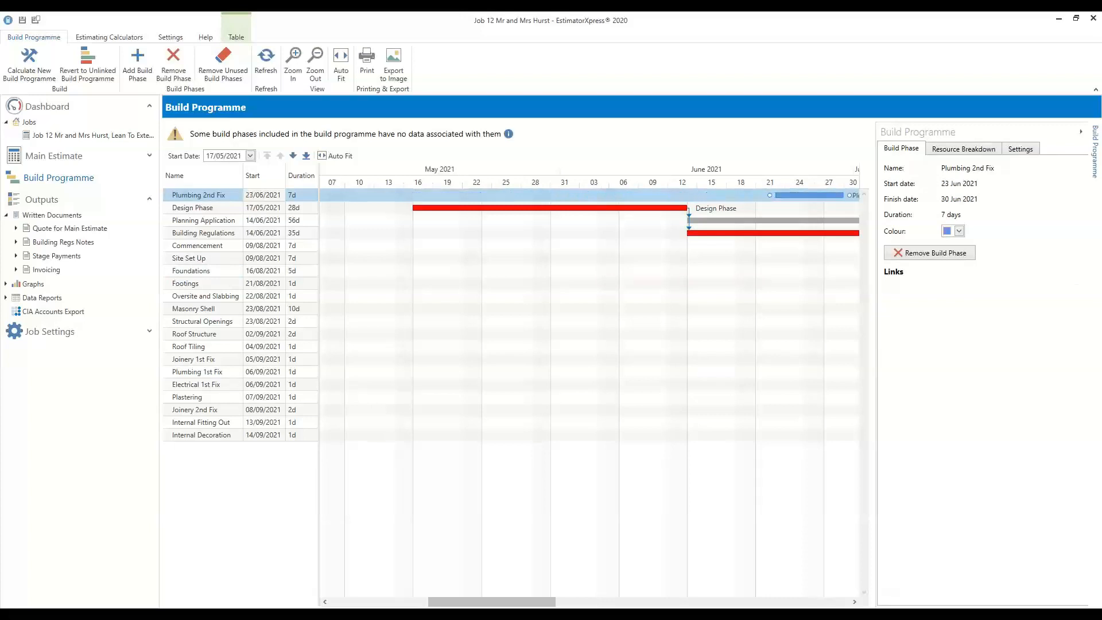
{"action": "left_click_drag", "start_coordinate": [526, 603], "coordinate": [610, 603]}
{"action": "left_click_drag", "start_coordinate": [453, 195], "coordinate": [807, 196]}
{"action": "left_click_drag", "start_coordinate": [565, 604], "coordinate": [653, 600]}
{"action": "left_click_drag", "start_coordinate": [432, 196], "coordinate": [824, 196]}
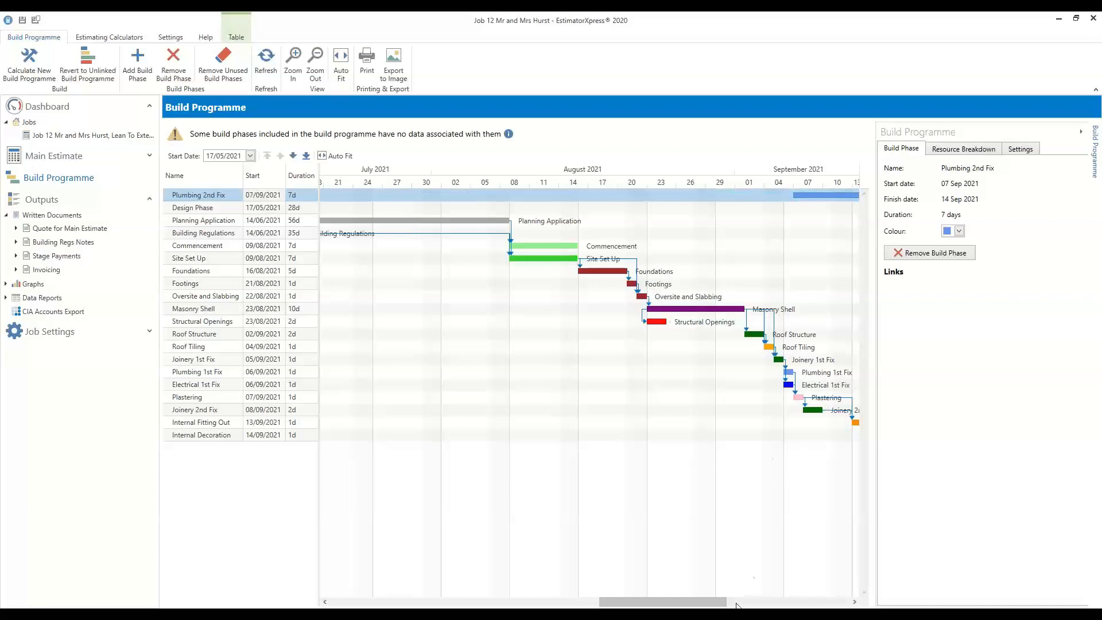
{"action": "left_click_drag", "start_coordinate": [716, 606], "coordinate": [754, 603]}
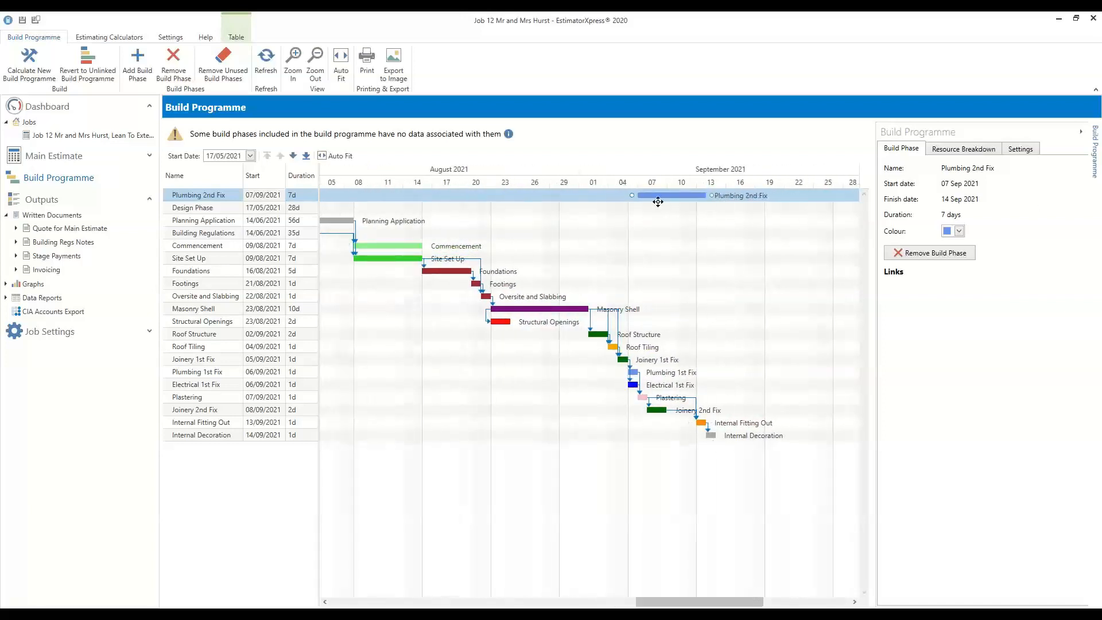
{"action": "left_click_drag", "start_coordinate": [673, 196], "coordinate": [679, 198]}
{"action": "left_click", "coordinate": [267, 73]}
- Move the Plumbing 2nd Fix phase down the list to sit directly below Joinery 2nd Fix
{"action": "left_click", "coordinate": [293, 156]}
{"action": "left_click", "coordinate": [293, 157]}
{"action": "left_click", "coordinate": [293, 157]}
{"action": "left_click", "coordinate": [293, 156]}
{"action": "left_click", "coordinate": [294, 156]}
{"action": "left_click", "coordinate": [293, 156]}
{"action": "left_click", "coordinate": [294, 156]}
{"action": "left_click", "coordinate": [293, 156]}
{"action": "left_click", "coordinate": [293, 156]}
{"action": "left_click", "coordinate": [293, 157]}
{"action": "left_click", "coordinate": [294, 156]}
{"action": "left_click", "coordinate": [293, 156]}
{"action": "left_click", "coordinate": [294, 156]}
{"action": "left_click", "coordinate": [293, 156]}
{"action": "left_click", "coordinate": [293, 157]}
{"action": "left_click", "coordinate": [294, 157]}
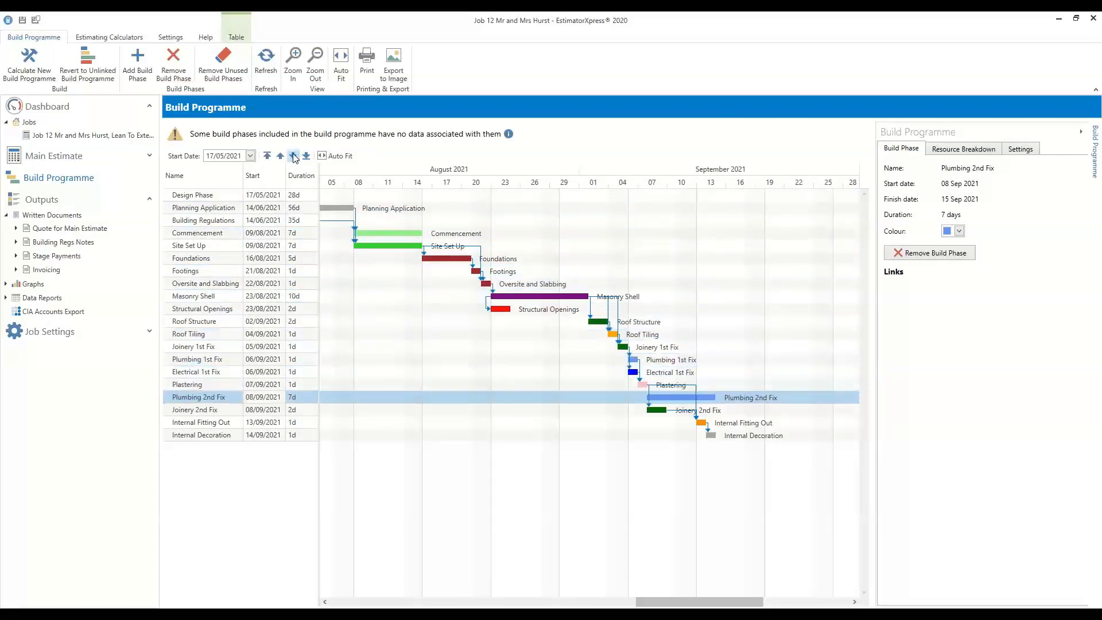
{"action": "left_click", "coordinate": [293, 156]}
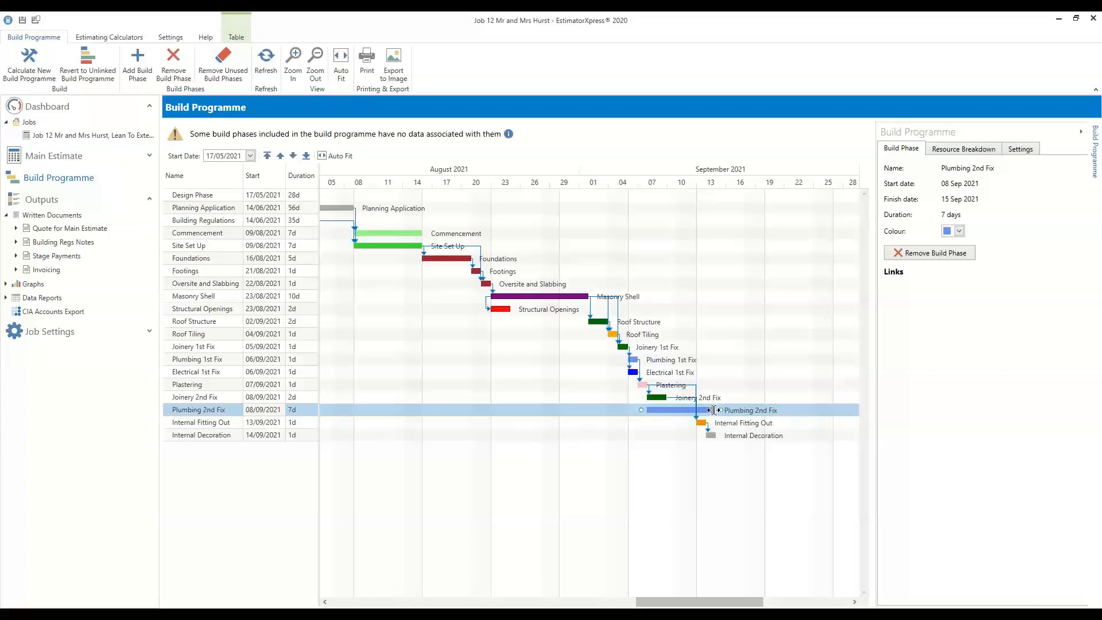
- Shorten the Plumbing 2nd Fix bar on the chart to a duration of 1 day
{"action": "left_click_drag", "start_coordinate": [714, 410], "coordinate": [715, 410]}
{"action": "left_click_drag", "start_coordinate": [677, 410], "coordinate": [656, 410]}
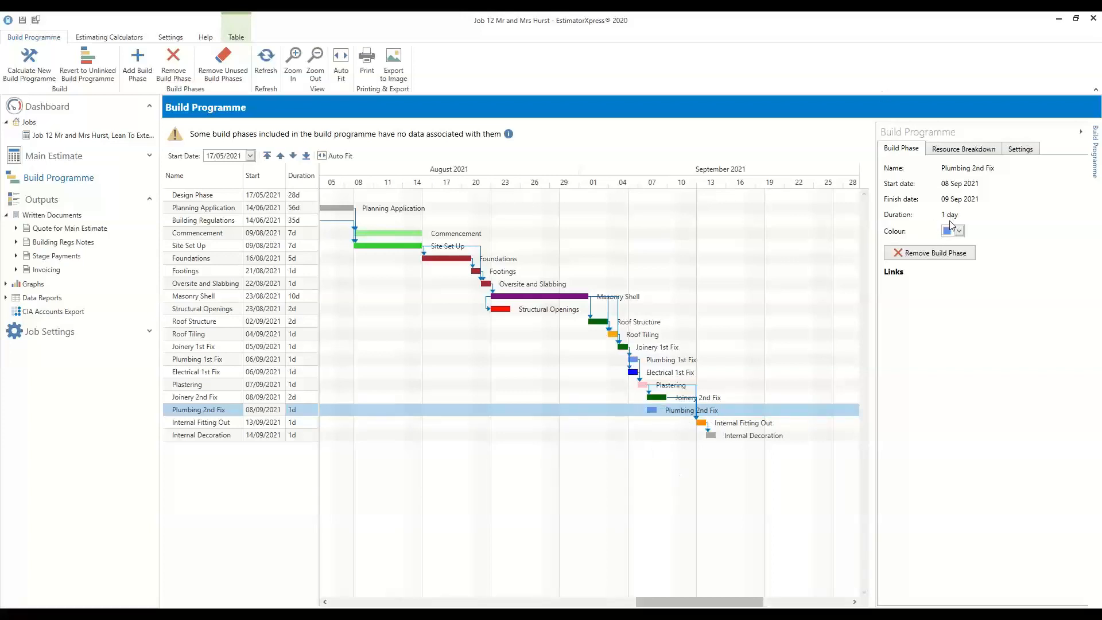
{"action": "mouse_move", "coordinate": [652, 412]}
- Link the end of Plastering to the start of Plumbing 2nd Fix on the chart
{"action": "left_click", "coordinate": [291, 66]}
{"action": "left_click", "coordinate": [291, 66]}
{"action": "left_click", "coordinate": [291, 65]}
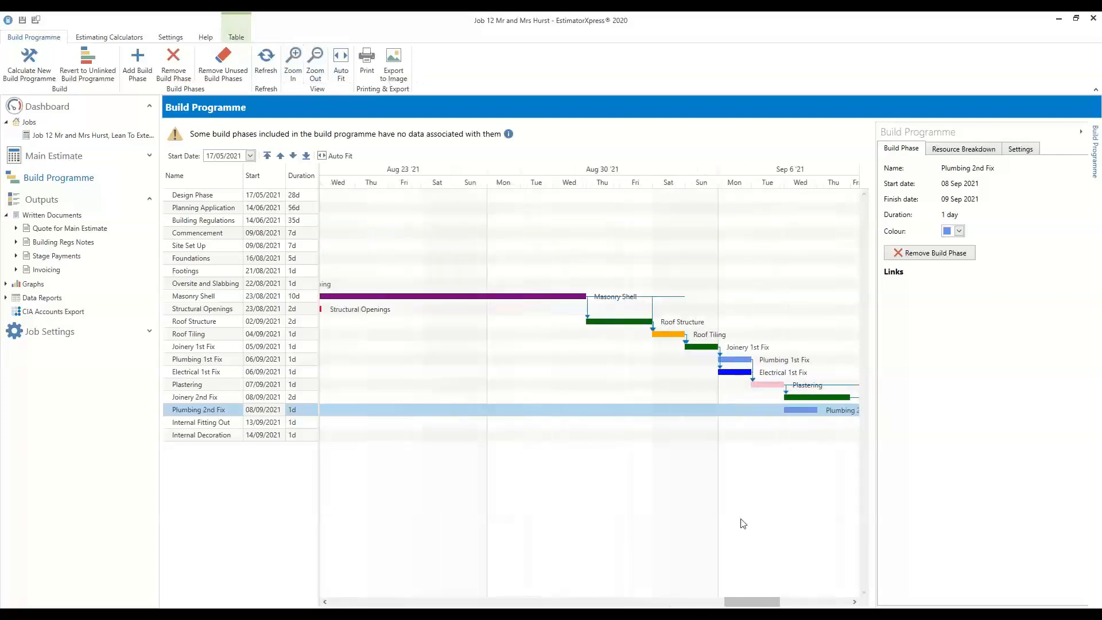
{"action": "left_click_drag", "start_coordinate": [753, 603], "coordinate": [776, 603]}
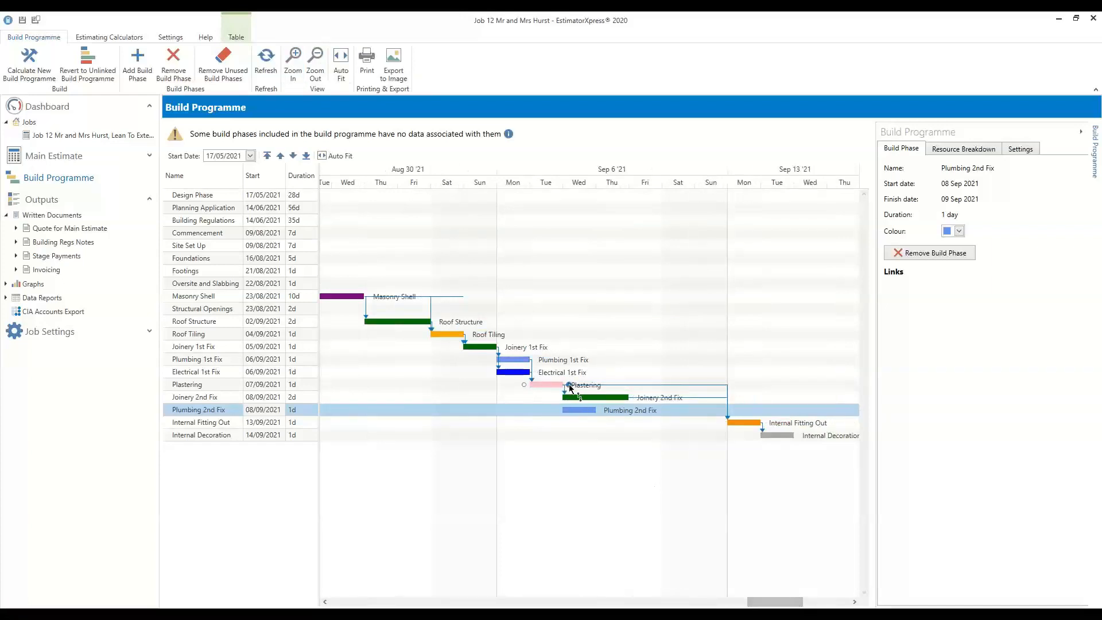
{"action": "left_click", "coordinate": [571, 389]}
{"action": "mouse_move", "coordinate": [568, 393]}
{"action": "left_mouse_down"}
{"action": "mouse_move", "coordinate": [557, 413]}
{"action": "mouse_move", "coordinate": [567, 419]}
{"action": "mouse_move", "coordinate": [559, 411]}
{"action": "left_mouse_up"}
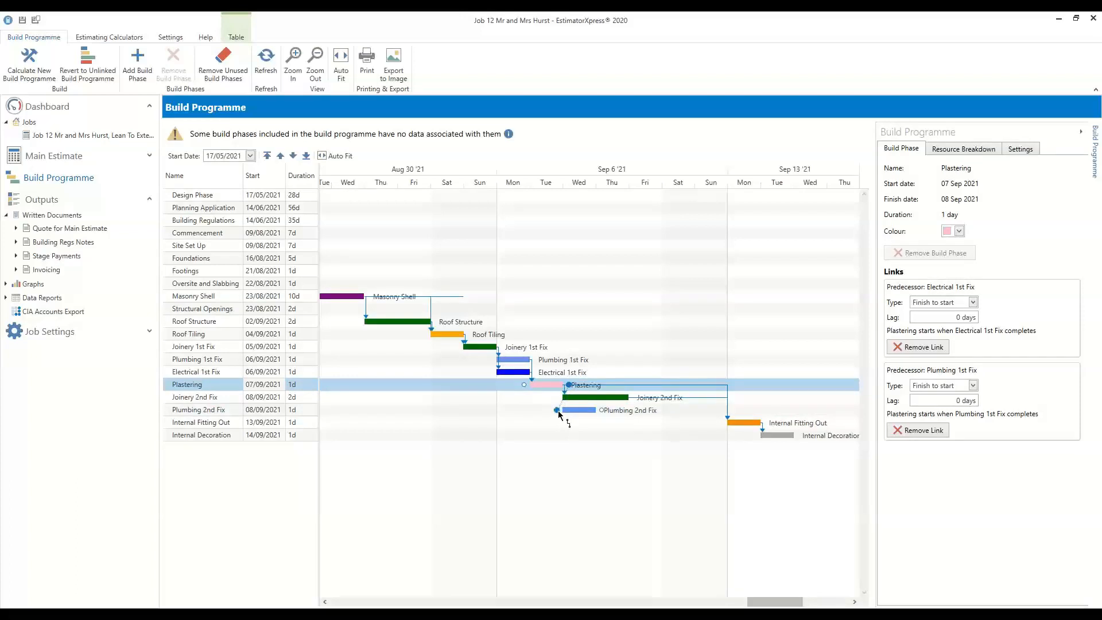
{"action": "left_click_drag", "start_coordinate": [558, 411], "coordinate": [557, 411]}
{"action": "left_click", "coordinate": [586, 411]}
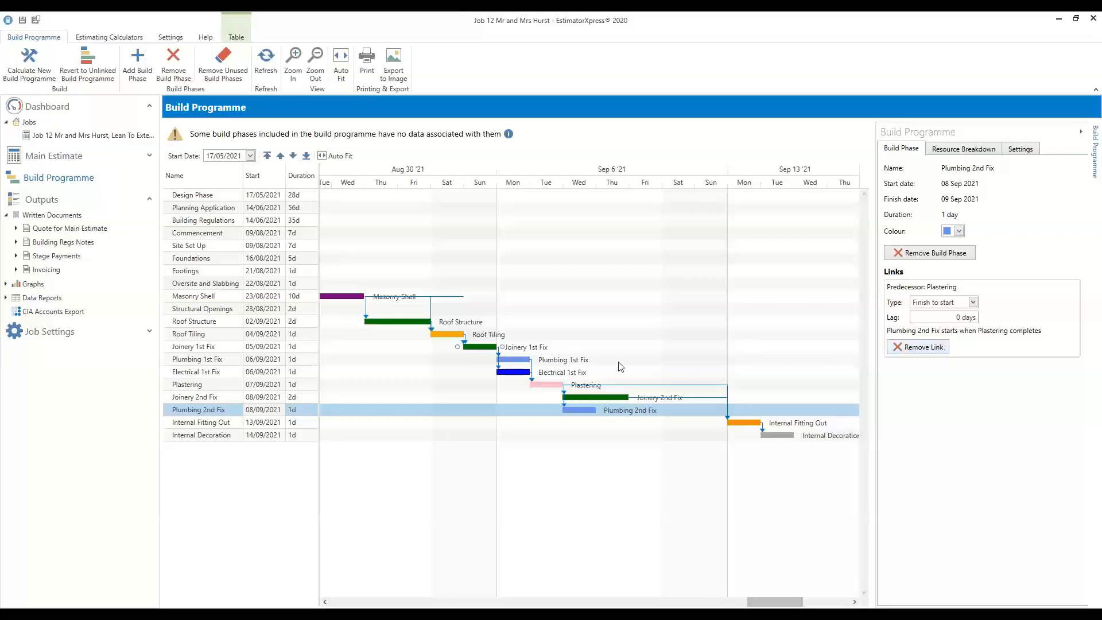
- Extend the Plastering phase on the chart to a duration of 2 days
{"action": "mouse_move", "coordinate": [584, 412]}
{"action": "left_click", "coordinate": [557, 384]}
{"action": "left_click_drag", "start_coordinate": [563, 385], "coordinate": [597, 385]}
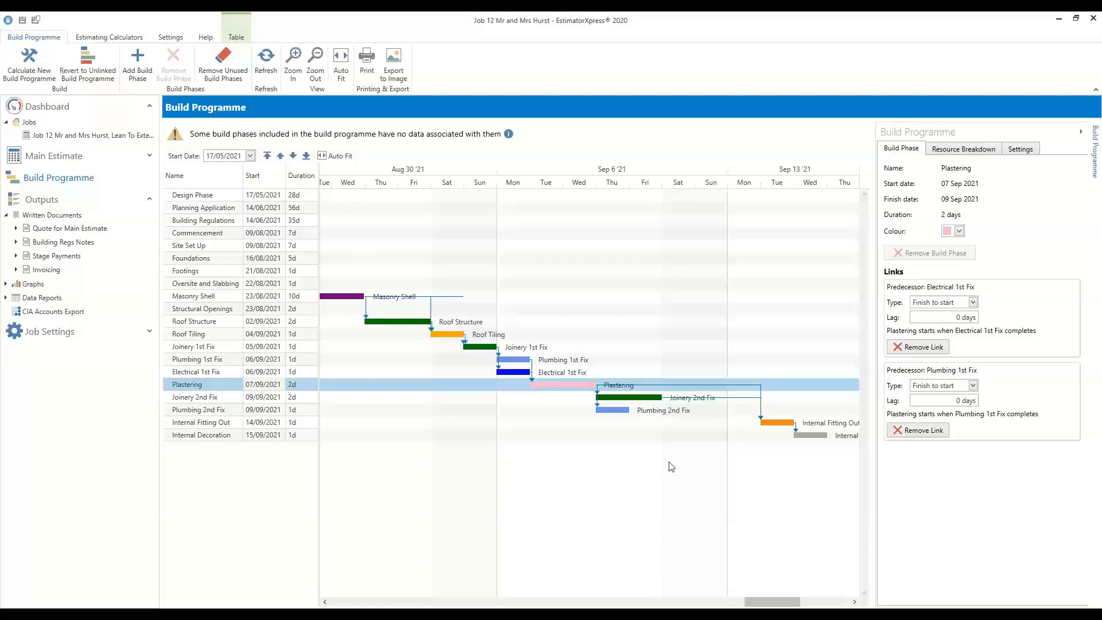
- Shorten the Masonry Shell phase on the chart to a duration of 7 days
{"action": "left_click_drag", "start_coordinate": [775, 602], "coordinate": [745, 603]}
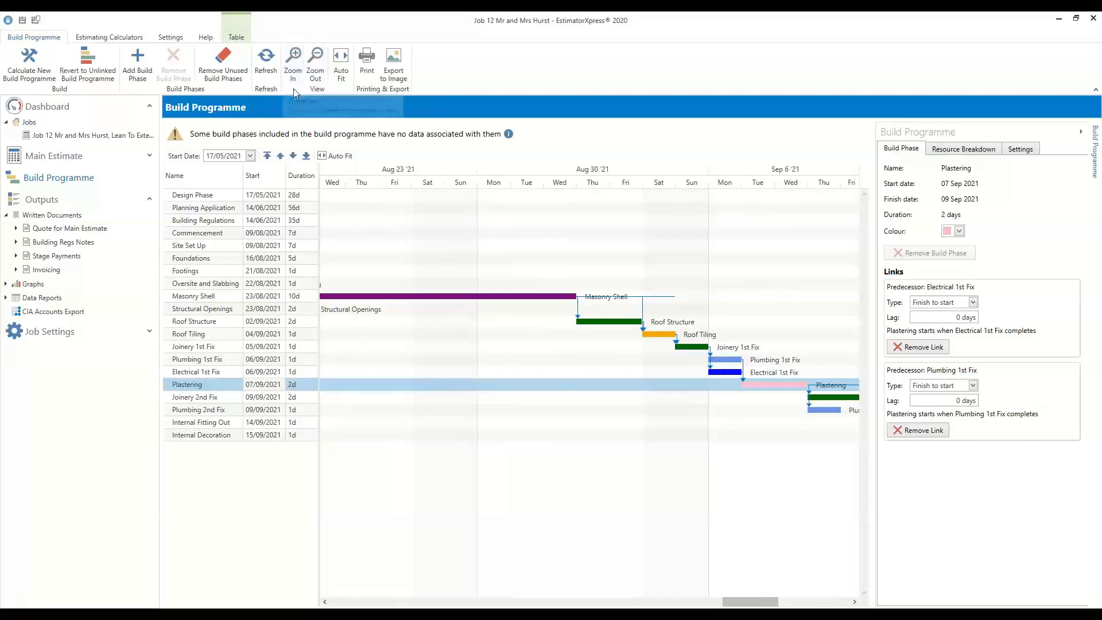
{"action": "left_click", "coordinate": [316, 69]}
{"action": "left_click", "coordinate": [318, 73]}
{"action": "left_click", "coordinate": [317, 73]}
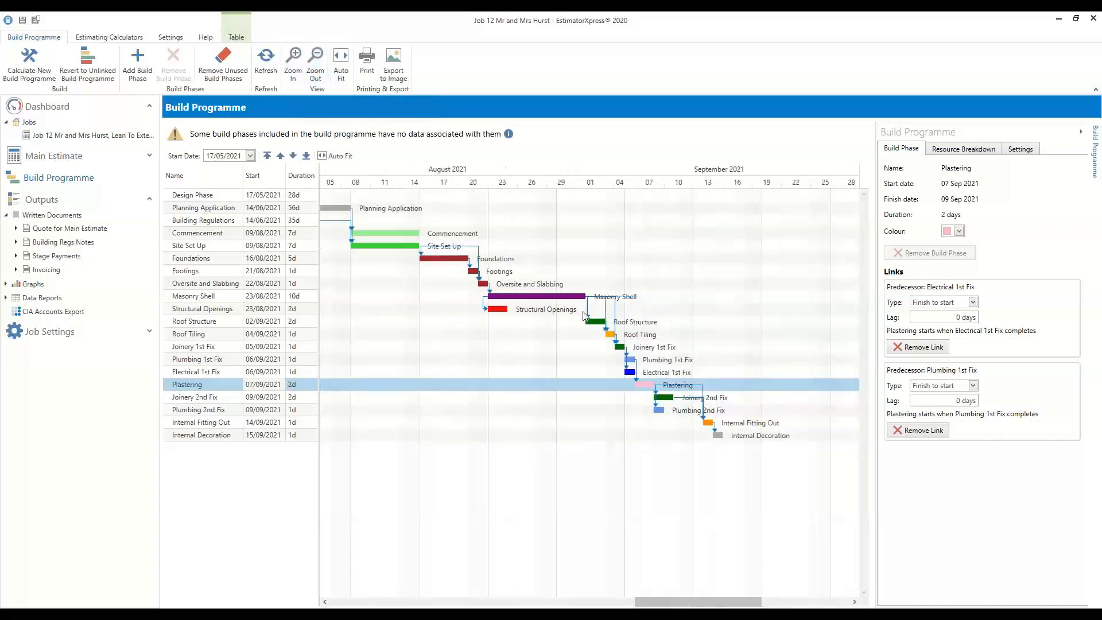
{"action": "left_click_drag", "start_coordinate": [585, 295], "coordinate": [556, 295]}
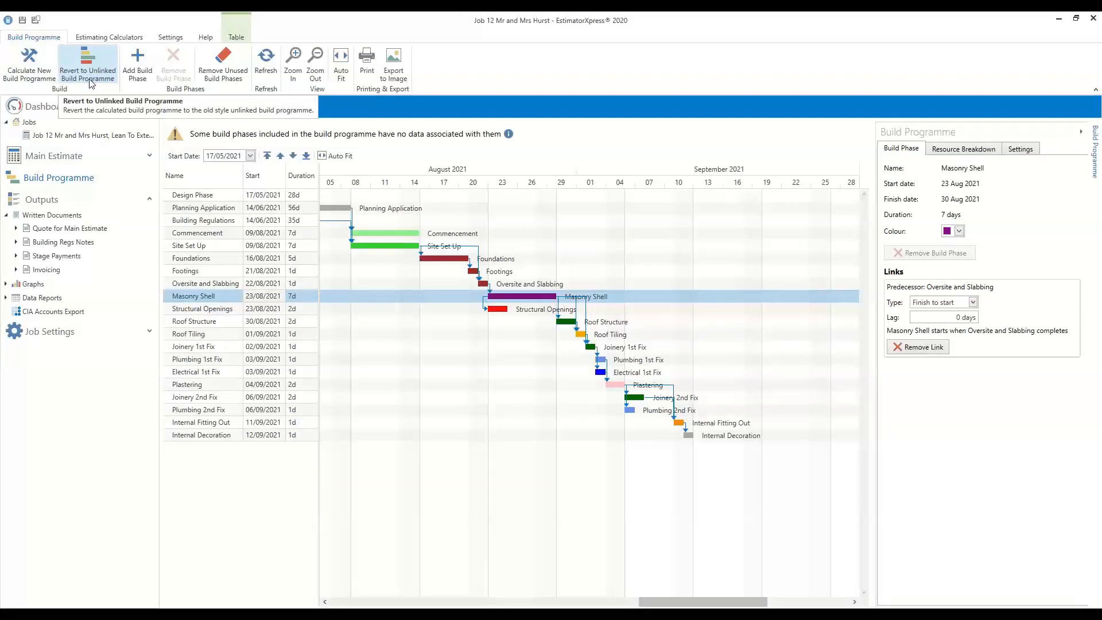
- Check which unused build phases can be removed, and close the list without removing any
{"action": "left_click", "coordinate": [629, 410]}
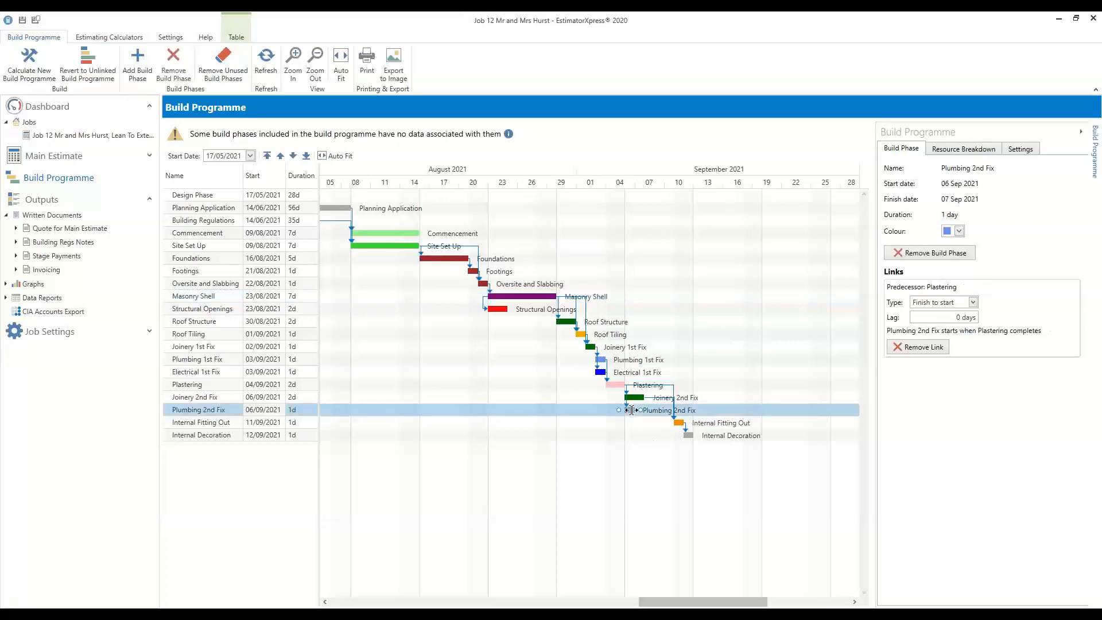
{"action": "left_click", "coordinate": [224, 80]}
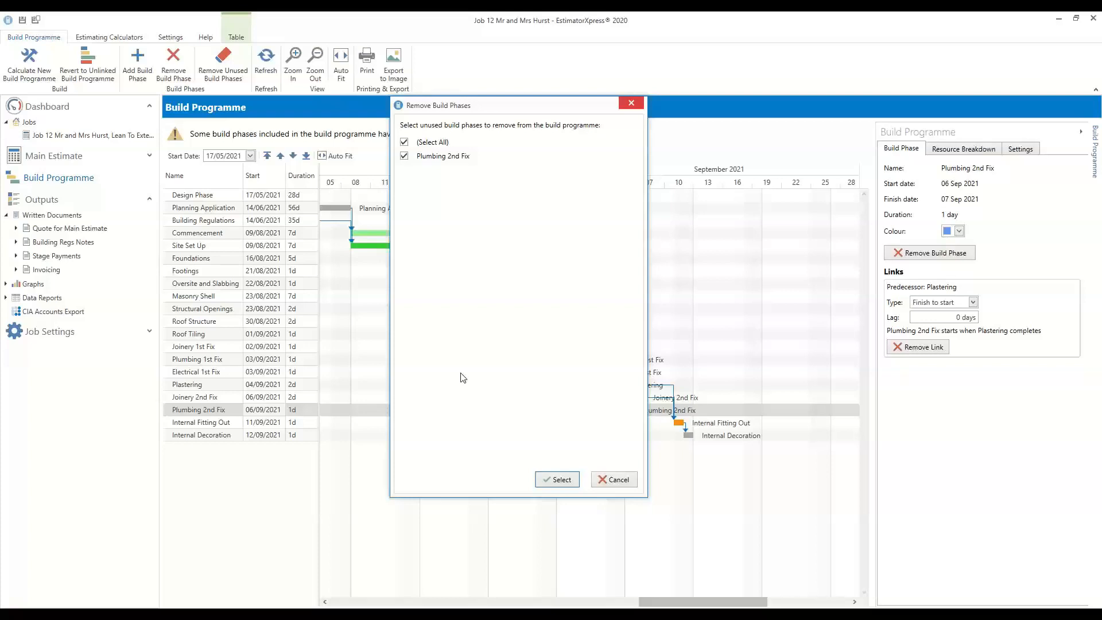
{"action": "left_click", "coordinate": [634, 479]}
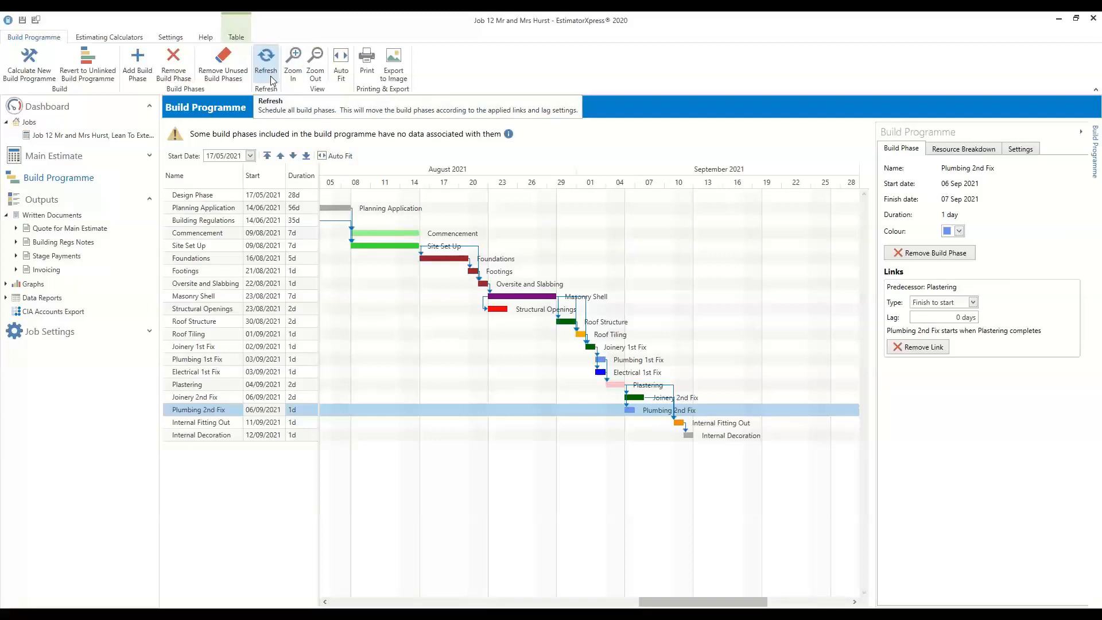
- Fit the whole programme to the chart view, examine its full-screen print preview, and close the preview
{"action": "left_click", "coordinate": [341, 80]}
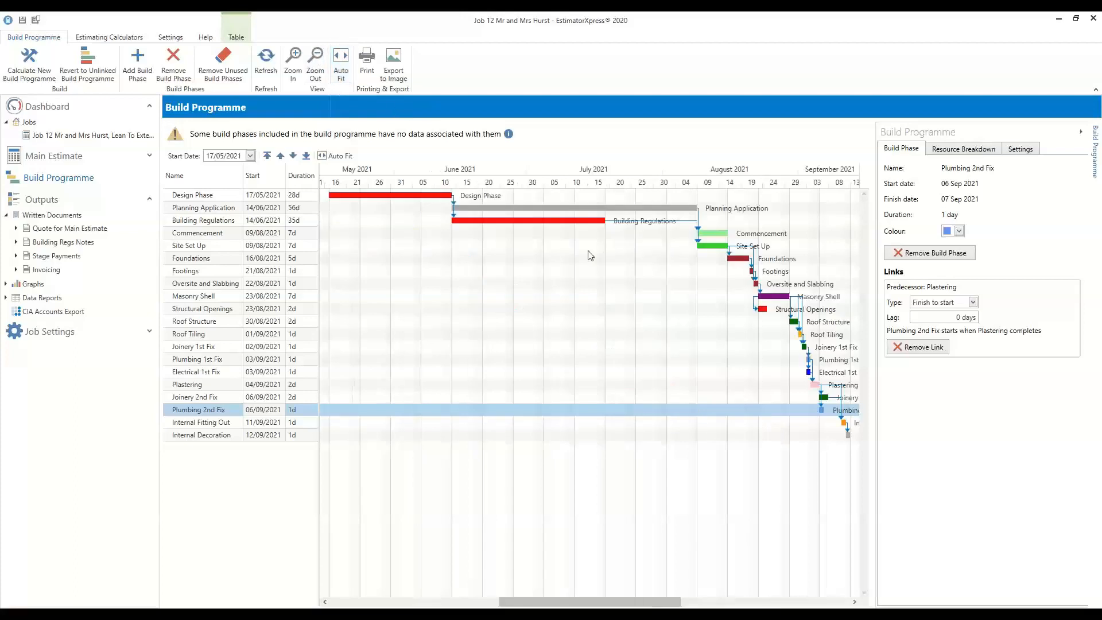
{"action": "mouse_move", "coordinate": [655, 604]}
{"action": "left_mouse_down"}
{"action": "mouse_move", "coordinate": [717, 604]}
{"action": "mouse_move", "coordinate": [662, 606]}
{"action": "left_mouse_up"}
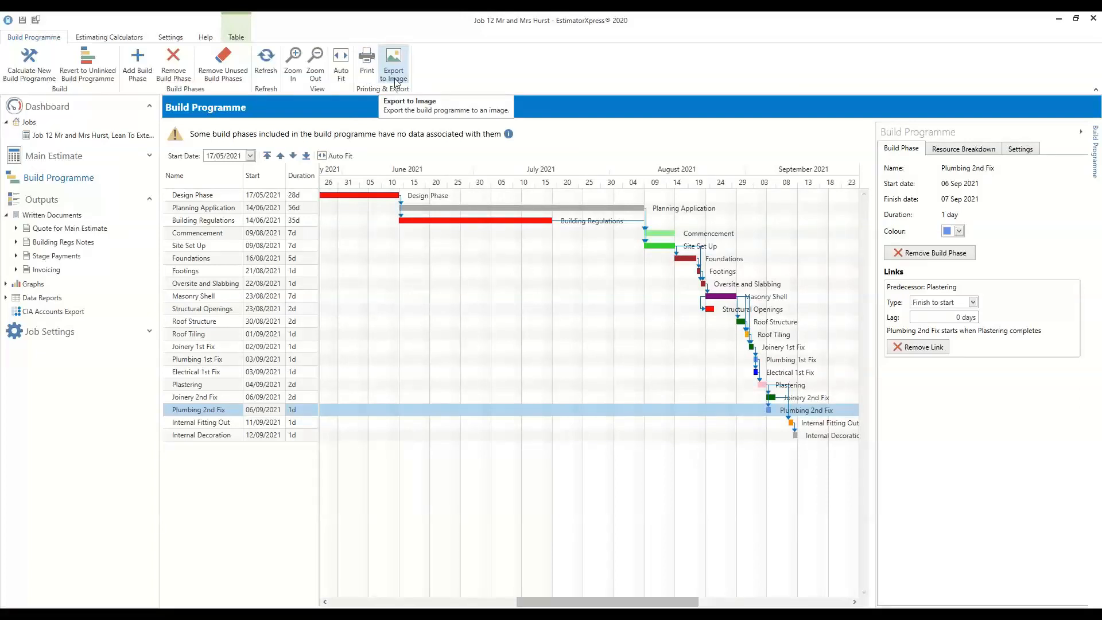
{"action": "left_click", "coordinate": [368, 71]}
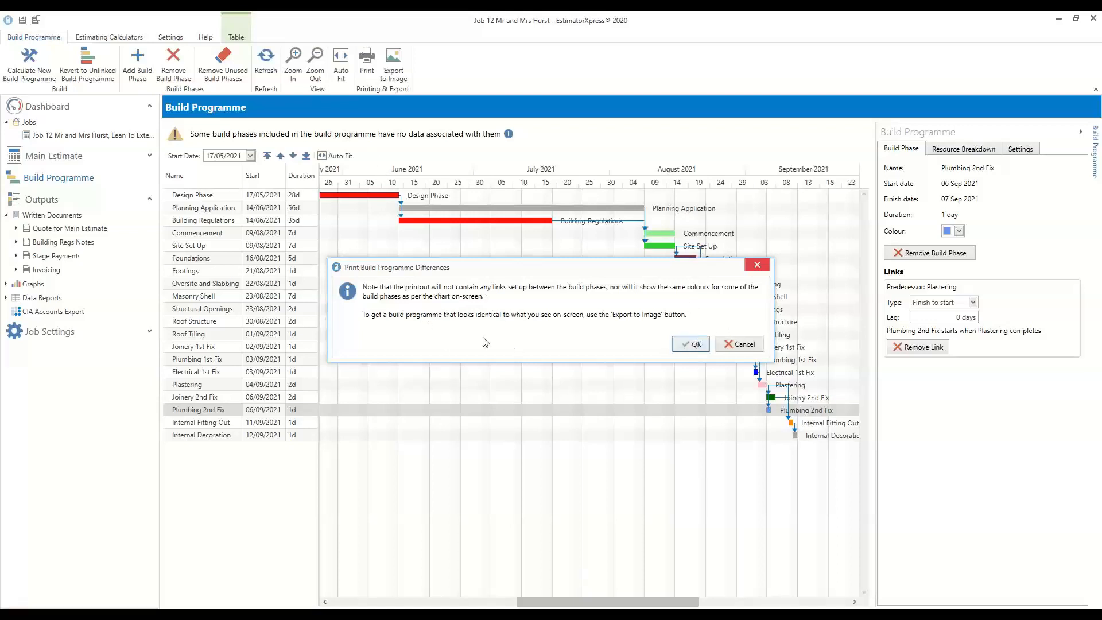
{"action": "left_click", "coordinate": [692, 344]}
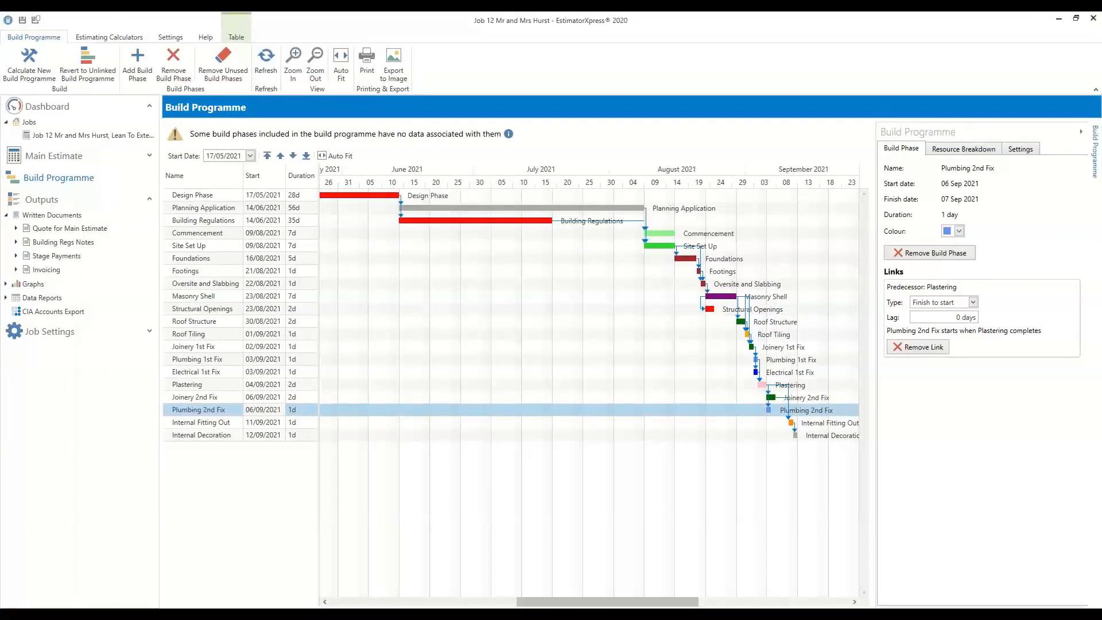
{"action": "left_click_drag", "start_coordinate": [1, 105], "coordinate": [789, 87]}
{"action": "left_click", "coordinate": [897, 77]}
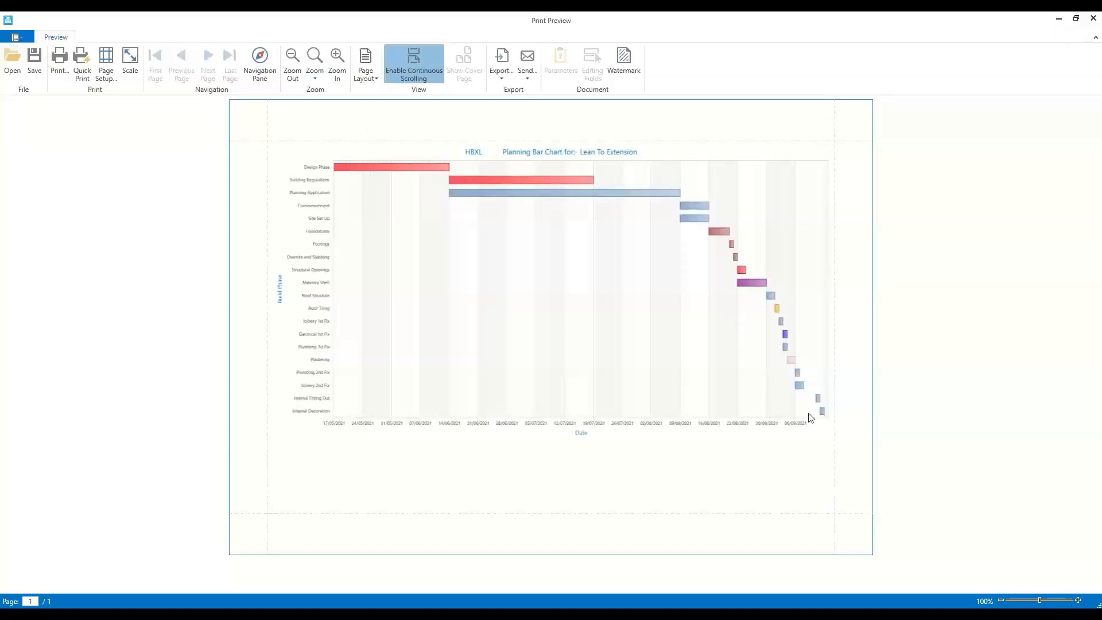
{"action": "left_click", "coordinate": [1094, 20]}
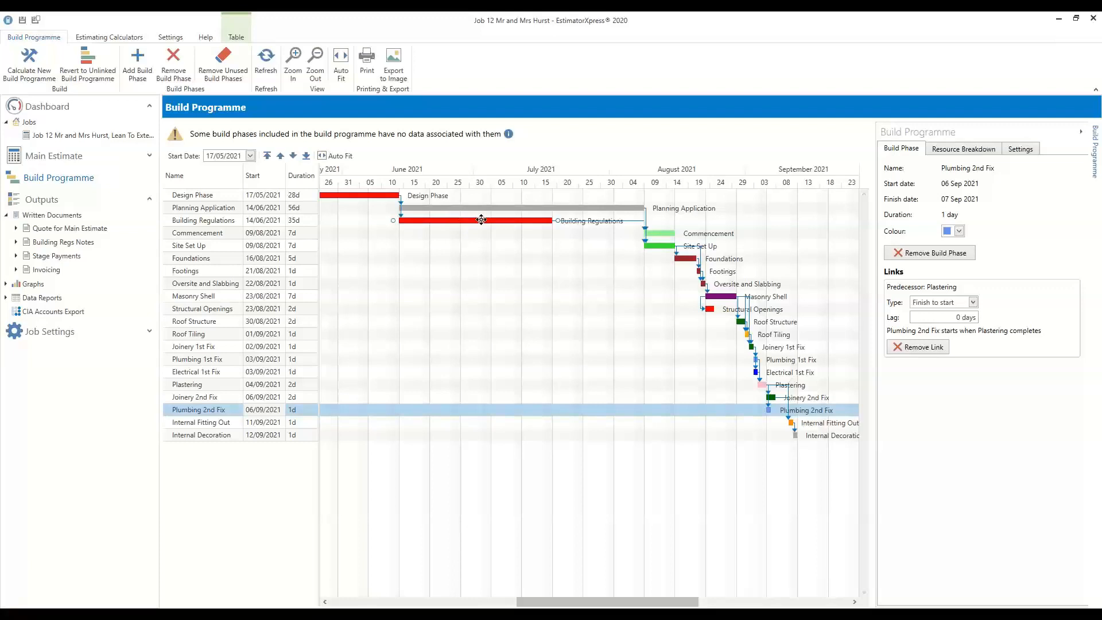
- Export the build programme as a PNG image with week and day indicators to the EX Jobs folder, and close the opened image
{"action": "left_click", "coordinate": [395, 74]}
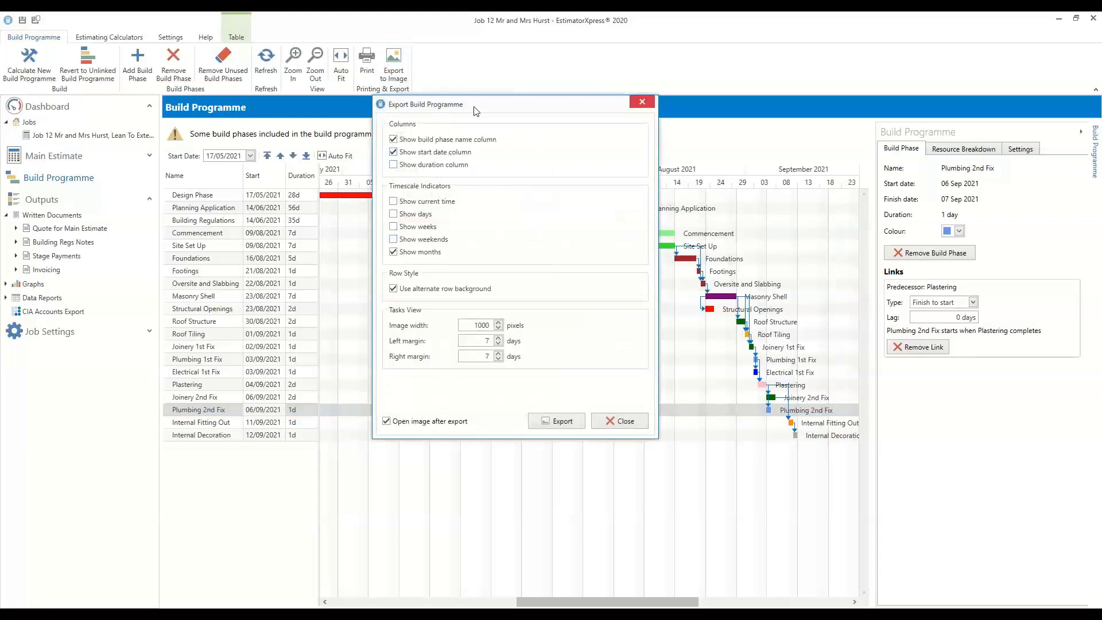
{"action": "left_click_drag", "start_coordinate": [474, 106], "coordinate": [481, 105]}
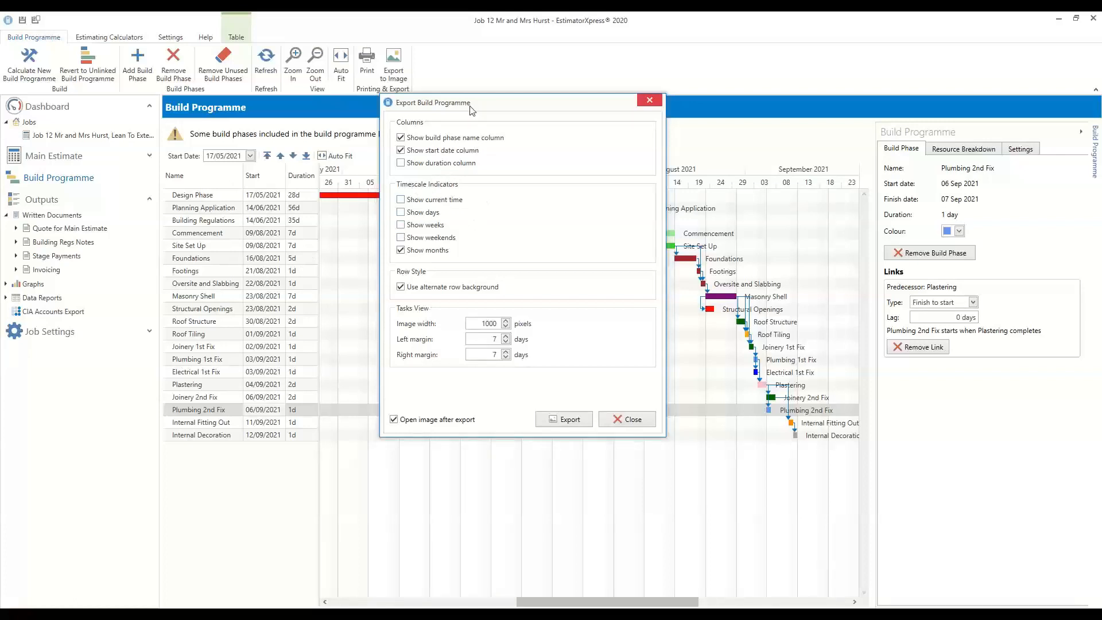
{"action": "left_click_drag", "start_coordinate": [468, 106], "coordinate": [493, 123]}
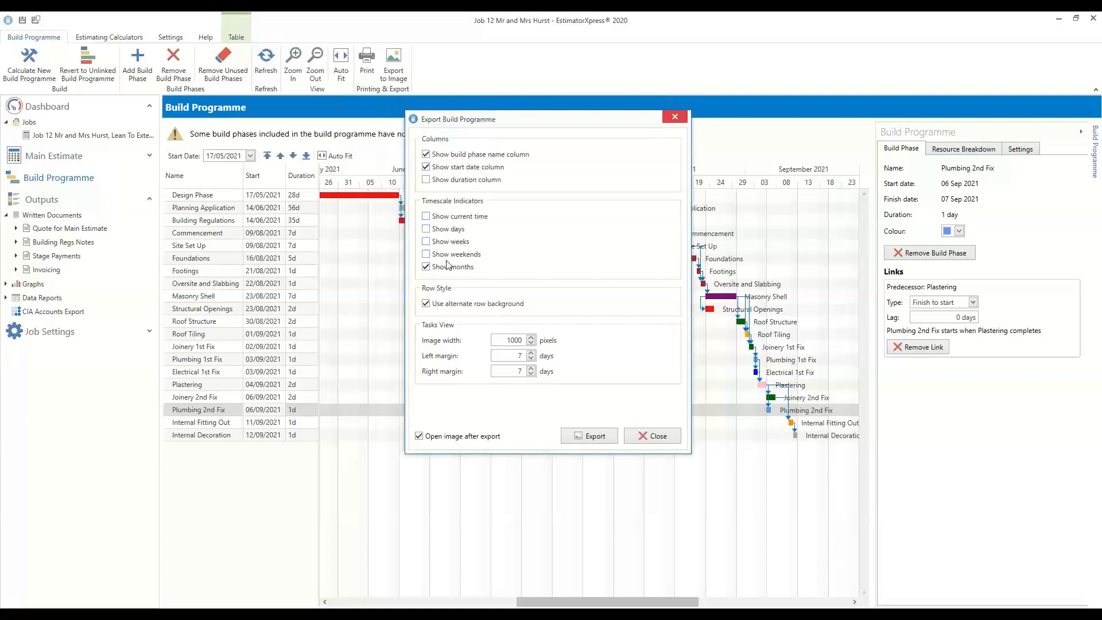
{"action": "left_click", "coordinate": [426, 242]}
{"action": "left_click", "coordinate": [427, 229]}
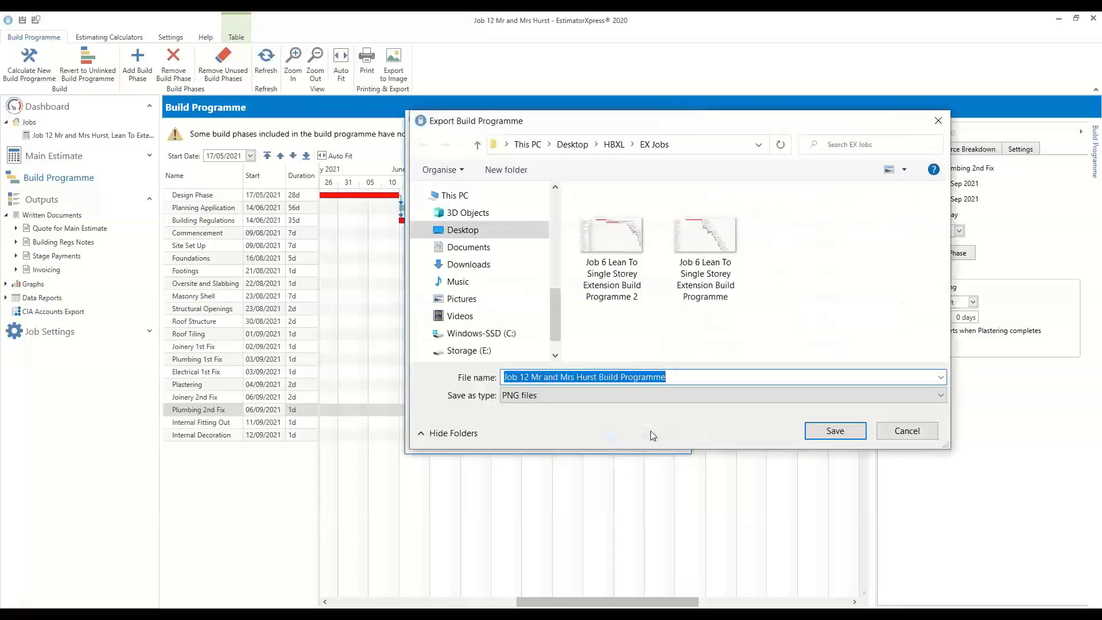
{"action": "left_click_drag", "start_coordinate": [752, 120], "coordinate": [583, 128]}
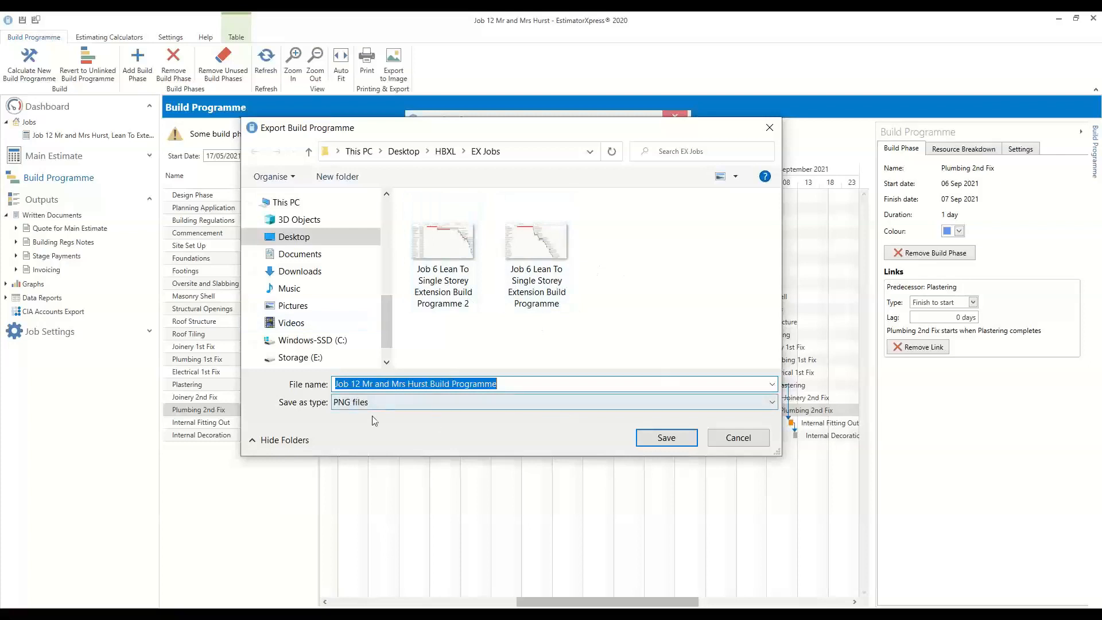
{"action": "left_click", "coordinate": [667, 439]}
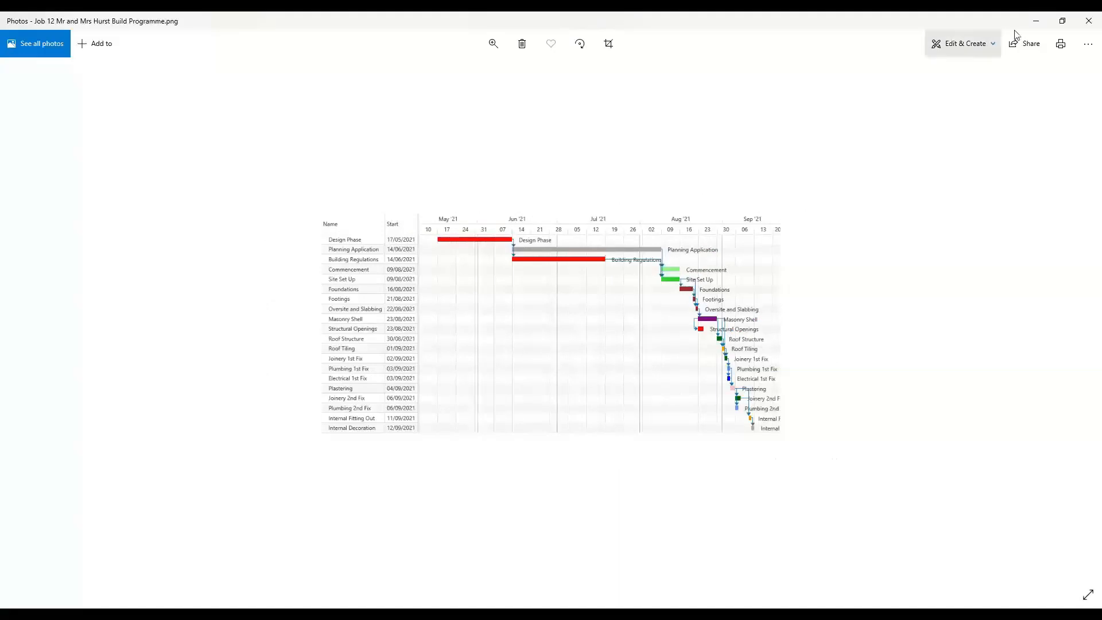
{"action": "left_click", "coordinate": [1087, 21]}
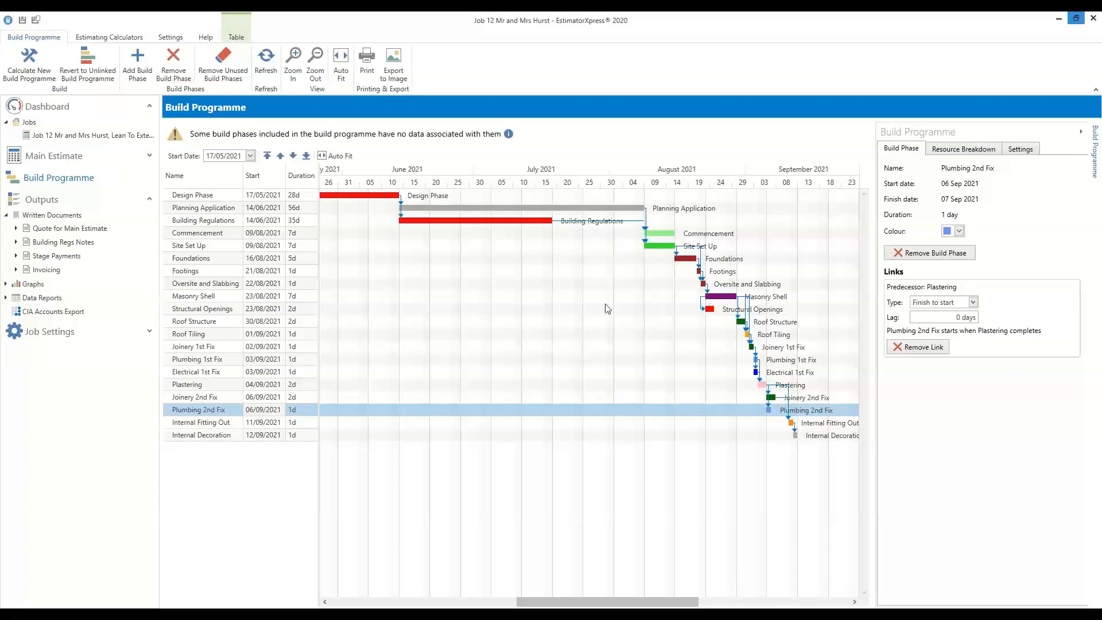
- Select the Masonry Shell phase, and browse the job's available written documents, graph reports and data reports
{"action": "left_click", "coordinate": [721, 295]}
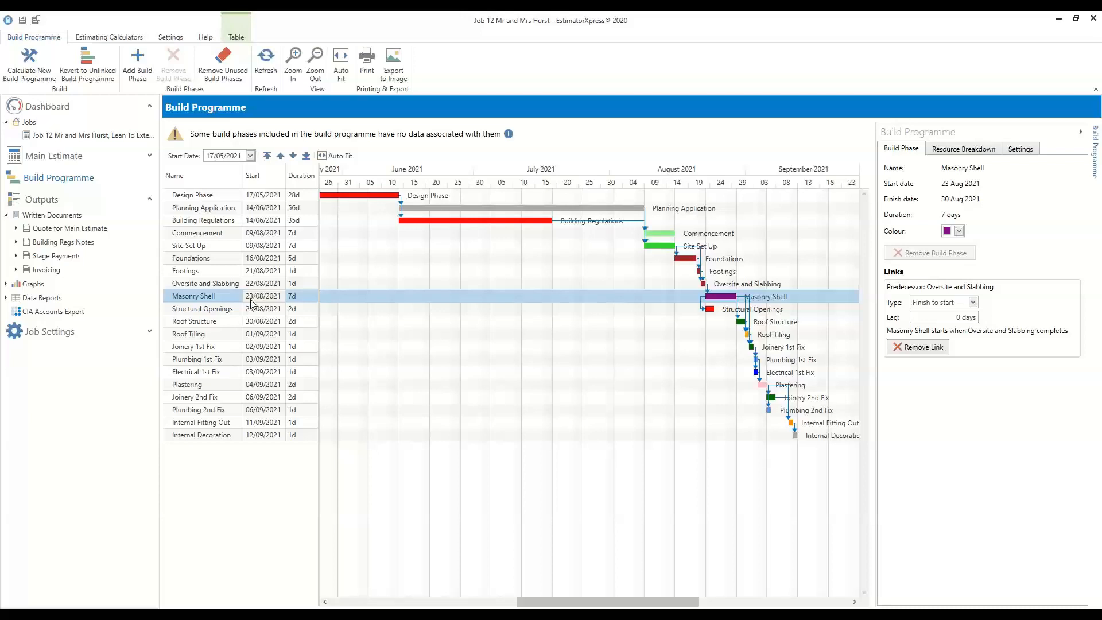
{"action": "left_click", "coordinate": [32, 205]}
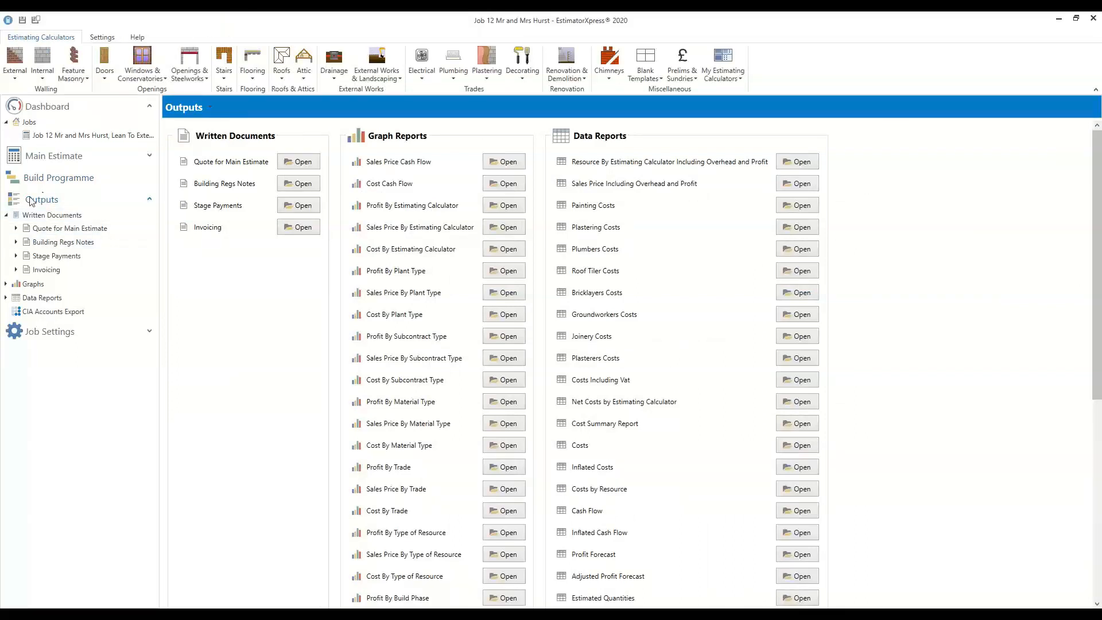
{"action": "left_click_drag", "start_coordinate": [66, 214], "coordinate": [64, 236]}
{"action": "scroll", "coordinate": [925, 170], "scroll_direction": "down", "scroll_amount": 3}
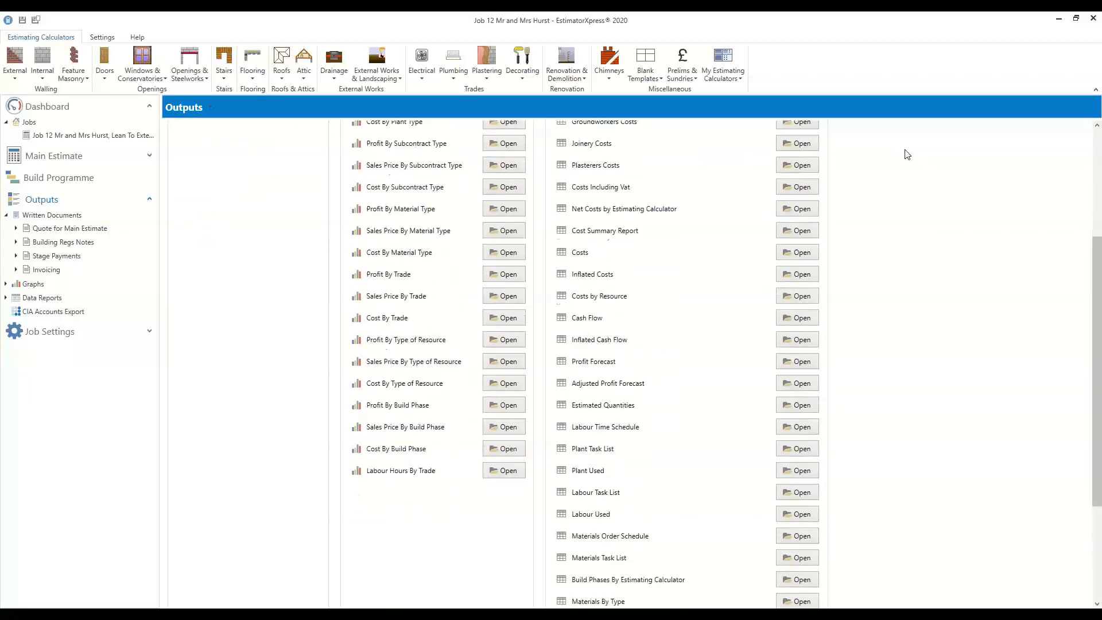
{"action": "scroll", "coordinate": [907, 154], "scroll_direction": "down", "scroll_amount": 3}
{"action": "scroll", "coordinate": [906, 155], "scroll_direction": "up", "scroll_amount": 2}
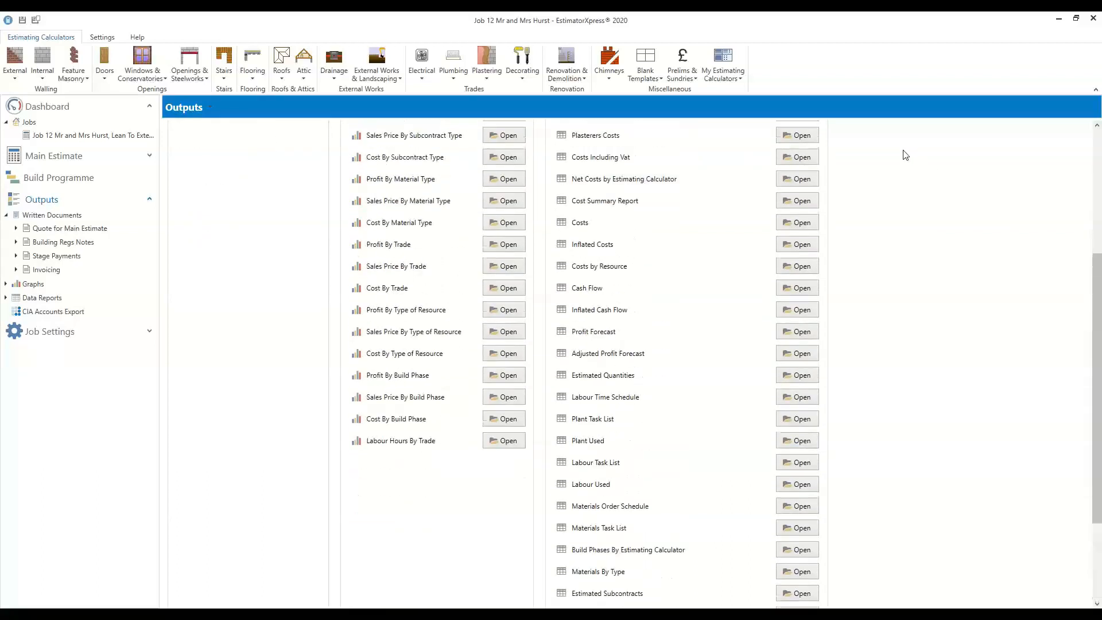
- Open the Sales Price Including Overhead and Profit data report from the job's outputs
{"action": "scroll", "coordinate": [905, 155], "scroll_direction": "up", "scroll_amount": 3}
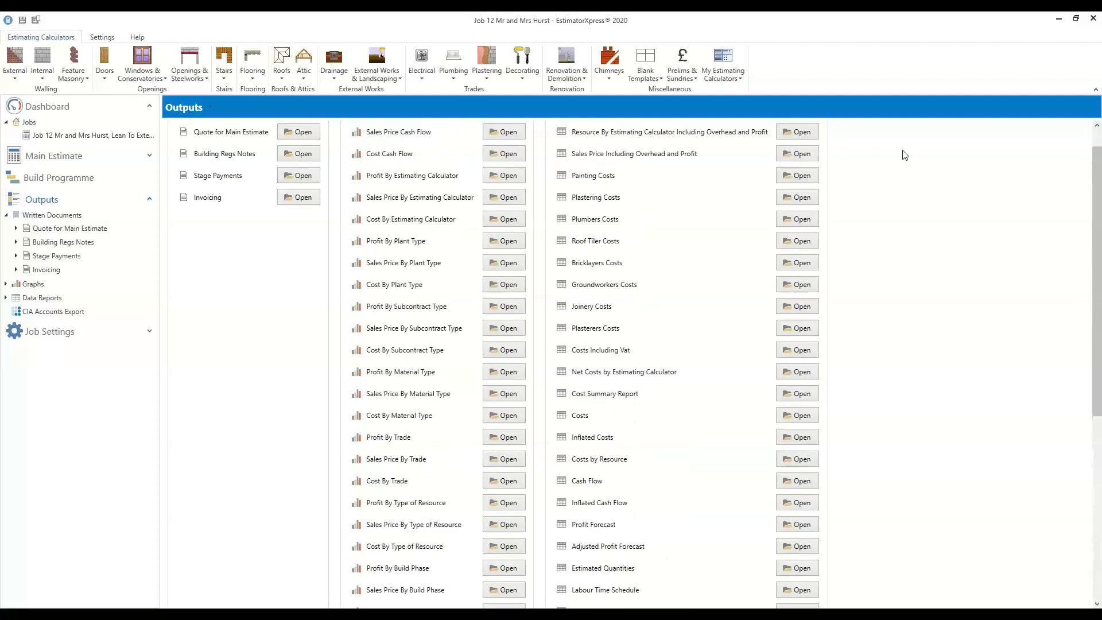
{"action": "scroll", "coordinate": [906, 155], "scroll_direction": "up", "scroll_amount": 1}
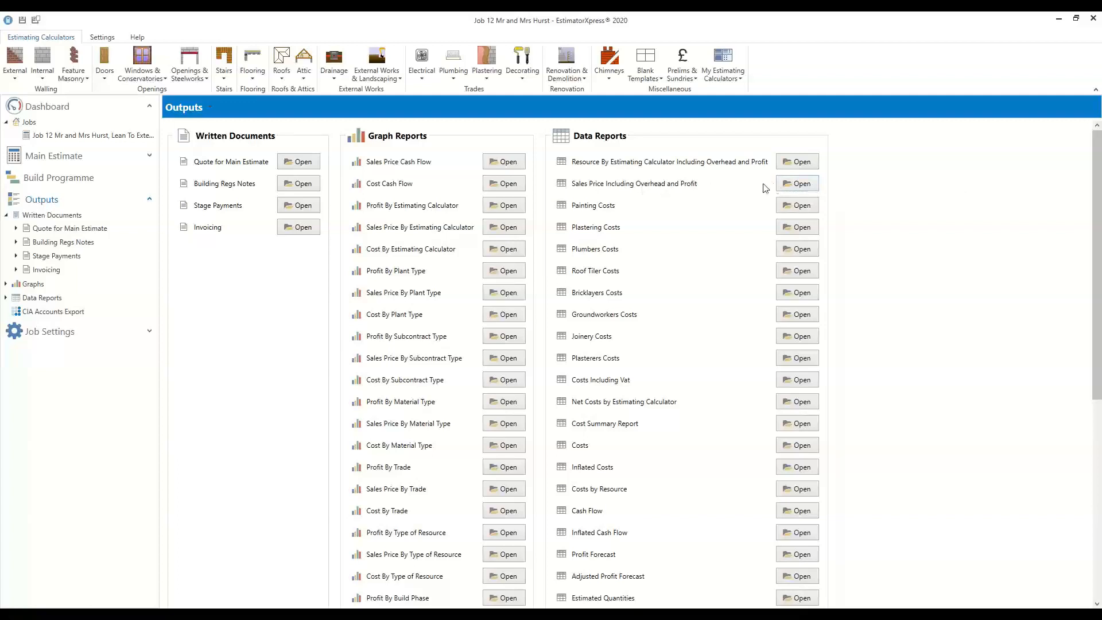
{"action": "left_click", "coordinate": [802, 188]}
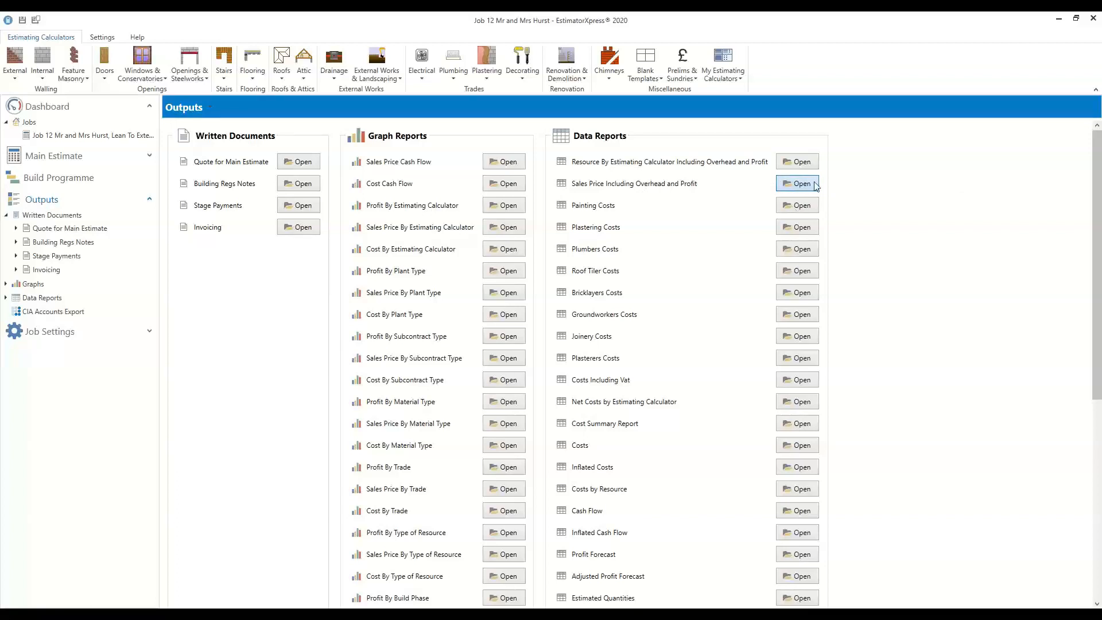
{"action": "left_click", "coordinate": [807, 183]}
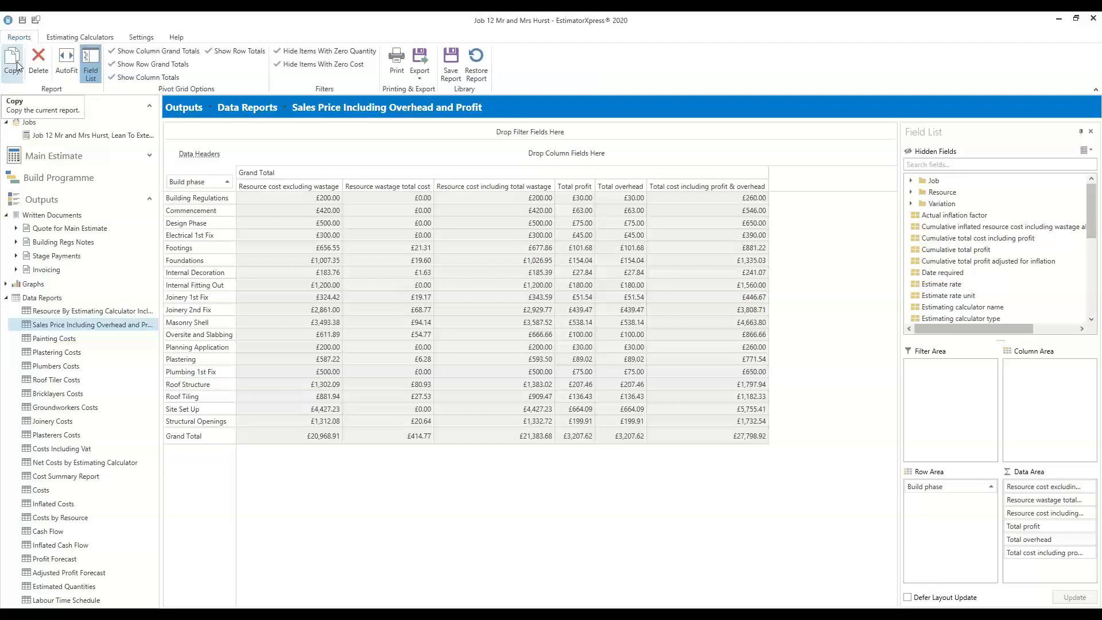
- Narrow the report's Build phase column, and autofit the report columns again
{"action": "left_click", "coordinate": [64, 71]}
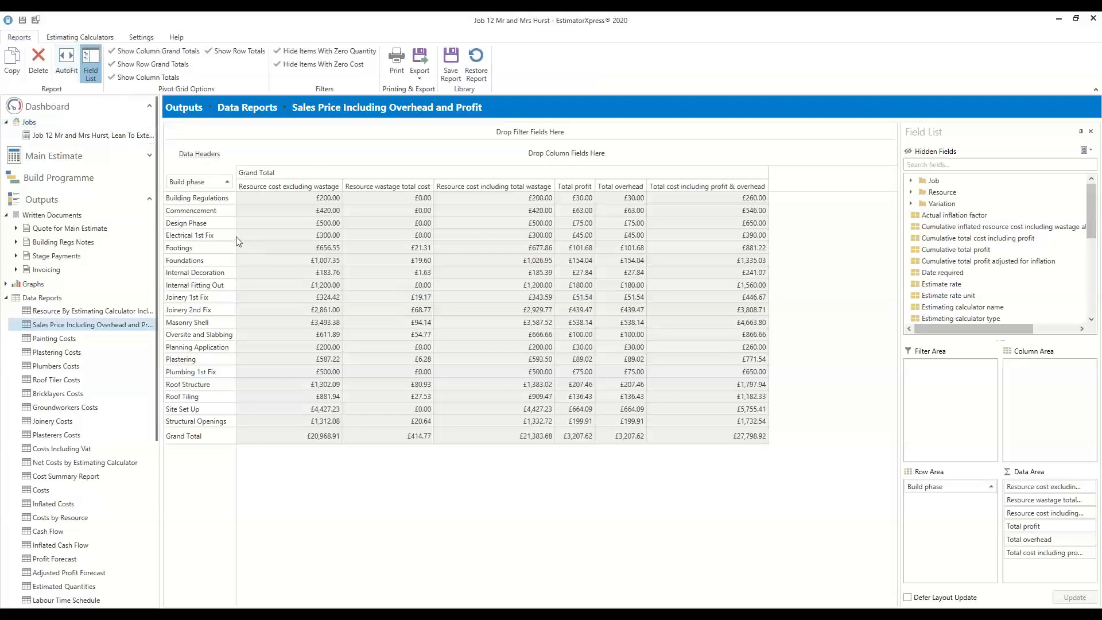
{"action": "left_click_drag", "start_coordinate": [236, 242], "coordinate": [217, 240]}
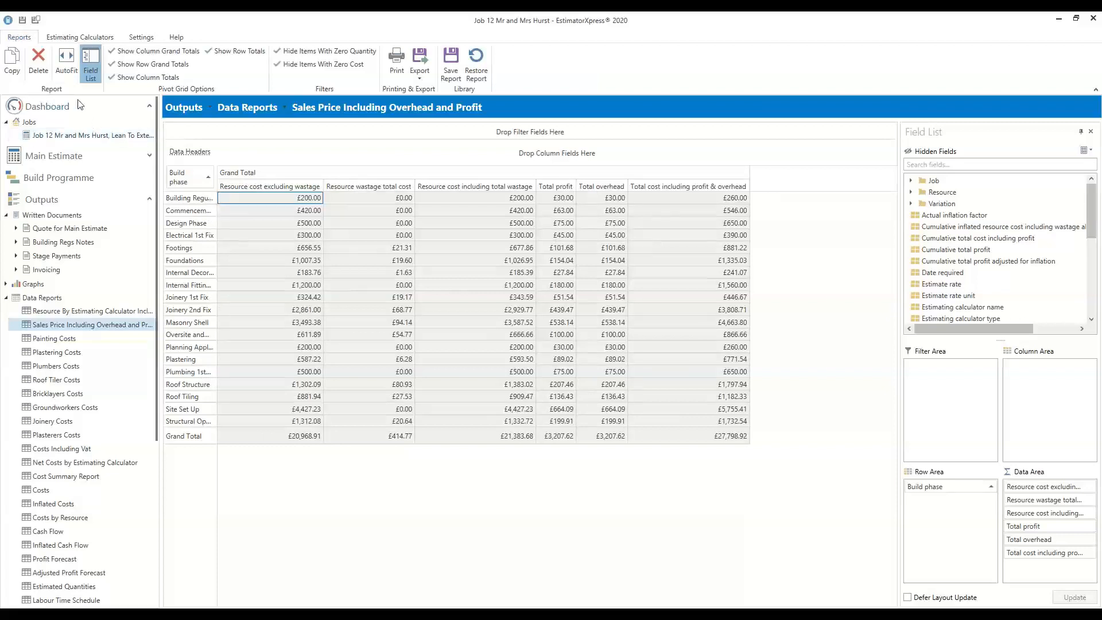
{"action": "left_click", "coordinate": [66, 68]}
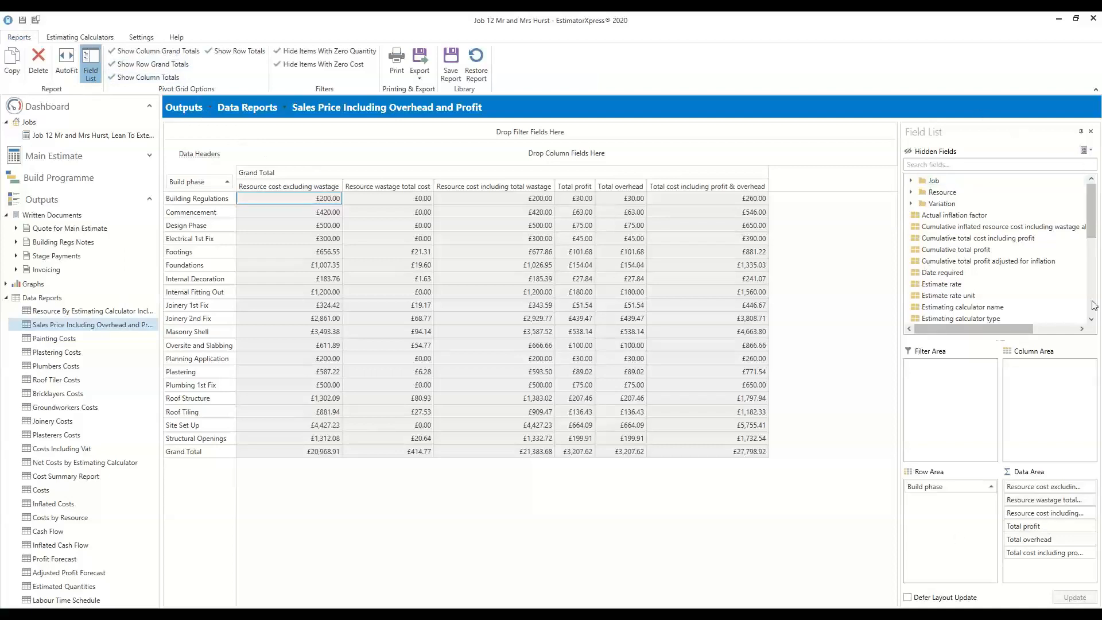
- Hide and redisplay the report's field list, and check the available export file formats without exporting
{"action": "left_click", "coordinate": [91, 80]}
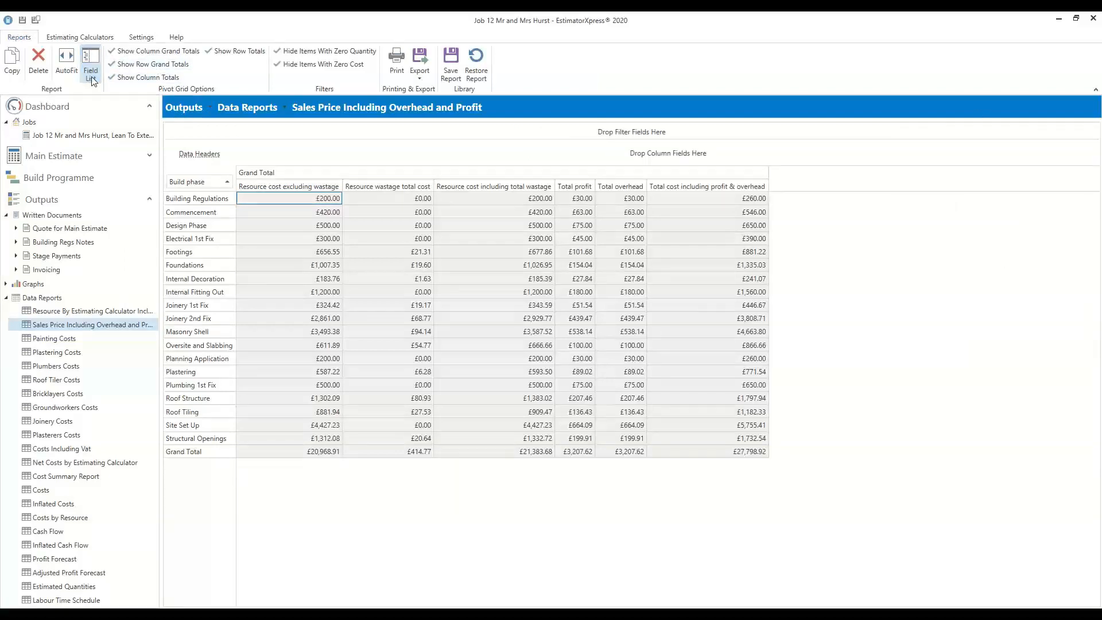
{"action": "left_click", "coordinate": [92, 81]}
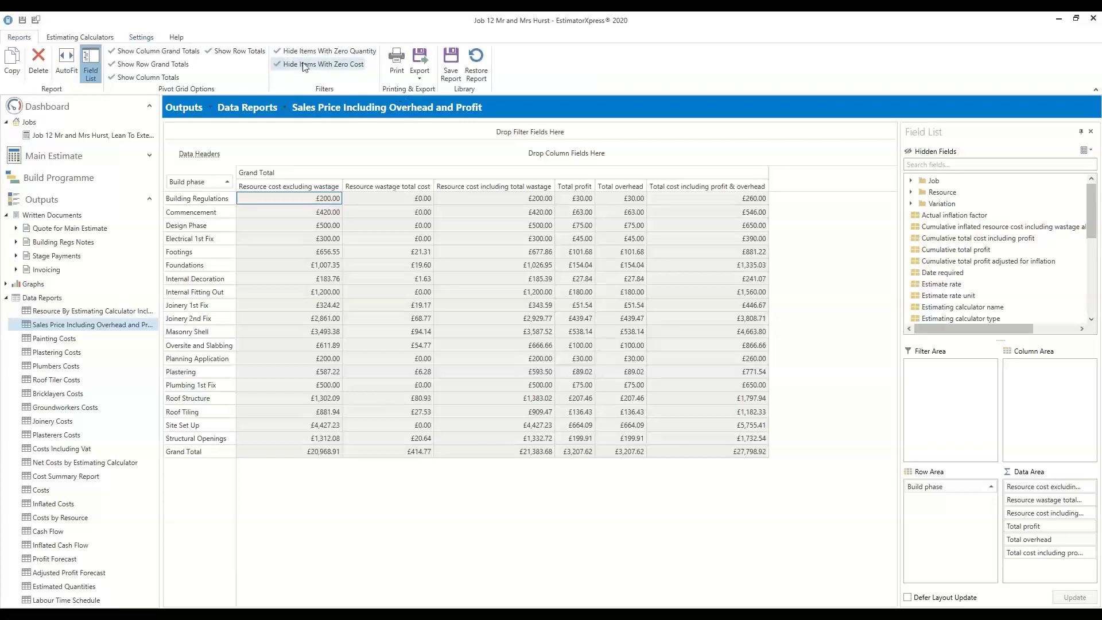
{"action": "left_click", "coordinate": [421, 83]}
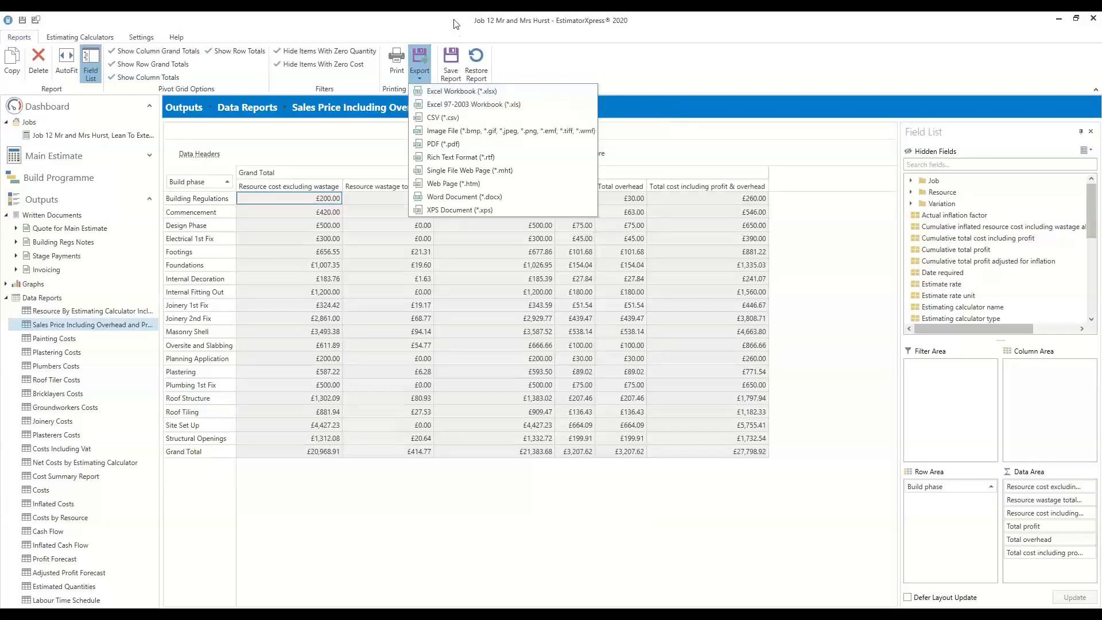
{"action": "left_click", "coordinate": [453, 73]}
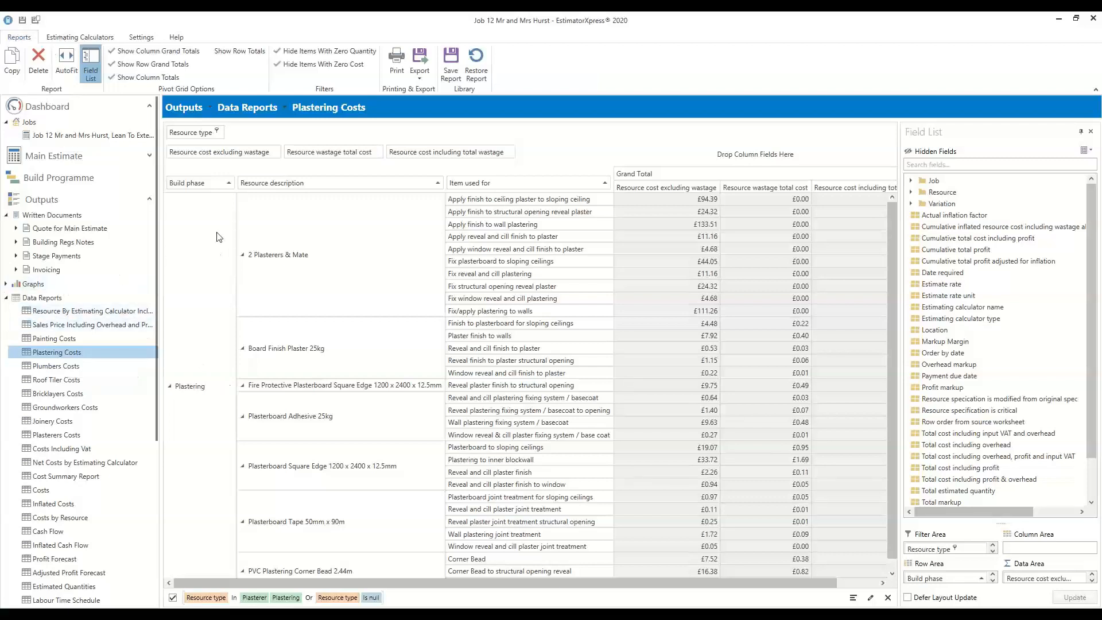
- Open the Plastering Costs report and examine its itemised resources across to the cost including total wastage
{"action": "scroll", "coordinate": [217, 242], "scroll_direction": "down", "scroll_amount": 1}
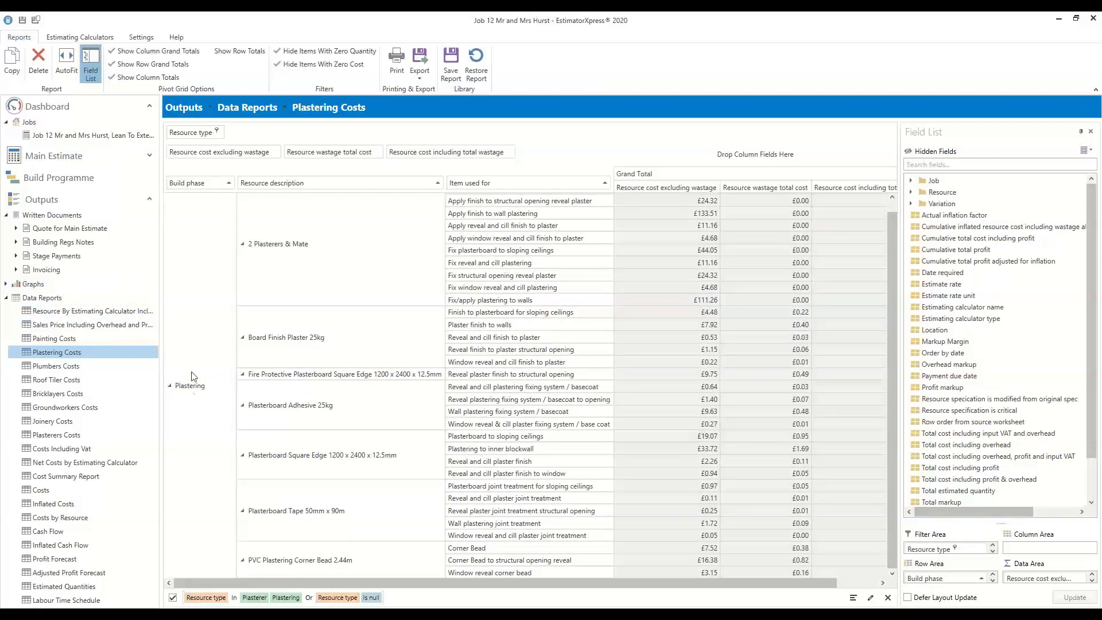
{"action": "scroll", "coordinate": [202, 444], "scroll_direction": "up", "scroll_amount": 1}
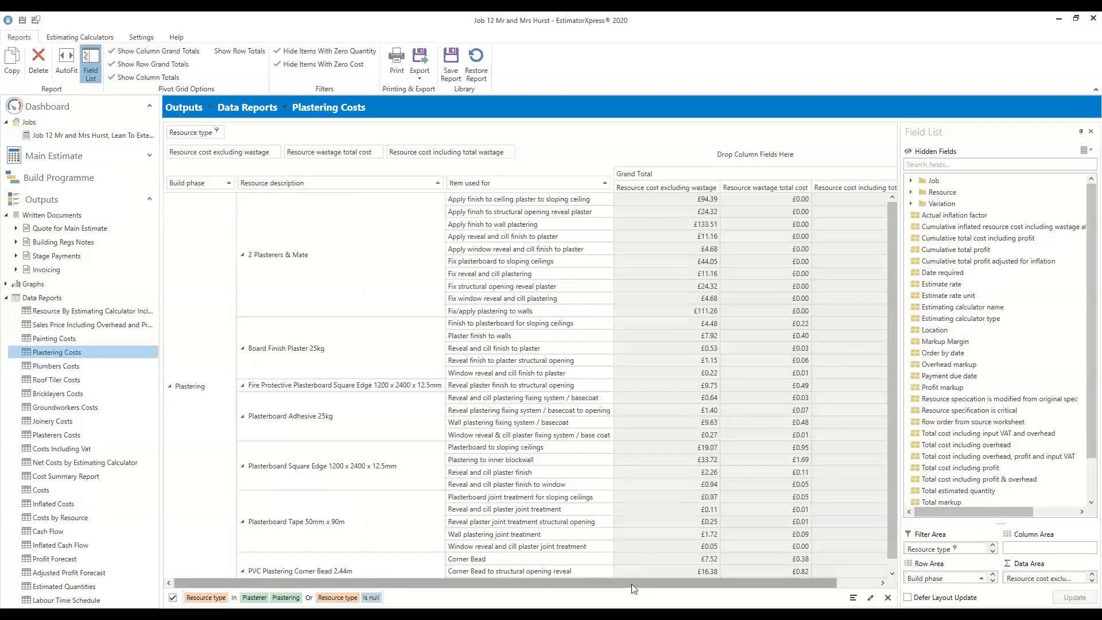
{"action": "left_click_drag", "start_coordinate": [596, 587], "coordinate": [674, 587]}
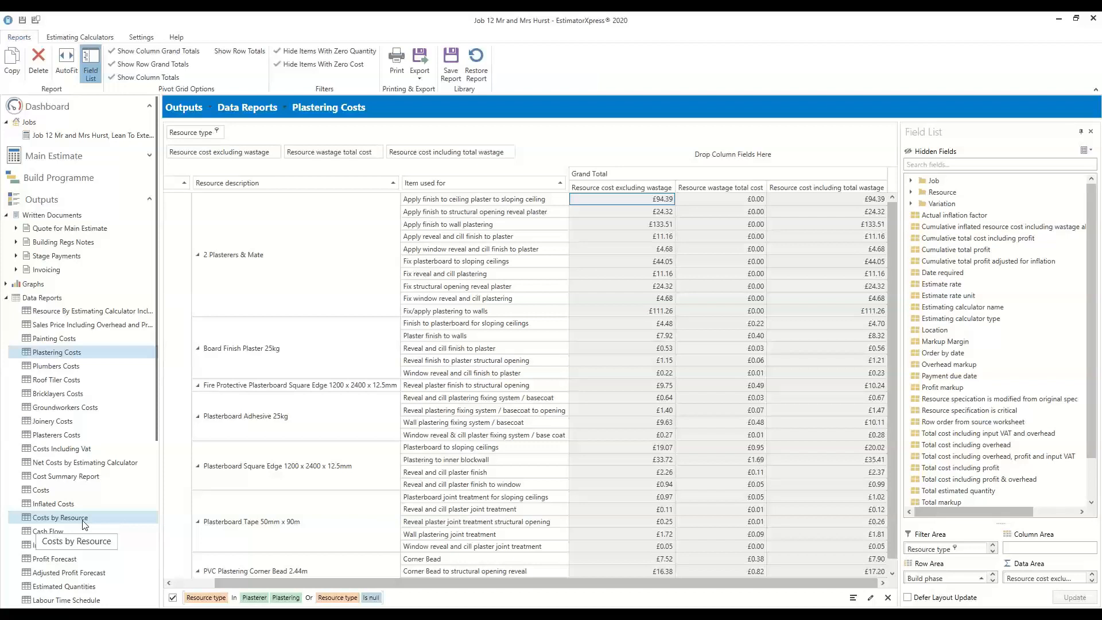
- View the Costs by Resource report, followed by the Cash Flow report
{"action": "left_click", "coordinate": [104, 518]}
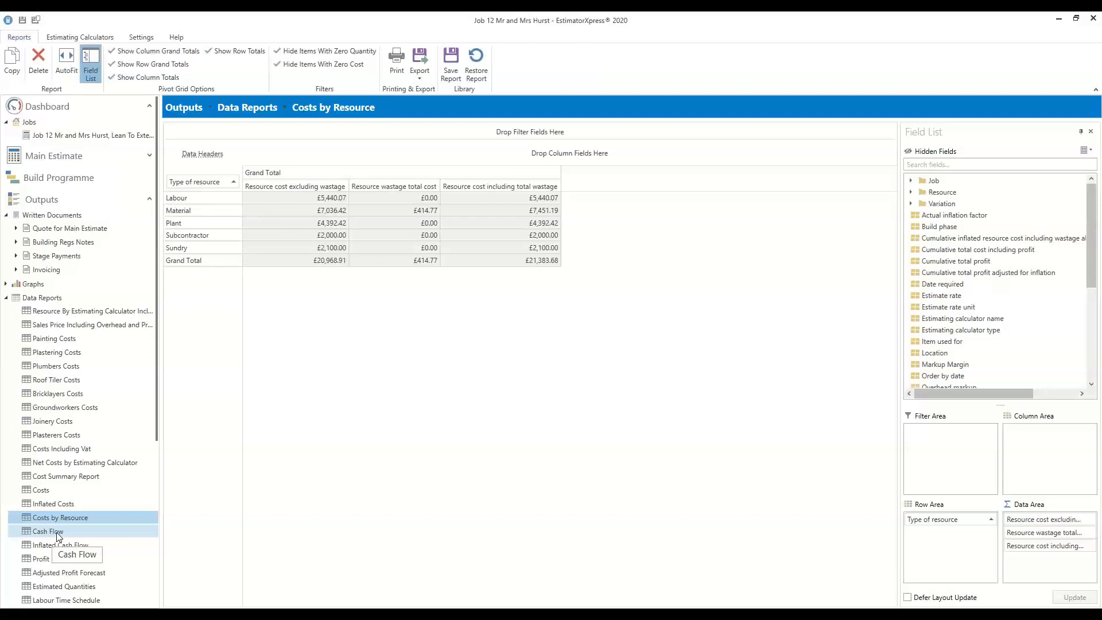
{"action": "left_click", "coordinate": [58, 536]}
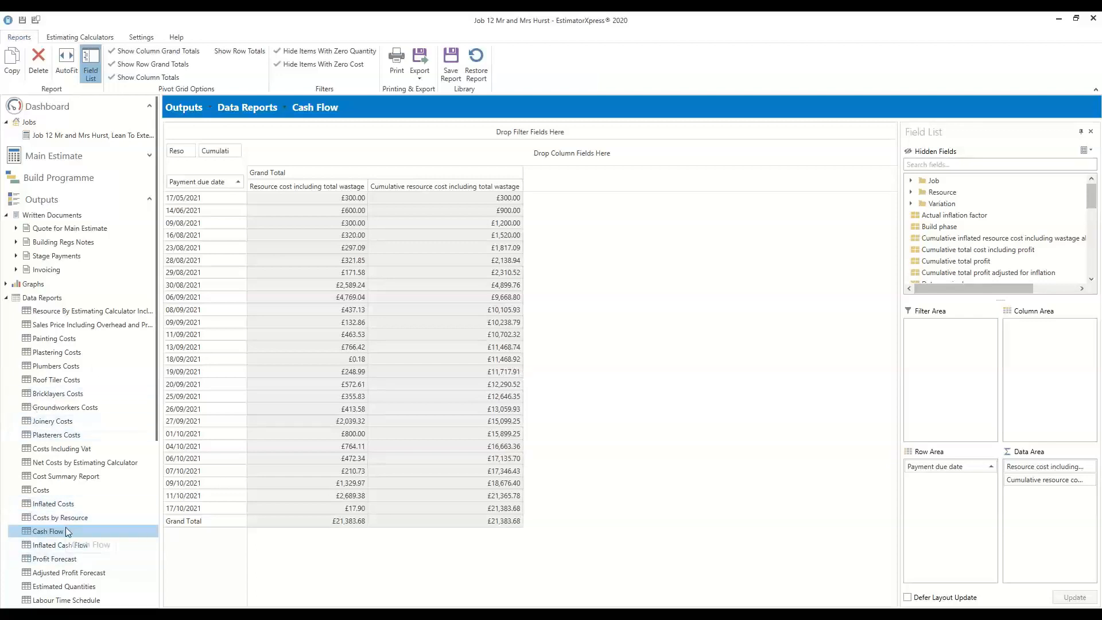
- View the Profit Forecast report, followed by the Labour Time Schedule report
{"action": "scroll", "coordinate": [65, 532], "scroll_direction": "down", "scroll_amount": 3}
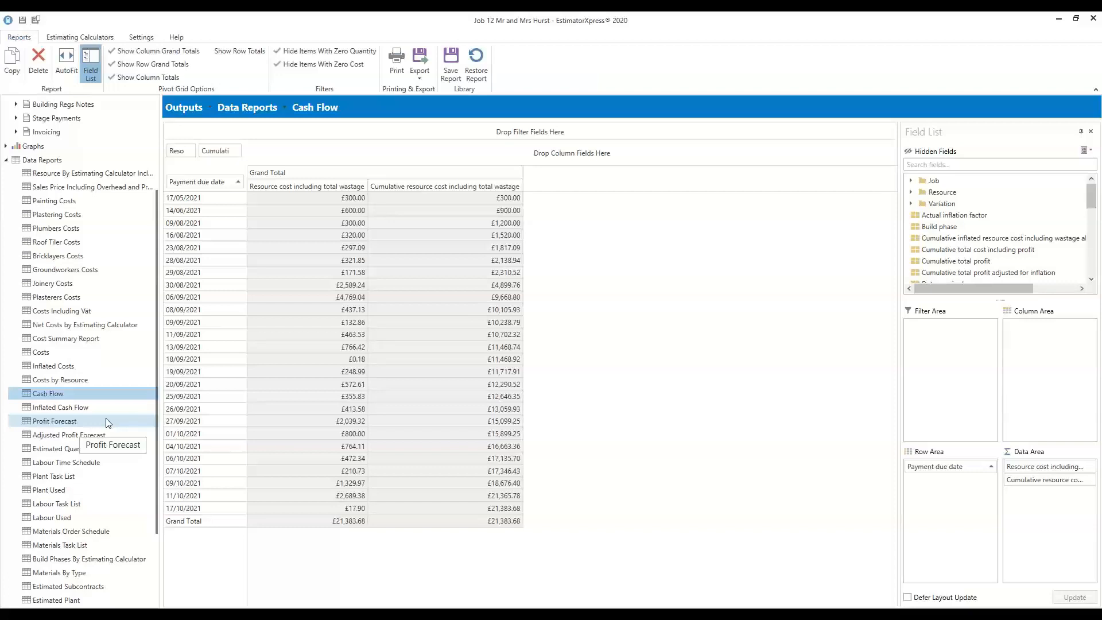
{"action": "left_click", "coordinate": [106, 423]}
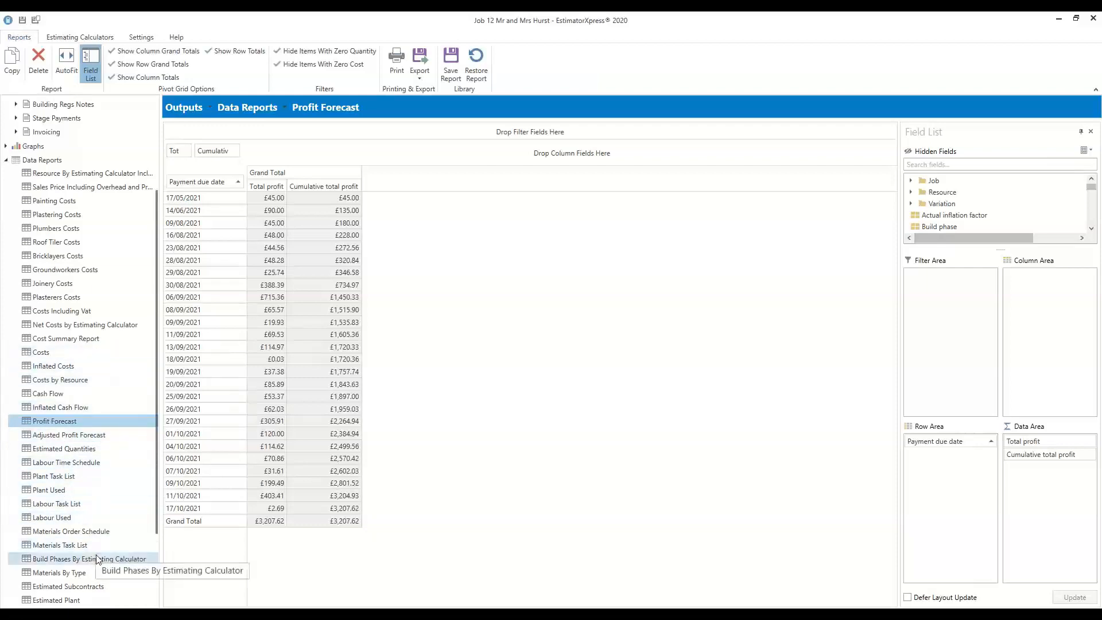
{"action": "left_click", "coordinate": [49, 468]}
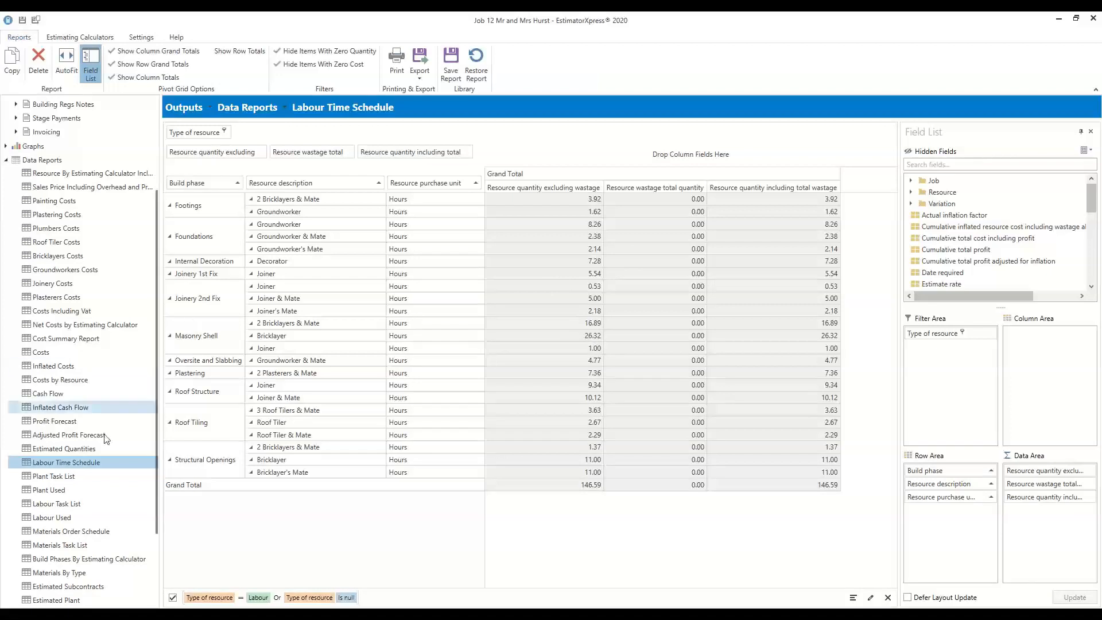
- Open the Quotation Enquiry report and examine its material quantities, including the wastage columns
{"action": "scroll", "coordinate": [117, 491], "scroll_direction": "down", "scroll_amount": 2}
{"action": "scroll", "coordinate": [117, 491], "scroll_direction": "down", "scroll_amount": 1}
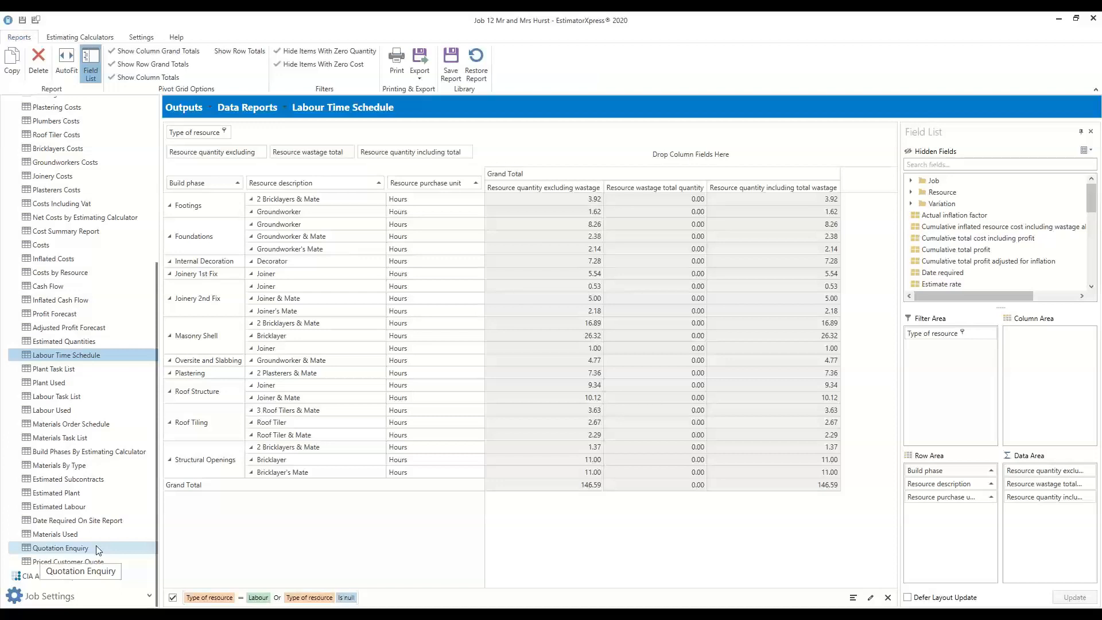
{"action": "left_click", "coordinate": [97, 550]}
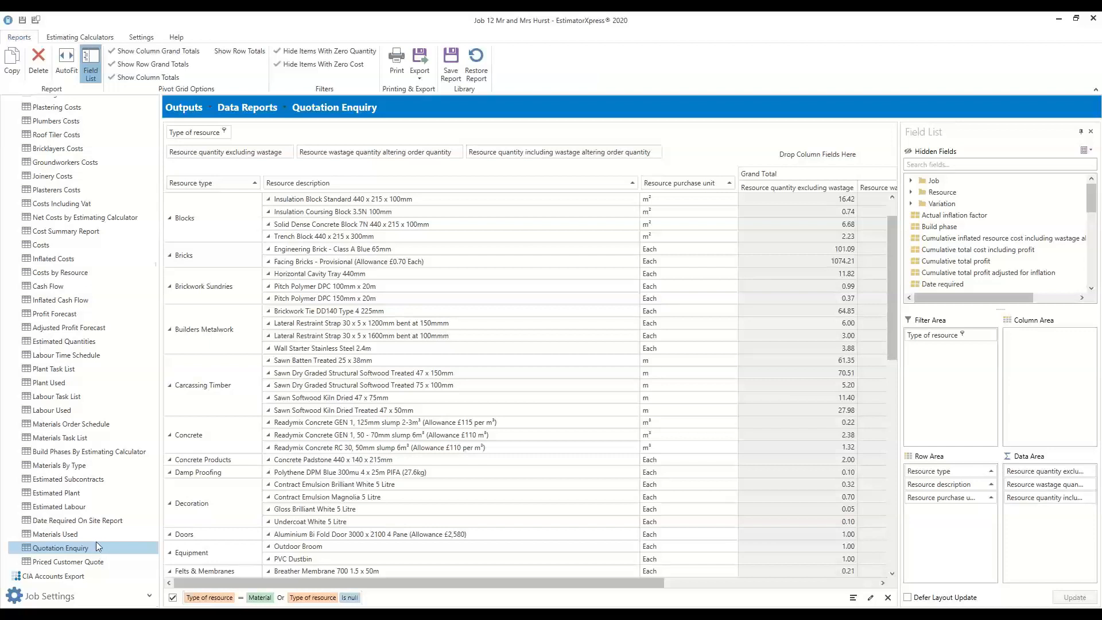
{"action": "left_click_drag", "start_coordinate": [549, 583], "coordinate": [519, 596]}
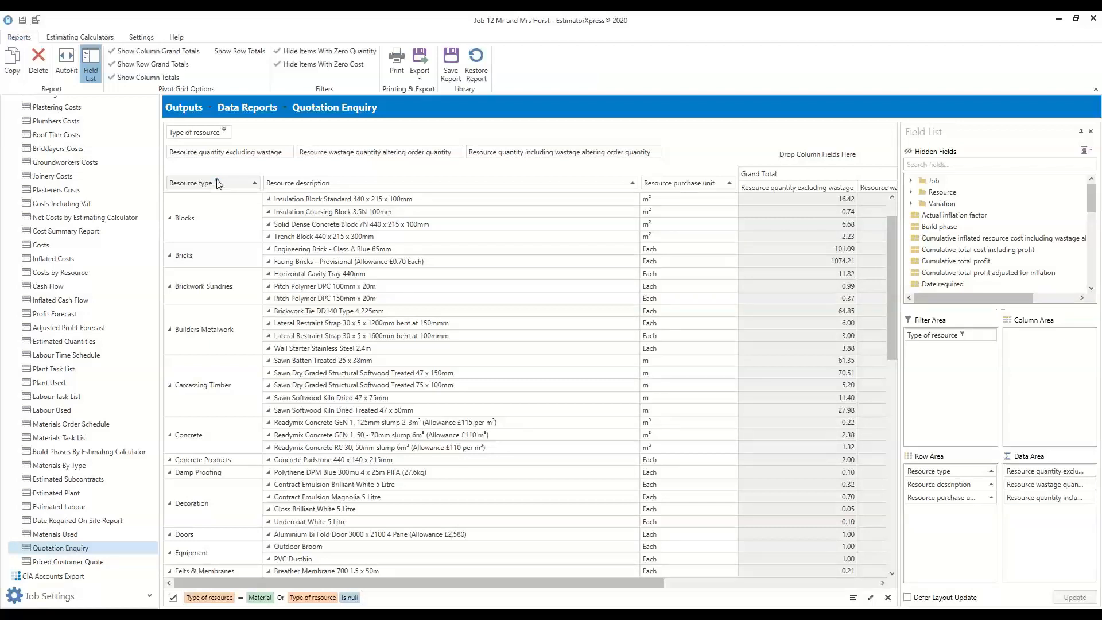
- Filter the Quotation Enquiry report's resource type to Aggregate, Blocks, Concrete and Concrete Products
{"action": "left_click", "coordinate": [217, 181]}
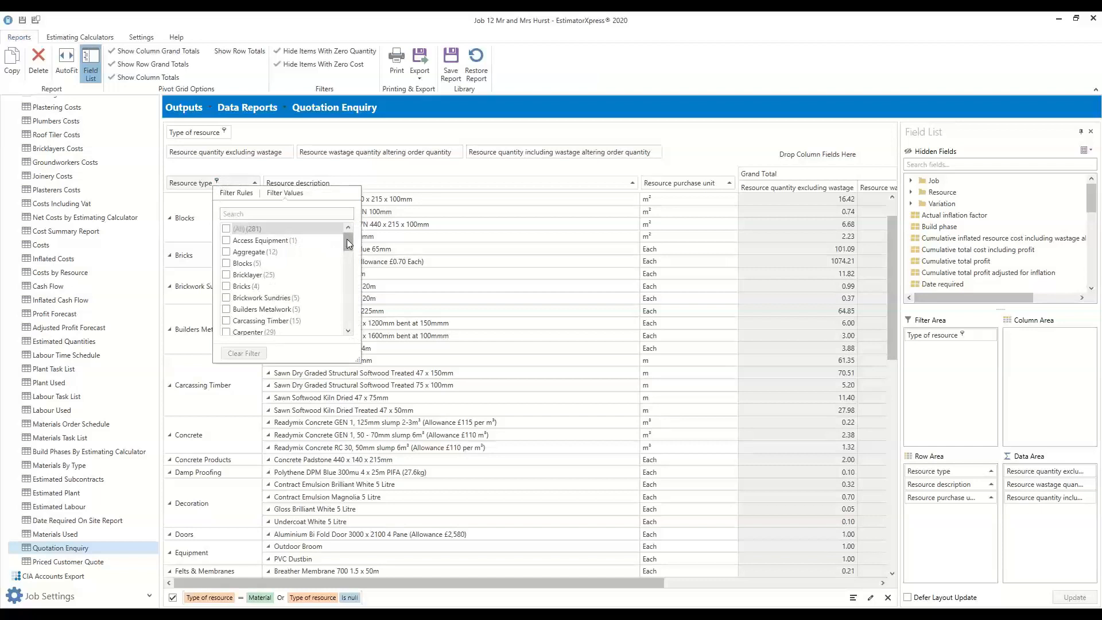
{"action": "scroll", "coordinate": [347, 238], "scroll_direction": "down", "scroll_amount": 10}
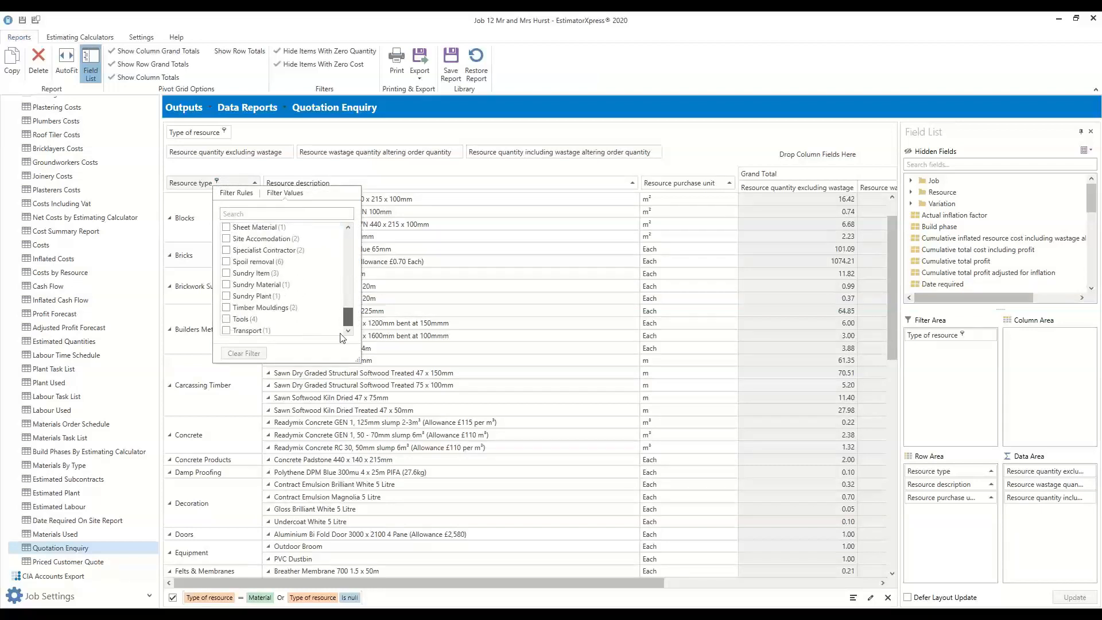
{"action": "scroll", "coordinate": [350, 270], "scroll_direction": "up", "scroll_amount": 10}
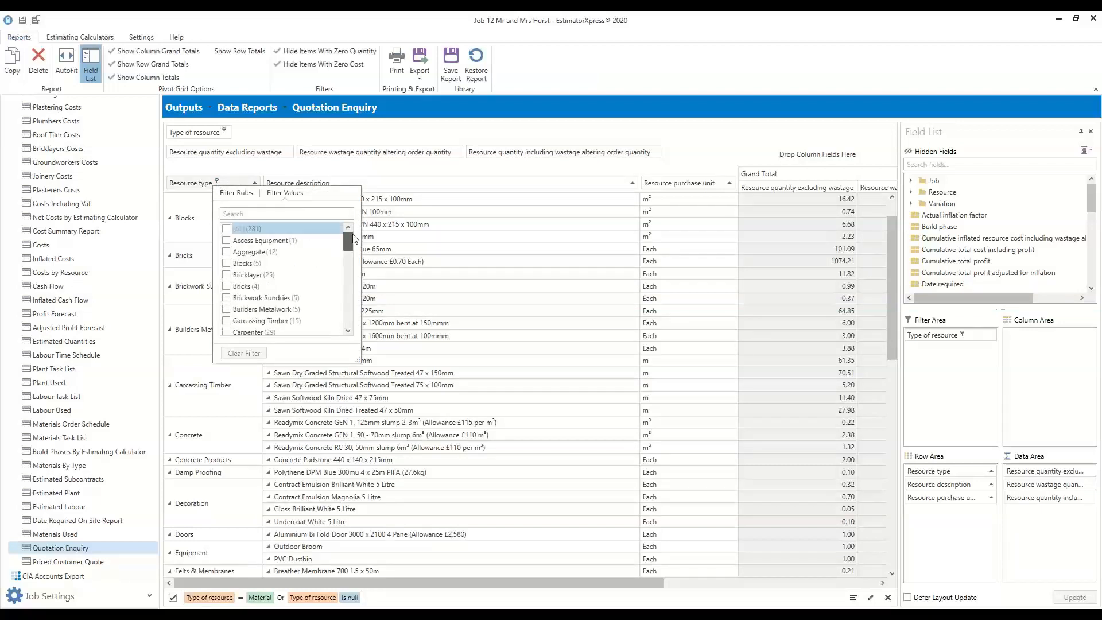
{"action": "left_click", "coordinate": [227, 252]}
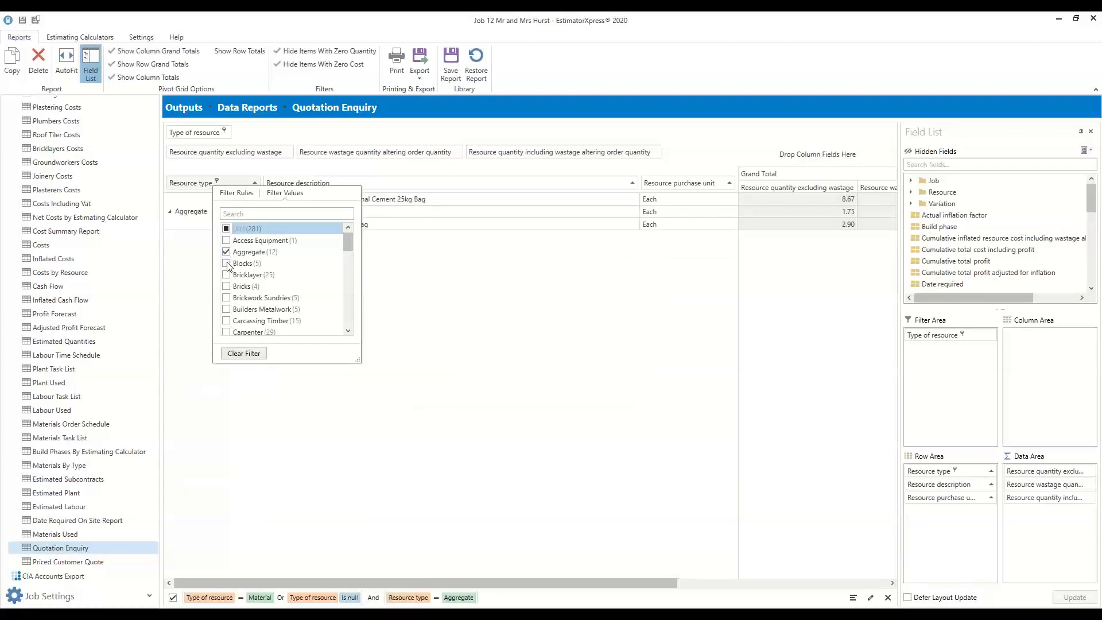
{"action": "left_click", "coordinate": [227, 264]}
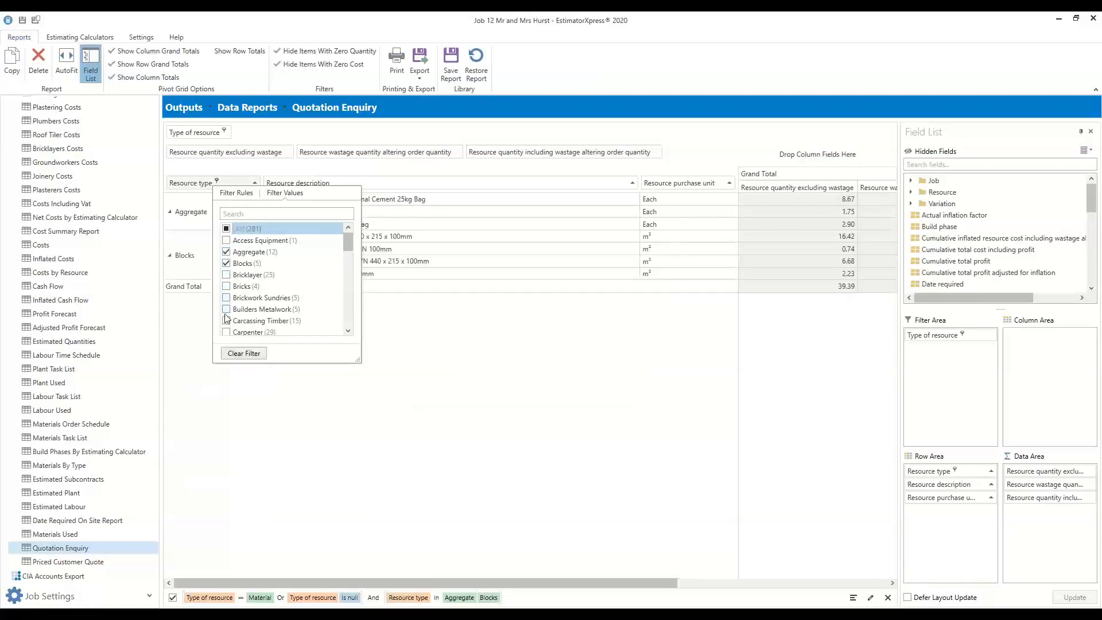
{"action": "scroll", "coordinate": [262, 280], "scroll_direction": "down", "scroll_amount": 2}
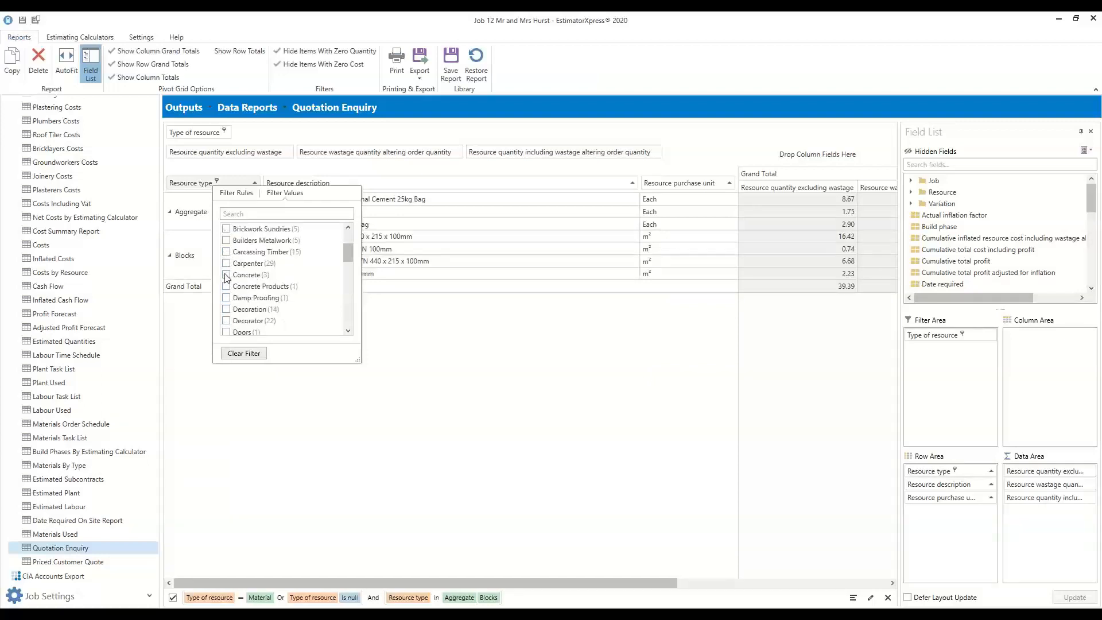
{"action": "left_click", "coordinate": [226, 275]}
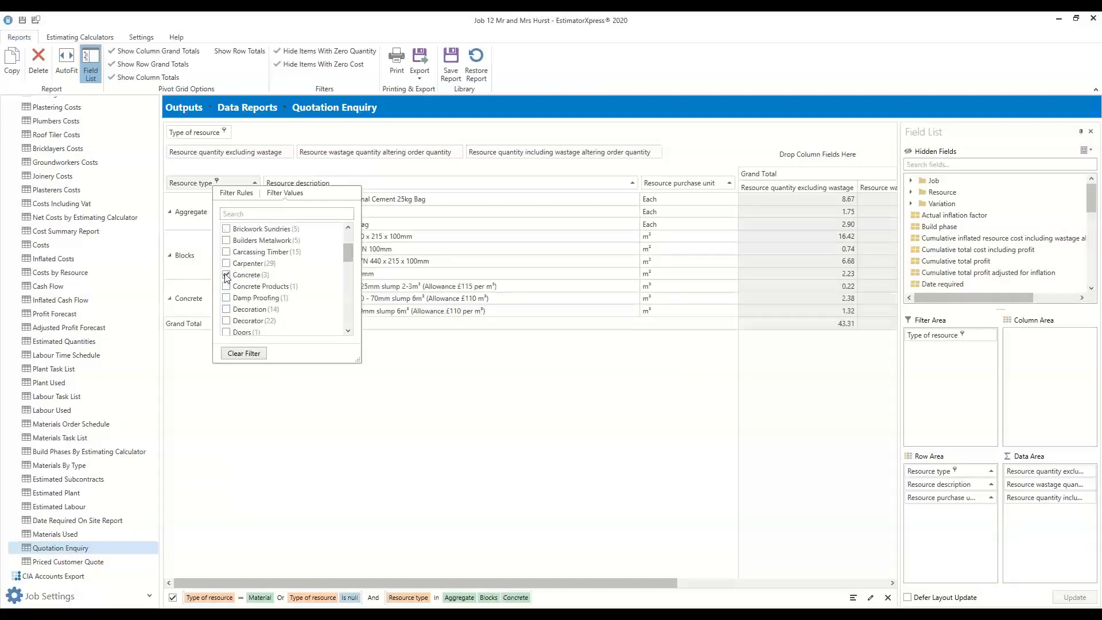
{"action": "left_click", "coordinate": [227, 287]}
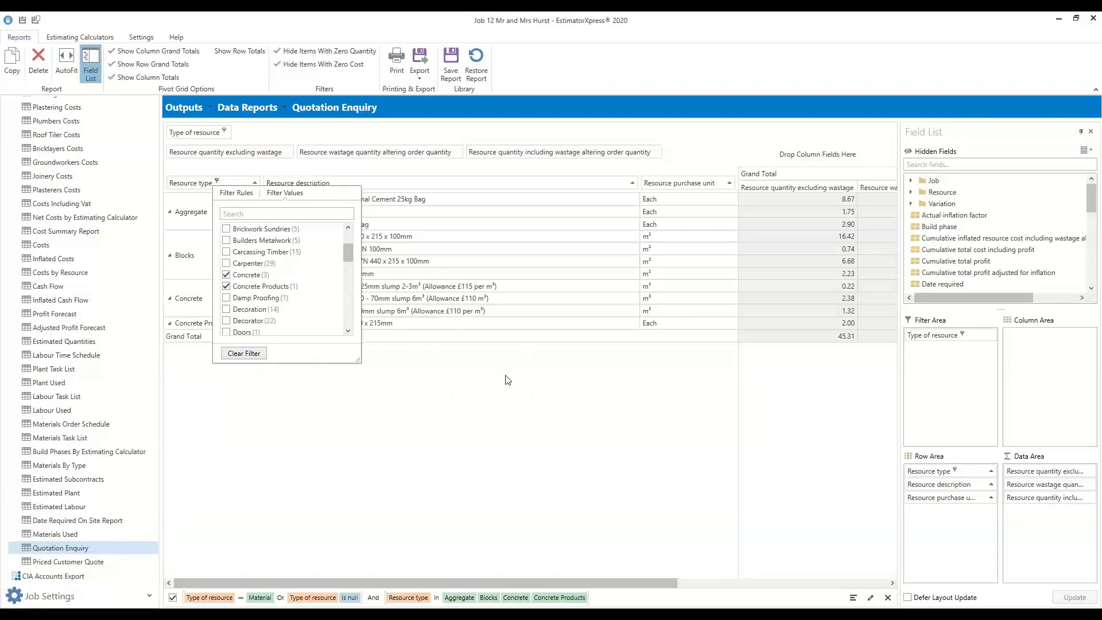
{"action": "left_click", "coordinate": [538, 377]}
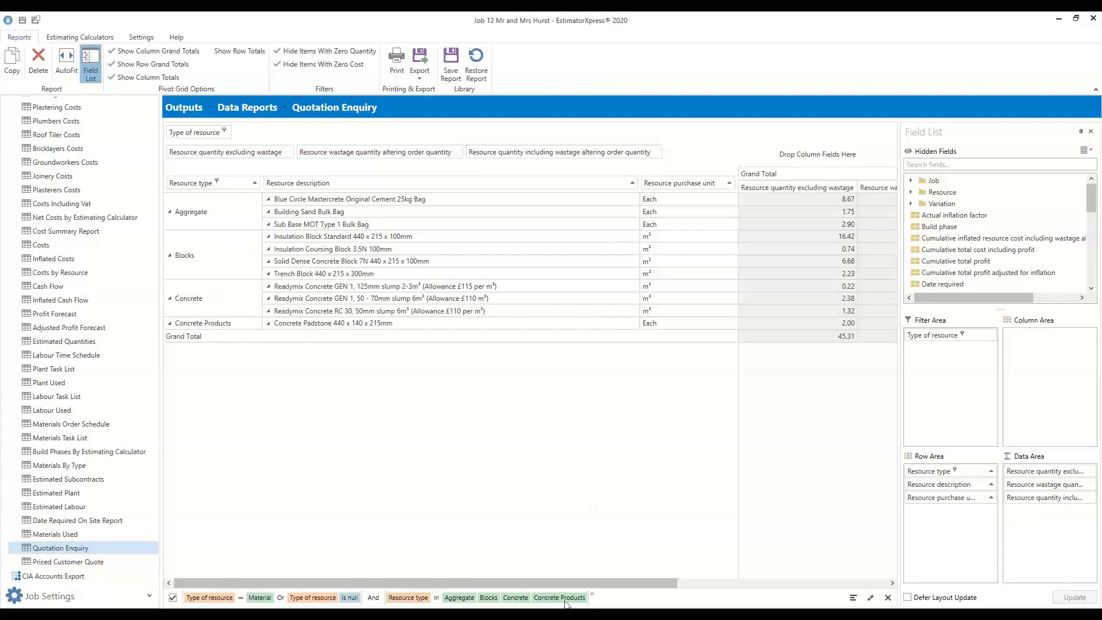
- Export the filtered Quotation Enquiry report as an Excel Workbook (*.xlsx) to the EX Jobs folder, and maximize the opened workbook
{"action": "left_click_drag", "start_coordinate": [581, 583], "coordinate": [500, 575]}
{"action": "left_click", "coordinate": [419, 75]}
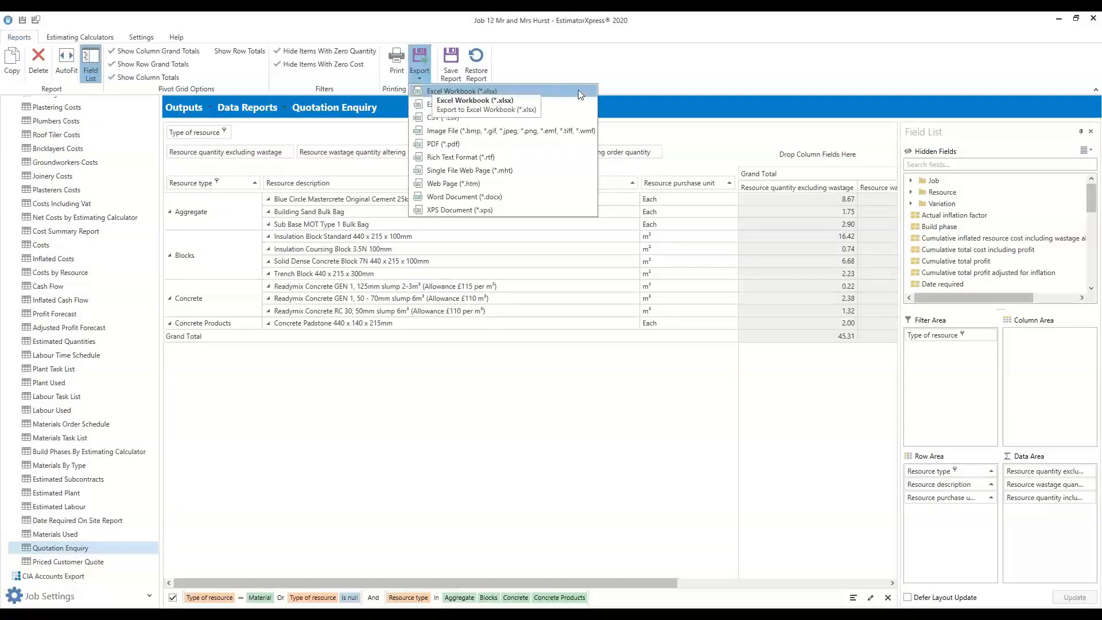
{"action": "left_click", "coordinate": [577, 89]}
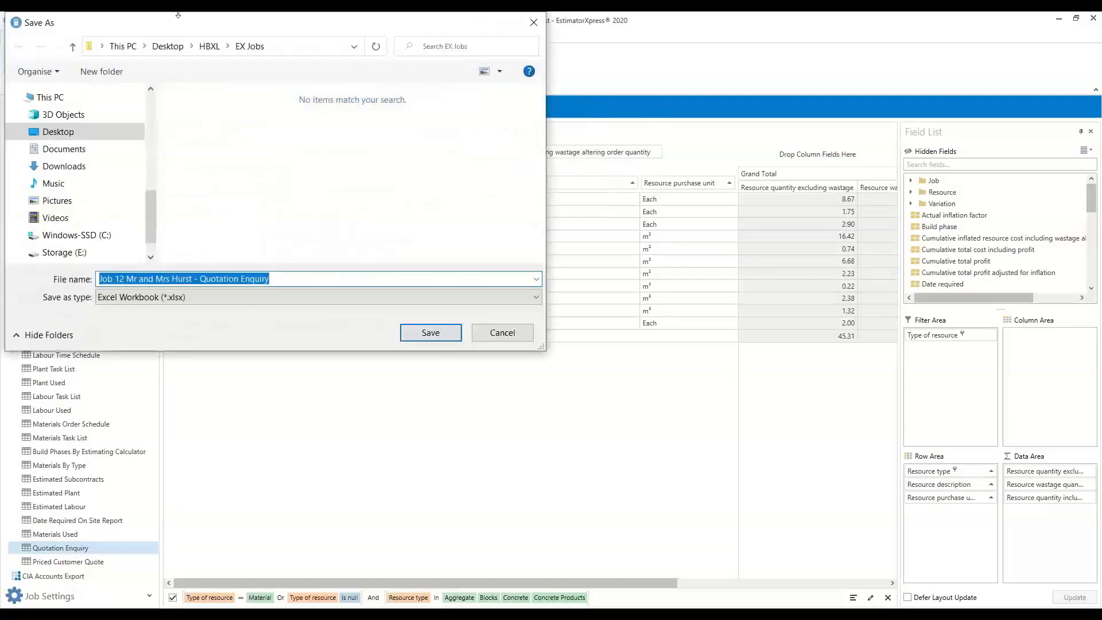
{"action": "left_click", "coordinate": [445, 334]}
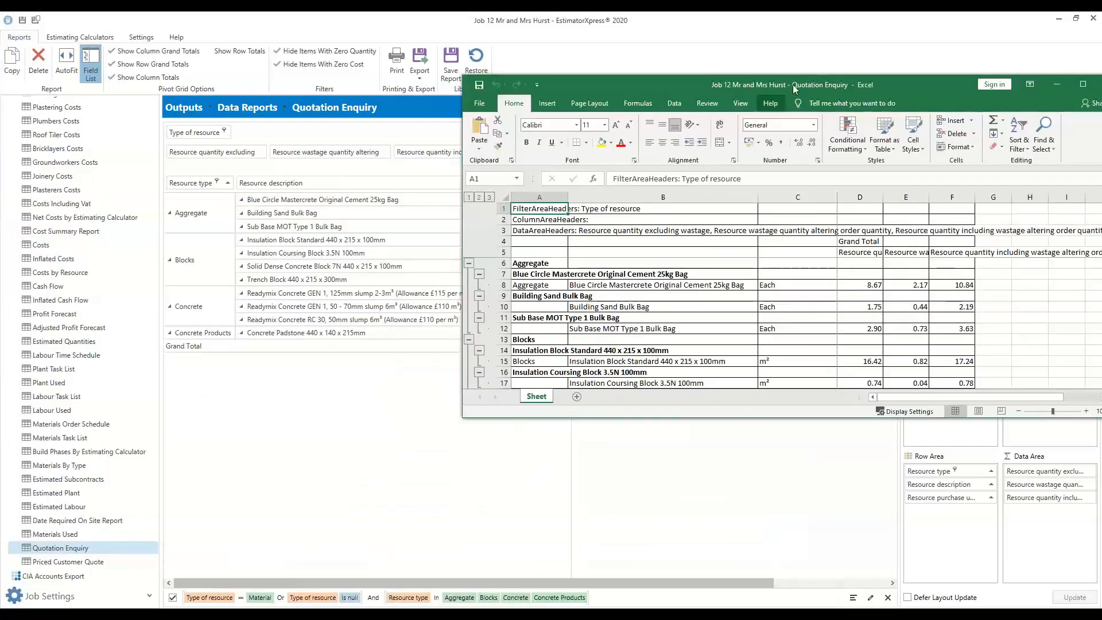
{"action": "double_click", "coordinate": [876, 82]}
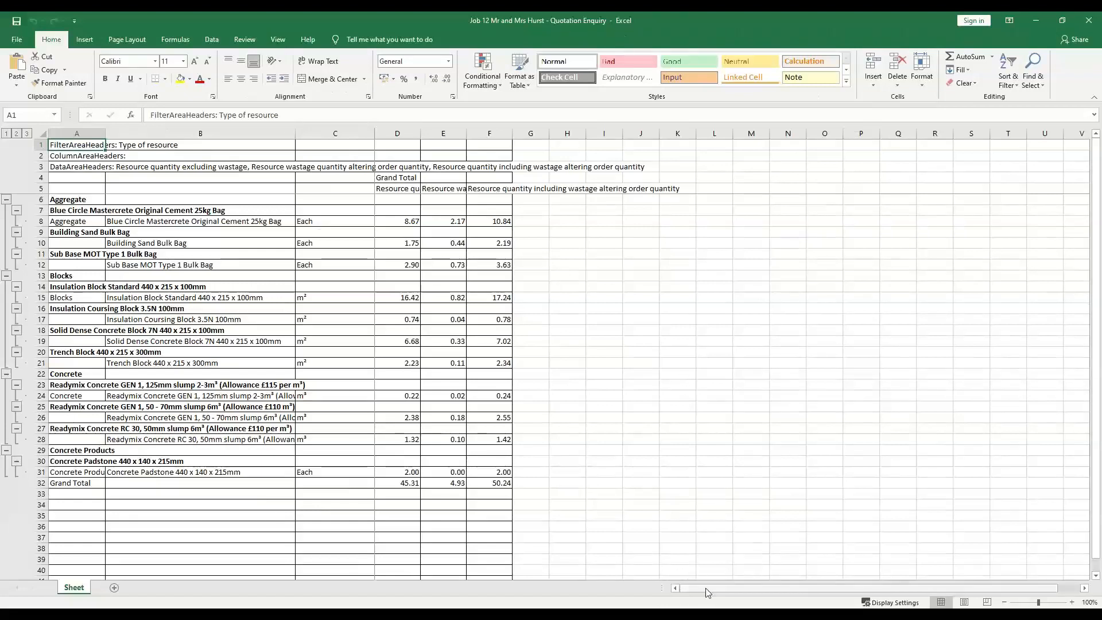
- AutoFit columns B, D, E and F to their contents, and size column A to show its full resource names
{"action": "double_click", "coordinate": [421, 133]}
{"action": "double_click", "coordinate": [561, 133]}
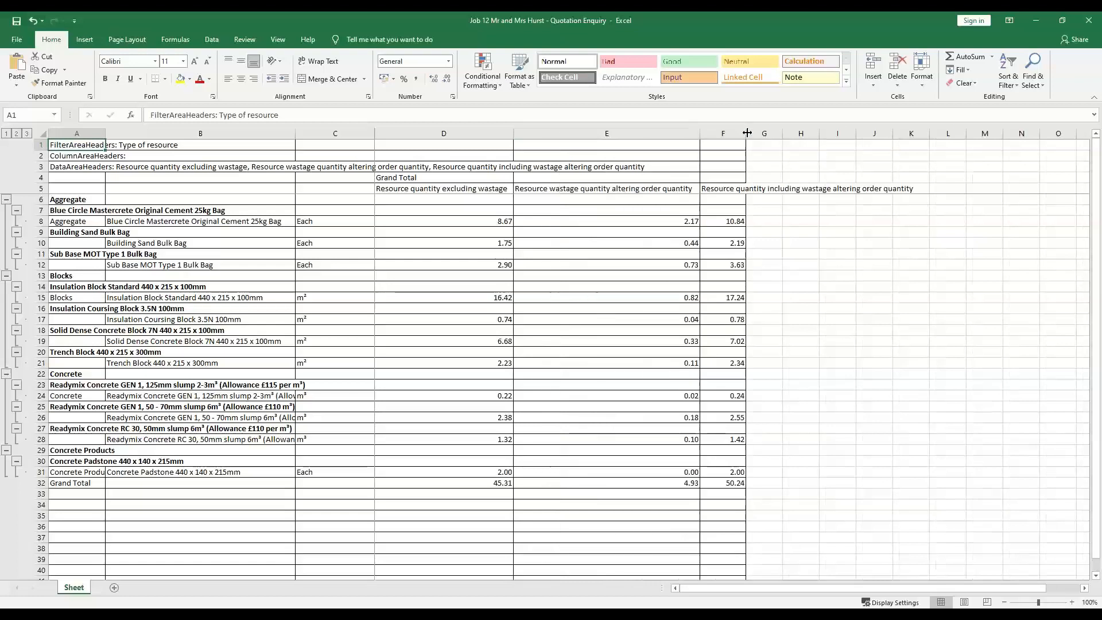
{"action": "double_click", "coordinate": [747, 133]}
{"action": "left_click", "coordinate": [829, 297]}
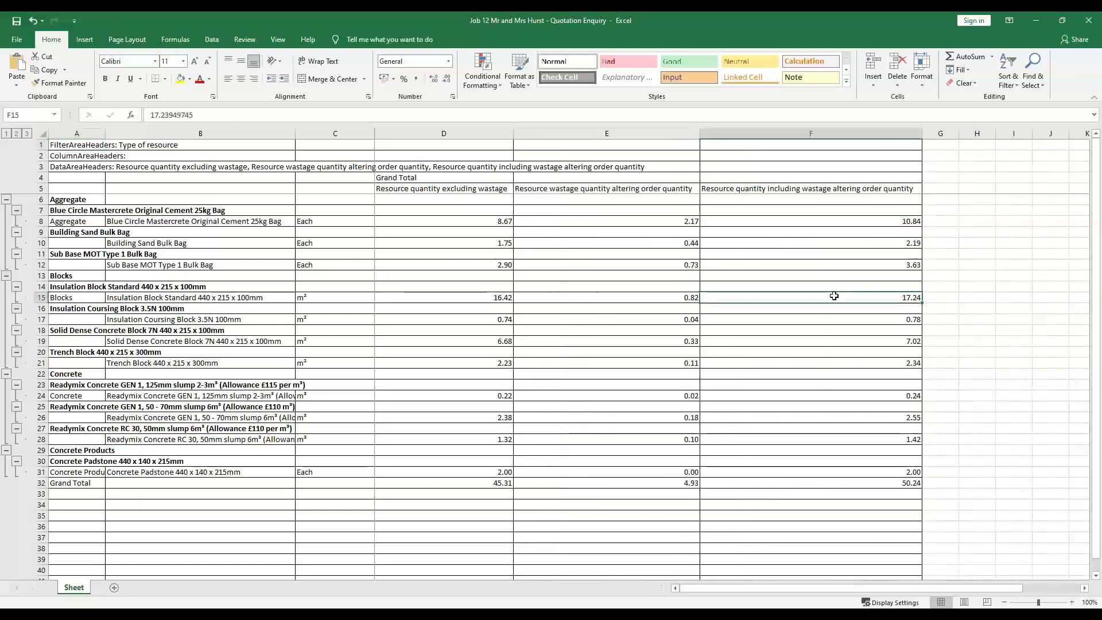
{"action": "double_click", "coordinate": [303, 133]}
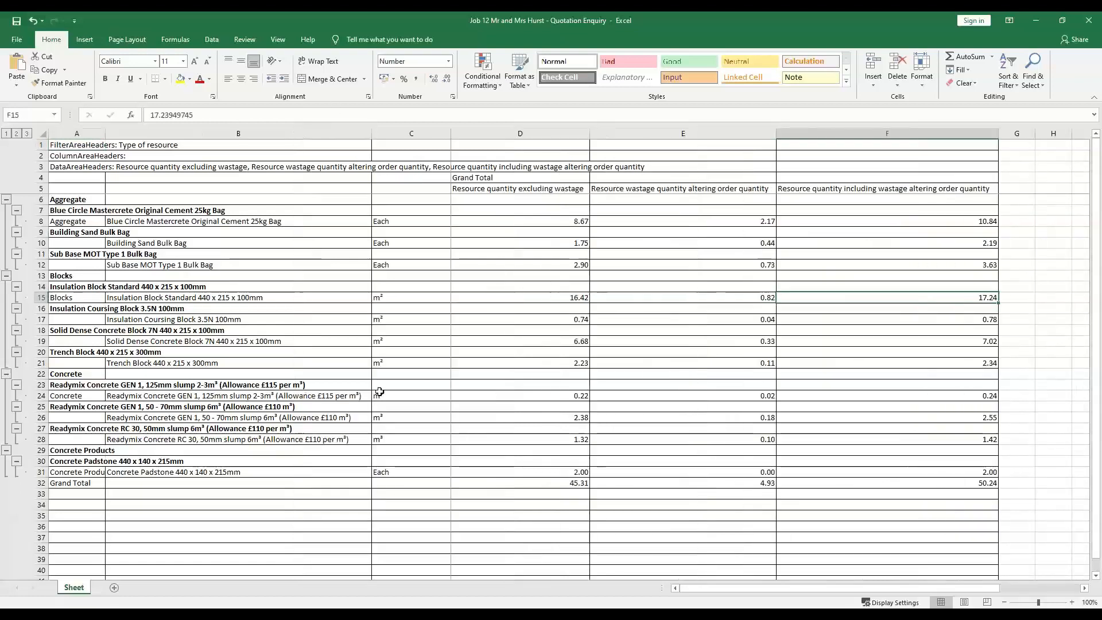
{"action": "double_click", "coordinate": [106, 133]}
{"action": "left_click_drag", "start_coordinate": [667, 133], "coordinate": [318, 138]}
{"action": "left_click_drag", "start_coordinate": [737, 591], "coordinate": [691, 591]}
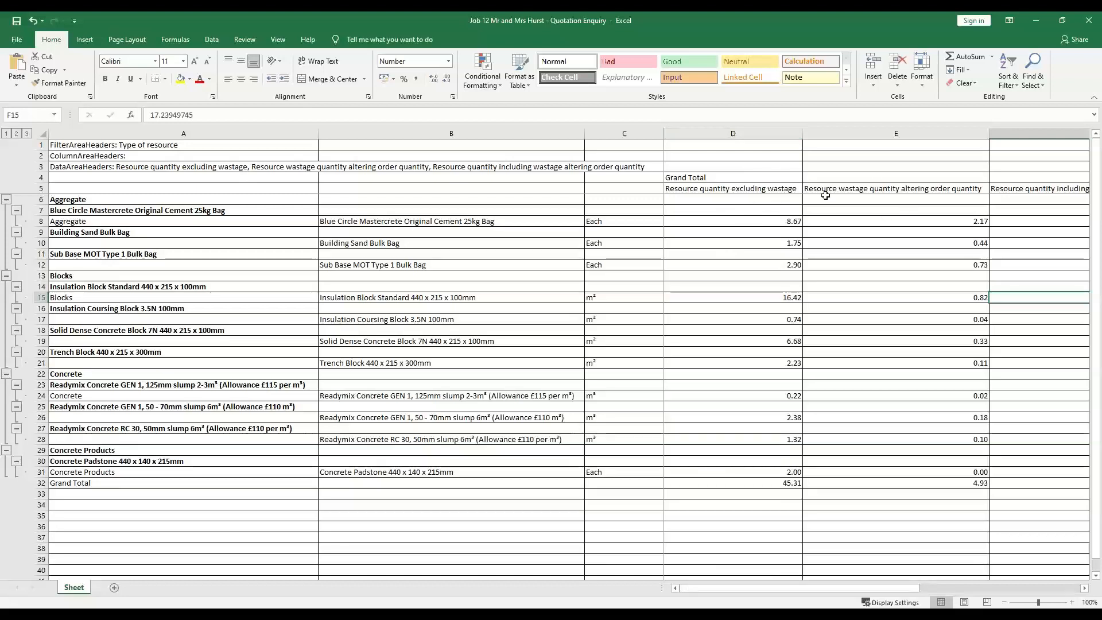
- Delete the two columns for resource quantity excluding wastage and resource wastage quantity altering order quantity
{"action": "mouse_move", "coordinate": [733, 134]}
{"action": "left_mouse_down"}
{"action": "mouse_move", "coordinate": [861, 135]}
{"action": "mouse_move", "coordinate": [859, 153]}
{"action": "left_mouse_up"}
{"action": "right_click", "coordinate": [865, 132]}
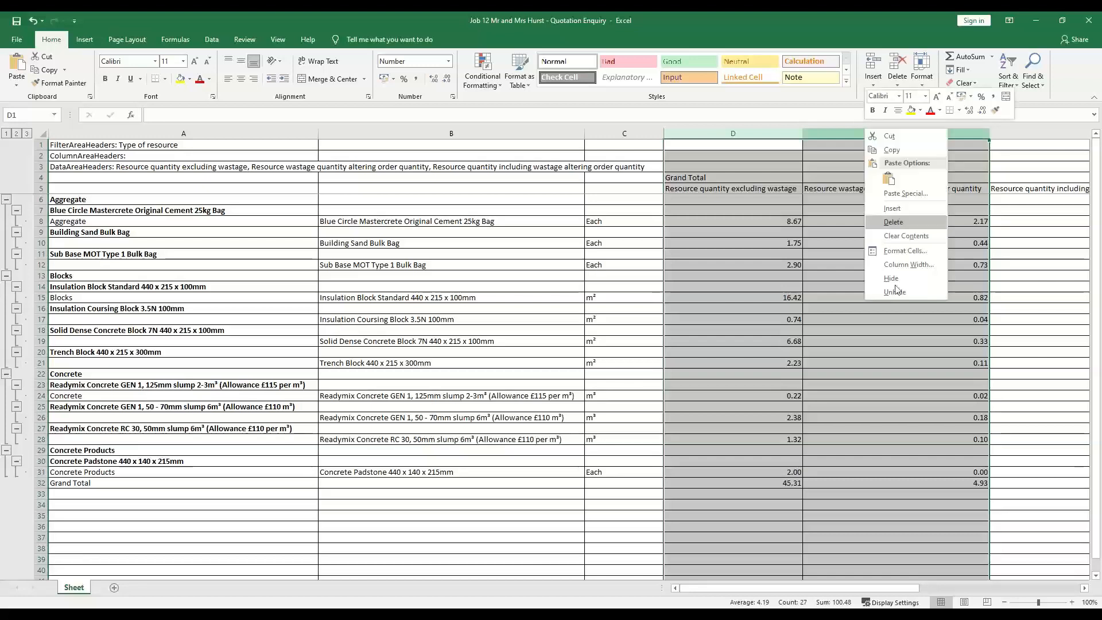
{"action": "left_click", "coordinate": [894, 222]}
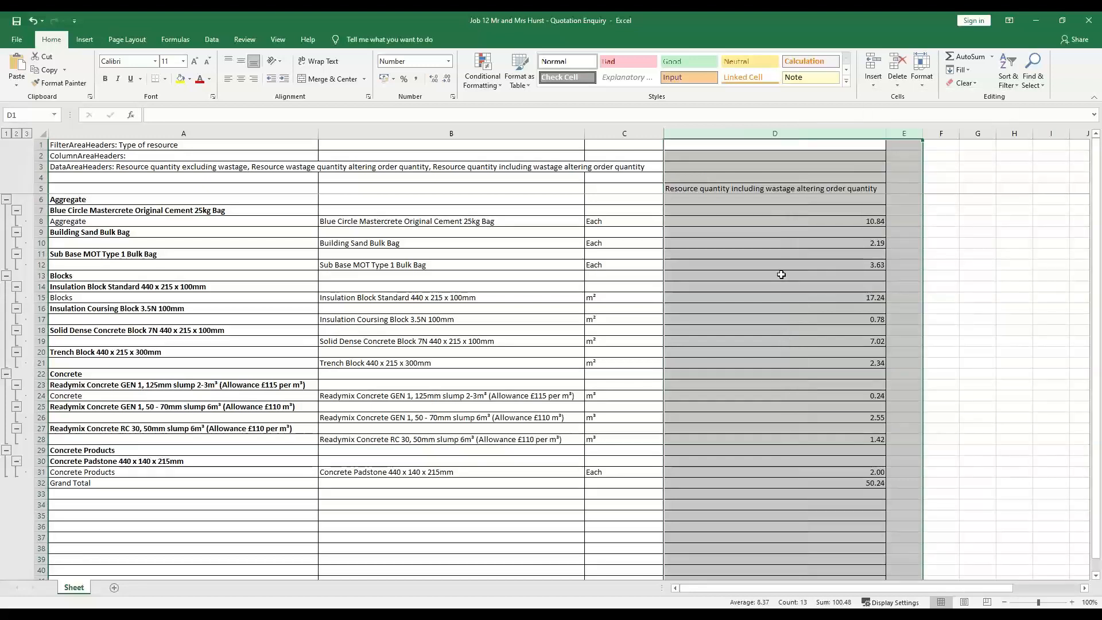
{"action": "left_click", "coordinate": [794, 223]}
- Change the heading in cell D5 to "Total quantity required"
{"action": "double_click", "coordinate": [804, 190]}
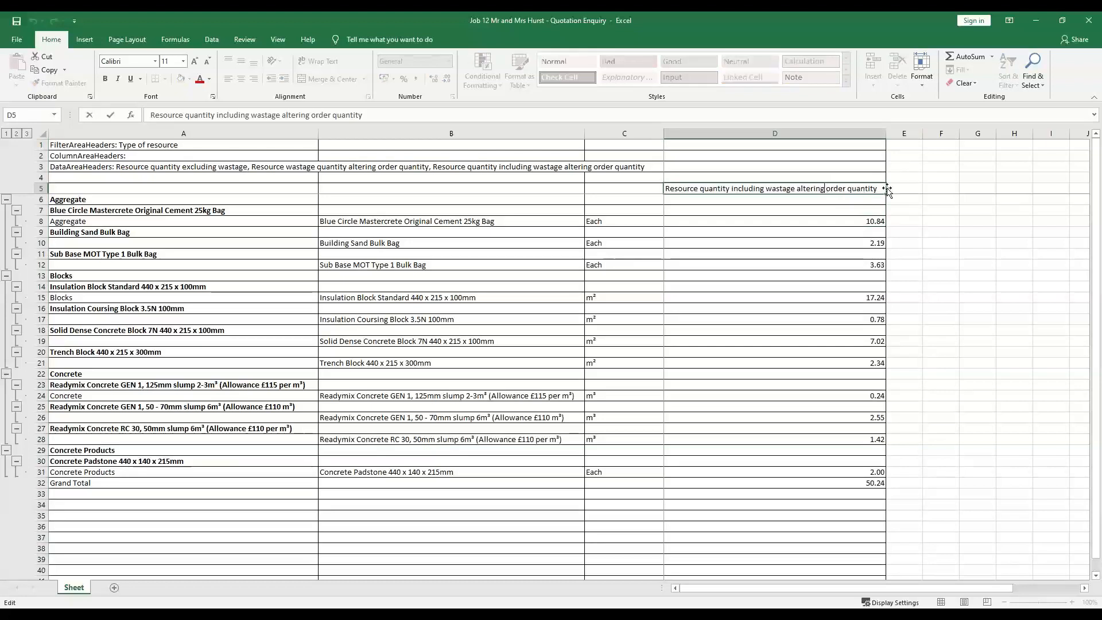
{"action": "left_click_drag", "start_coordinate": [884, 189], "coordinate": [729, 191]}
{"action": "key", "text": "BackSpace"}
{"action": "key", "text": "Home"}
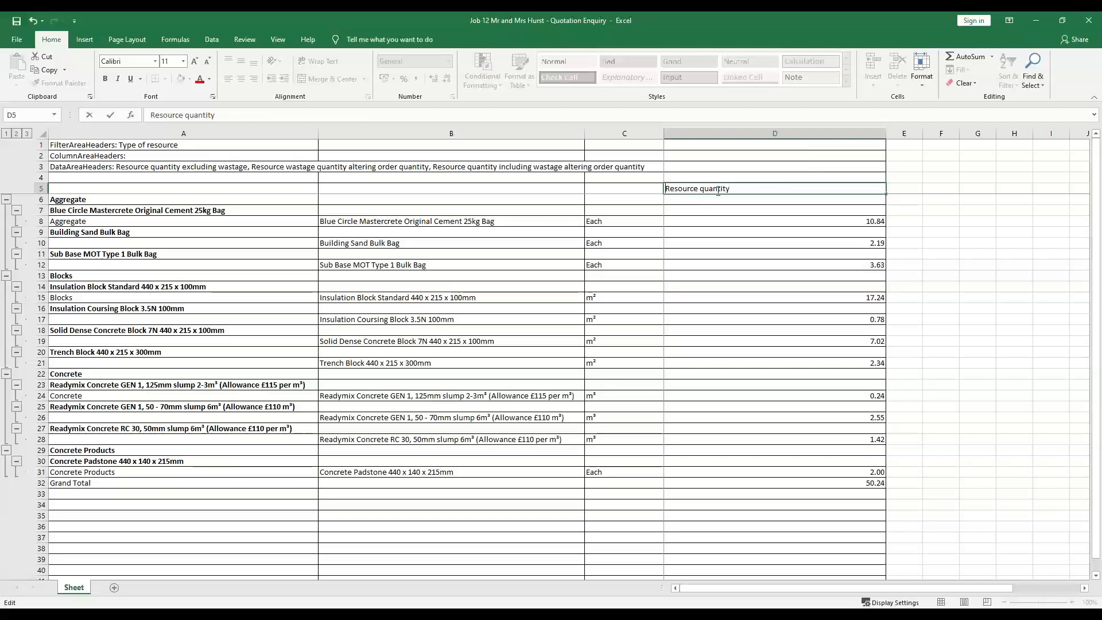
{"action": "type", "text": "Total"}
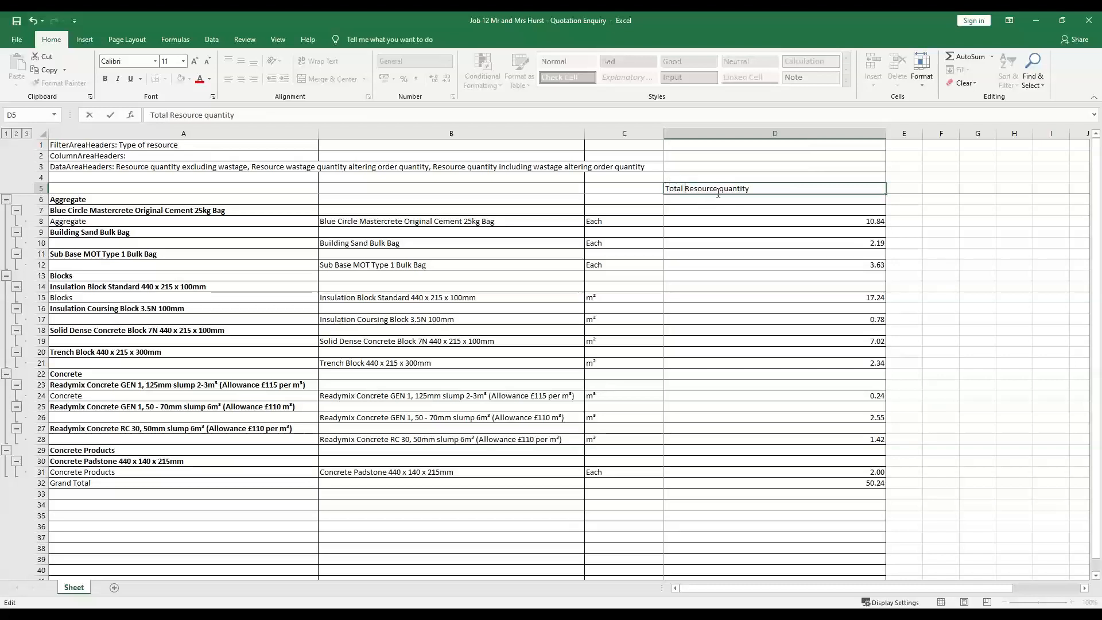
{"action": "double_click", "coordinate": [737, 188]}
{"action": "double_click", "coordinate": [697, 189]}
{"action": "key", "text": "BackSpace"}
{"action": "key", "text": "Delete"}
{"action": "key", "text": "Delete"}
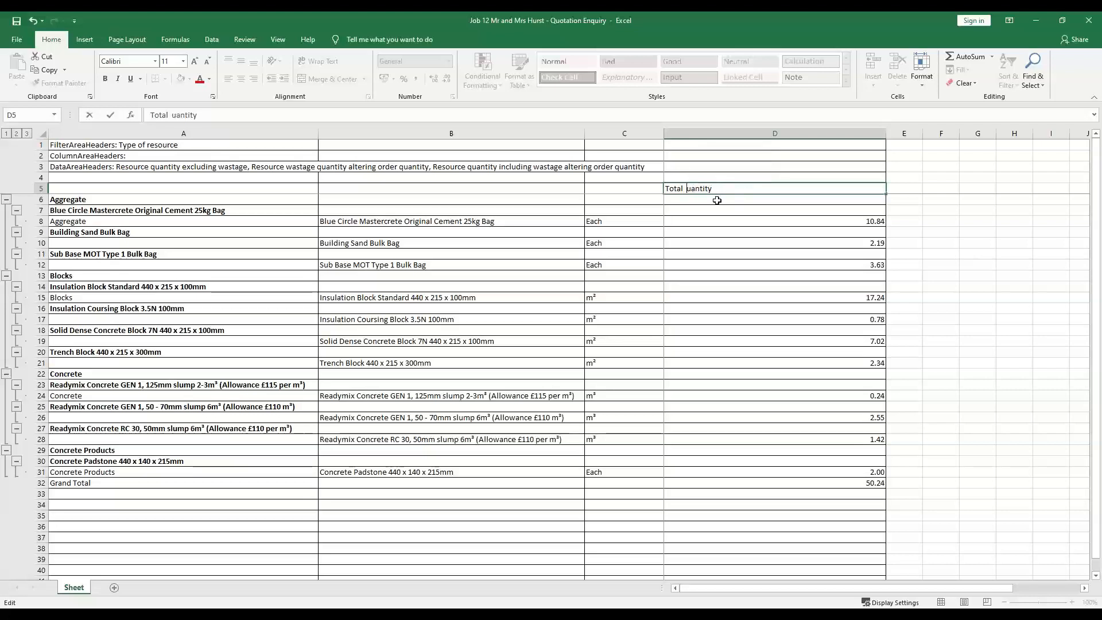
{"action": "type", "text": "q"}
{"action": "left_click", "coordinate": [723, 189]}
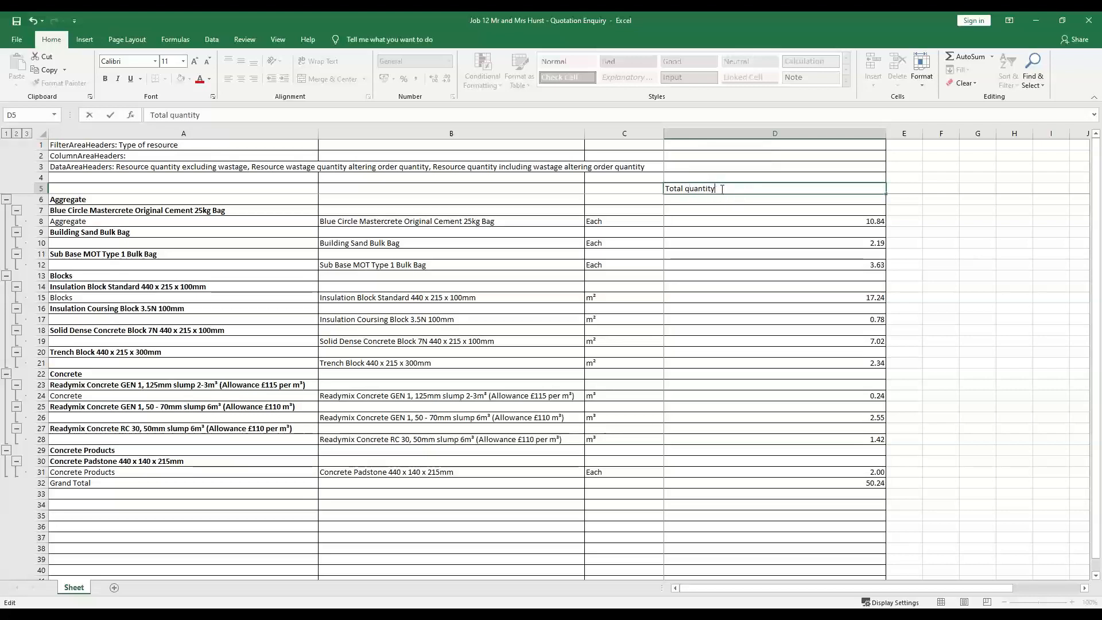
{"action": "type", "text": "required"}
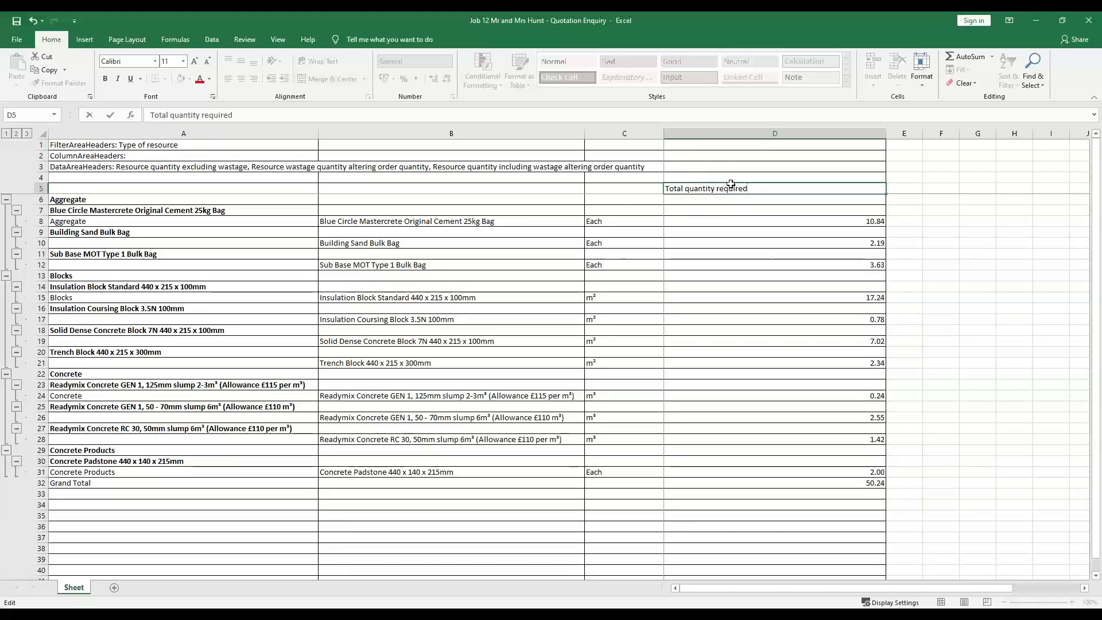
{"action": "left_click", "coordinate": [775, 265]}
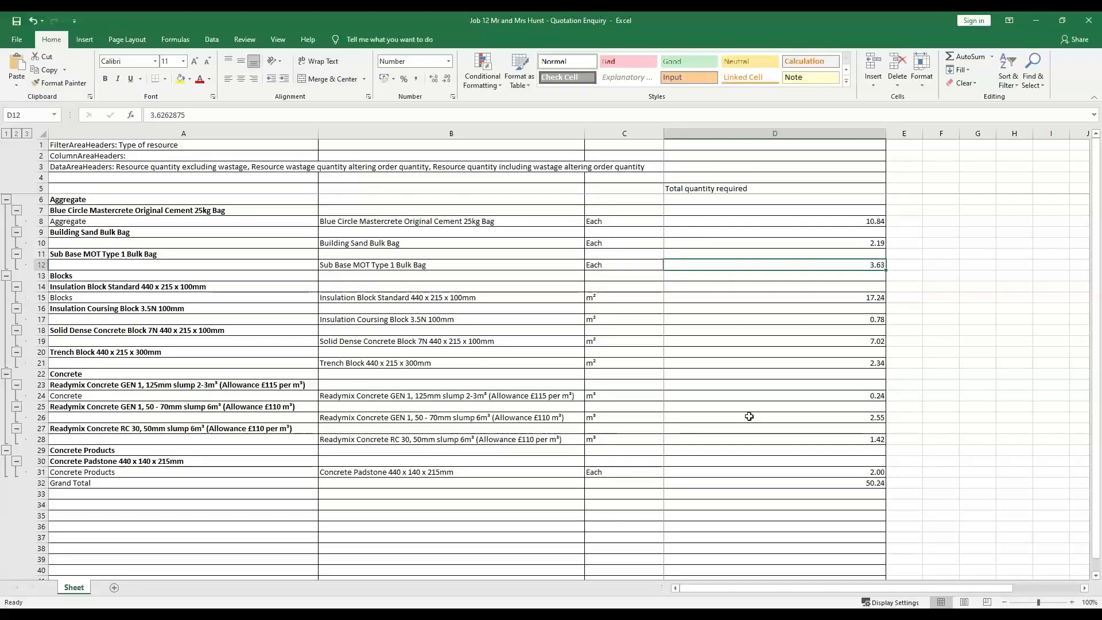
- Set the required quantities to 11 for the cement bags, 2 for the building sand and 4 for the Sub Base MOT Type 1
{"action": "left_click", "coordinate": [858, 221]}
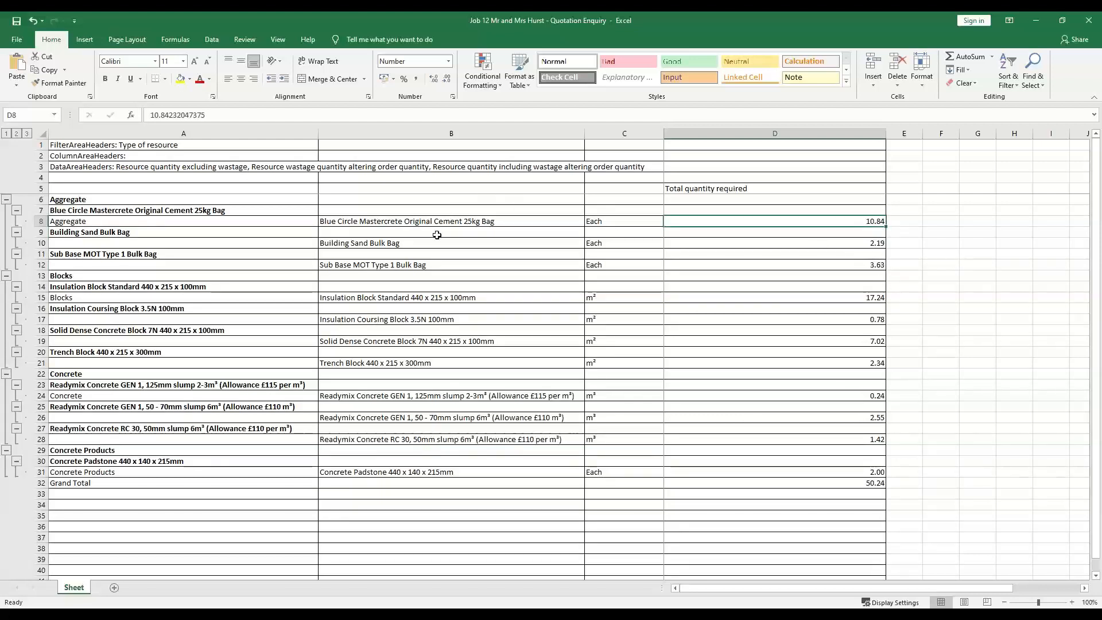
{"action": "type", "text": "11"}
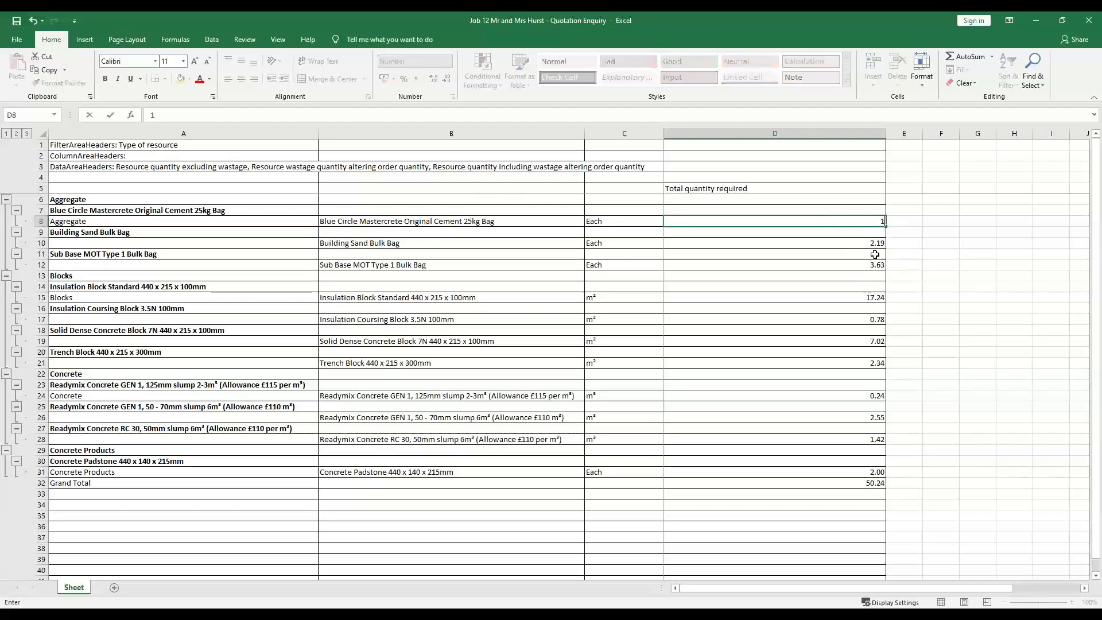
{"action": "left_click", "coordinate": [934, 250]}
{"action": "left_click", "coordinate": [870, 243]}
{"action": "type", "text": "2"}
{"action": "left_click", "coordinate": [926, 274]}
{"action": "left_click", "coordinate": [885, 267]}
{"action": "type", "text": "4"}
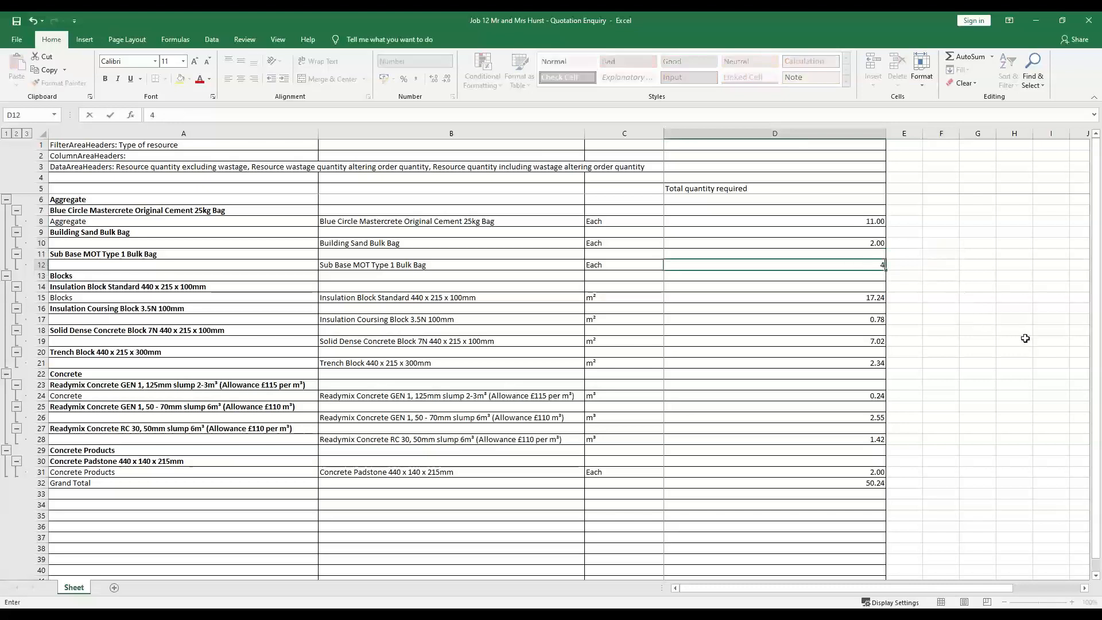
{"action": "left_click", "coordinate": [1041, 341]}
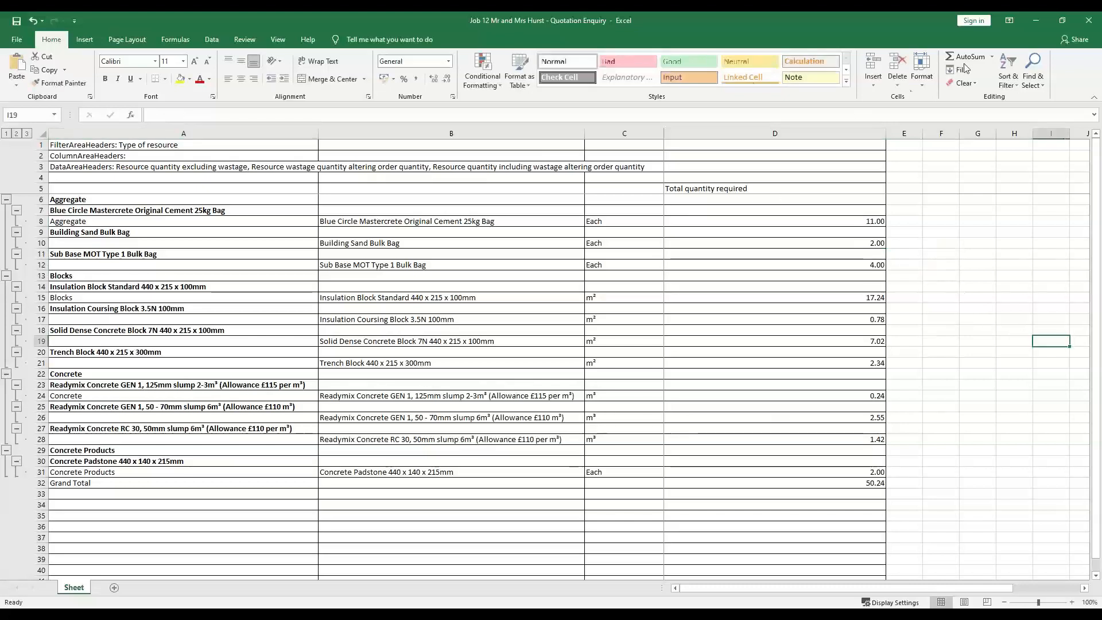
- Switch back to EstimatorXpress, open the Materials Used report, and look through the hidden fields in the Job and Resource groups
{"action": "left_click", "coordinate": [1040, 22]}
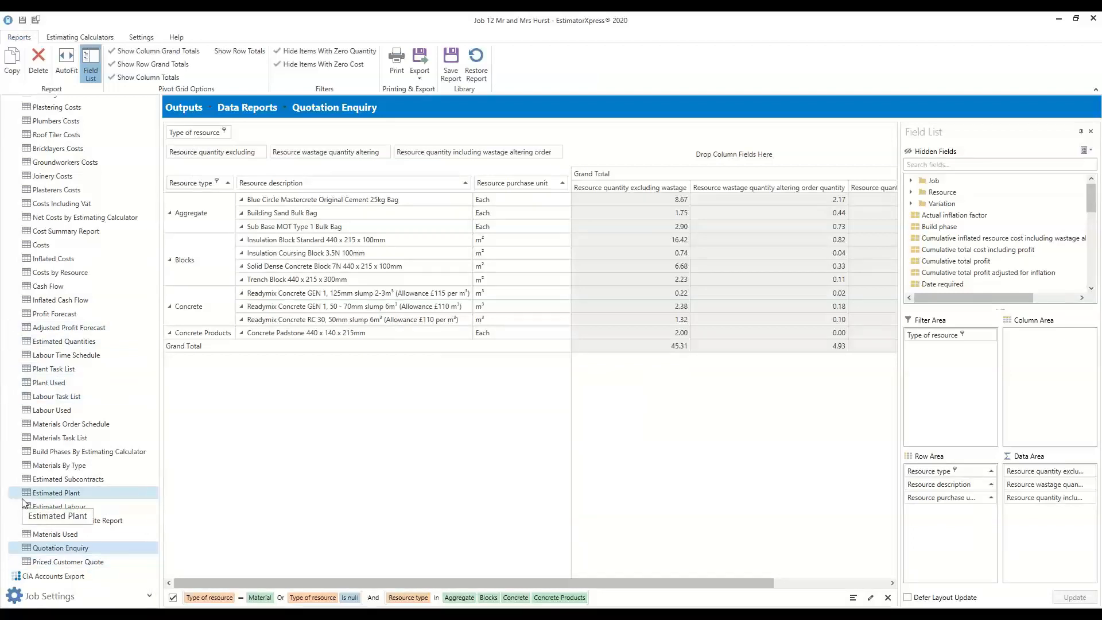
{"action": "left_click", "coordinate": [63, 534]}
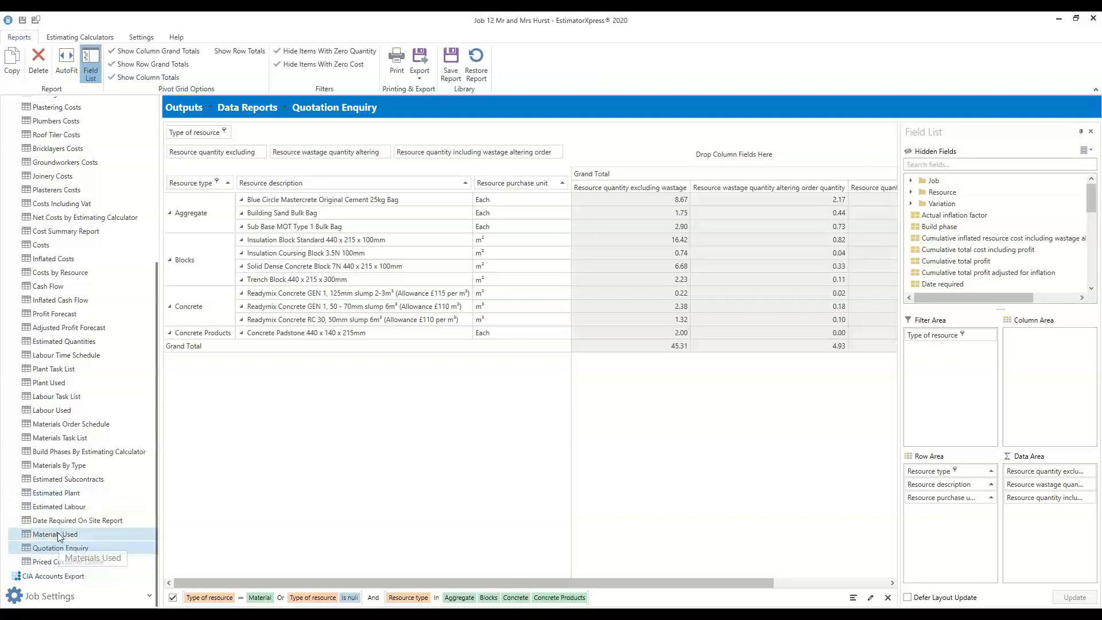
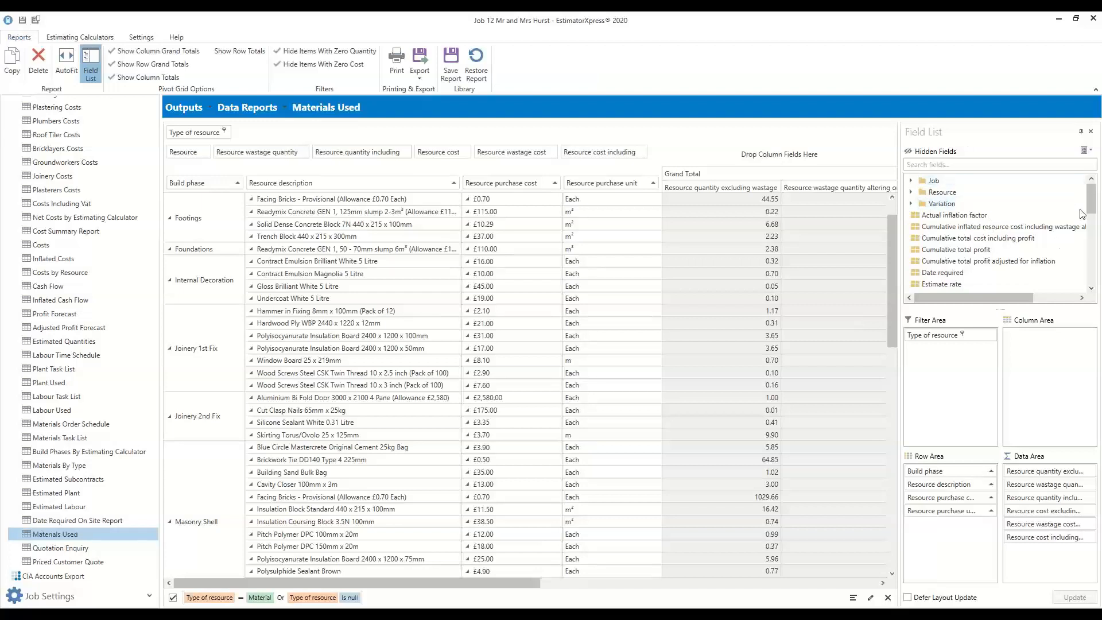
{"action": "mouse_move", "coordinate": [1094, 200]}
{"action": "left_mouse_down"}
{"action": "mouse_move", "coordinate": [1100, 278]}
{"action": "mouse_move", "coordinate": [1093, 195]}
{"action": "left_mouse_up"}
{"action": "left_click", "coordinate": [912, 181]}
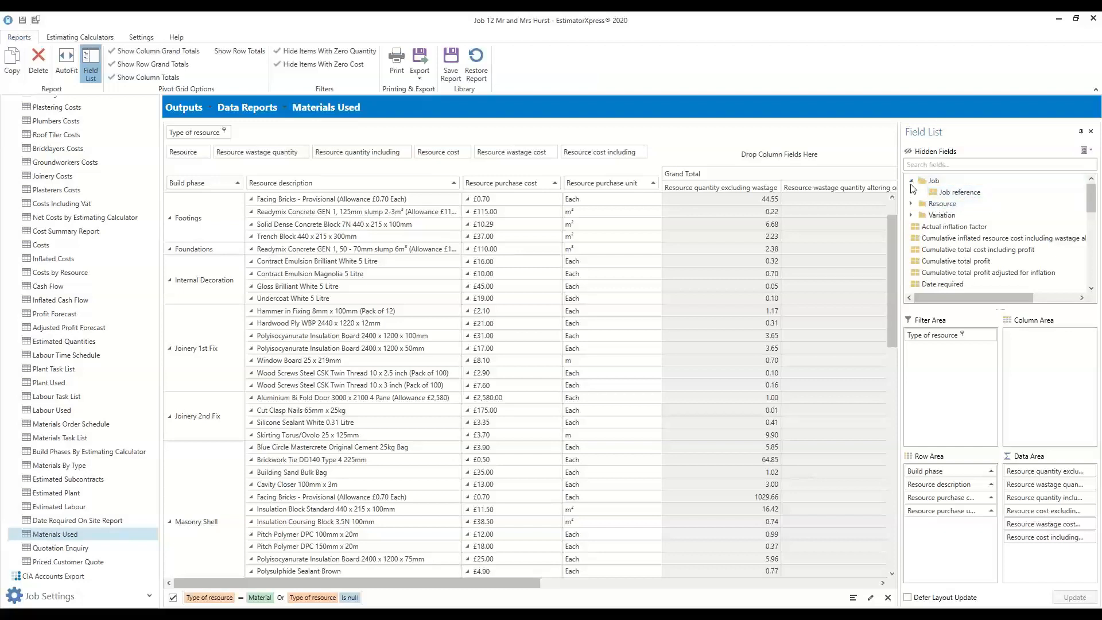
{"action": "left_click", "coordinate": [913, 182]}
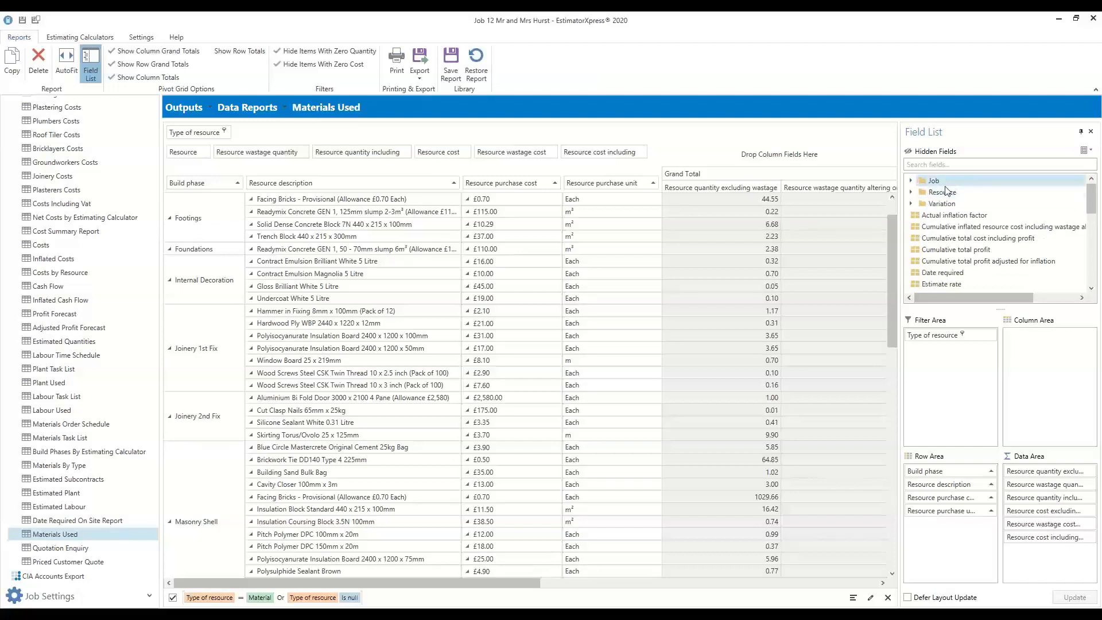
{"action": "left_click", "coordinate": [912, 193]}
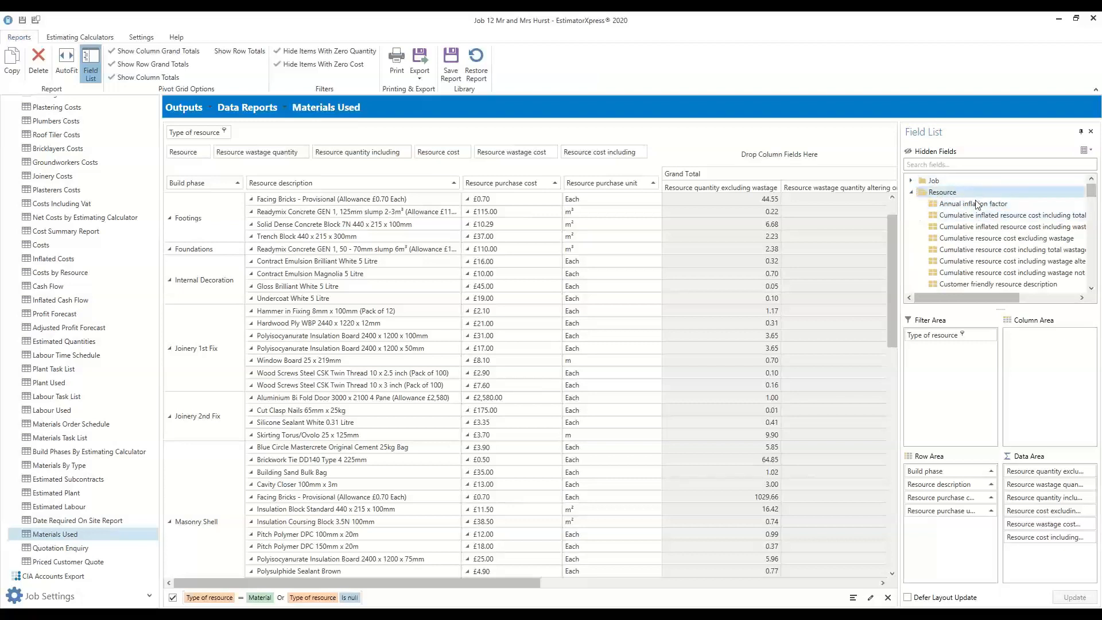
{"action": "mouse_move", "coordinate": [1090, 195]}
{"action": "left_mouse_down"}
{"action": "mouse_move", "coordinate": [1091, 241]}
{"action": "mouse_move", "coordinate": [1094, 193]}
{"action": "left_mouse_up"}
{"action": "left_click", "coordinate": [912, 192]}
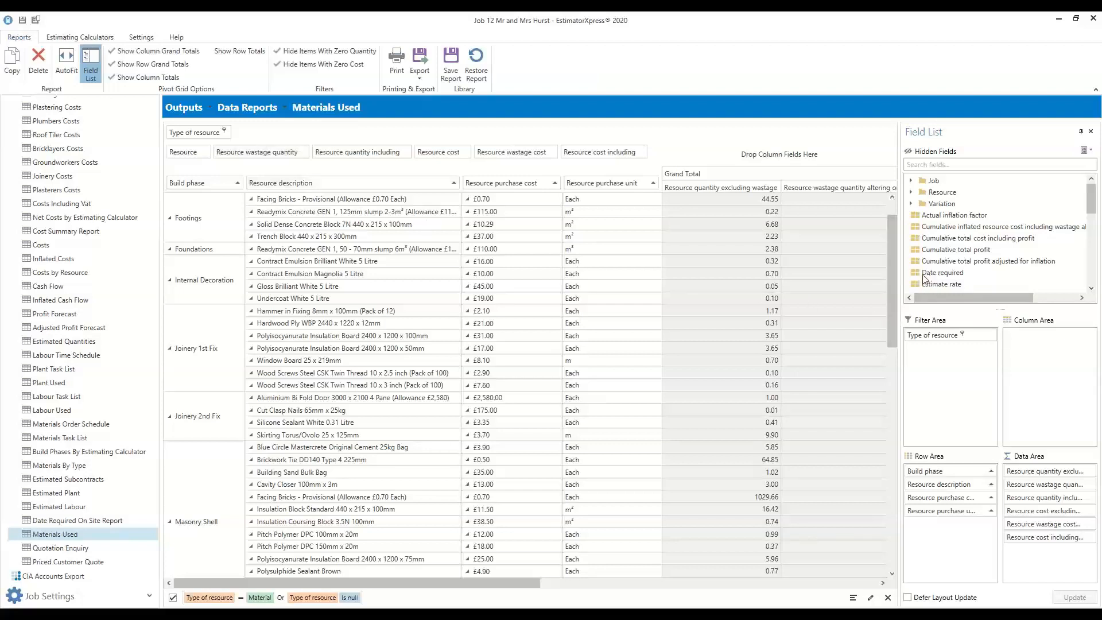
- Add Date required as the first row field of the Materials Used report, and remove the Build phase field
{"action": "left_click_drag", "start_coordinate": [931, 273], "coordinate": [248, 187]}
{"action": "left_click_drag", "start_coordinate": [246, 181], "coordinate": [166, 185]}
{"action": "left_click_drag", "start_coordinate": [165, 184], "coordinate": [166, 186]}
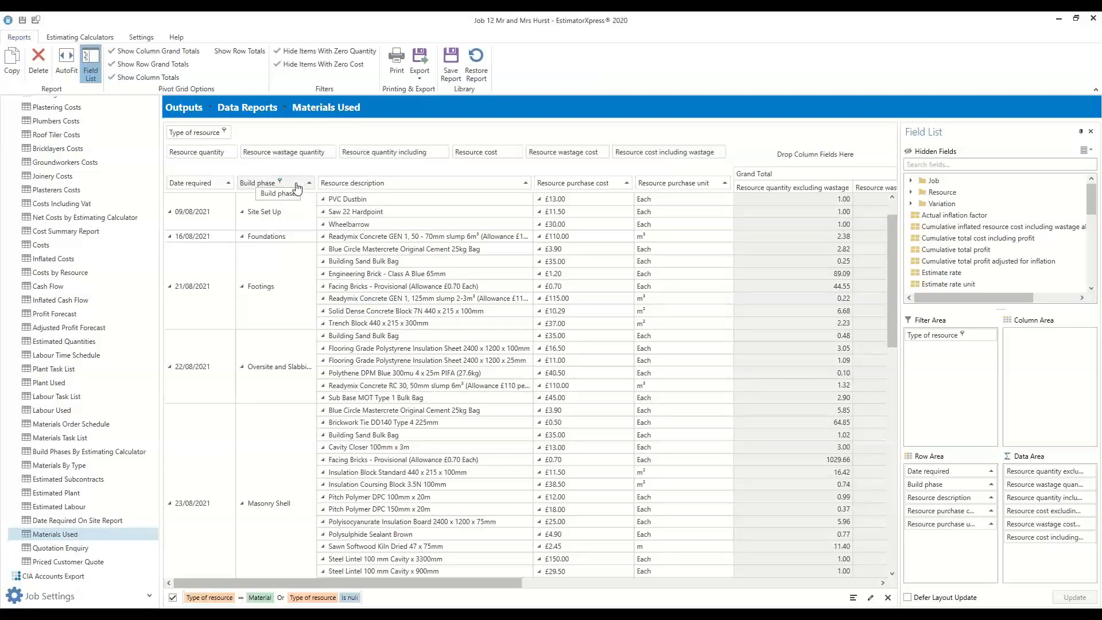
{"action": "left_click_drag", "start_coordinate": [297, 188], "coordinate": [636, 60]}
{"action": "left_click_drag", "start_coordinate": [636, 59], "coordinate": [579, 66]}
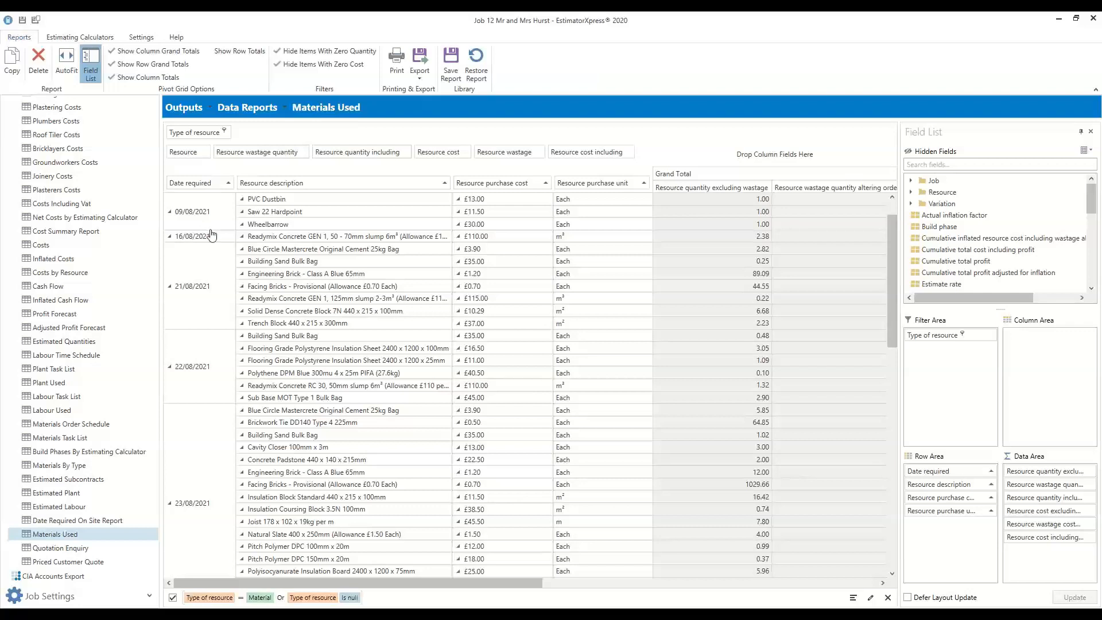
- Add the hidden Resource type field between Date required and Resource description, after trying it behind Resource description
{"action": "left_click", "coordinate": [912, 194]}
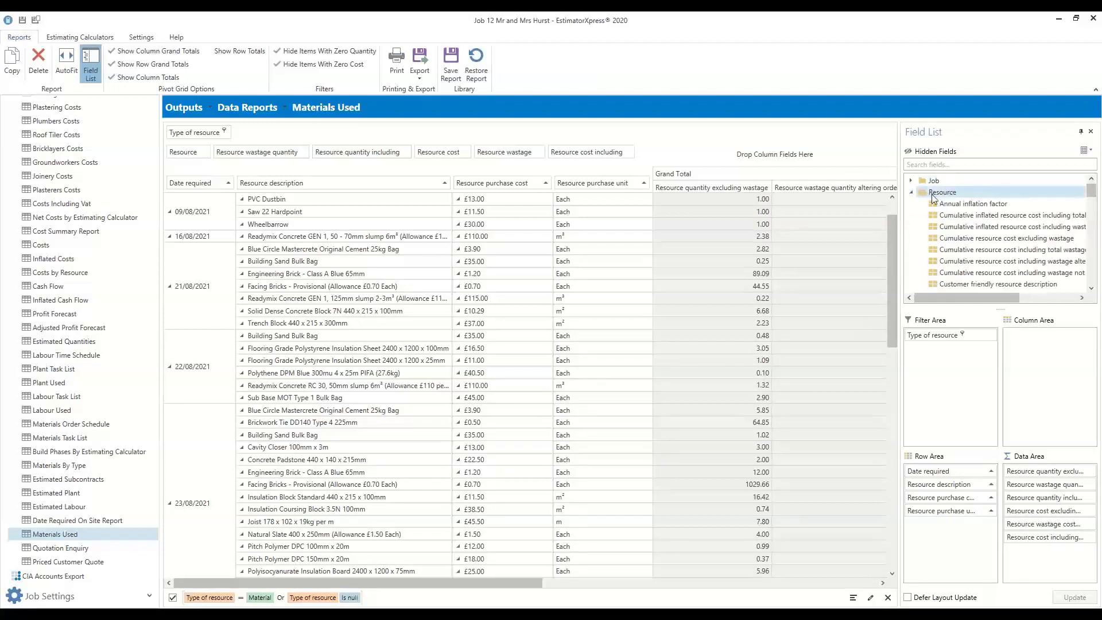
{"action": "scroll", "coordinate": [997, 225], "scroll_direction": "down", "scroll_amount": 2}
{"action": "scroll", "coordinate": [997, 225], "scroll_direction": "down", "scroll_amount": 2}
{"action": "scroll", "coordinate": [993, 227], "scroll_direction": "down", "scroll_amount": 2}
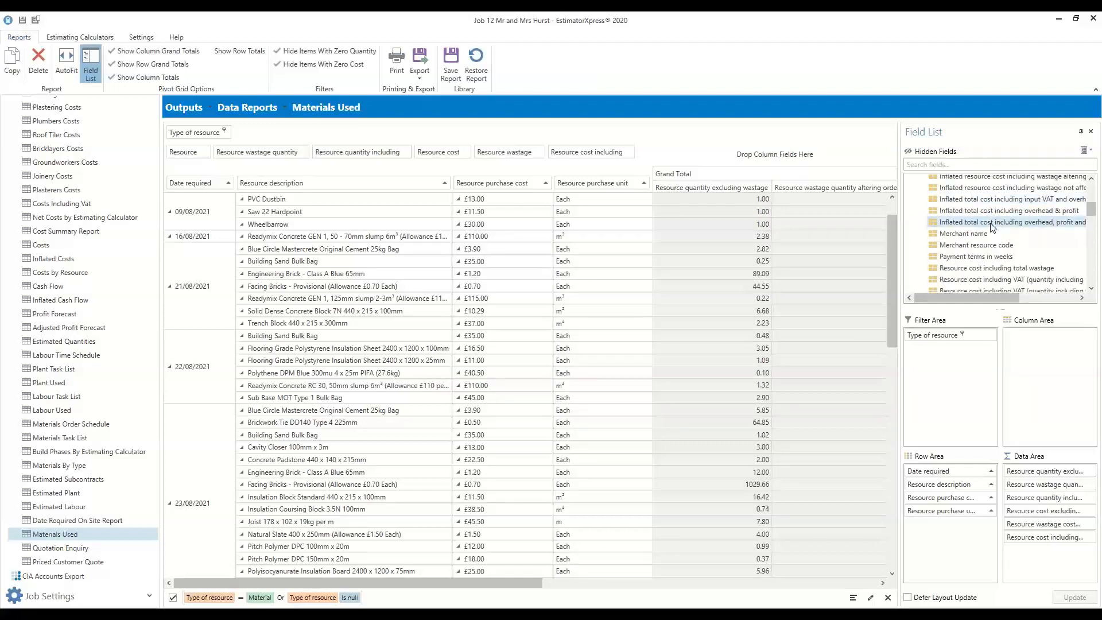
{"action": "scroll", "coordinate": [993, 228], "scroll_direction": "down", "scroll_amount": 6}
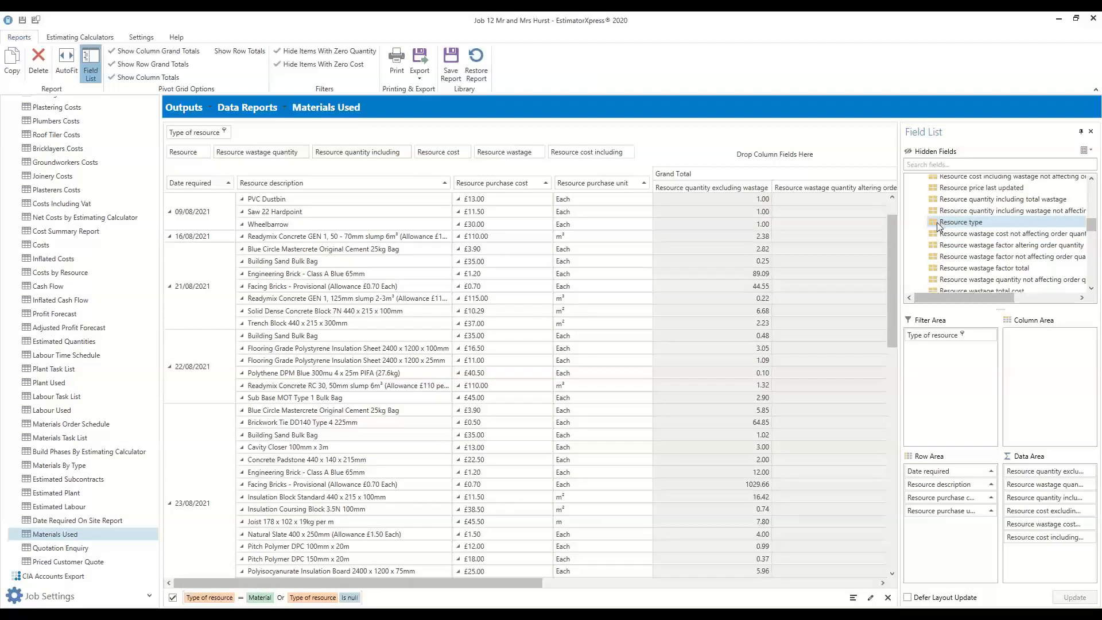
{"action": "left_click_drag", "start_coordinate": [935, 222], "coordinate": [233, 180]}
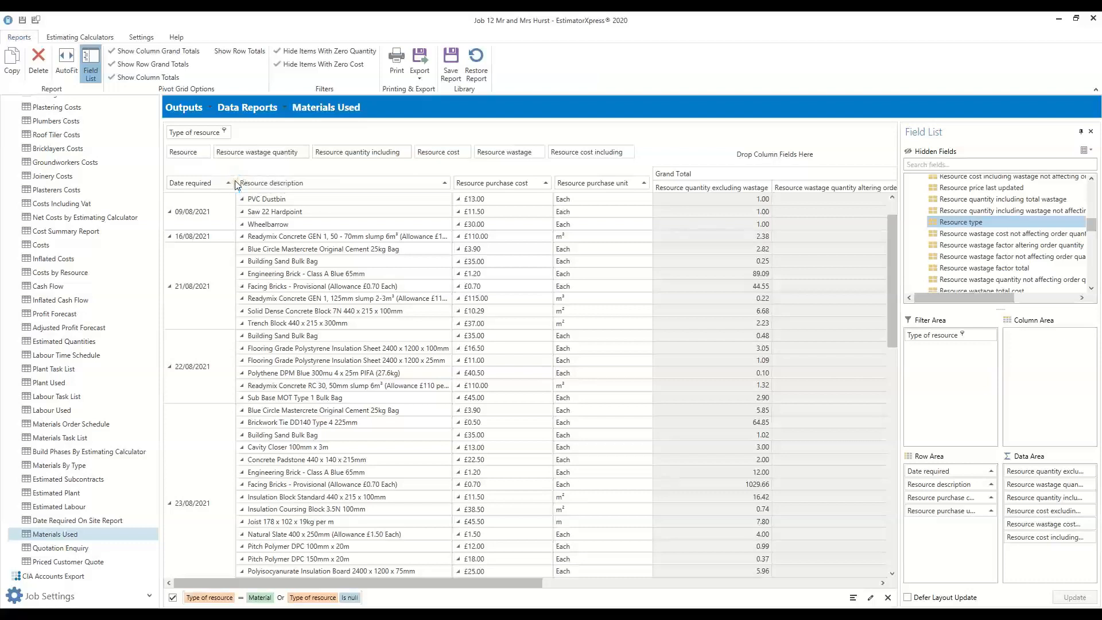
{"action": "left_click_drag", "start_coordinate": [233, 182], "coordinate": [233, 183]}
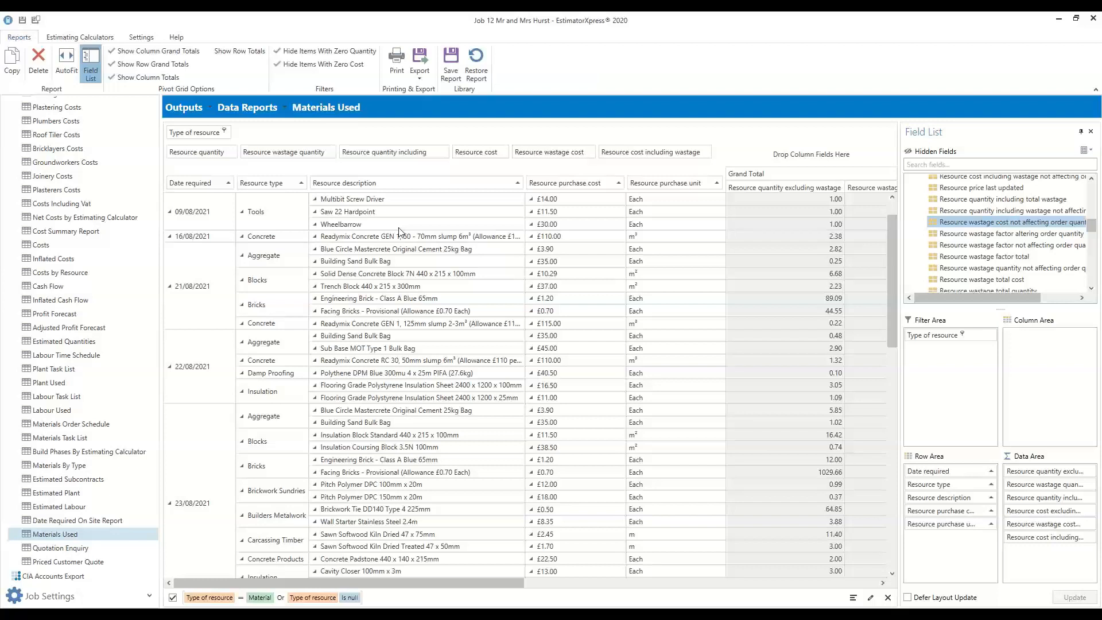
{"action": "left_click_drag", "start_coordinate": [250, 188], "coordinate": [529, 185]}
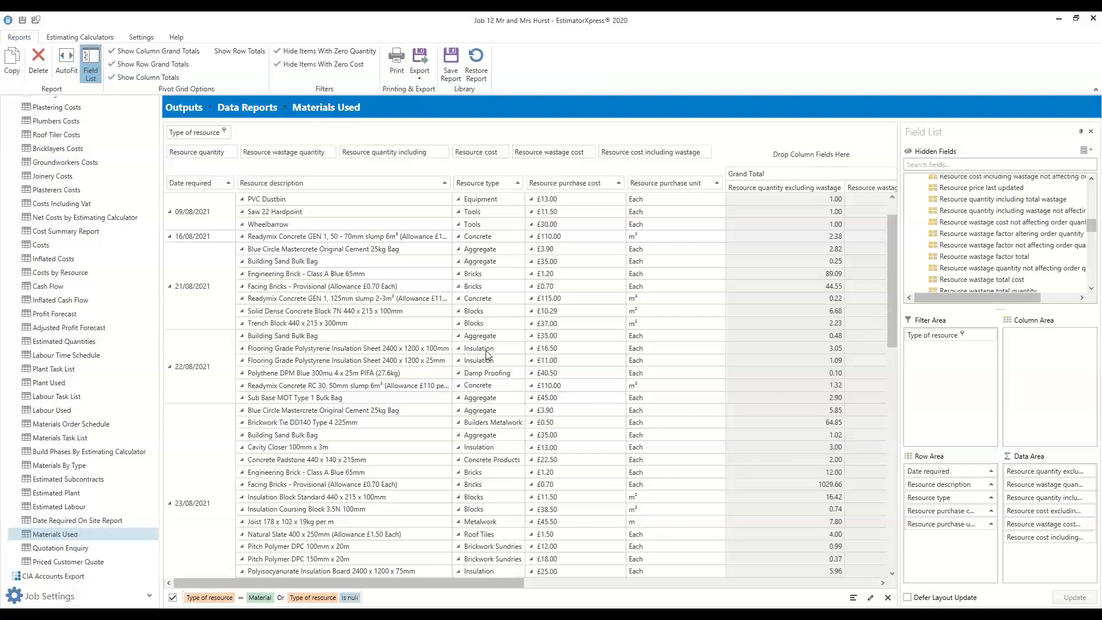
{"action": "left_click_drag", "start_coordinate": [495, 187], "coordinate": [238, 189]}
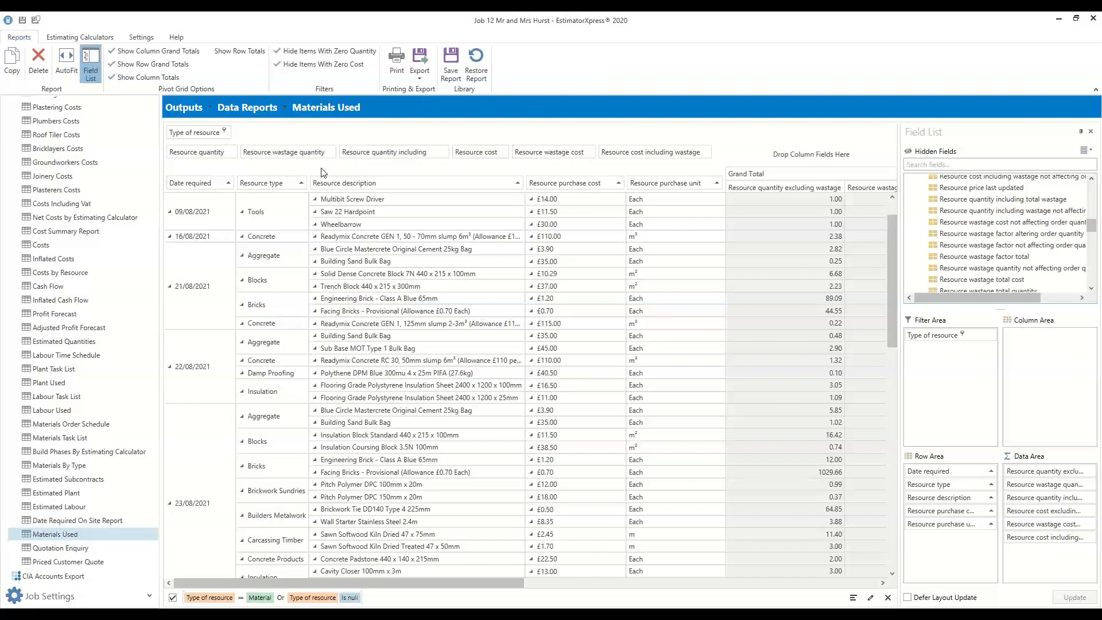
- Examine the report's resource quantity and cost columns, including the wastage figures
{"action": "left_click_drag", "start_coordinate": [506, 582], "coordinate": [688, 591]}
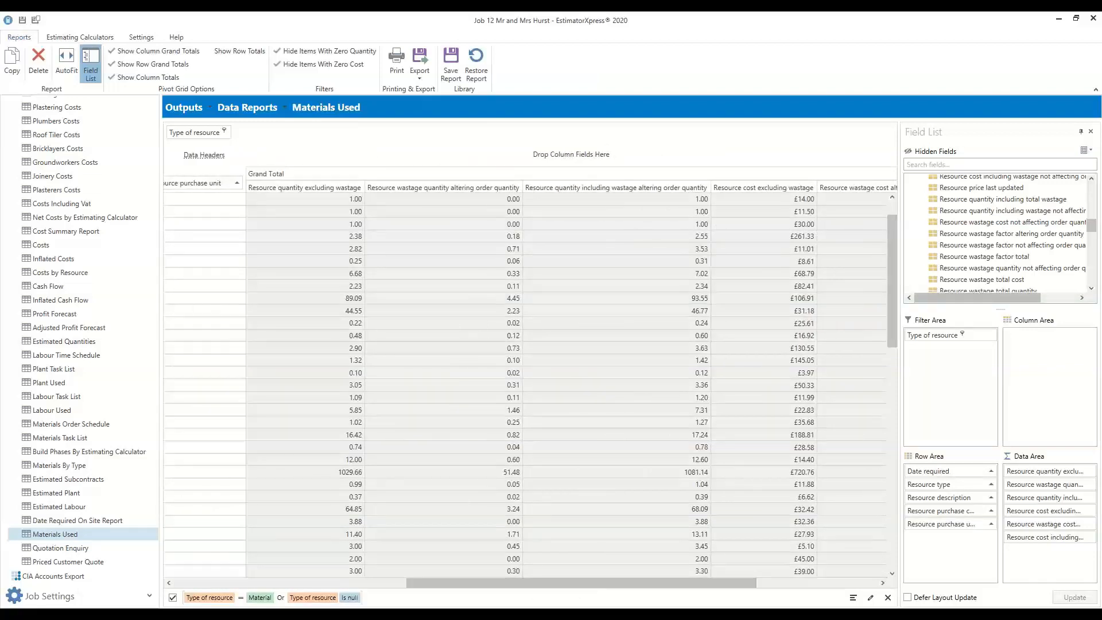
{"action": "left_click_drag", "start_coordinate": [635, 581], "coordinate": [763, 573]}
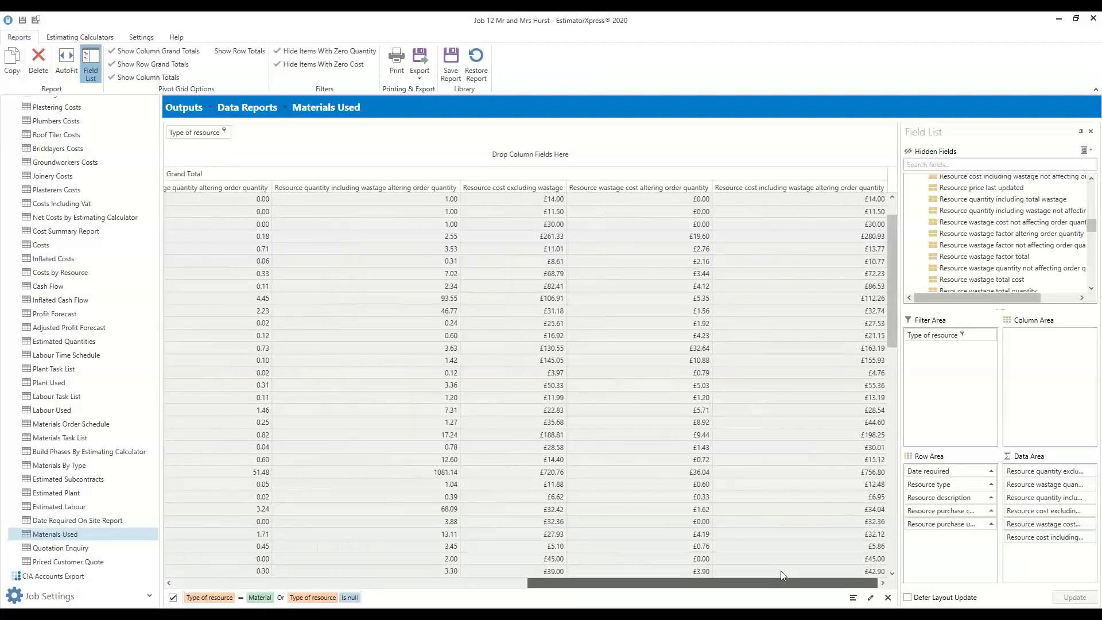
- Filter the Materials Used report by type of resource to show only Labour instead of Material
{"action": "left_click_drag", "start_coordinate": [781, 581], "coordinate": [175, 592]}
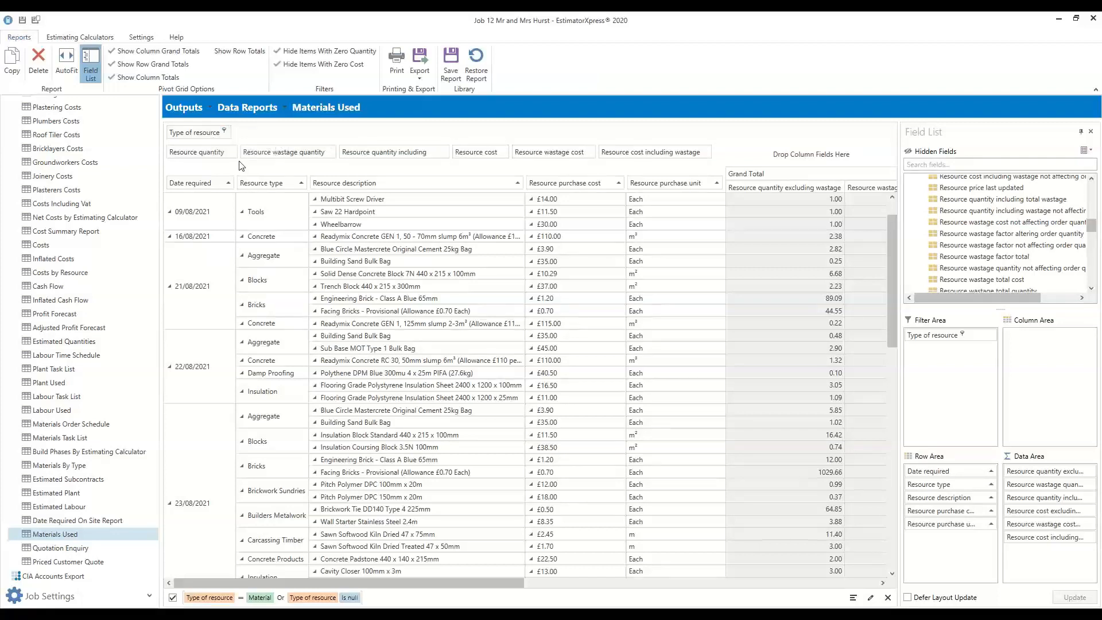
{"action": "left_click", "coordinate": [224, 132]}
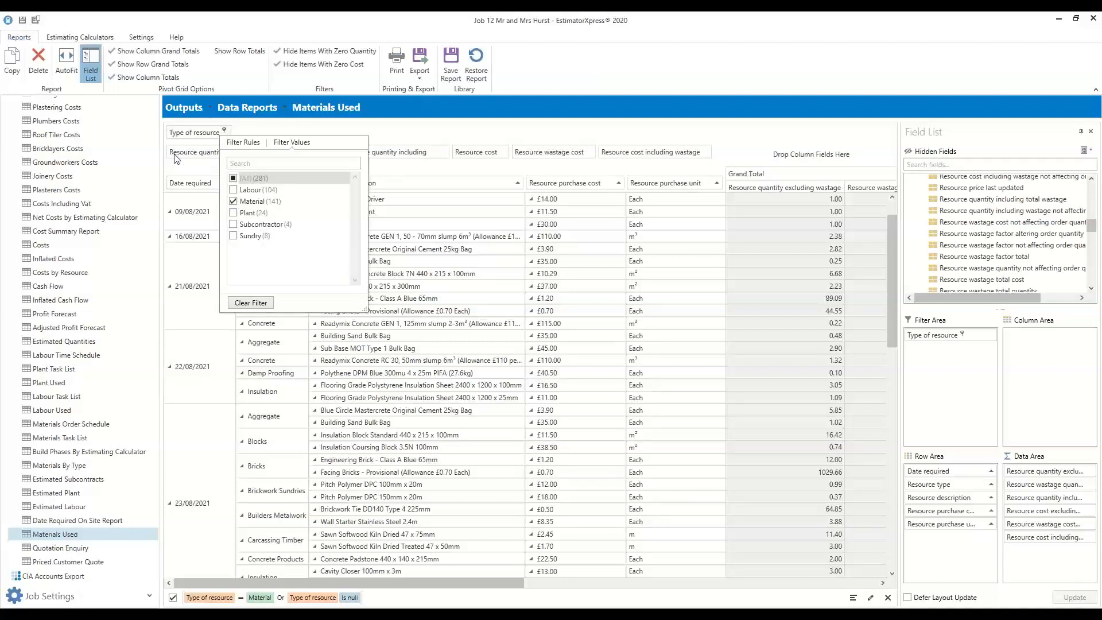
{"action": "left_click", "coordinate": [234, 190]}
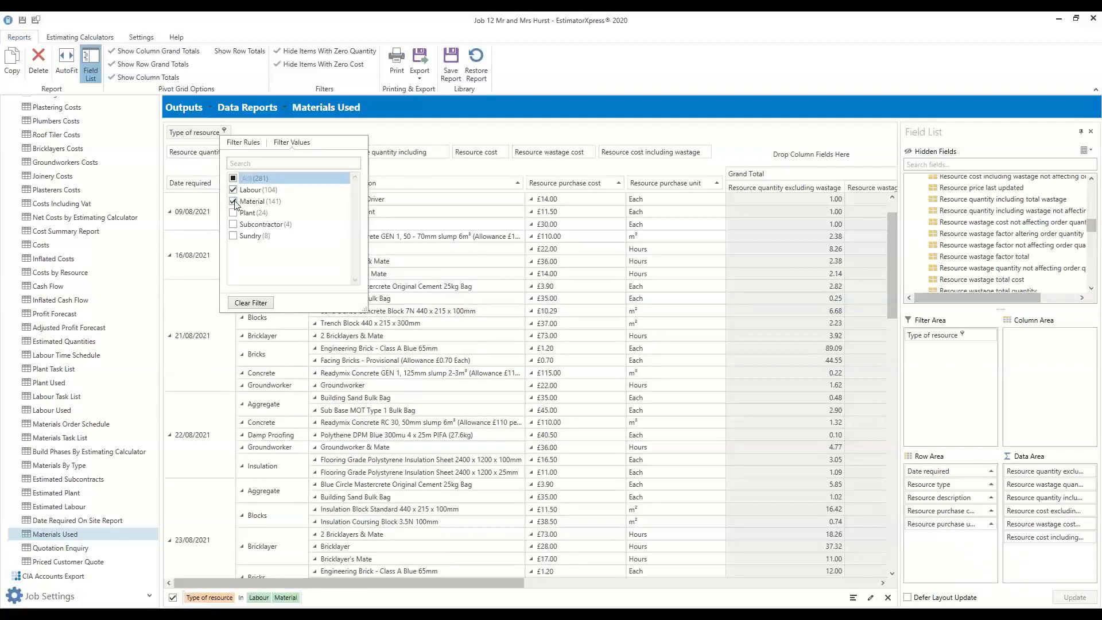
{"action": "left_click", "coordinate": [233, 202]}
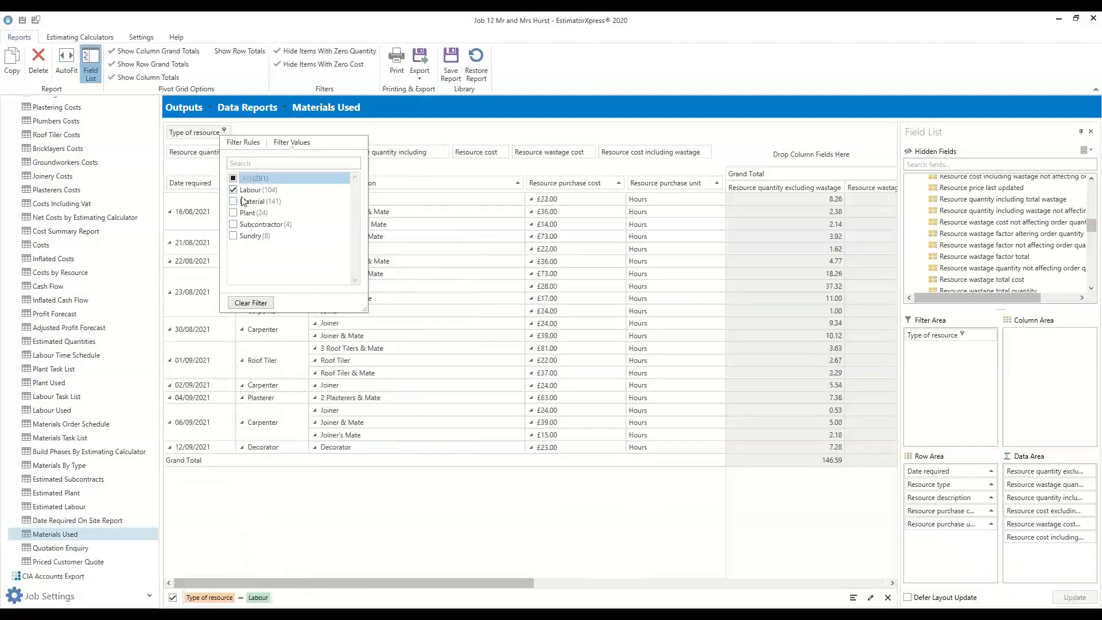
{"action": "left_click", "coordinate": [623, 60]}
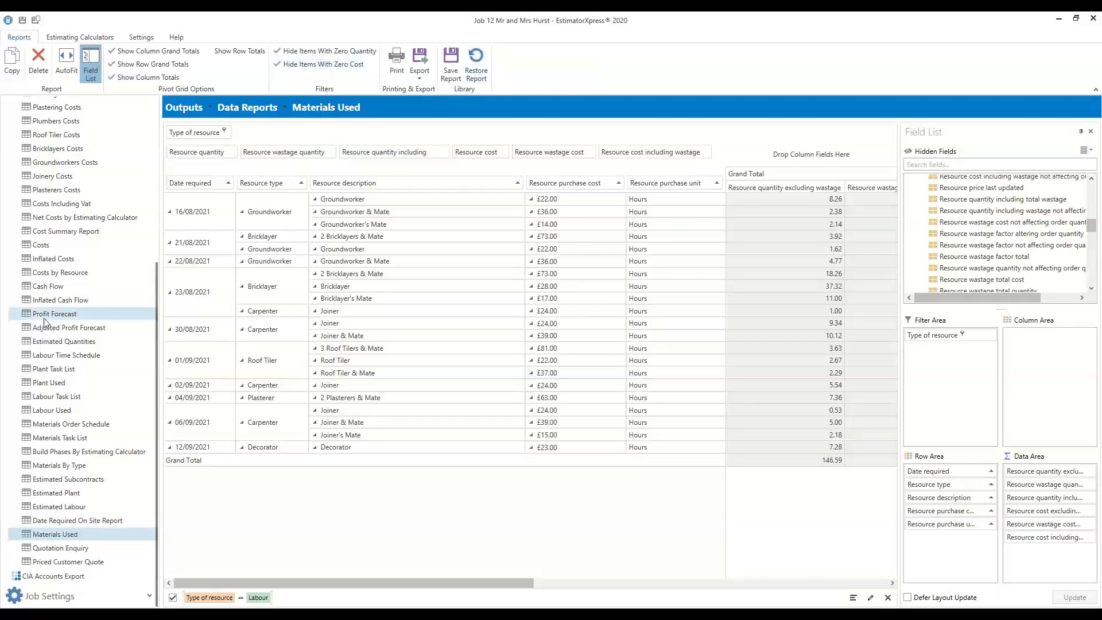
- Open the job's graphs overview and examine the current and cumulative costs at points along the Cost Cash Flow graph
{"action": "scroll", "coordinate": [46, 322], "scroll_direction": "up", "scroll_amount": 5}
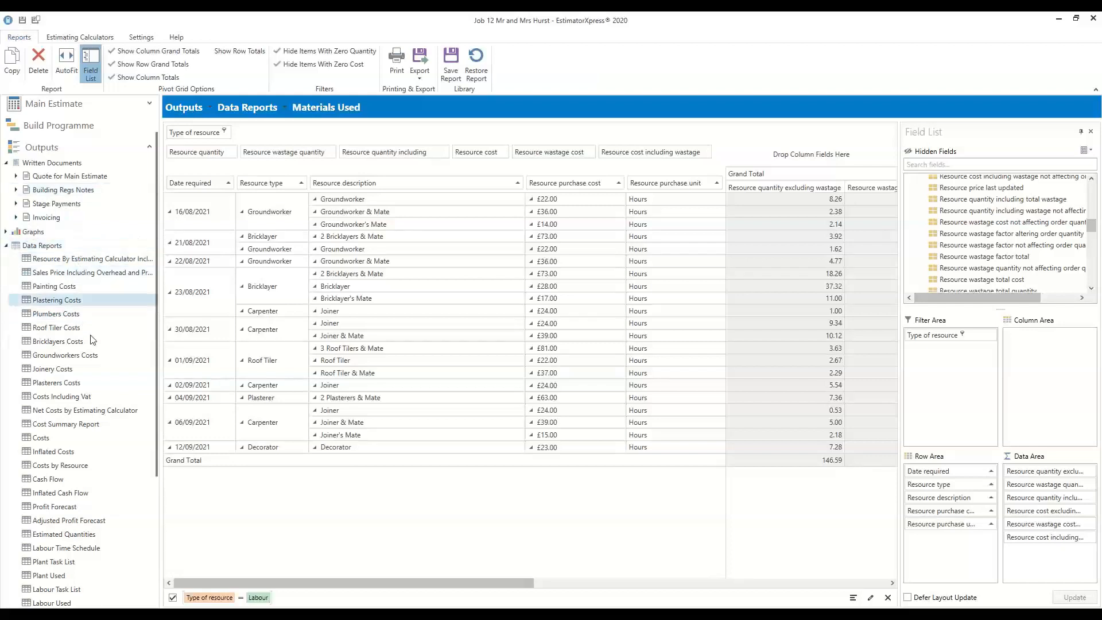
{"action": "scroll", "coordinate": [43, 253], "scroll_direction": "up", "scroll_amount": 1}
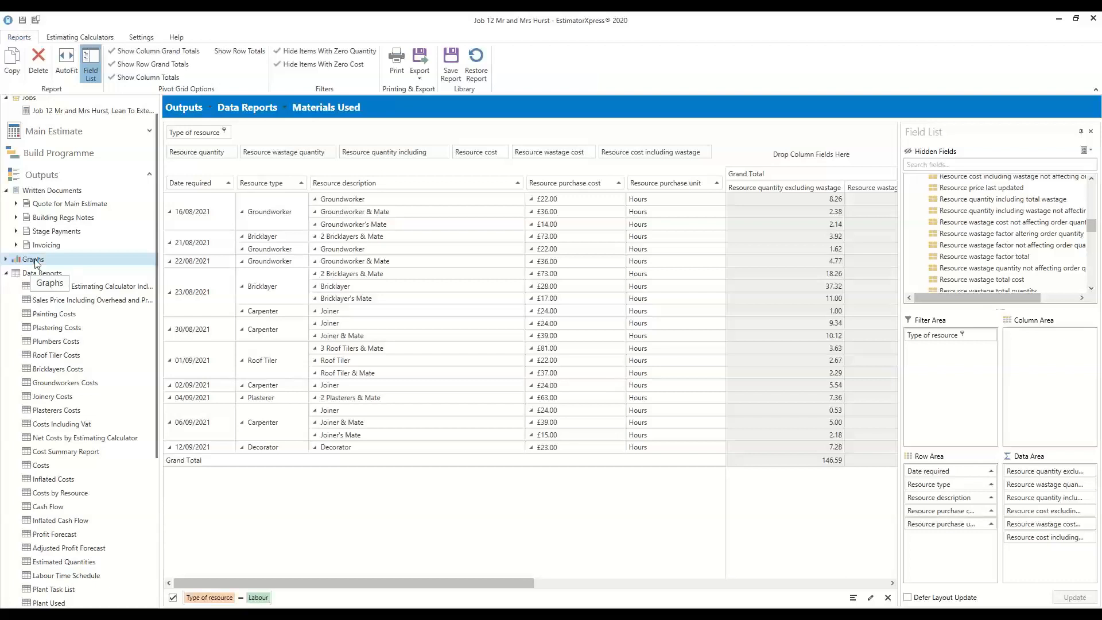
{"action": "left_click", "coordinate": [35, 259]}
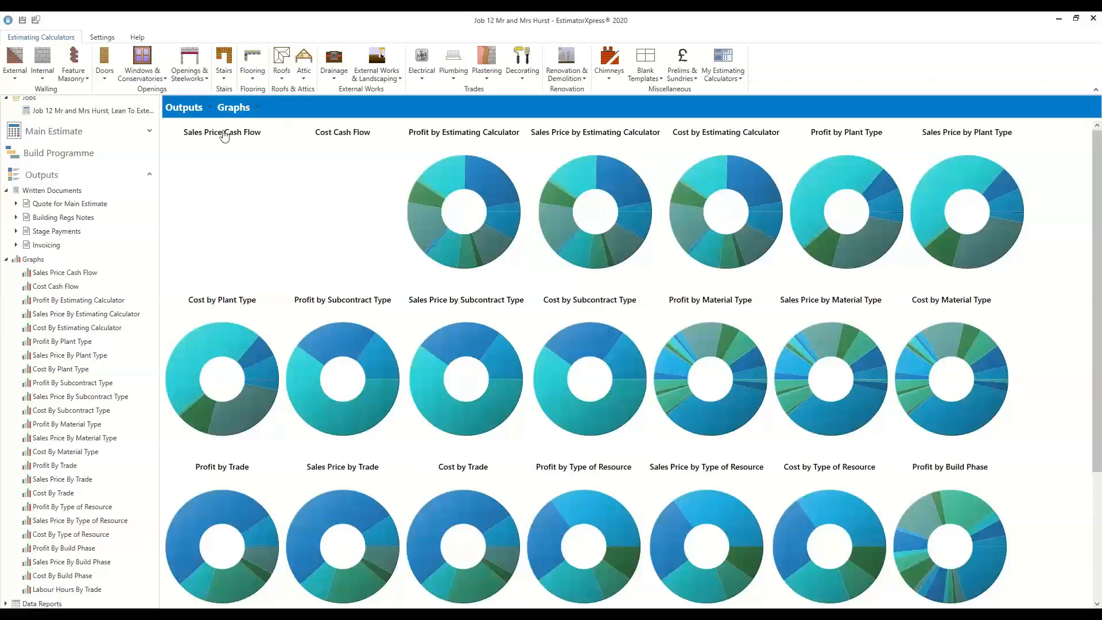
{"action": "left_click", "coordinate": [354, 135]}
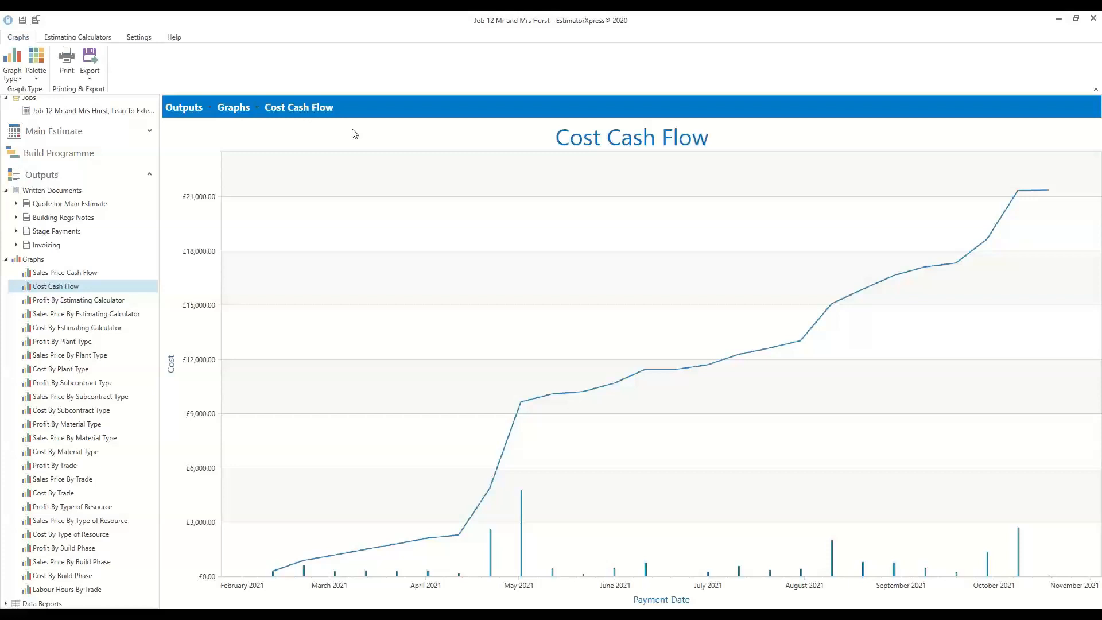
{"action": "mouse_move", "coordinate": [515, 426]}
{"action": "mouse_move", "coordinate": [798, 349]}
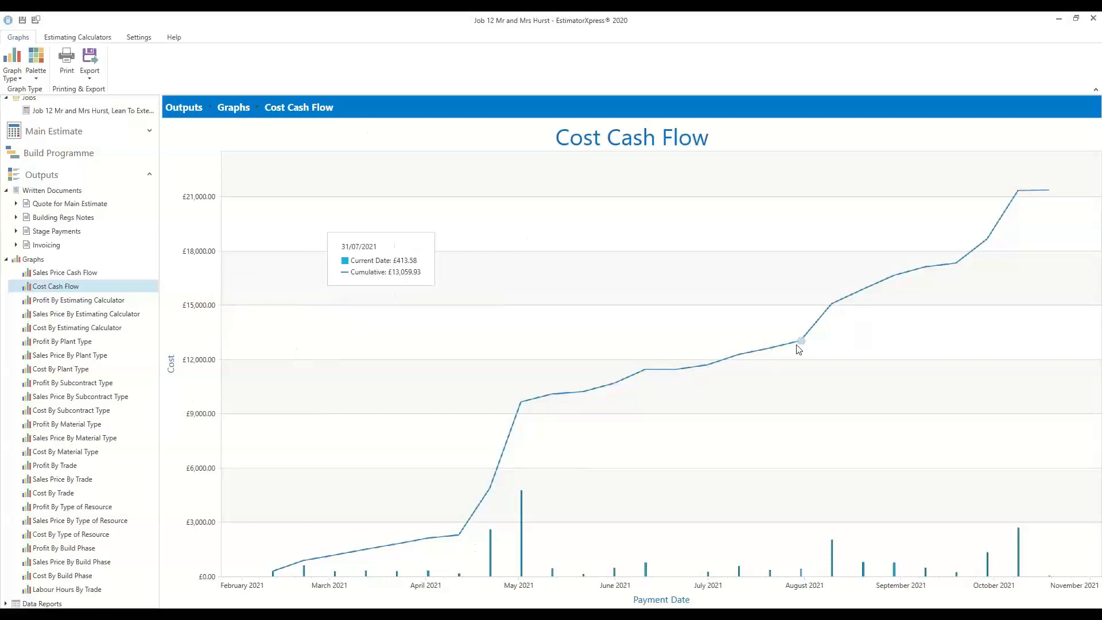
{"action": "mouse_move", "coordinate": [759, 359]}
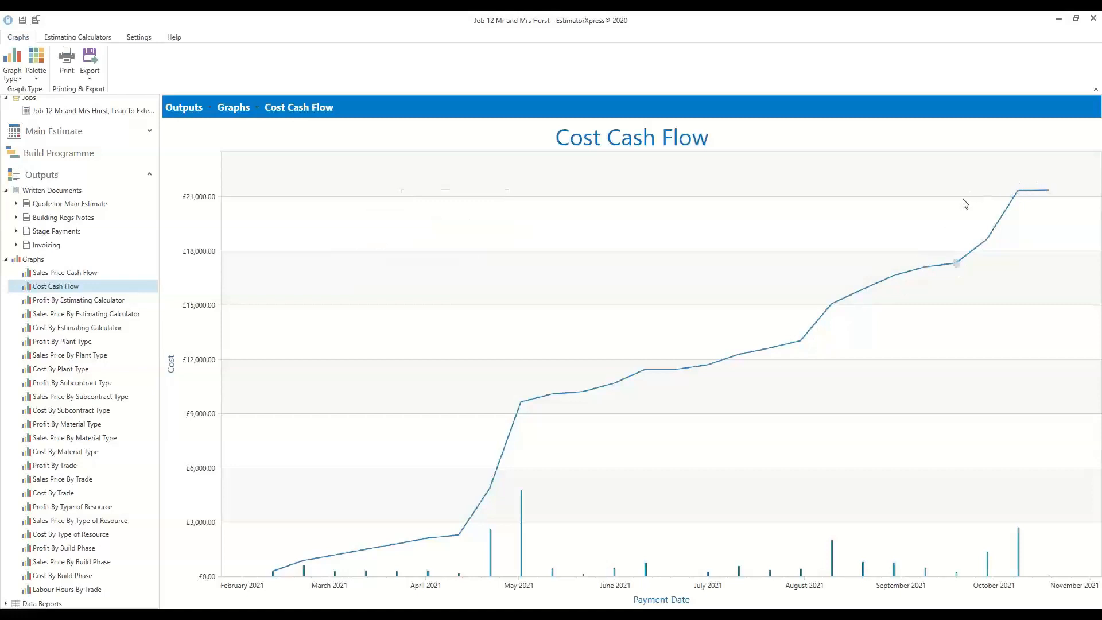
- Return to the graphs overview, look through the available graphs, and open Sales Price By Build Phase
{"action": "left_click", "coordinate": [94, 263]}
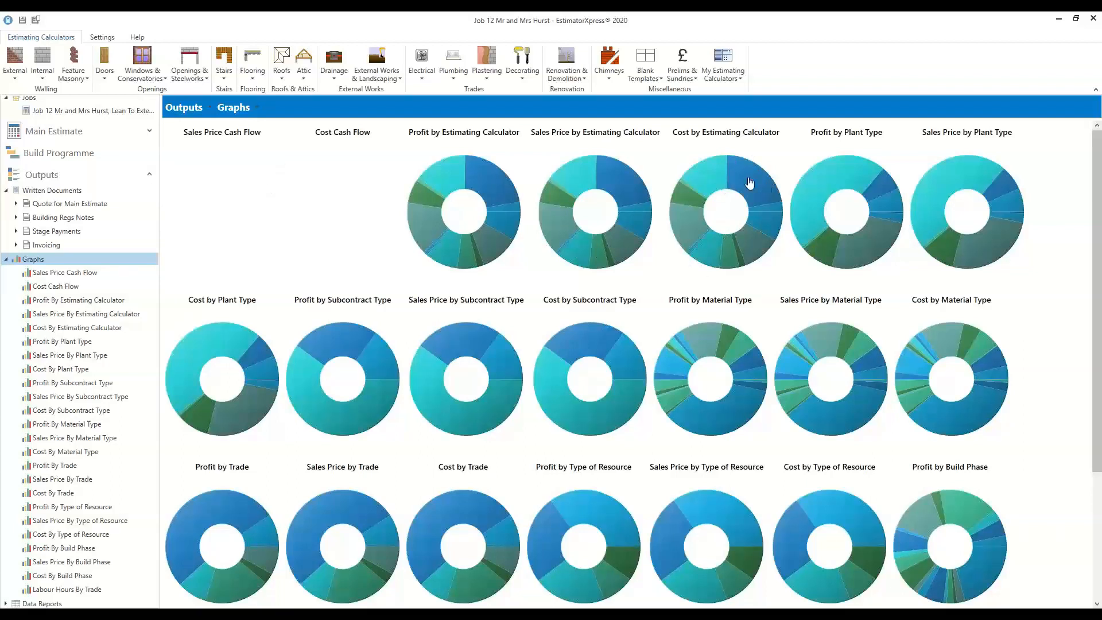
{"action": "mouse_move", "coordinate": [750, 182]}
{"action": "scroll", "coordinate": [470, 537], "scroll_direction": "down", "scroll_amount": 2}
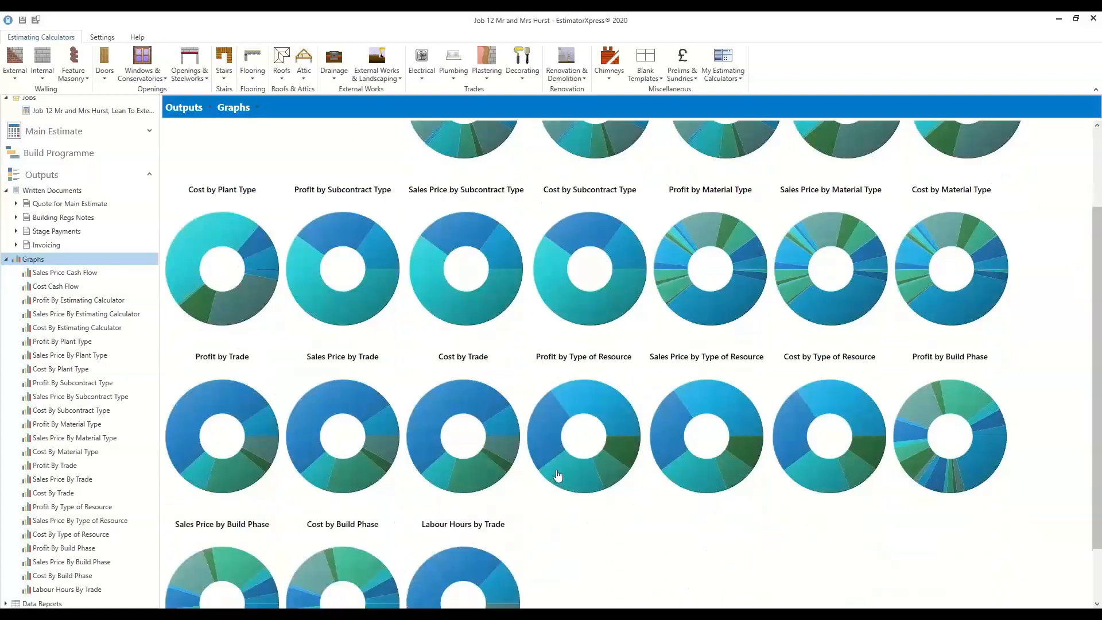
{"action": "scroll", "coordinate": [558, 476], "scroll_direction": "down", "scroll_amount": 2}
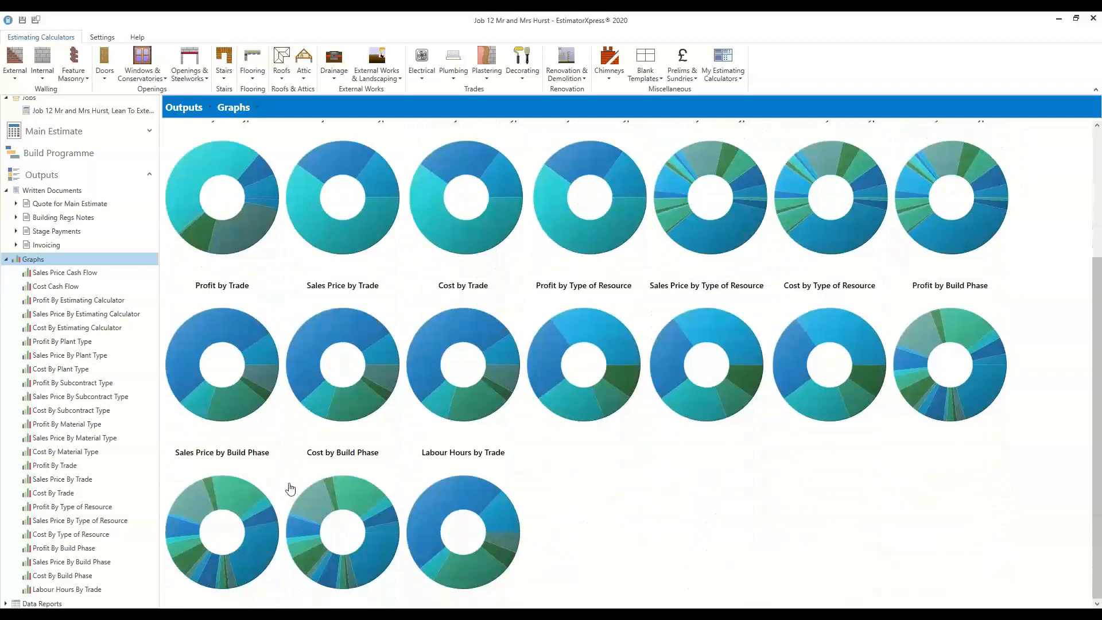
{"action": "left_click", "coordinate": [233, 491]}
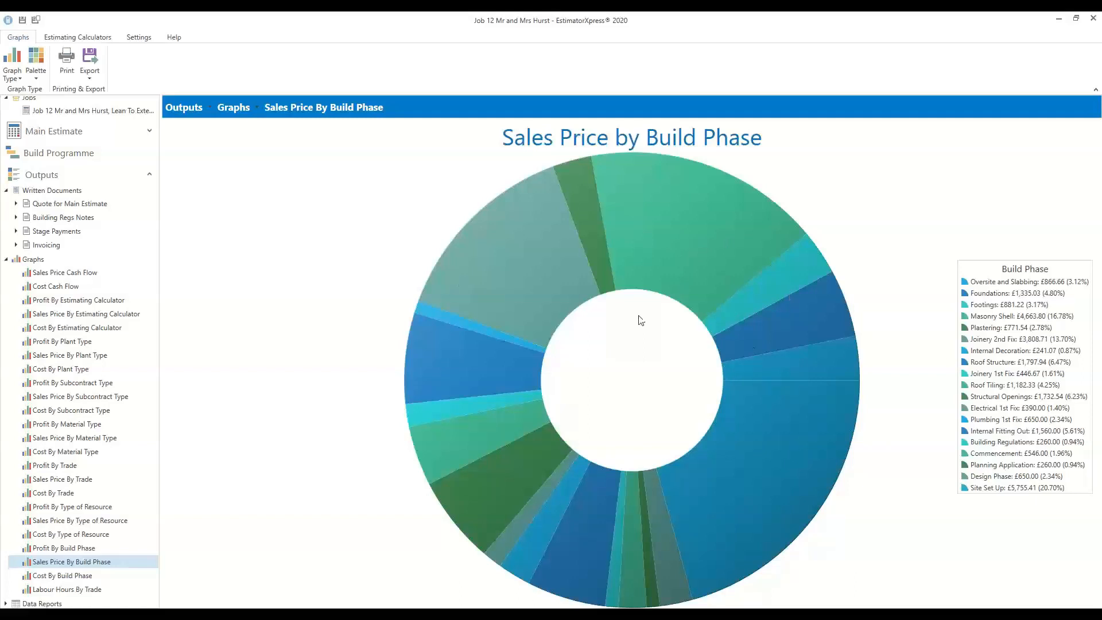
- Change the Sales Price By Build Phase graph to a 3D Pie Chart with the Northern Lights palette, after trying Terracotta Pie
{"action": "left_click", "coordinate": [16, 78]}
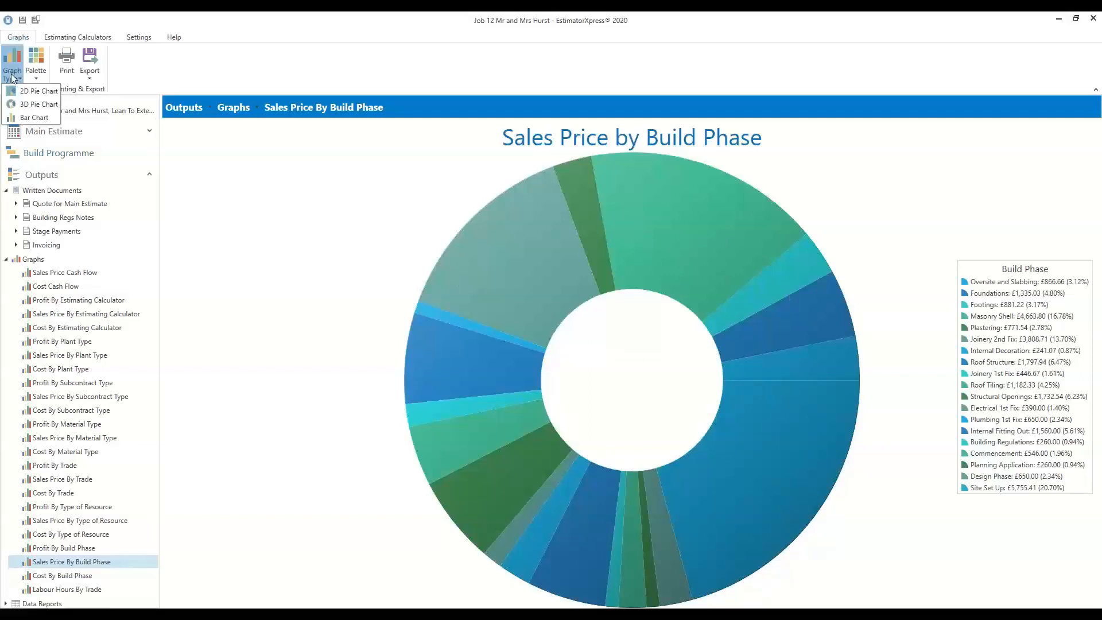
{"action": "left_click", "coordinate": [46, 106]}
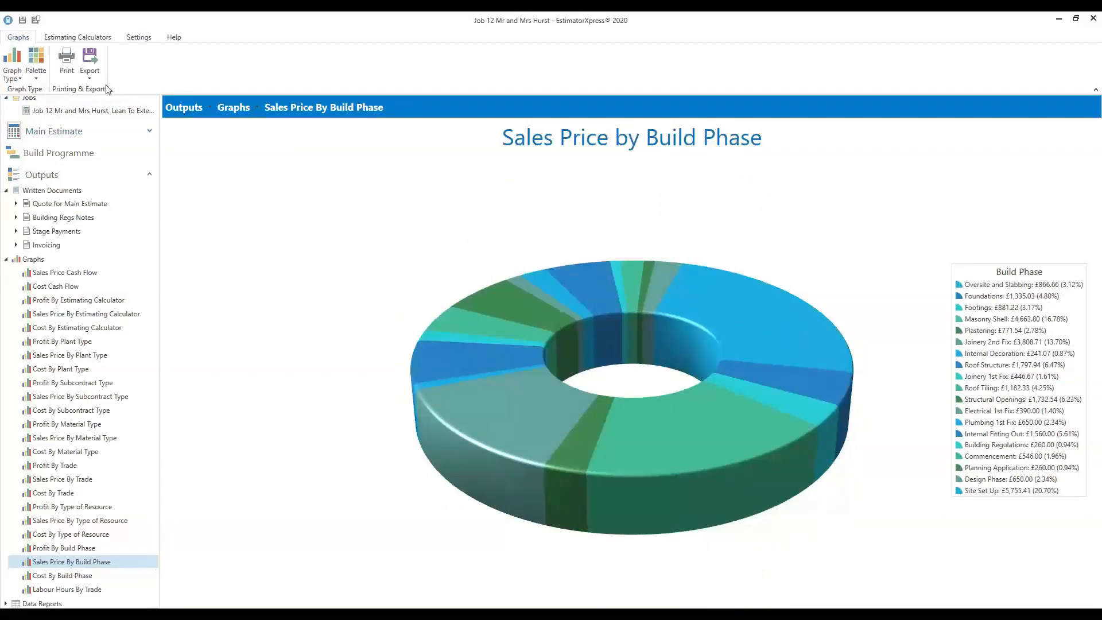
{"action": "left_click", "coordinate": [37, 77]}
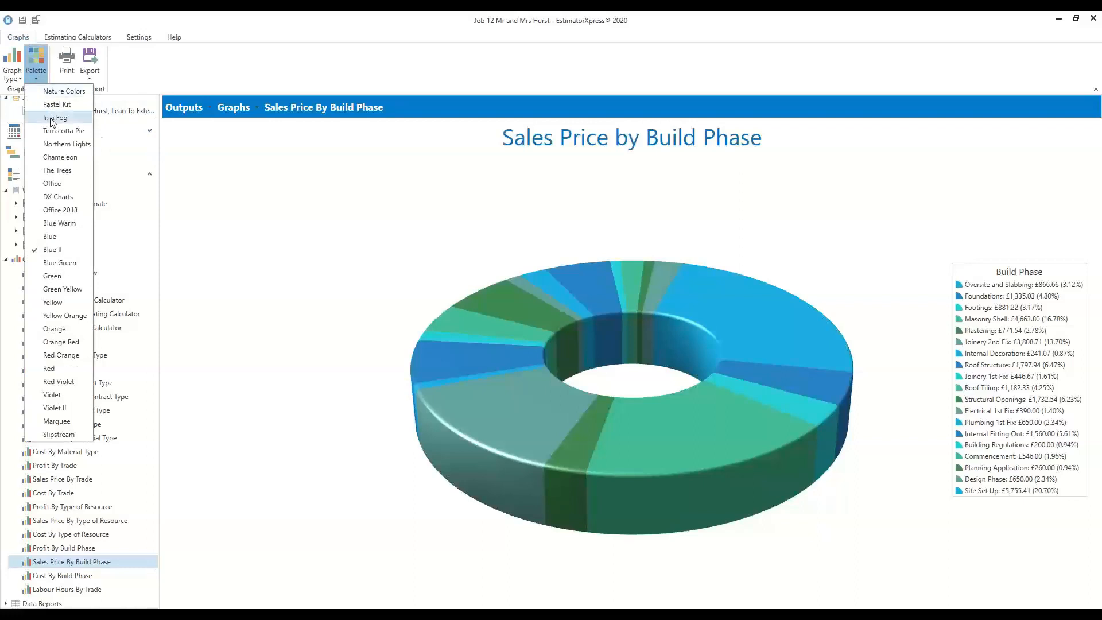
{"action": "left_click", "coordinate": [69, 132]}
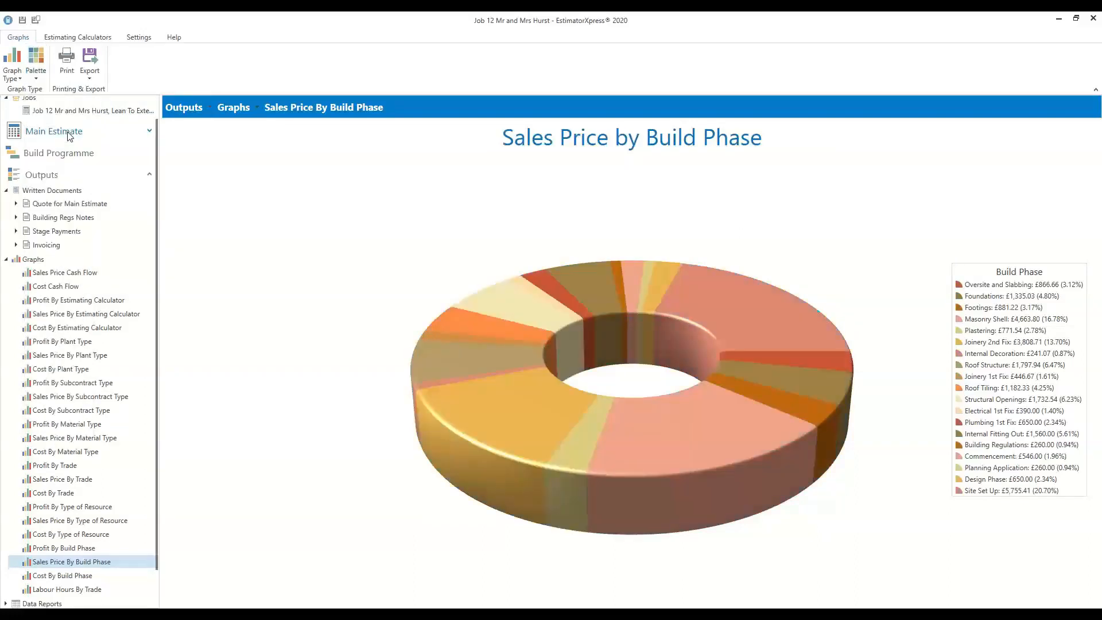
{"action": "left_click", "coordinate": [36, 77]}
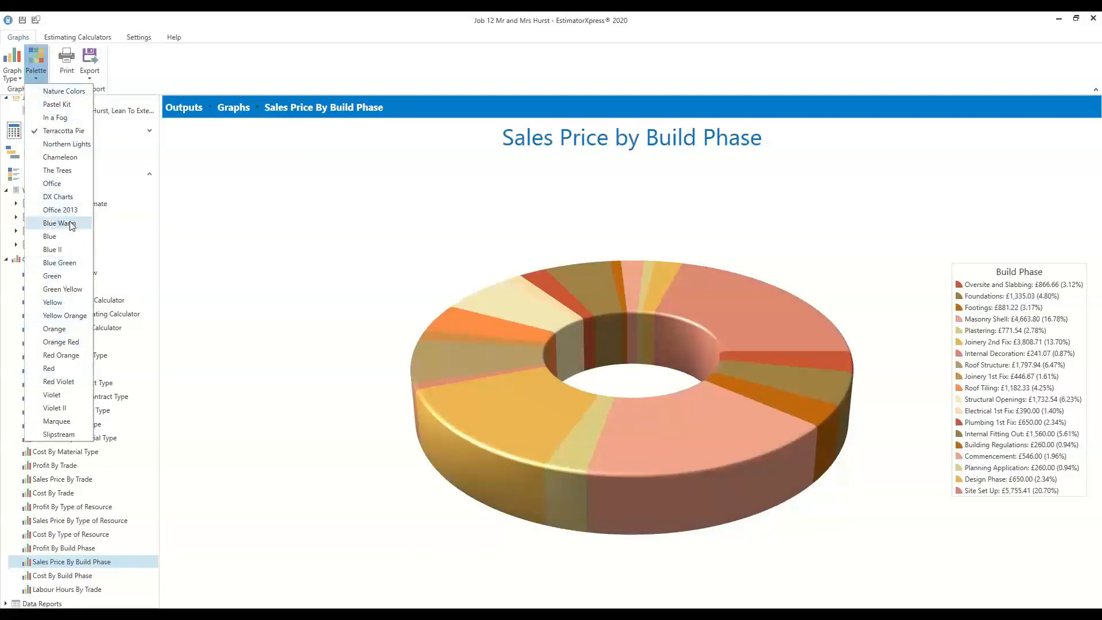
{"action": "left_click", "coordinate": [67, 143]}
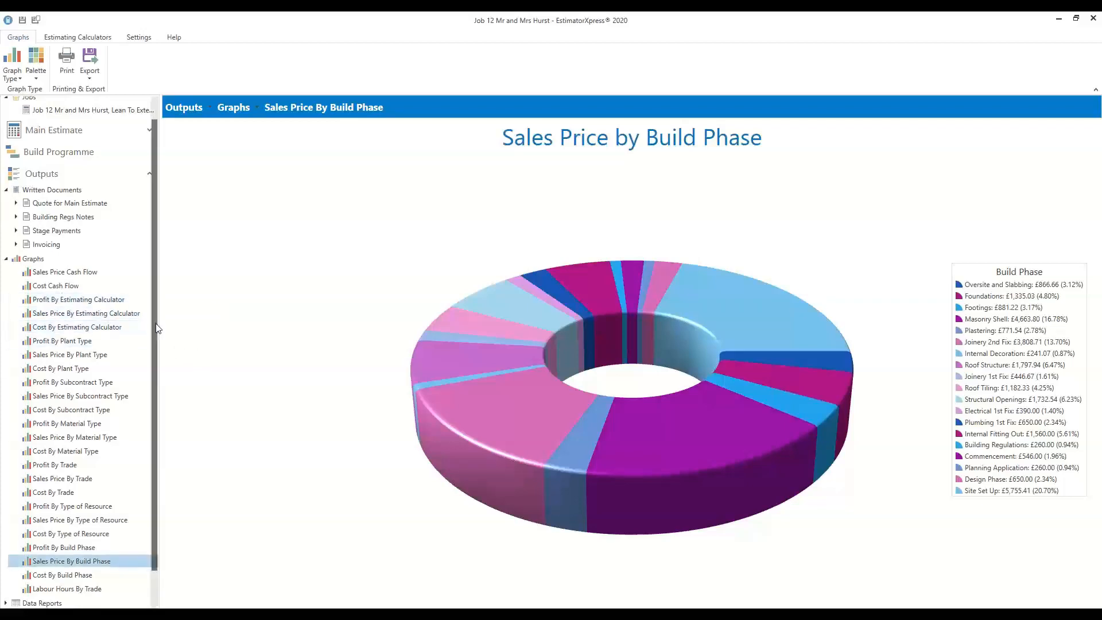
- Expand the job settings and view the Client Contact Details page and the Overhead, Profit & Inflation page
{"action": "scroll", "coordinate": [151, 391], "scroll_direction": "down", "scroll_amount": 1}
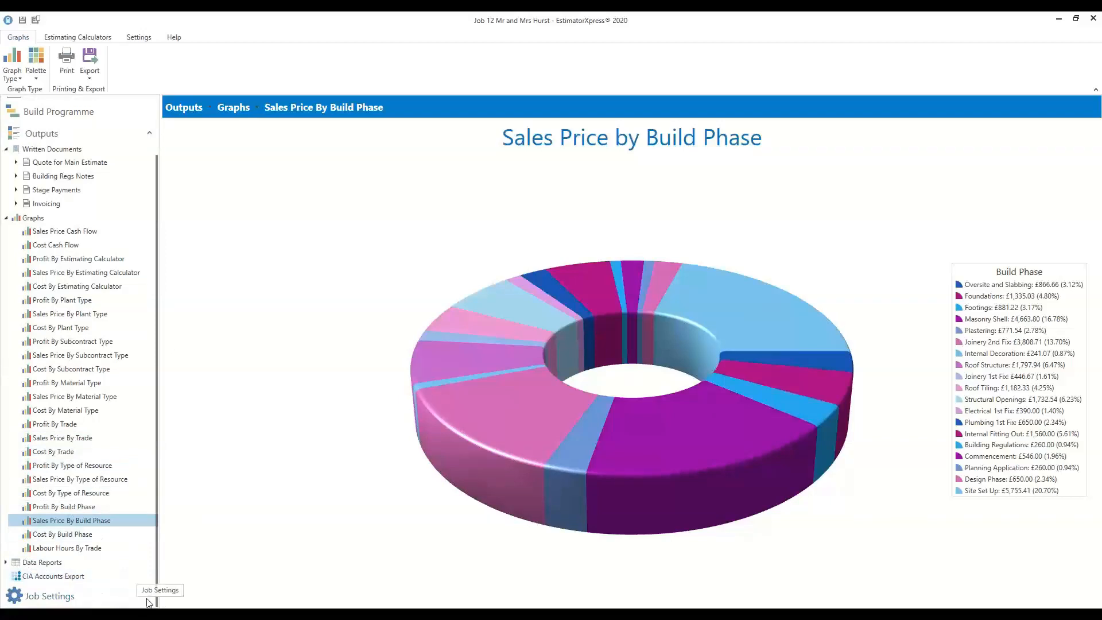
{"action": "left_click", "coordinate": [149, 596]}
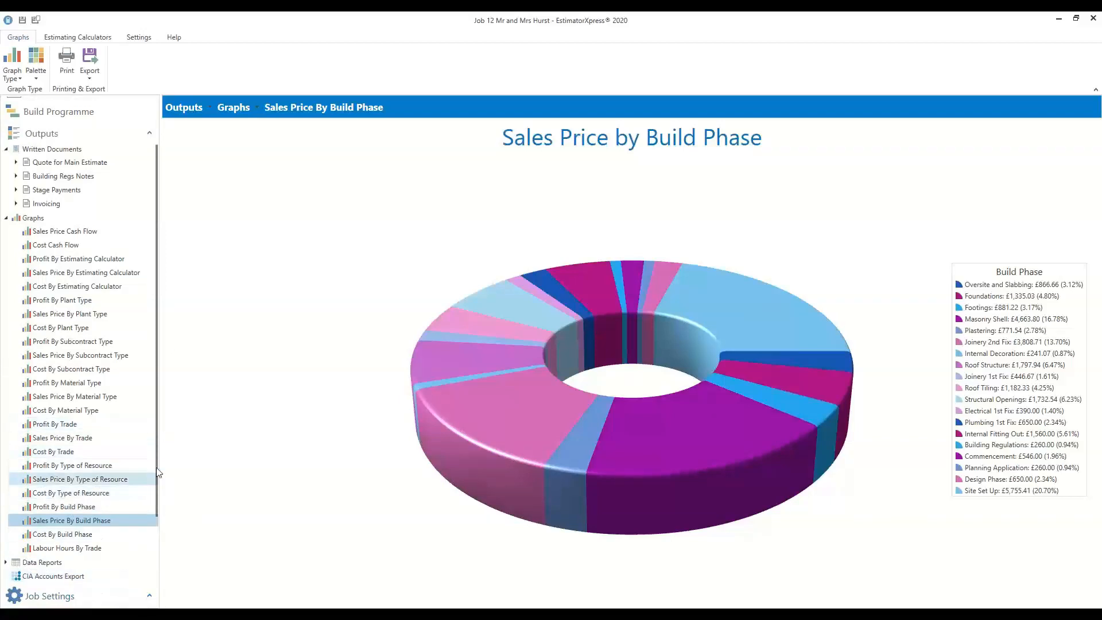
{"action": "left_click_drag", "start_coordinate": [153, 466], "coordinate": [155, 567]}
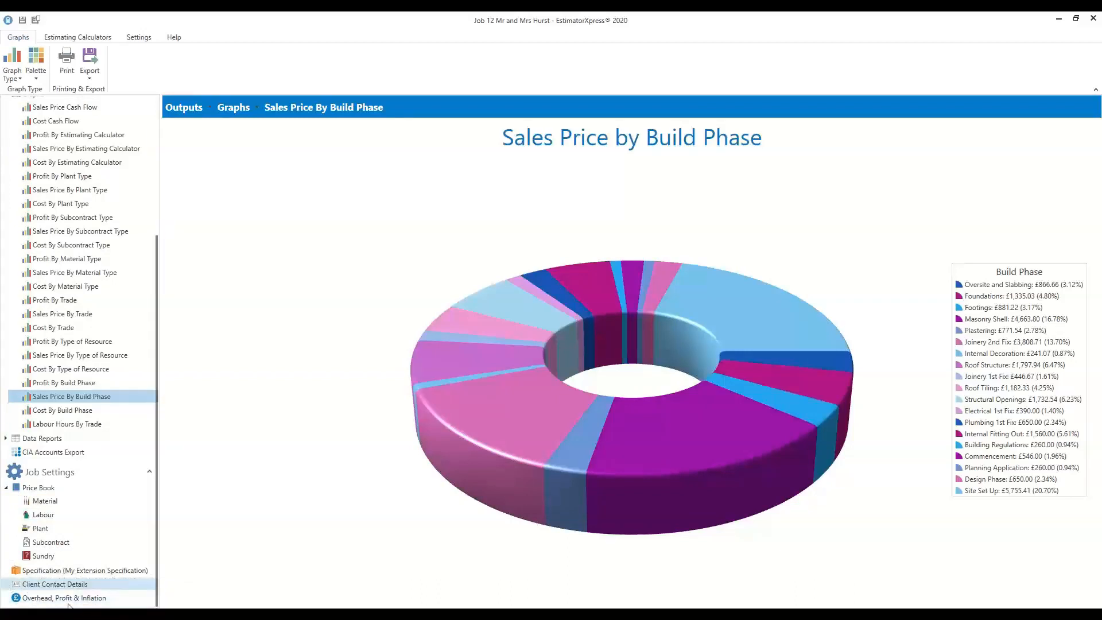
{"action": "left_click", "coordinate": [70, 586]}
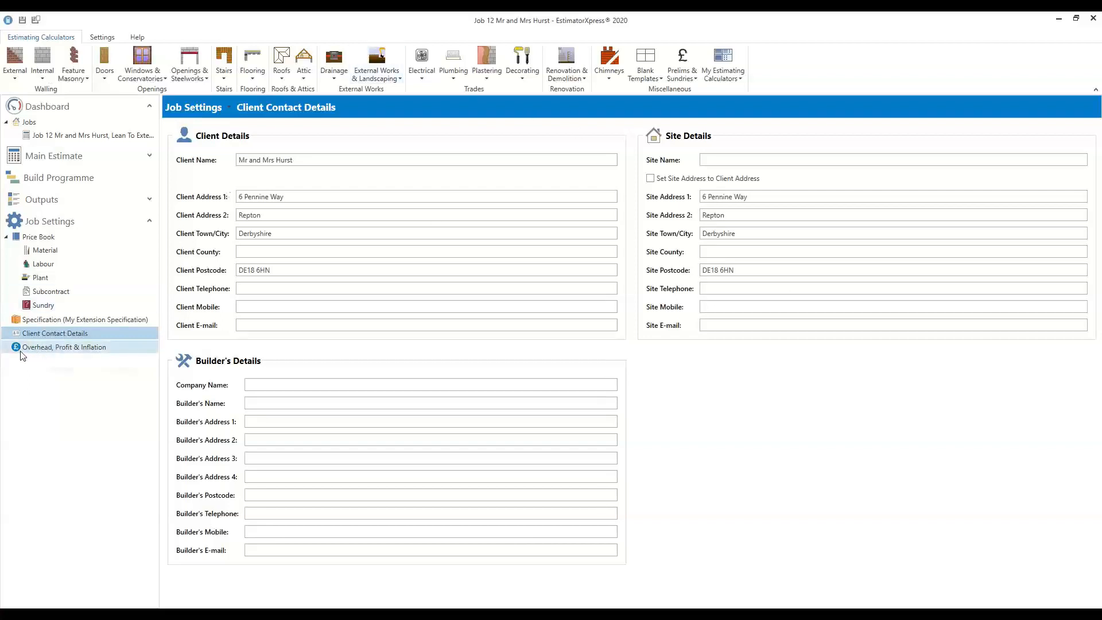
{"action": "left_click", "coordinate": [44, 351]}
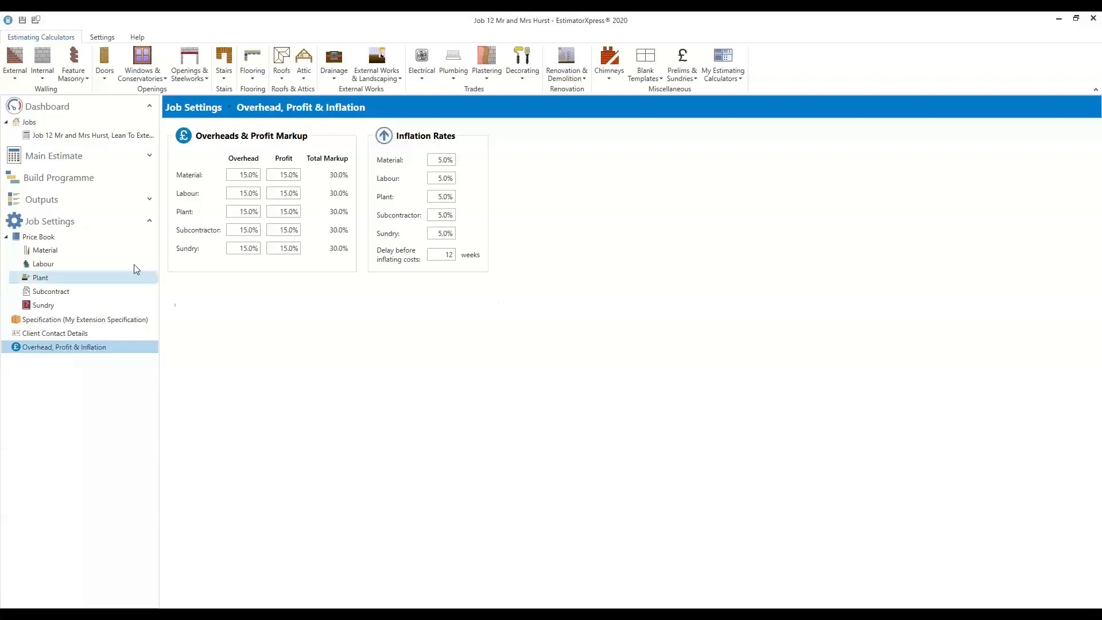
- Open the Quote for Main Estimate among the written documents and review its sections, including the Header/Footer and Summary
{"action": "left_click", "coordinate": [150, 201]}
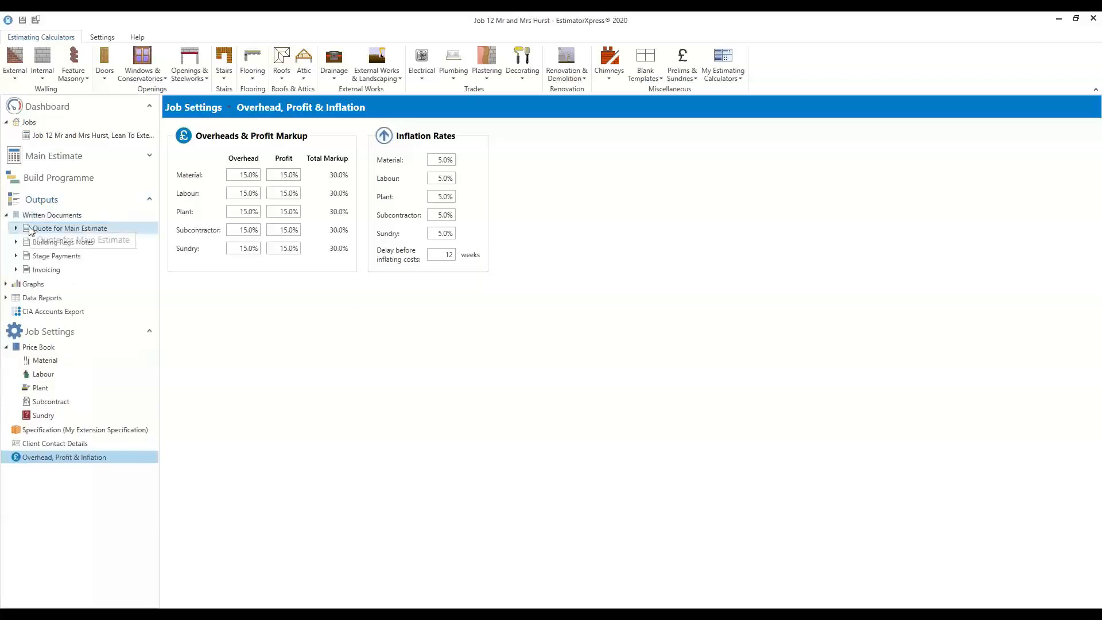
{"action": "left_click", "coordinate": [113, 228]}
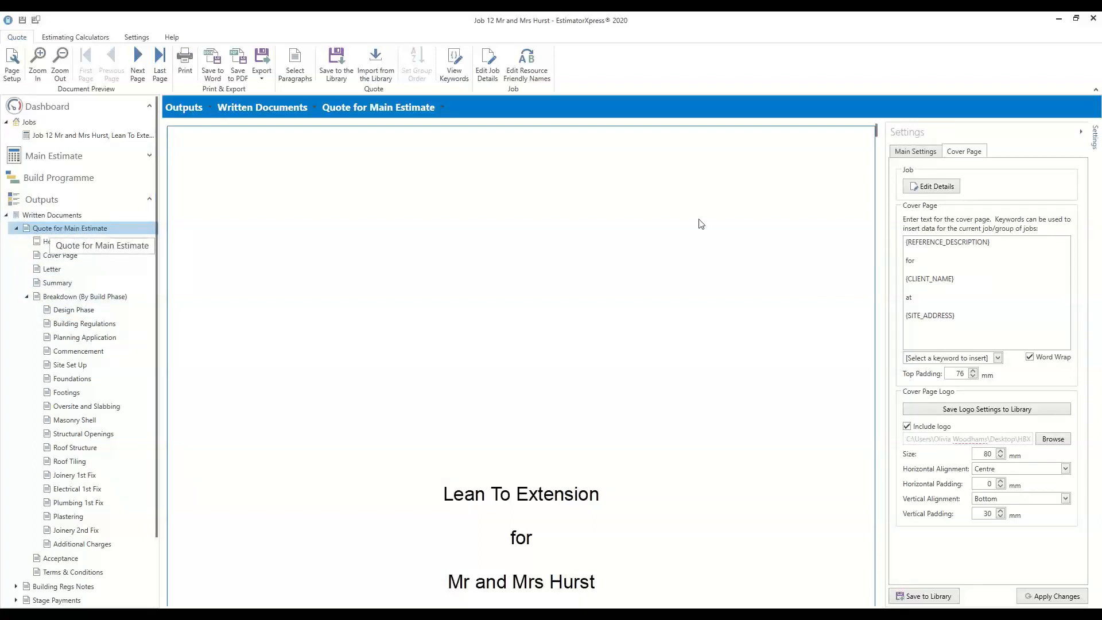
{"action": "mouse_move", "coordinate": [878, 133]}
{"action": "left_mouse_down"}
{"action": "mouse_move", "coordinate": [870, 275]}
{"action": "mouse_move", "coordinate": [871, 119]}
{"action": "left_mouse_up"}
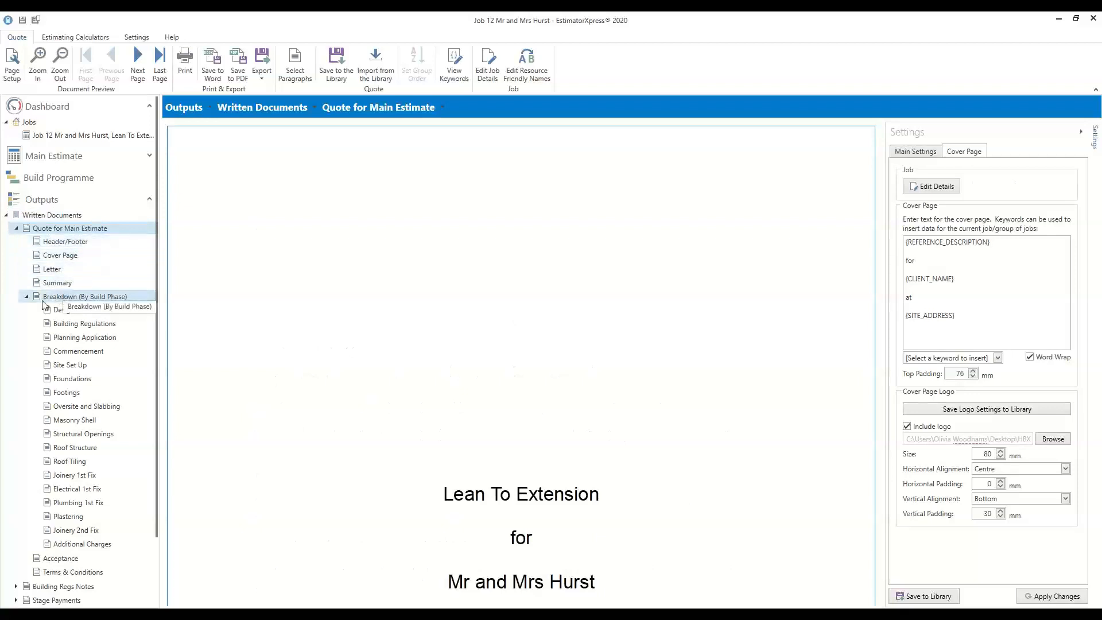
{"action": "left_click", "coordinate": [26, 297]}
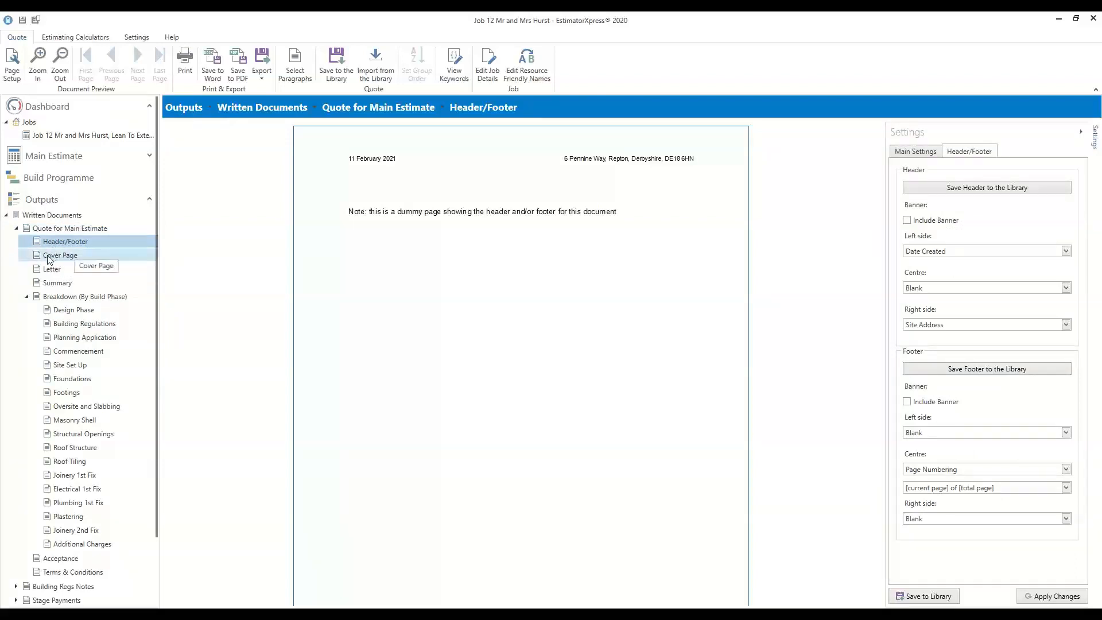
{"action": "left_click", "coordinate": [49, 259]}
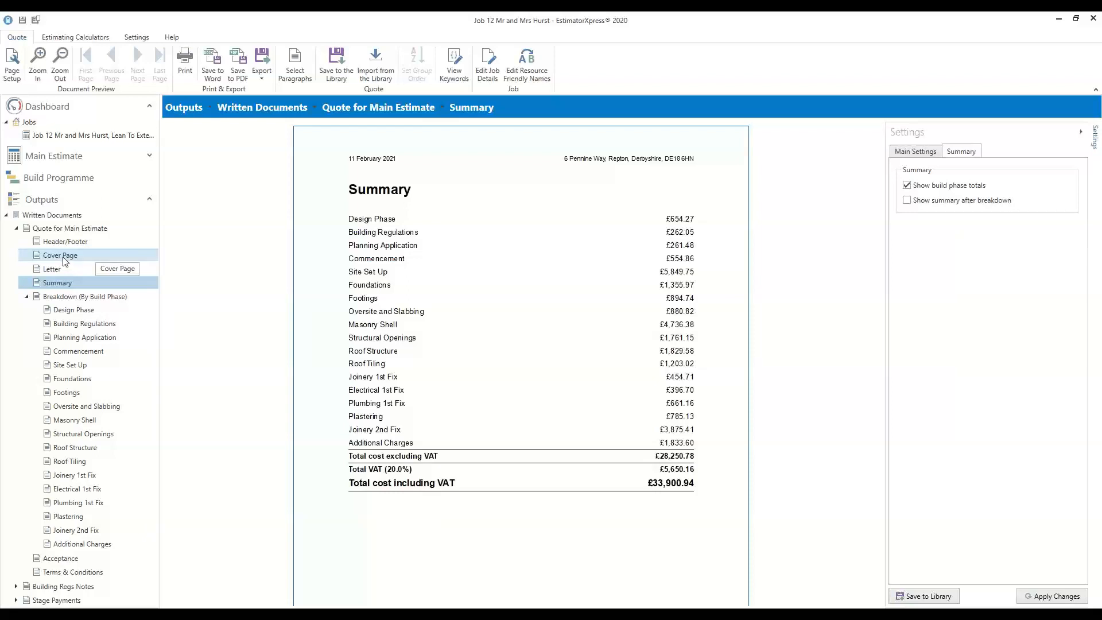
- Return to the full Quote for Main Estimate and compare its cover page settings with its main settings
{"action": "left_click", "coordinate": [89, 229]}
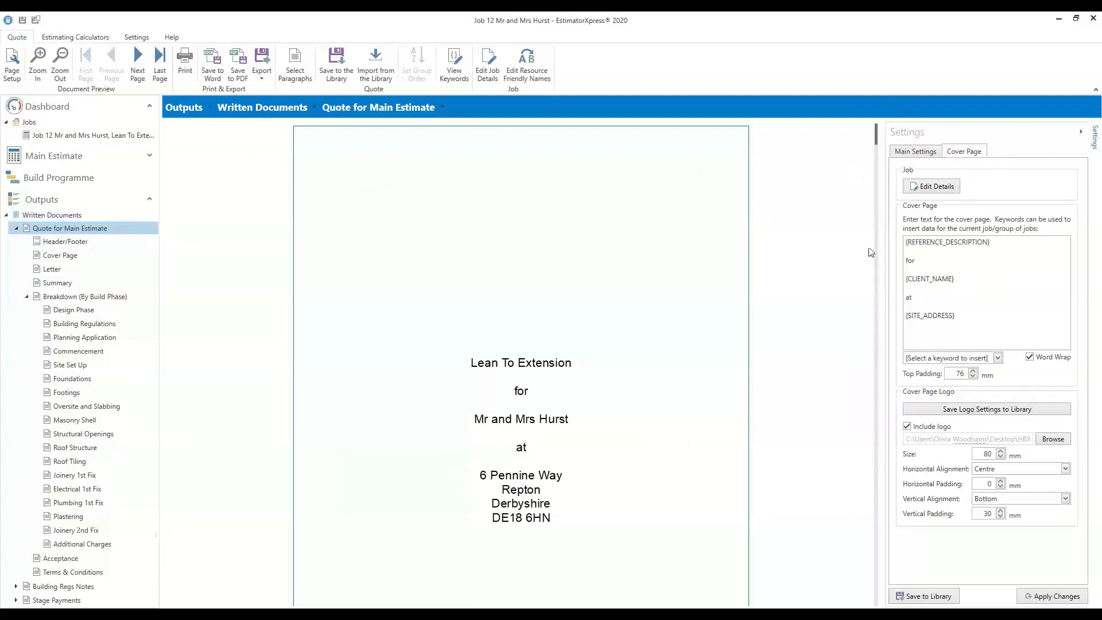
{"action": "left_click", "coordinate": [916, 152]}
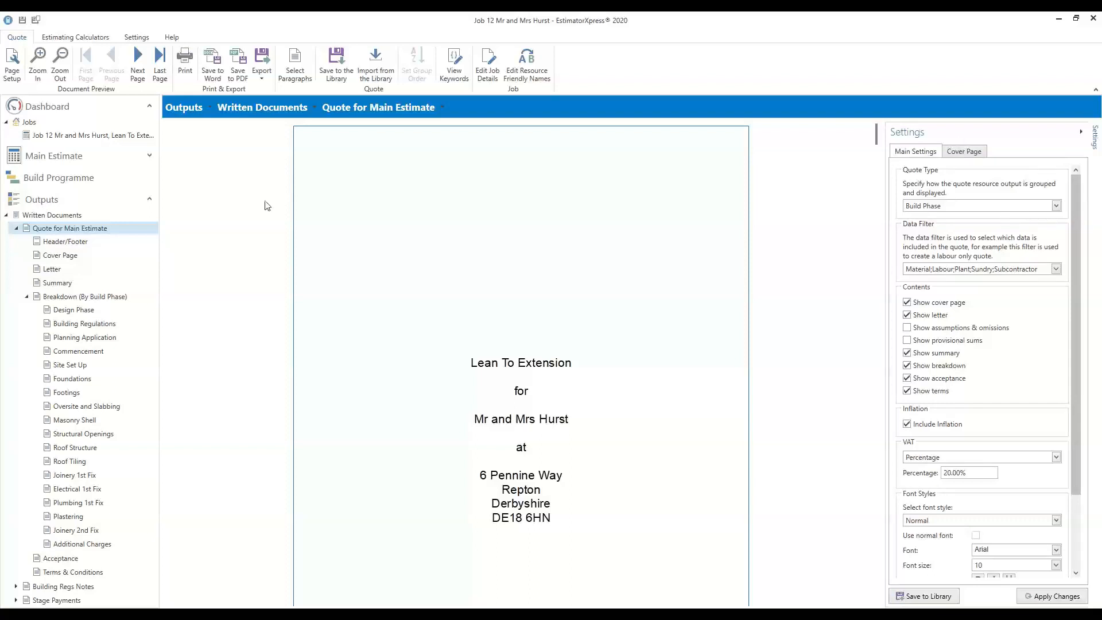
{"action": "left_click", "coordinate": [964, 153]}
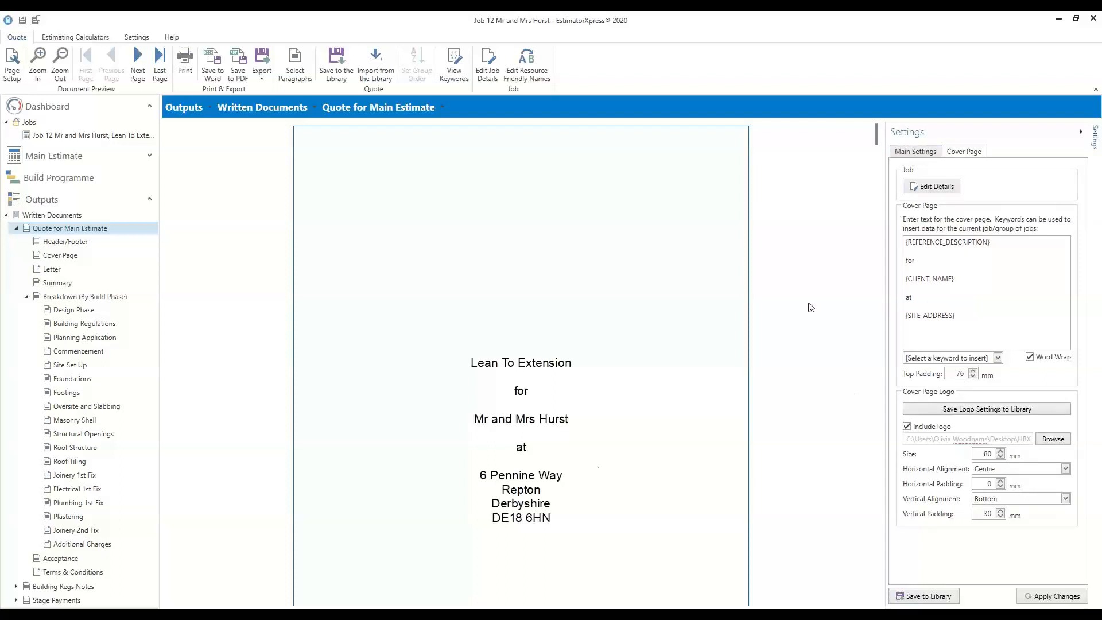
{"action": "left_click", "coordinate": [924, 153]}
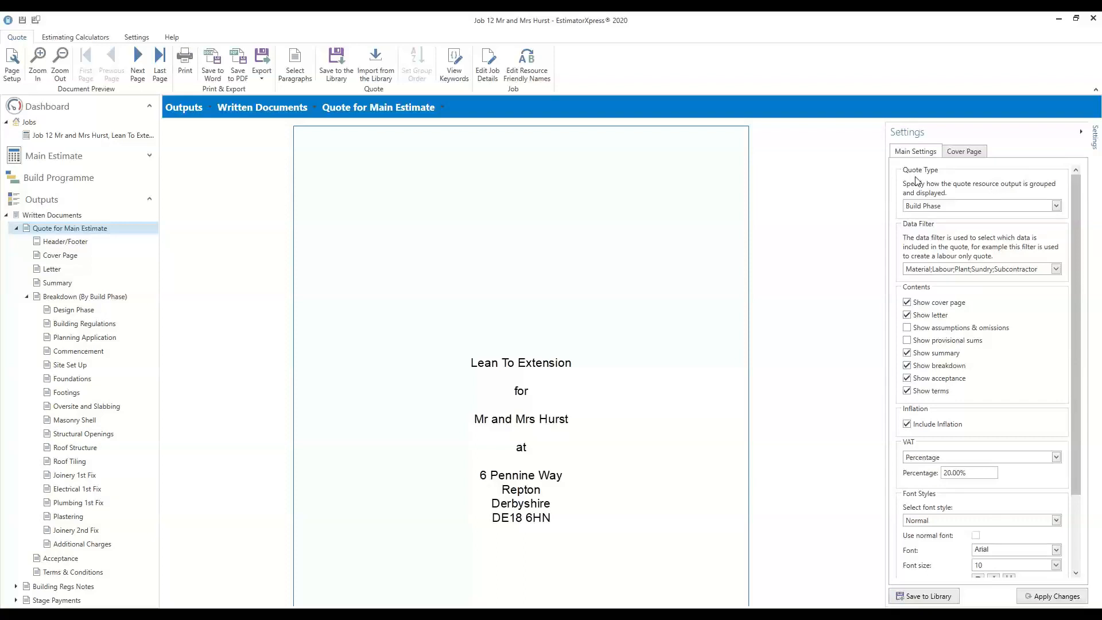
- Keep the quote grouped by Build Phase and limit its data filter to Labour only
{"action": "left_click", "coordinate": [1057, 206]}
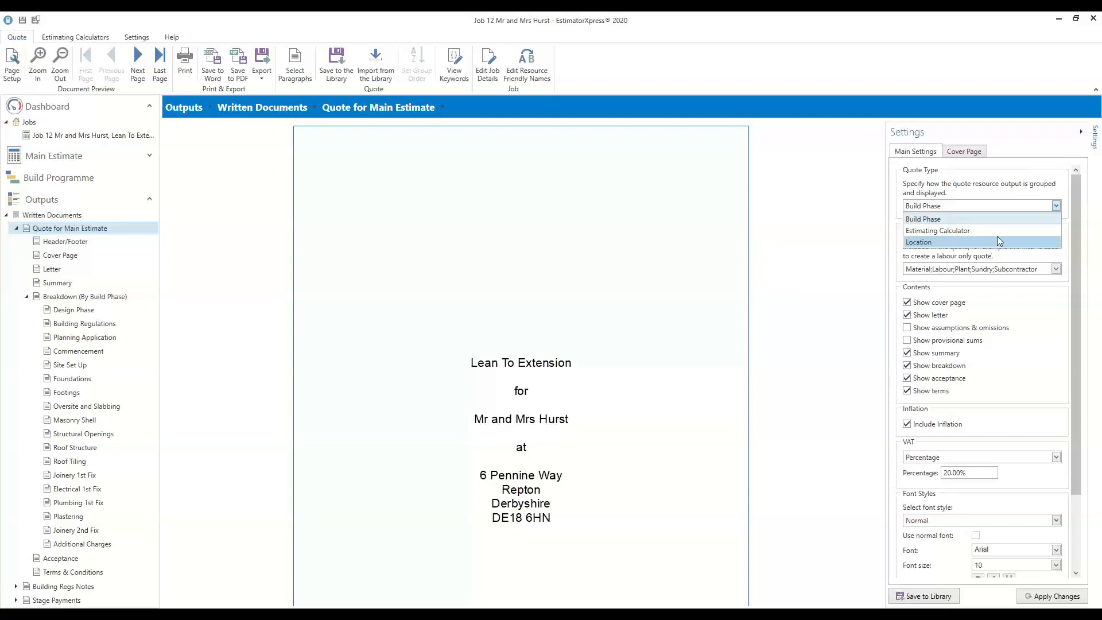
{"action": "left_click", "coordinate": [1011, 220]}
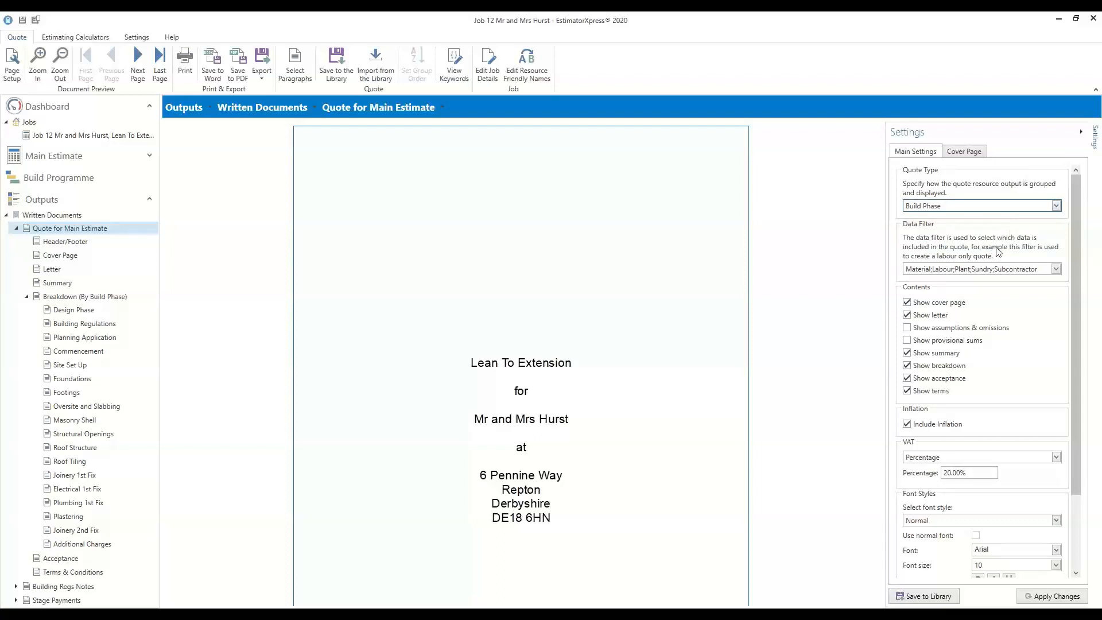
{"action": "left_click_drag", "start_coordinate": [1074, 227], "coordinate": [1076, 241]}
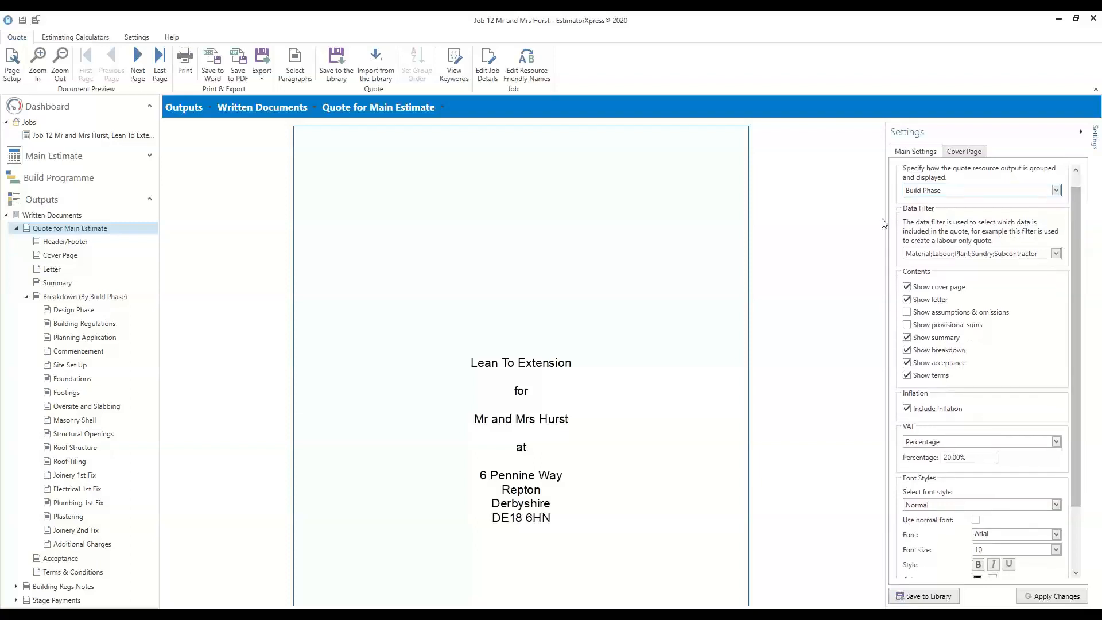
{"action": "left_click", "coordinate": [1056, 254]}
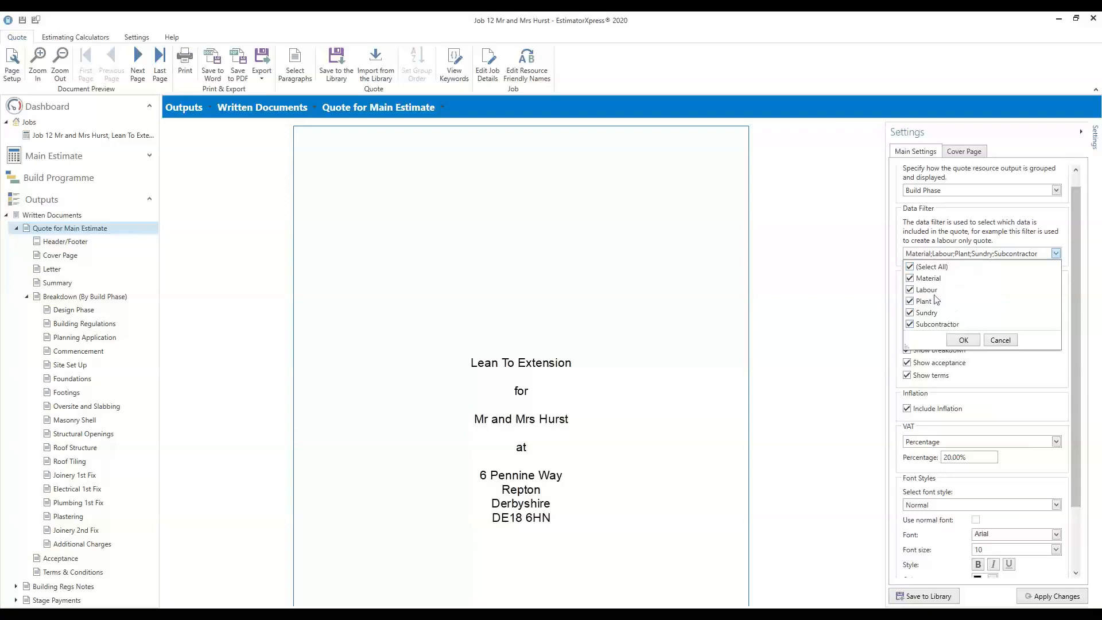
{"action": "left_click", "coordinate": [911, 266]}
{"action": "left_click", "coordinate": [910, 289]}
{"action": "left_click", "coordinate": [967, 340]}
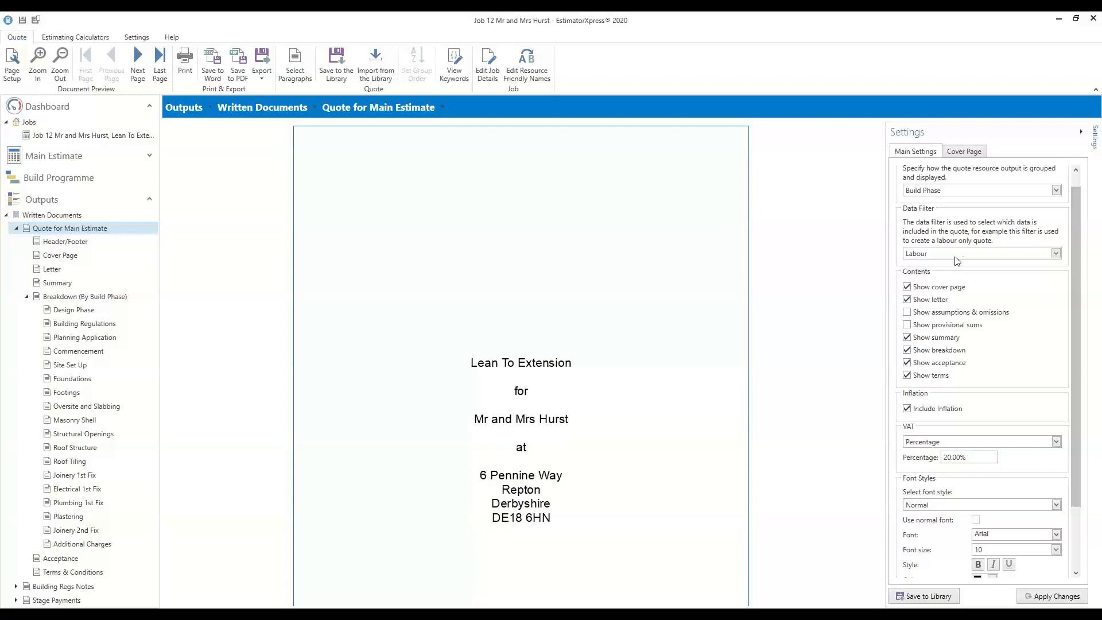
- Restore the quote's data filter to include all resource types
{"action": "left_click", "coordinate": [1056, 255]}
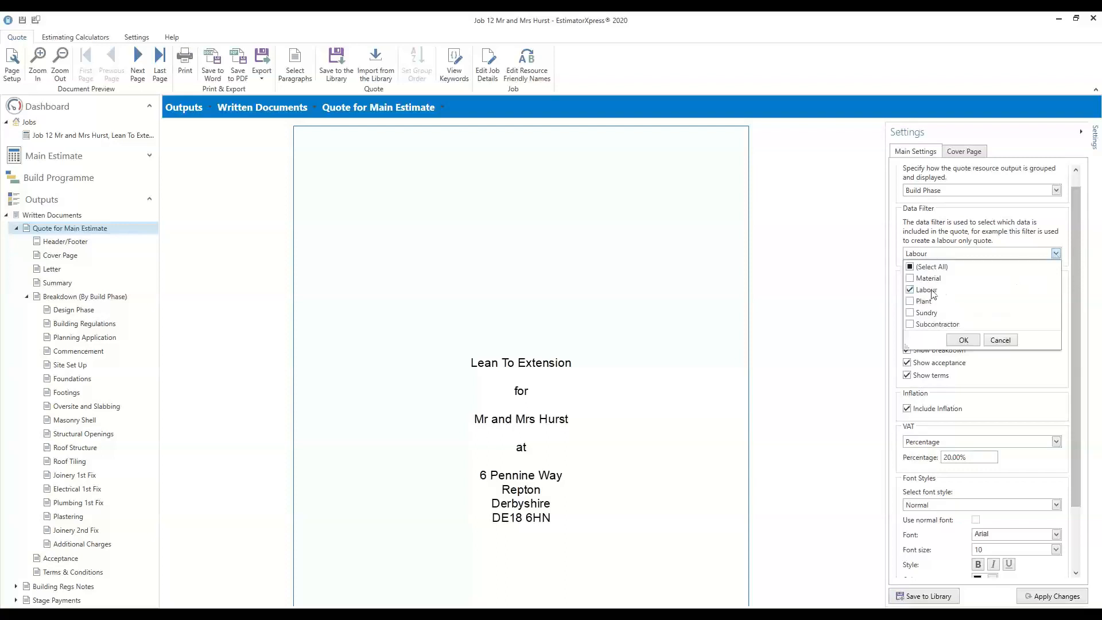
{"action": "left_click", "coordinate": [911, 267]}
{"action": "left_click", "coordinate": [963, 340]}
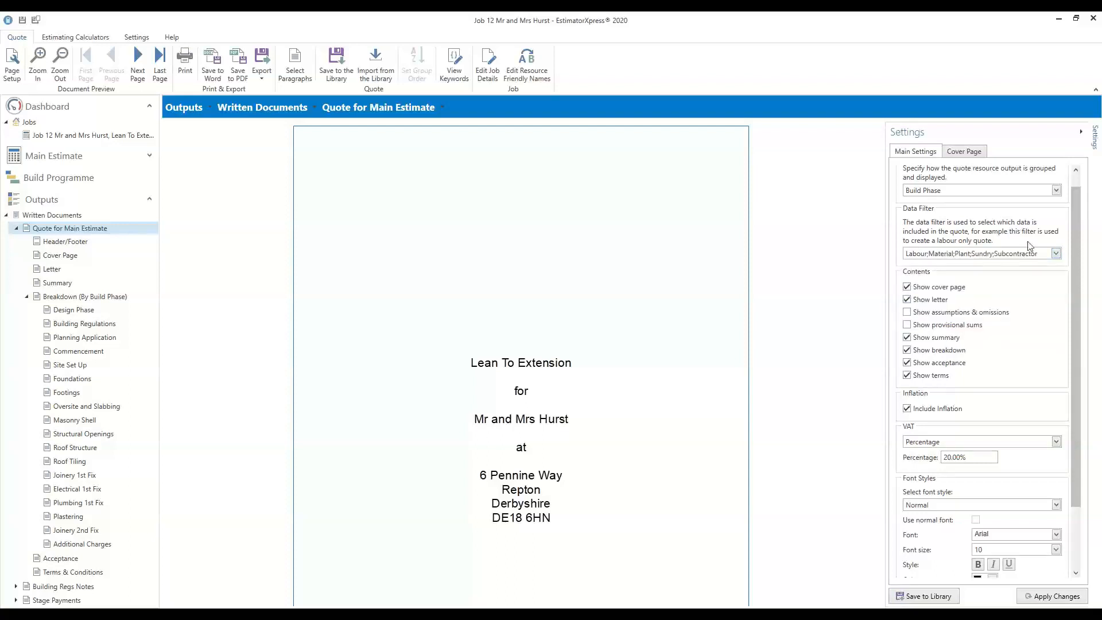
- Exclude the terms from the quote contents, and include assumptions & omissions and provisional sums
{"action": "left_click_drag", "start_coordinate": [1076, 256], "coordinate": [1081, 311]}
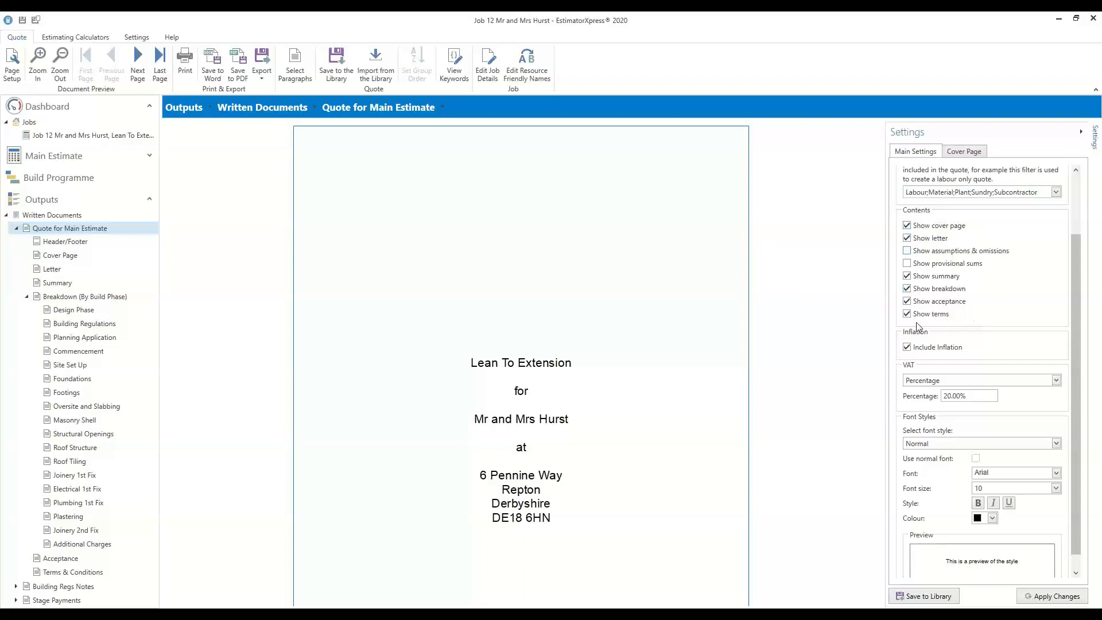
{"action": "left_click", "coordinate": [908, 315]}
{"action": "left_click", "coordinate": [907, 251]}
{"action": "left_click", "coordinate": [907, 263]}
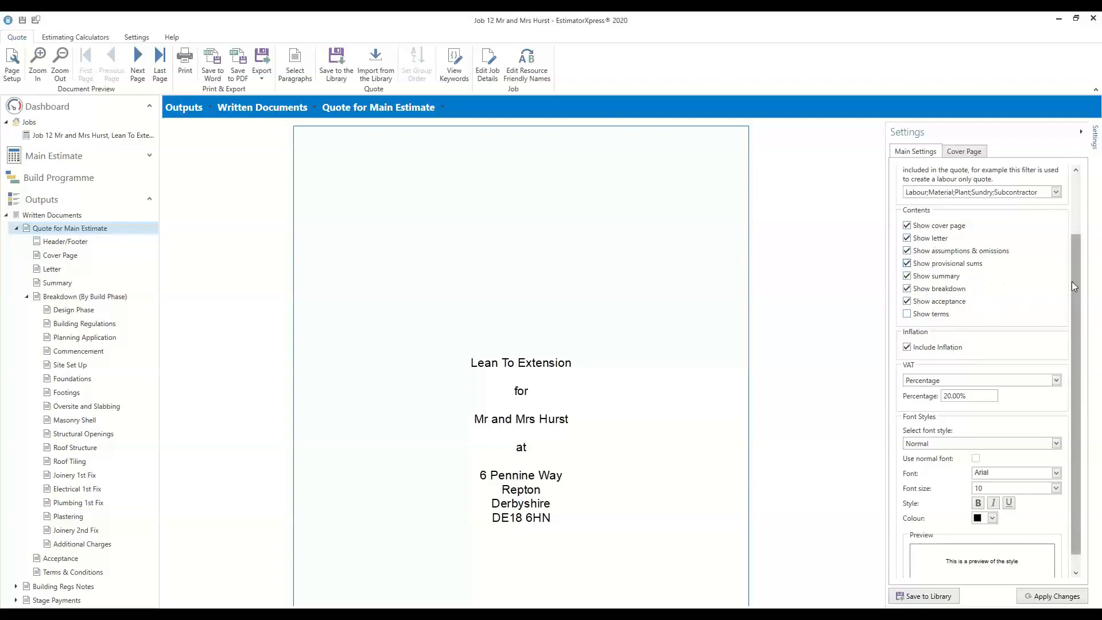
- Turn off inflation for the quote and include it again
{"action": "left_click_drag", "start_coordinate": [1073, 284], "coordinate": [1076, 311]}
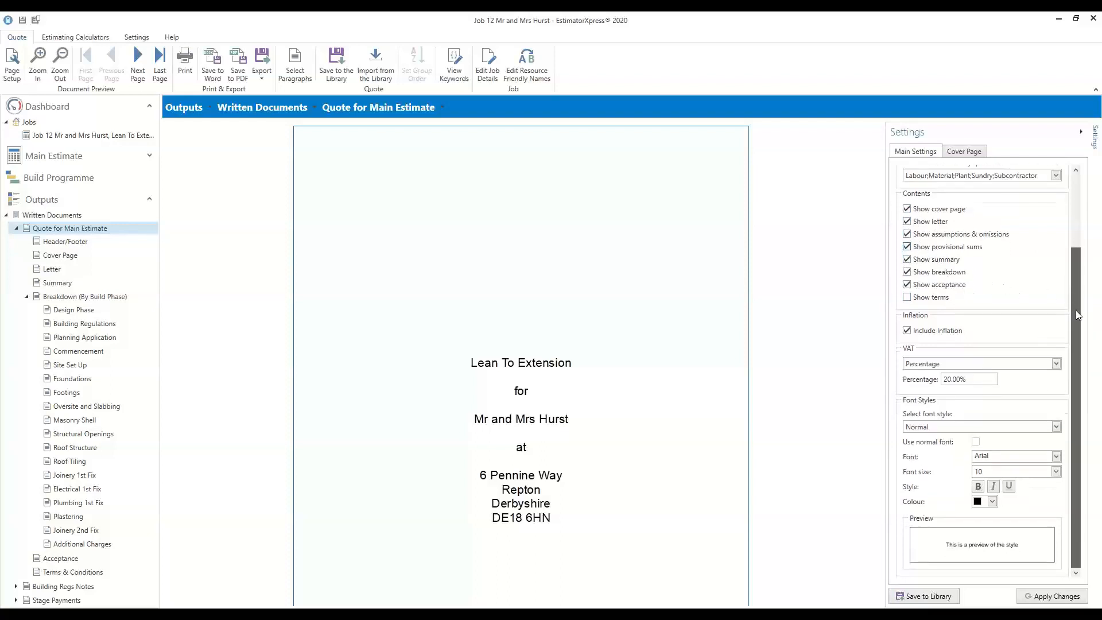
{"action": "left_click", "coordinate": [907, 331]}
{"action": "left_click", "coordinate": [907, 331]}
{"action": "scroll", "coordinate": [157, 368], "scroll_direction": "down", "scroll_amount": 1}
{"action": "scroll", "coordinate": [136, 512], "scroll_direction": "down", "scroll_amount": 3}
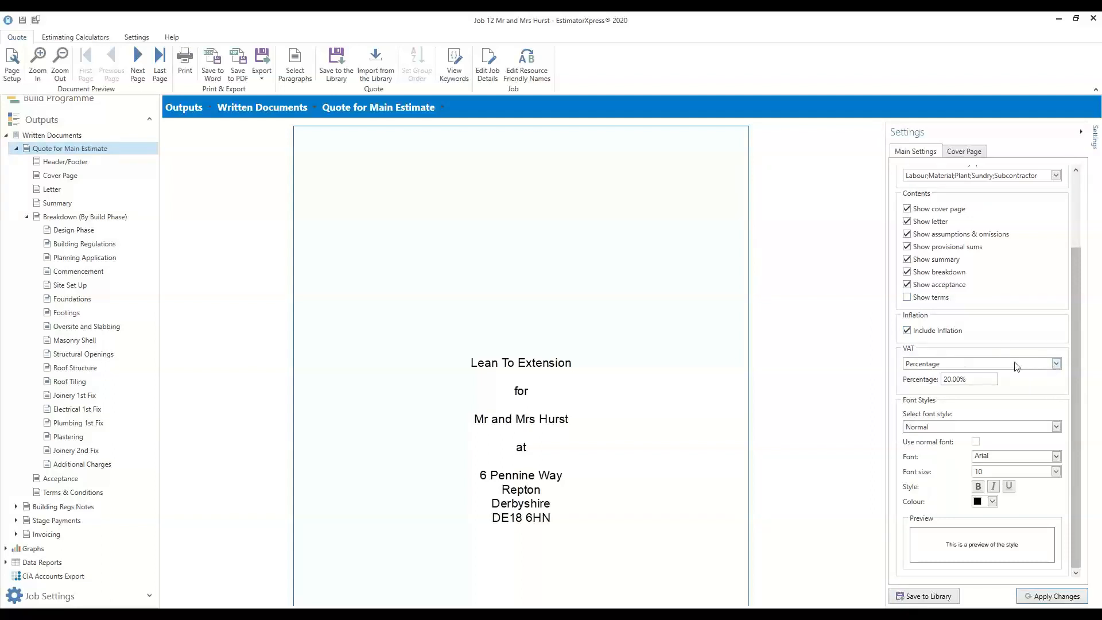
- Try the Input Only (Not VAT Registered) option for the quote's VAT and return it to Percentage
{"action": "left_click", "coordinate": [1056, 364]}
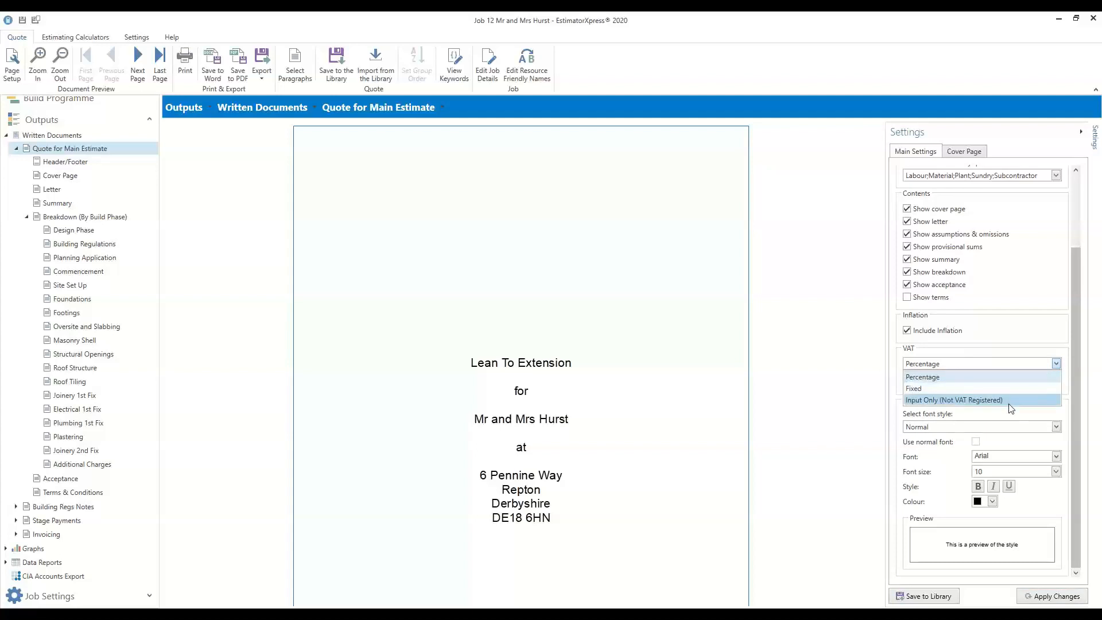
{"action": "left_click", "coordinate": [1054, 363]}
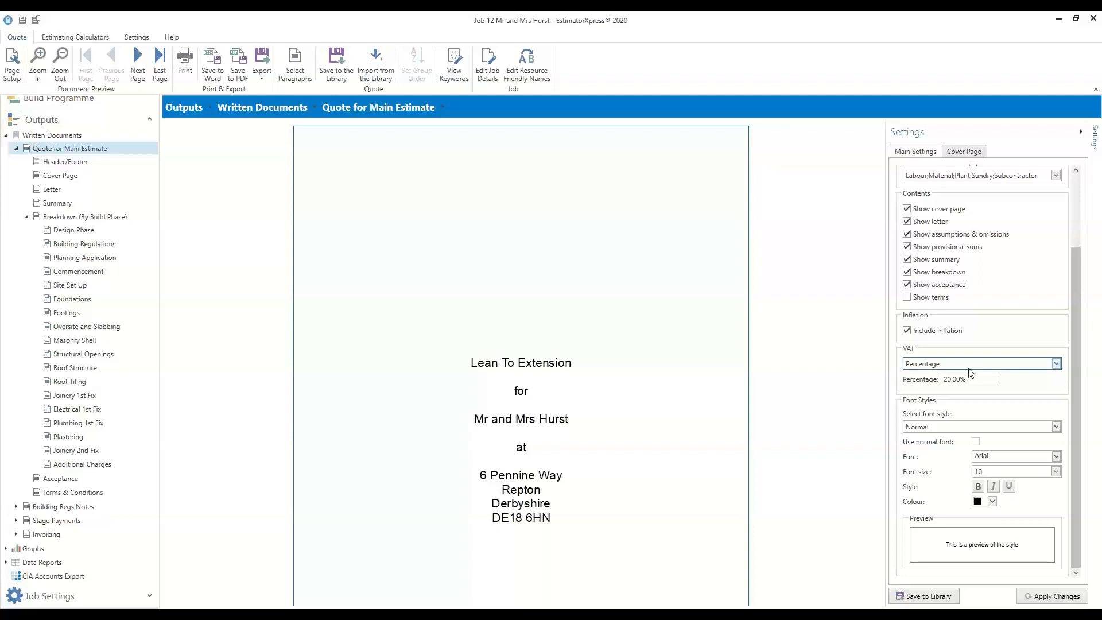
{"action": "left_click", "coordinate": [1056, 363]}
{"action": "left_click", "coordinate": [950, 400]}
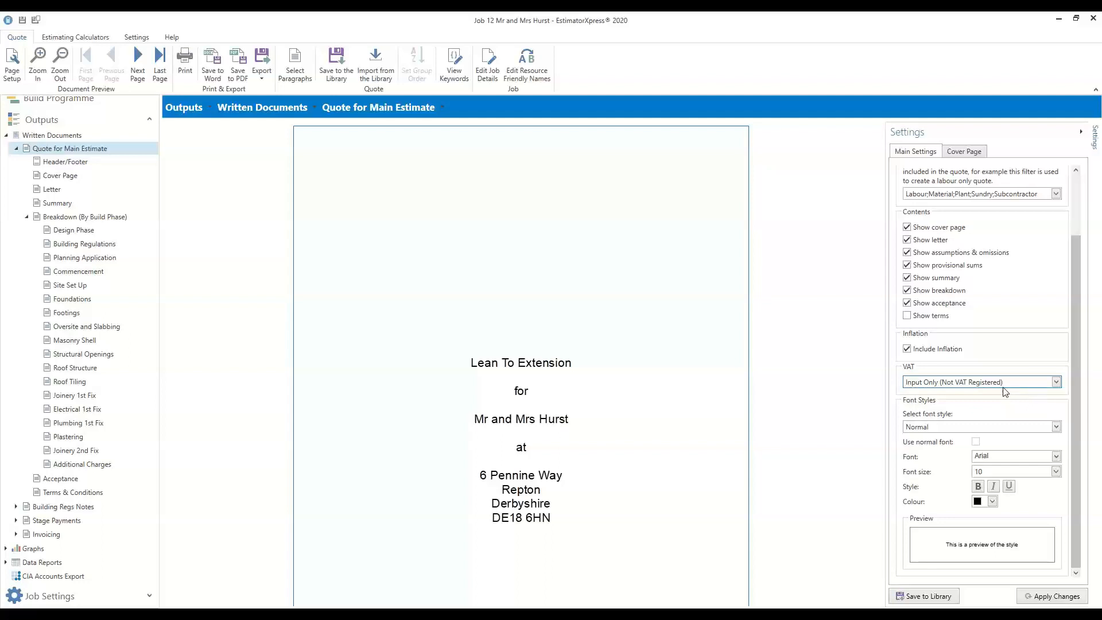
{"action": "left_click", "coordinate": [1056, 382]}
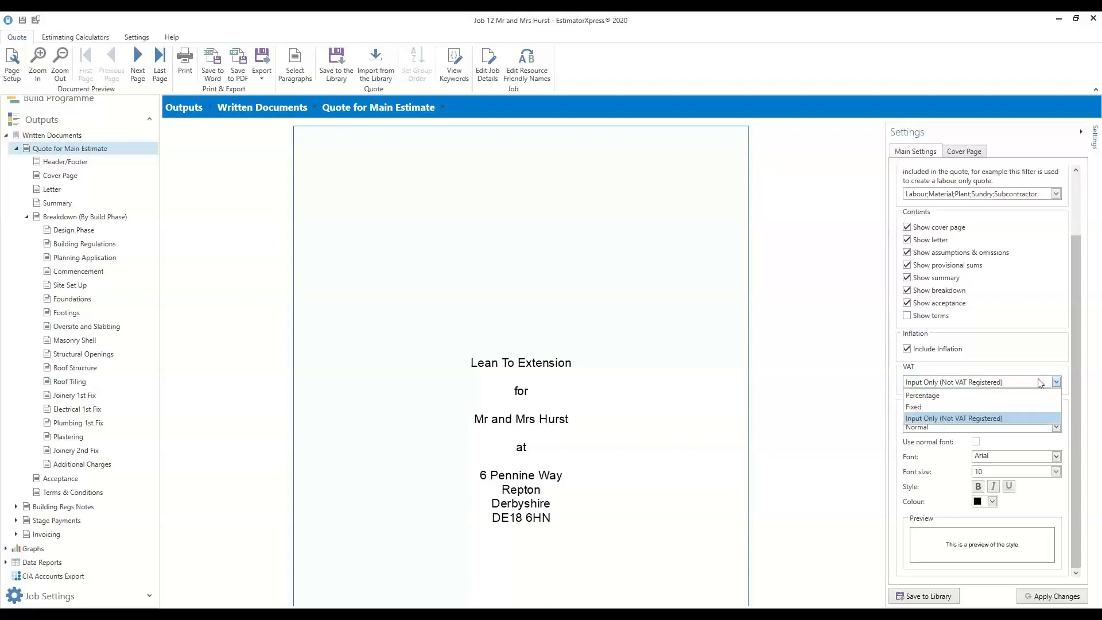
{"action": "left_click", "coordinate": [929, 401]}
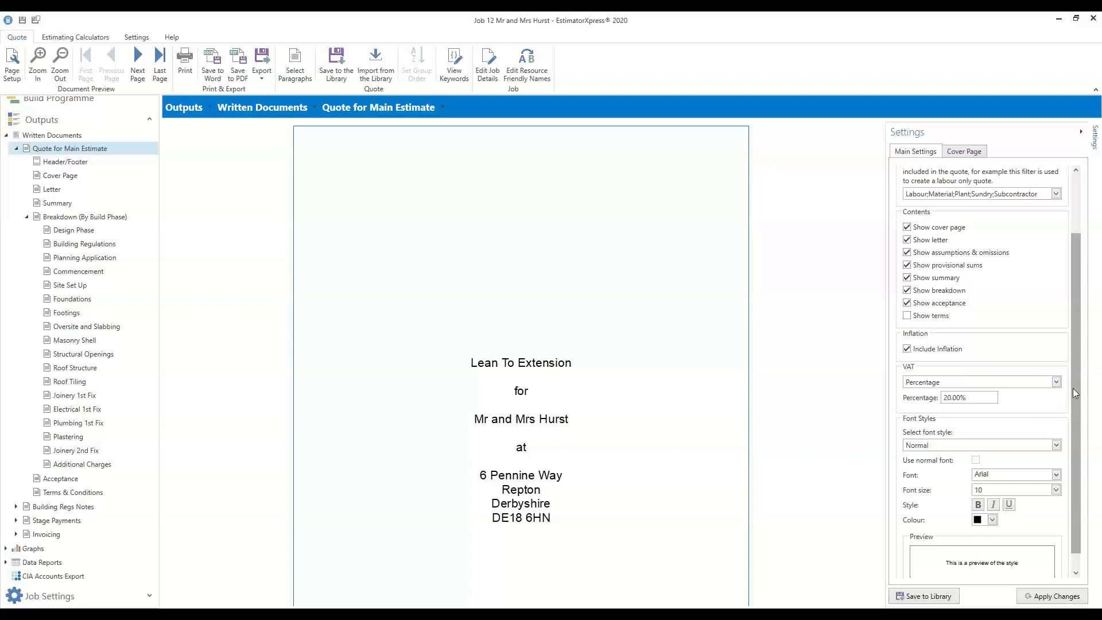
- Review the font styles available for the quote, keeping Normal selected
{"action": "left_click_drag", "start_coordinate": [1073, 388], "coordinate": [1076, 405]}
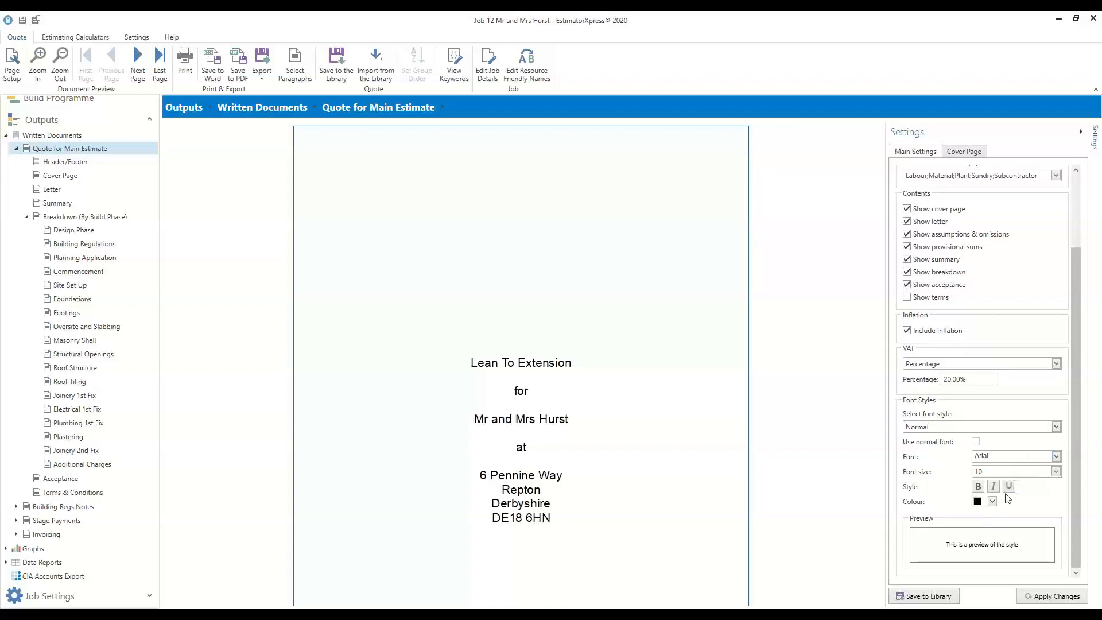
{"action": "left_click", "coordinate": [1057, 428]}
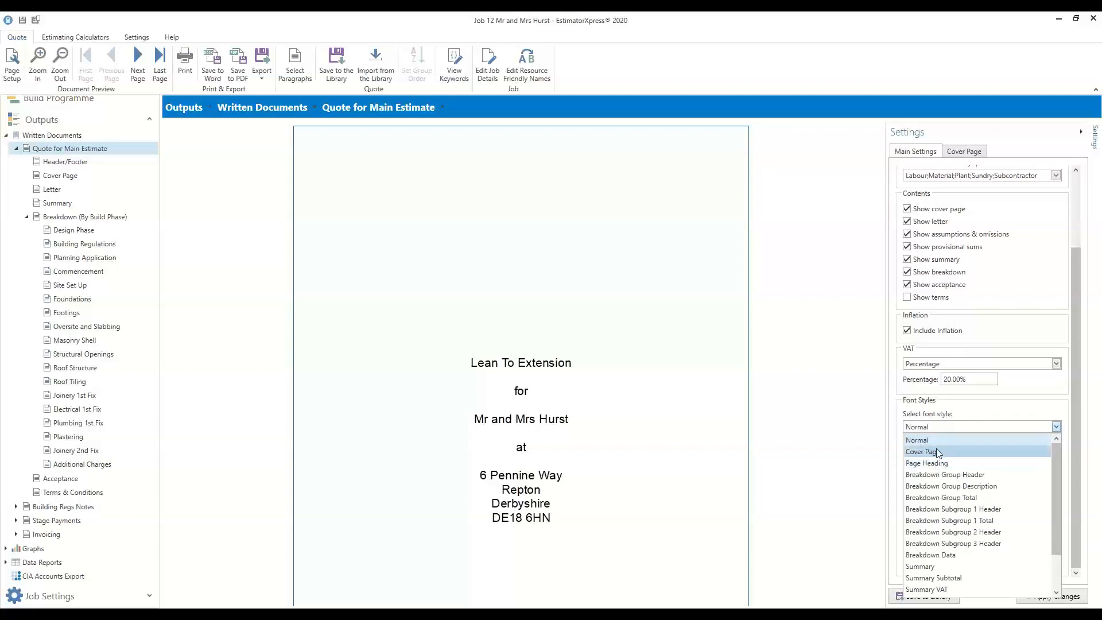
{"action": "left_click_drag", "start_coordinate": [1058, 542], "coordinate": [1051, 488]}
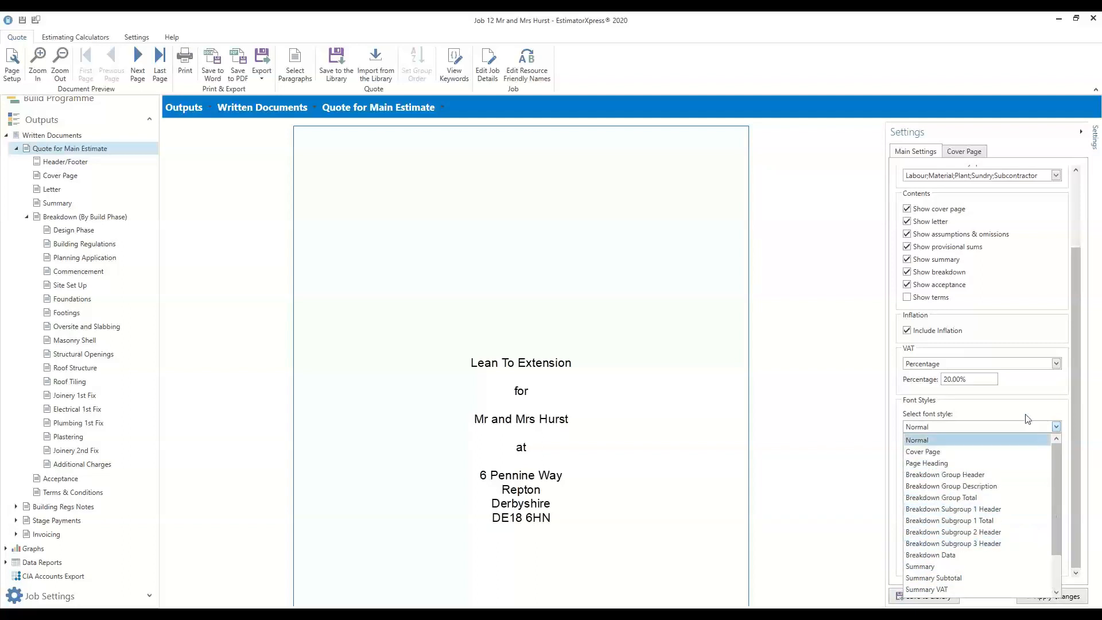
{"action": "left_click", "coordinate": [1028, 418]}
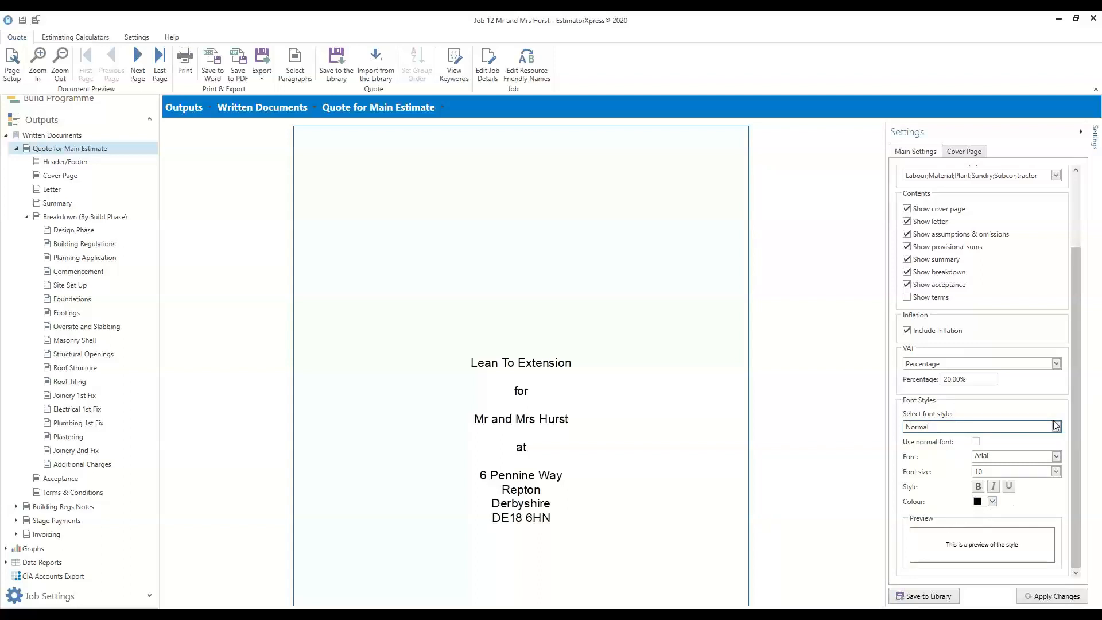
- Open the quote's Header/Footer section and examine the header and footer on the sample page
{"action": "left_click", "coordinate": [71, 164]}
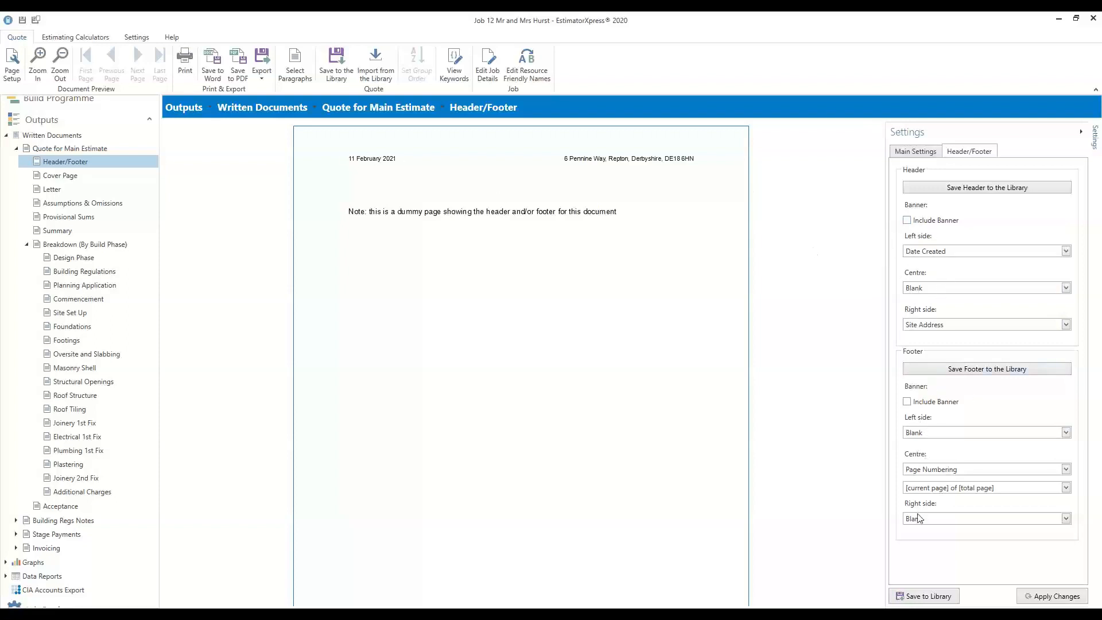
{"action": "scroll", "coordinate": [590, 525], "scroll_direction": "down", "scroll_amount": 5}
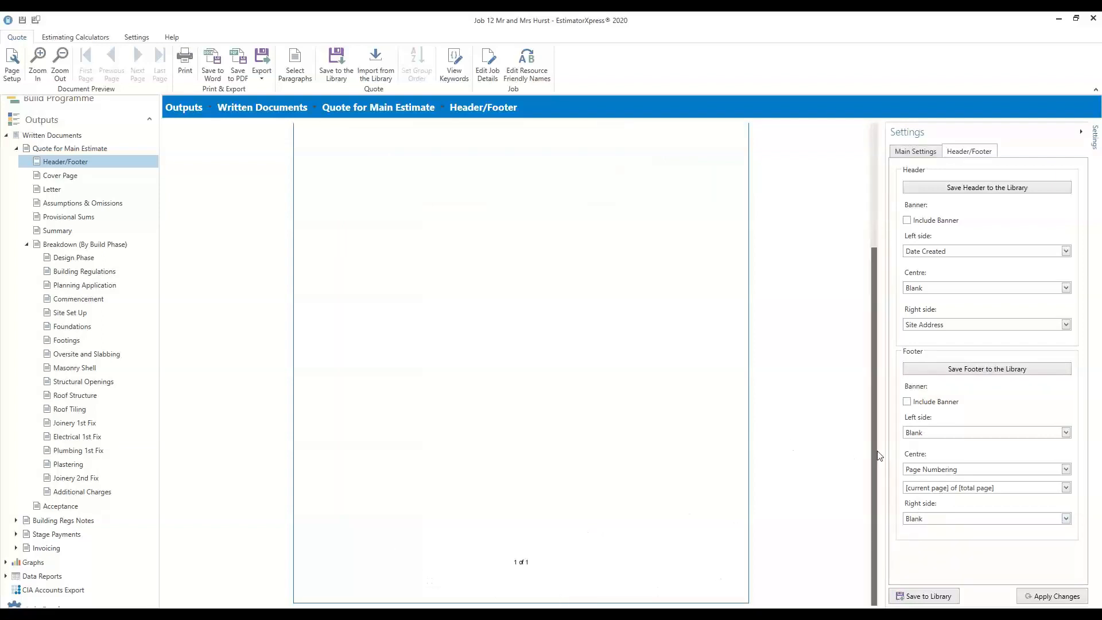
{"action": "left_click_drag", "start_coordinate": [876, 456], "coordinate": [879, 328]}
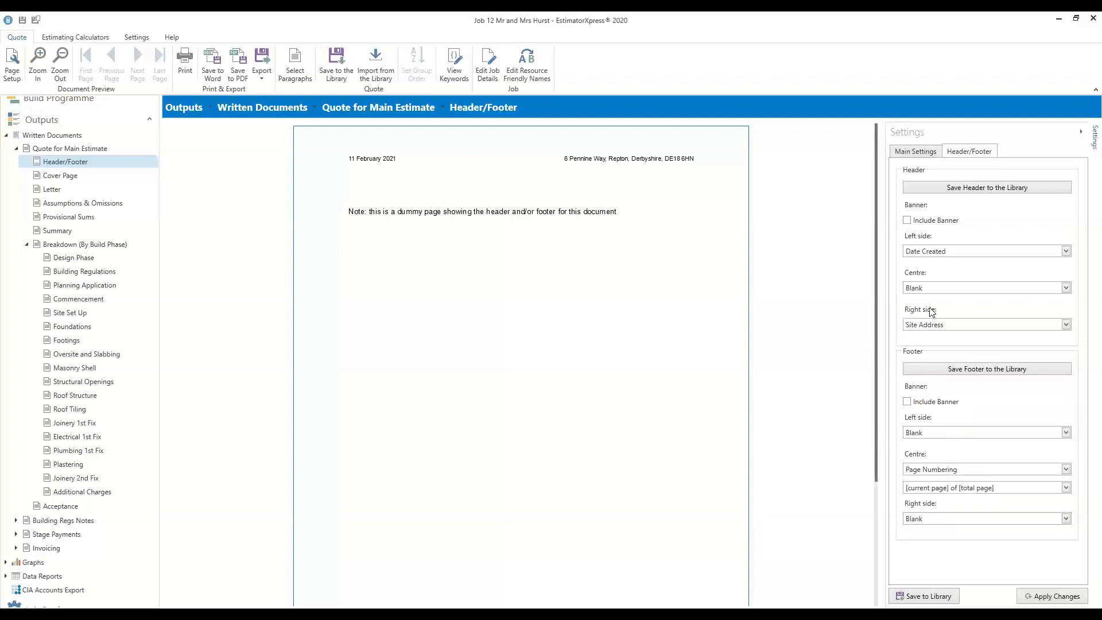
{"action": "left_click", "coordinate": [907, 220]}
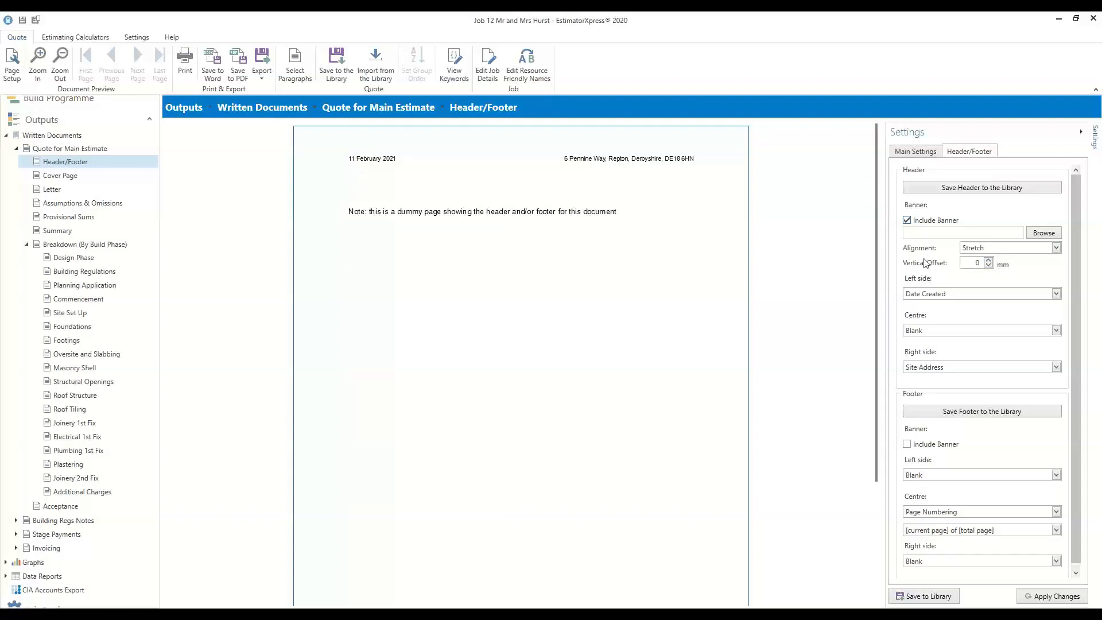
{"action": "left_click", "coordinate": [1043, 232]}
{"action": "left_click", "coordinate": [534, 21]}
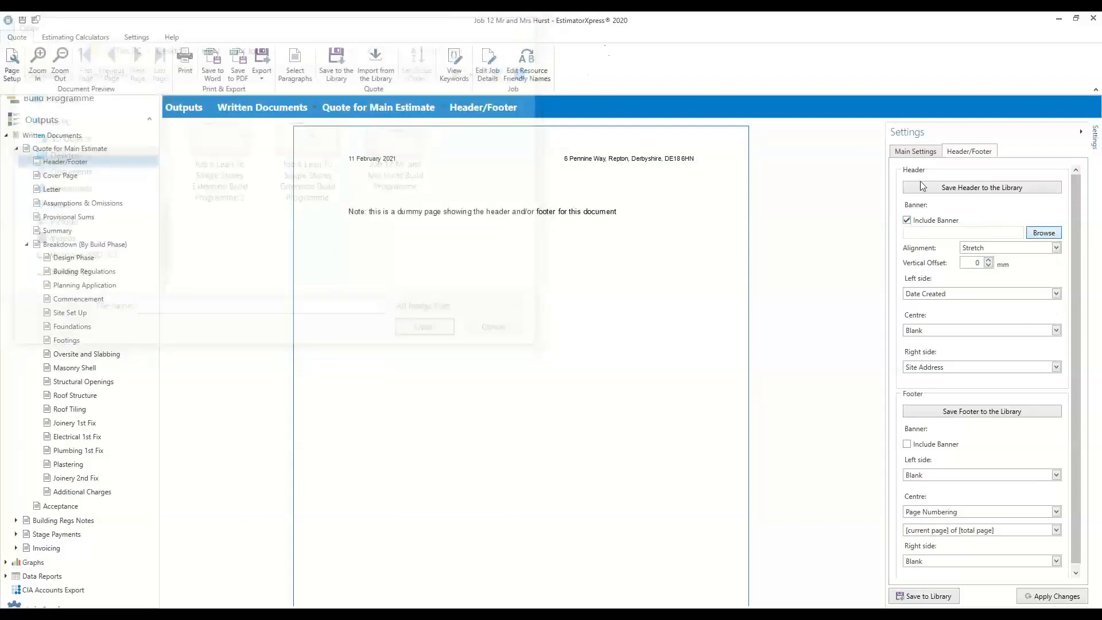
{"action": "left_click", "coordinate": [907, 220]}
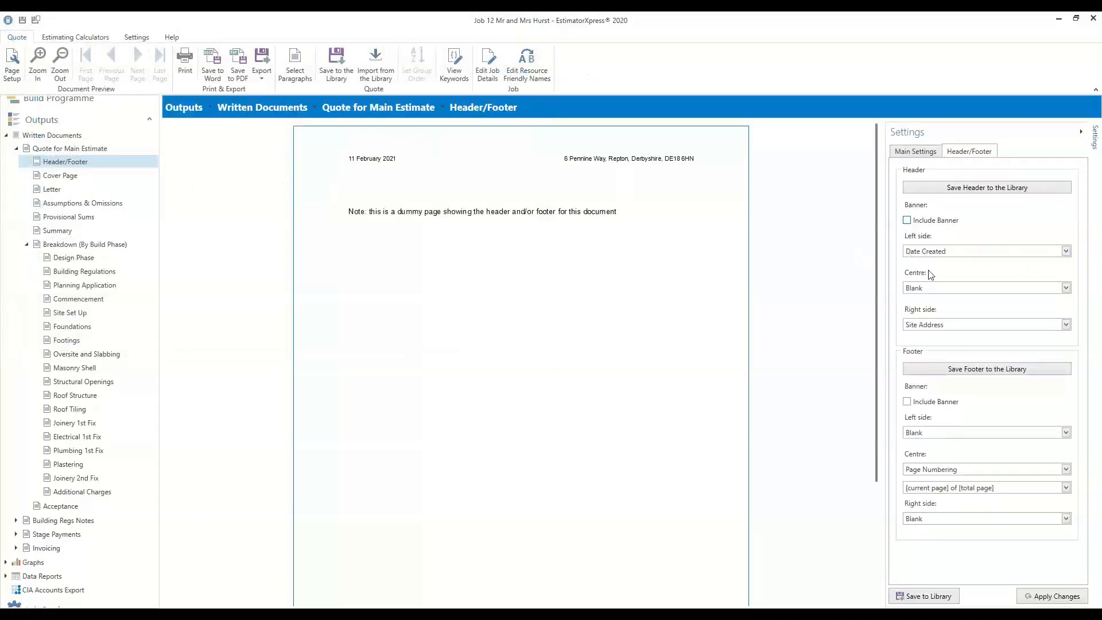
- Set the header's left side to Job Name and centre to Date Created, enable Include Banner, and apply the changes
{"action": "left_click", "coordinate": [1066, 252]}
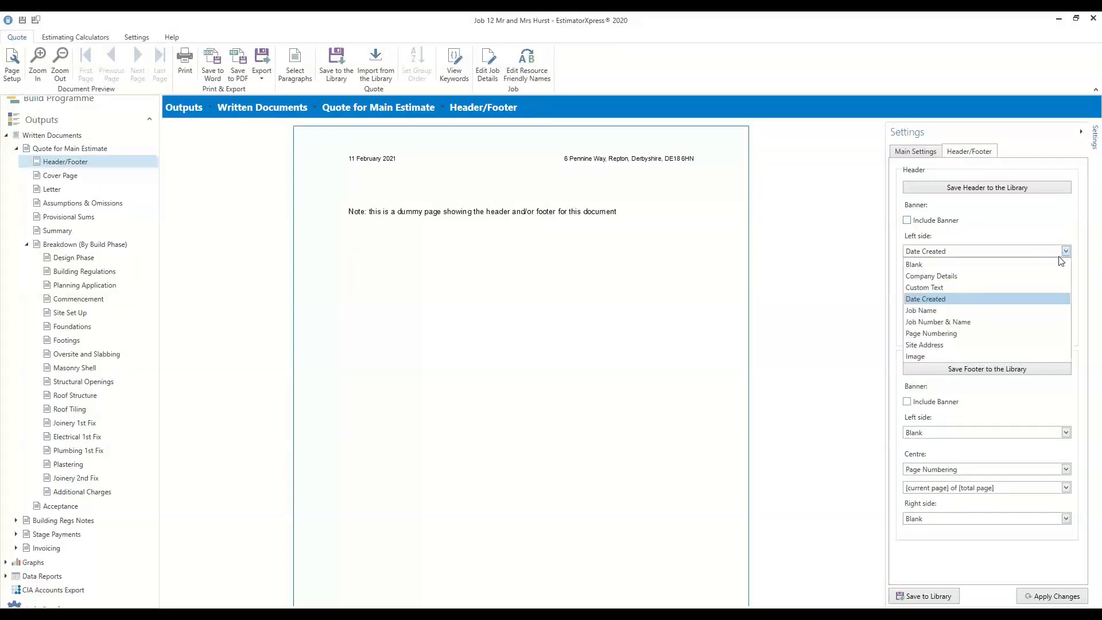
{"action": "left_click", "coordinate": [932, 311]}
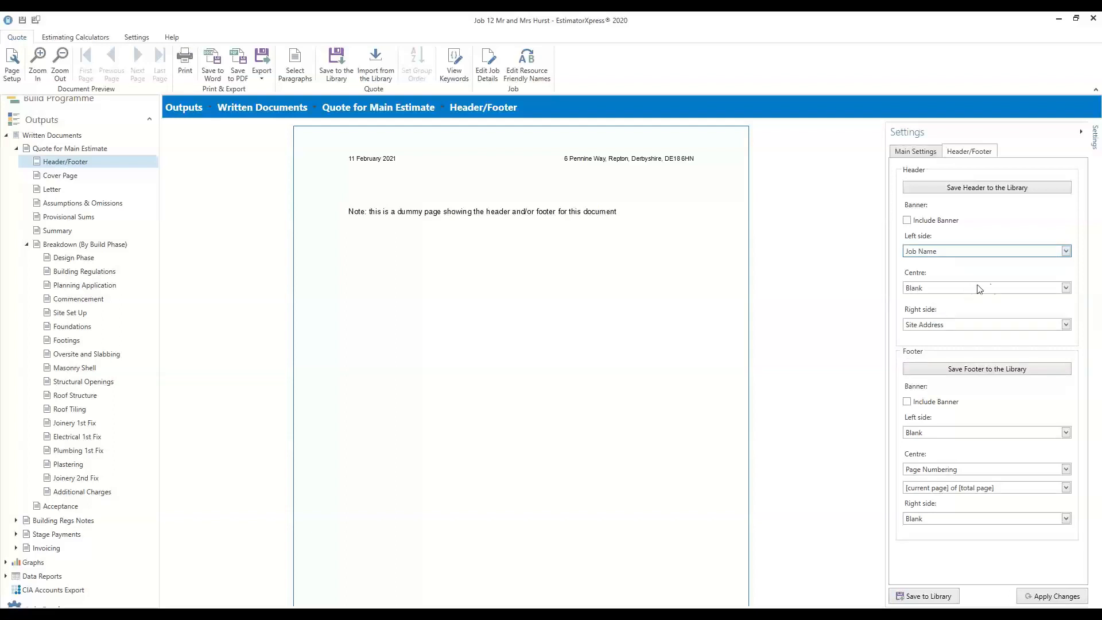
{"action": "left_click", "coordinate": [994, 292]}
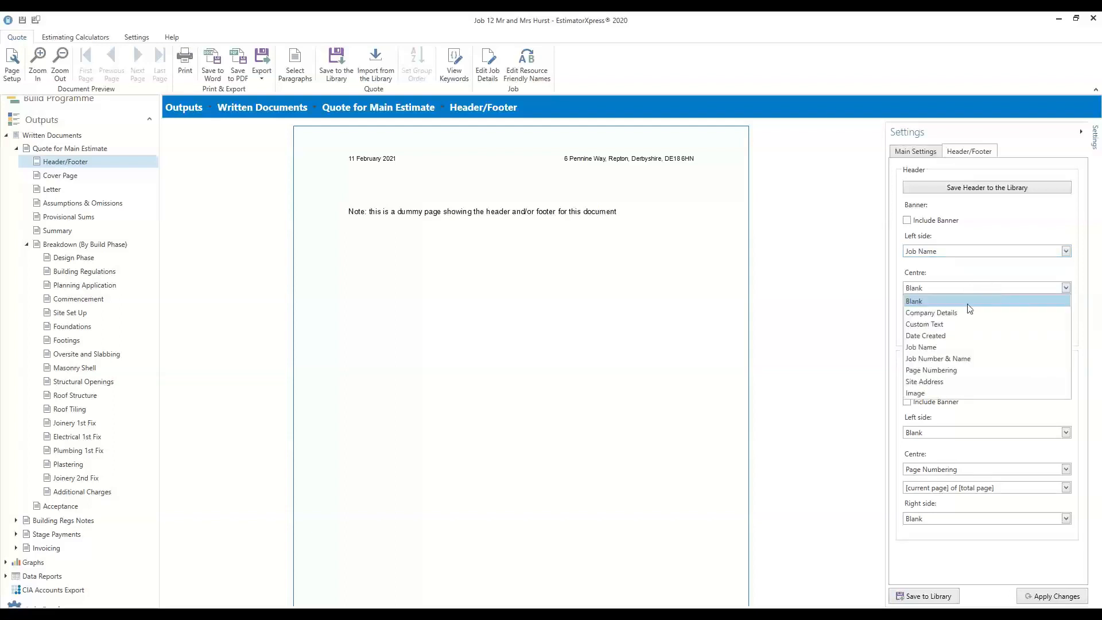
{"action": "left_click", "coordinate": [938, 340]}
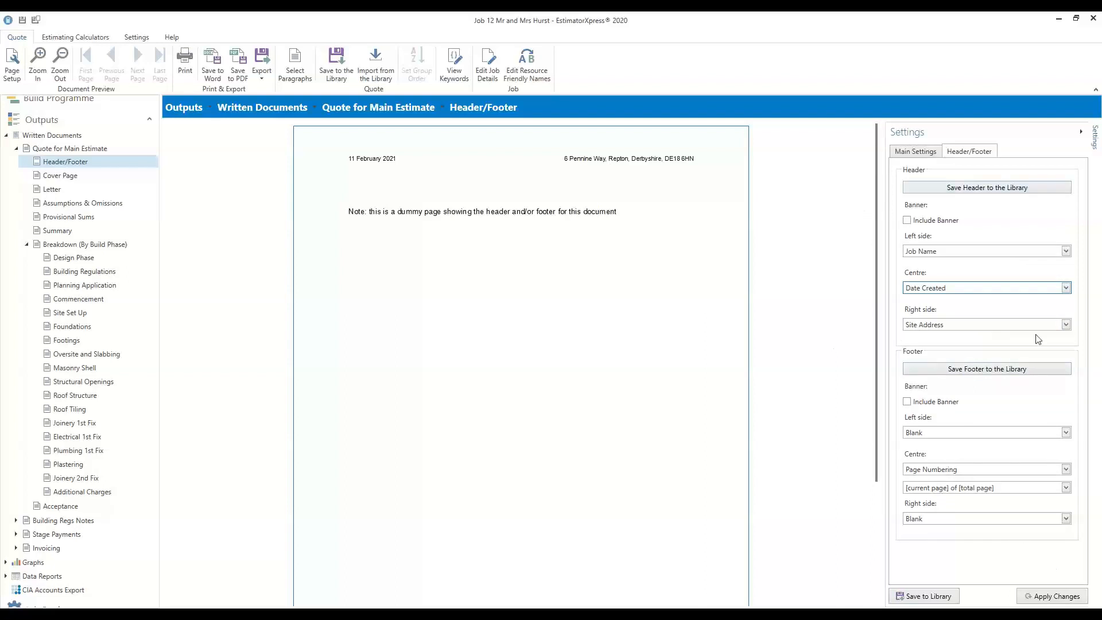
{"action": "left_click", "coordinate": [994, 223]}
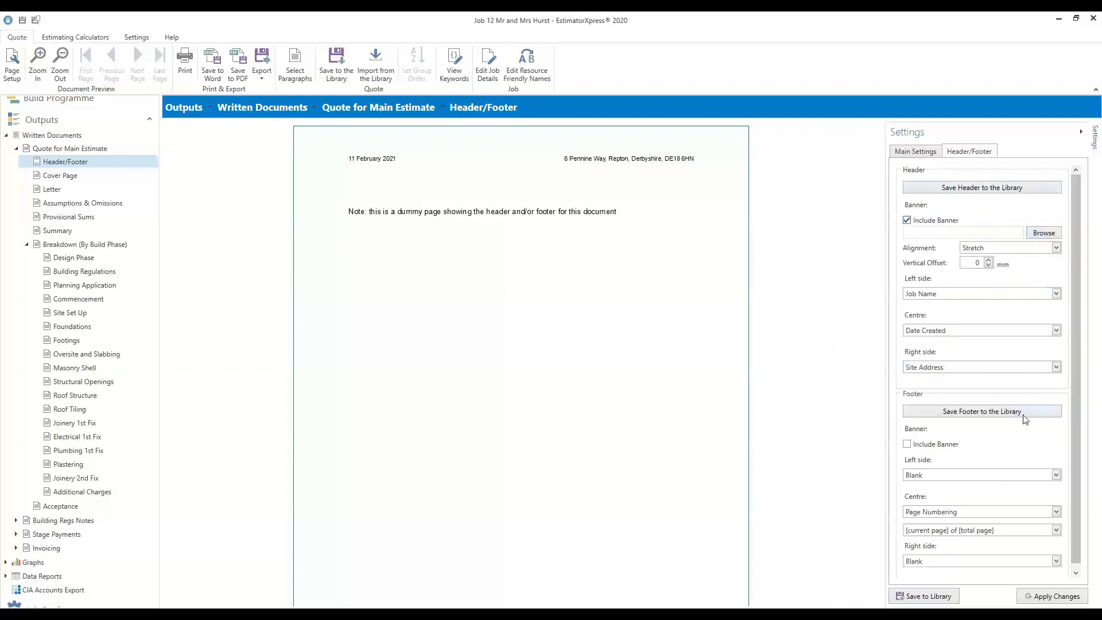
{"action": "left_click", "coordinate": [1054, 598]}
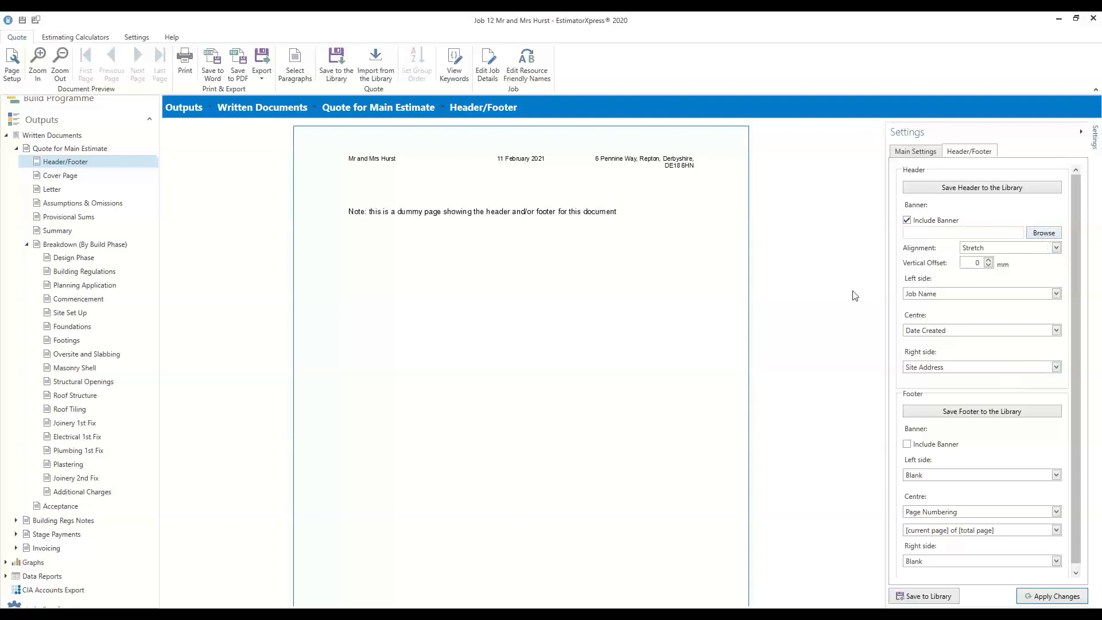
- Open the quote's Cover Page and insert "Rear" before the {REFERENCE_DESCRIPTION} keyword in its text
{"action": "left_click", "coordinate": [57, 181]}
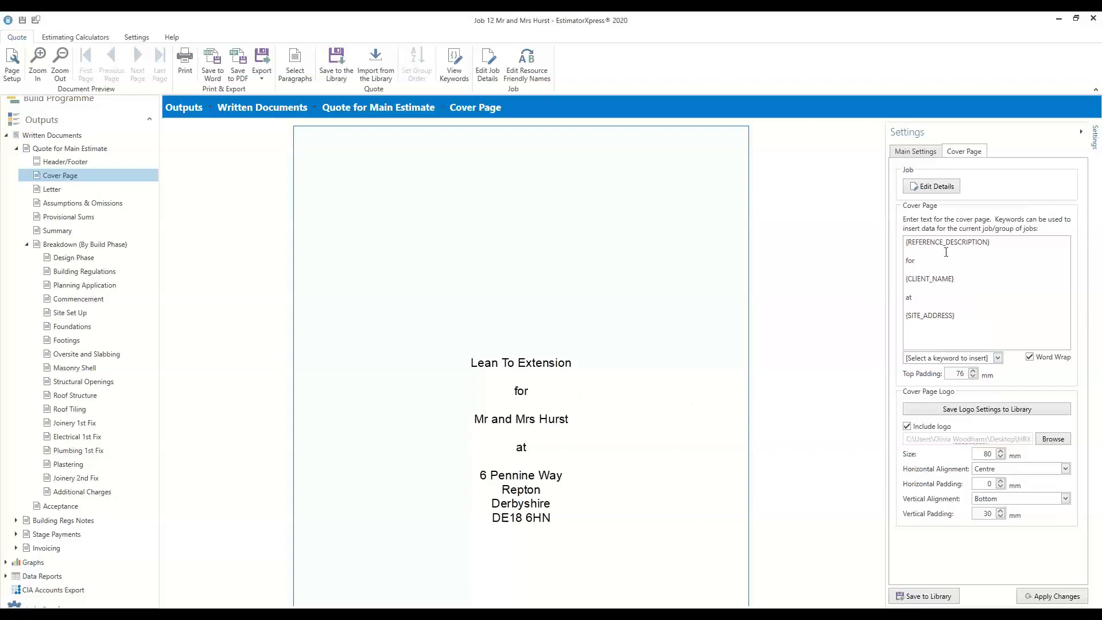
{"action": "left_click", "coordinate": [908, 242]}
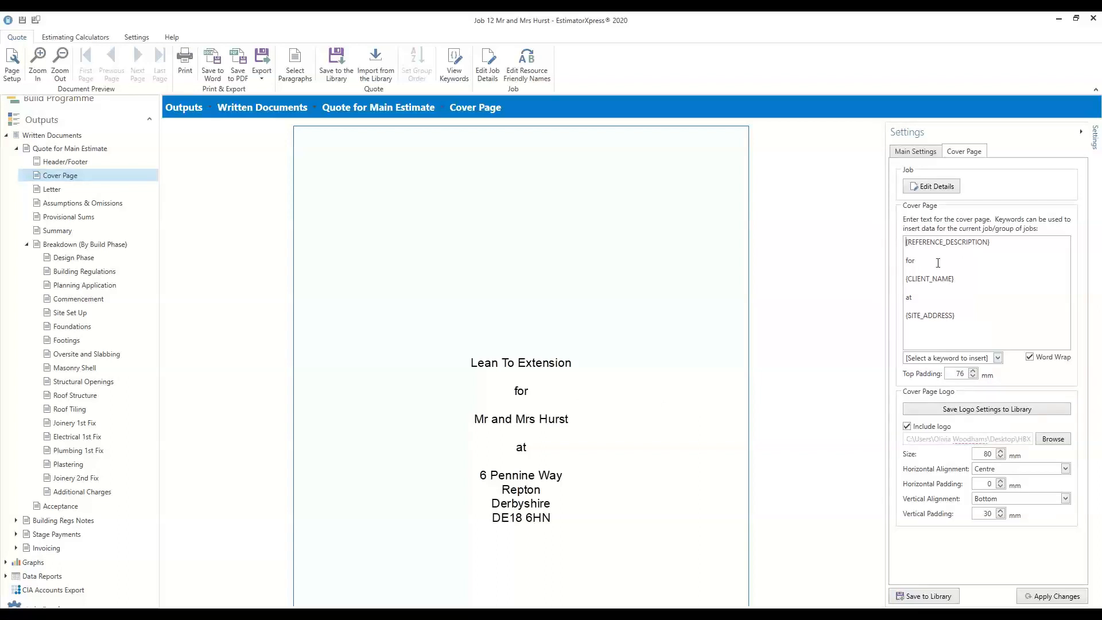
{"action": "type", "text": "Rear"}
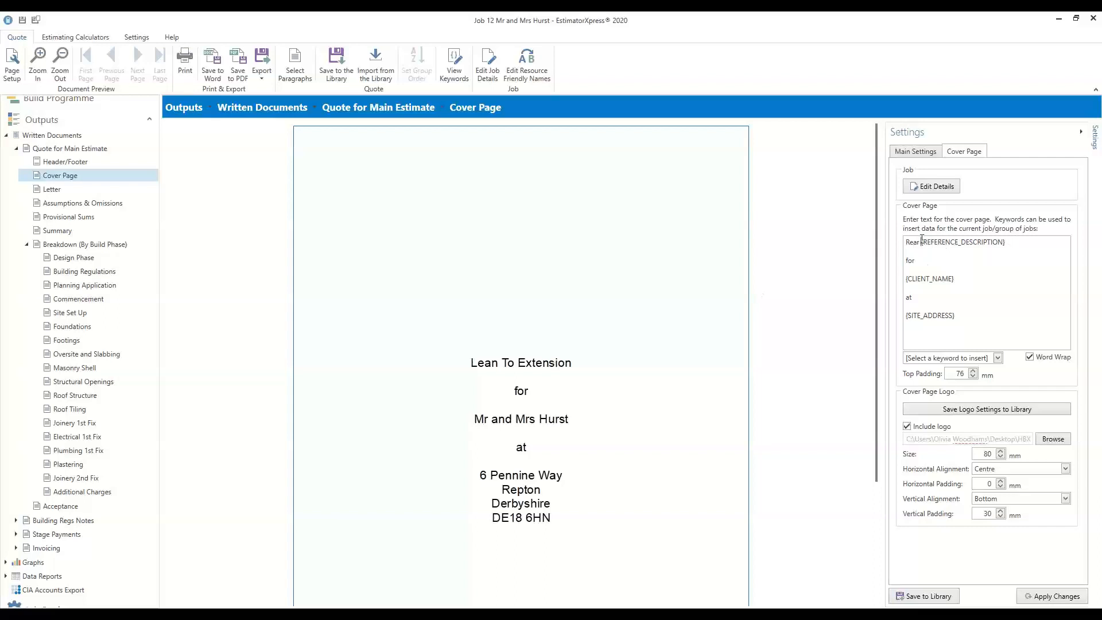
- Apply the amended cover page wording, add the {DATE} keyword on its own line below {SITE_ADDRESS}, and apply the changes
{"action": "left_click", "coordinate": [1059, 597]}
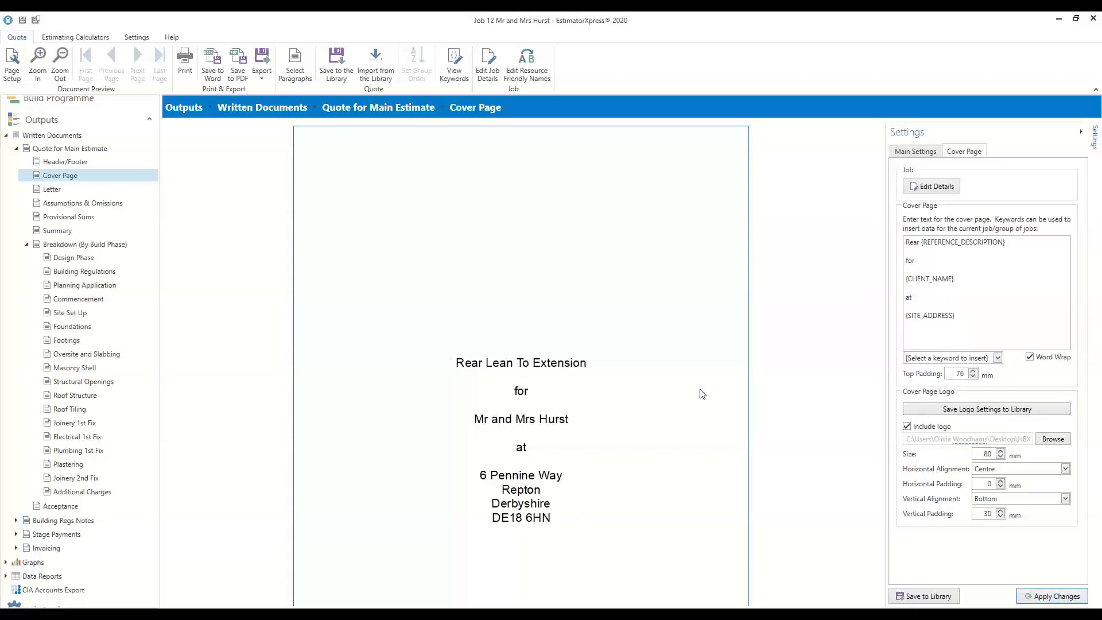
{"action": "left_click", "coordinate": [980, 317]}
{"action": "key", "text": "ctrl+a"}
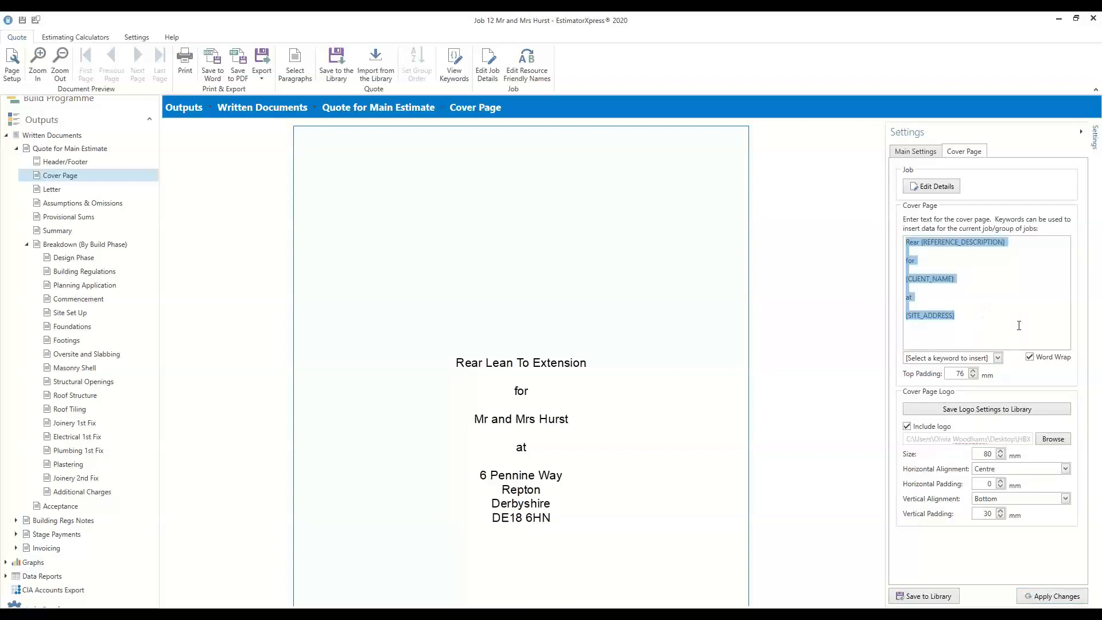
{"action": "left_click", "coordinate": [1014, 325]}
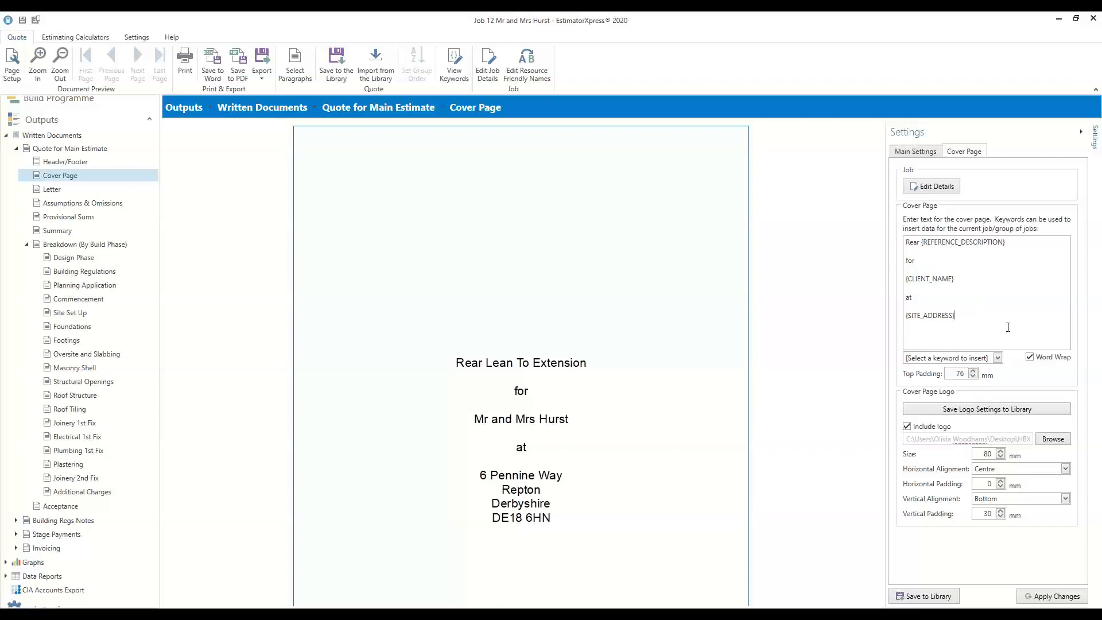
{"action": "left_click", "coordinate": [999, 358]}
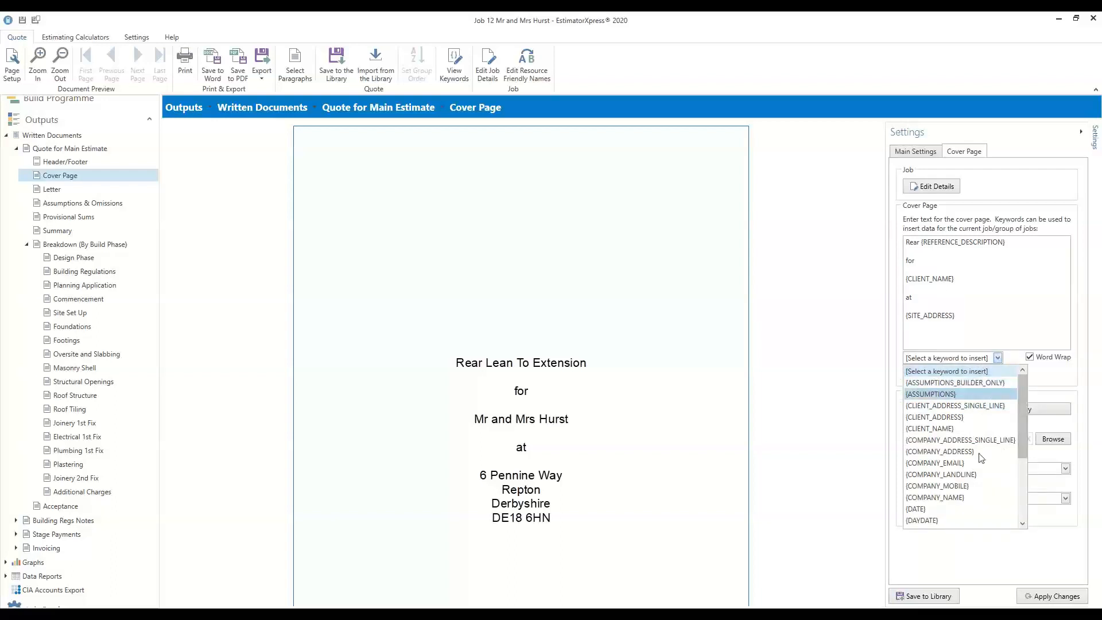
{"action": "left_click_drag", "start_coordinate": [1021, 413], "coordinate": [1028, 457]}
{"action": "left_click", "coordinate": [961, 367]}
{"action": "left_click", "coordinate": [999, 358]}
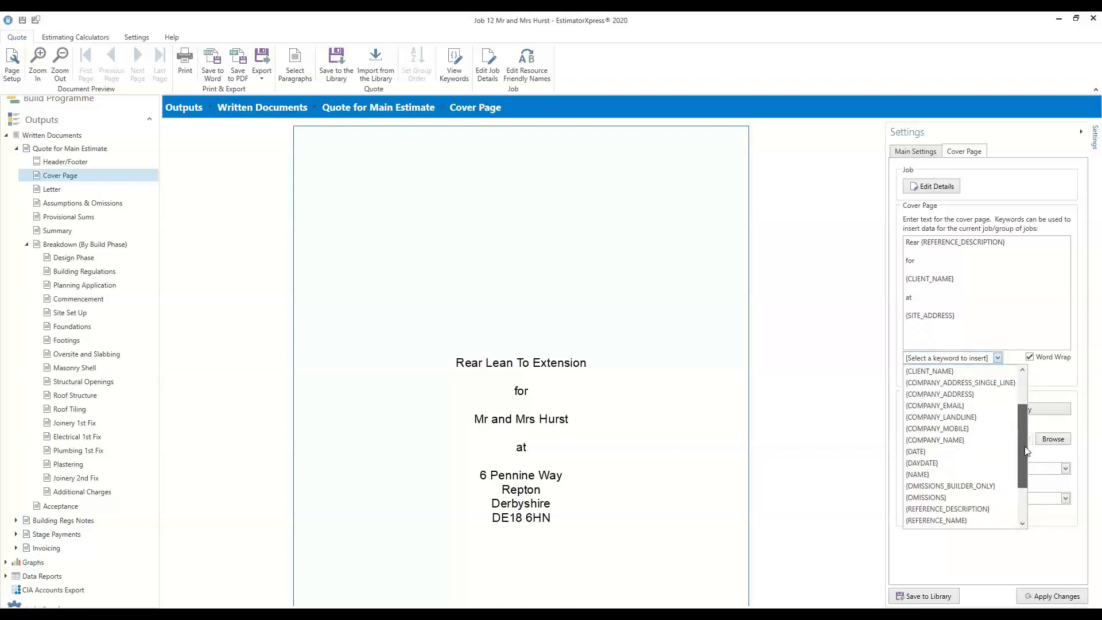
{"action": "left_click", "coordinate": [924, 451]}
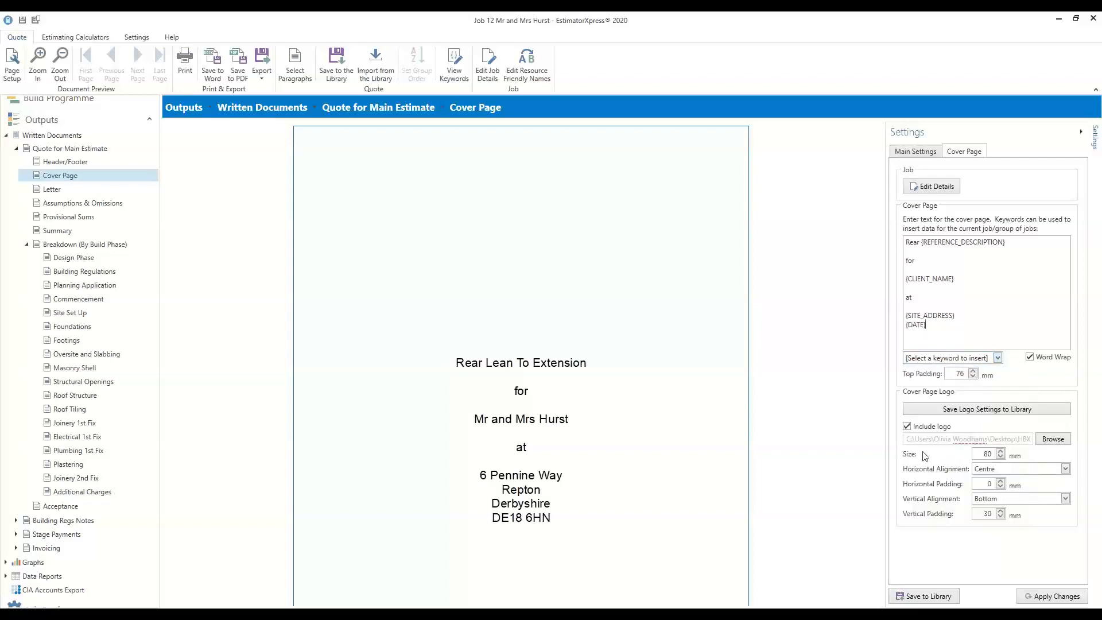
{"action": "key", "text": "Return"}
{"action": "left_click", "coordinate": [1047, 596]}
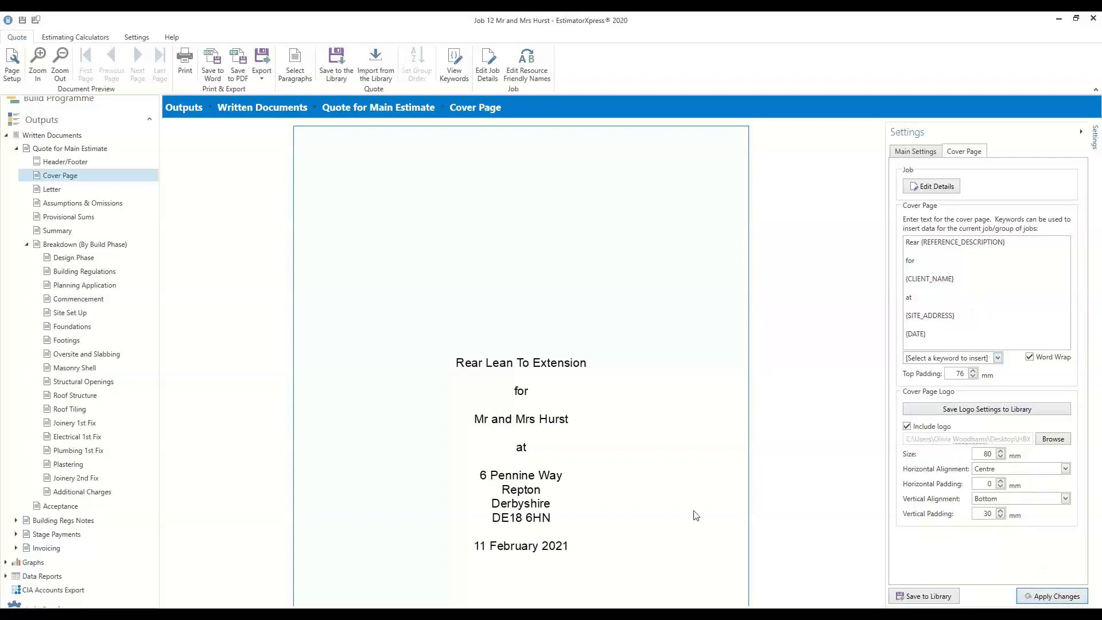
- Replace the cover page logo with concord_logo from the HBXL Company Logos folder, keeping the logo included
{"action": "scroll", "coordinate": [678, 365], "scroll_direction": "down", "scroll_amount": 2}
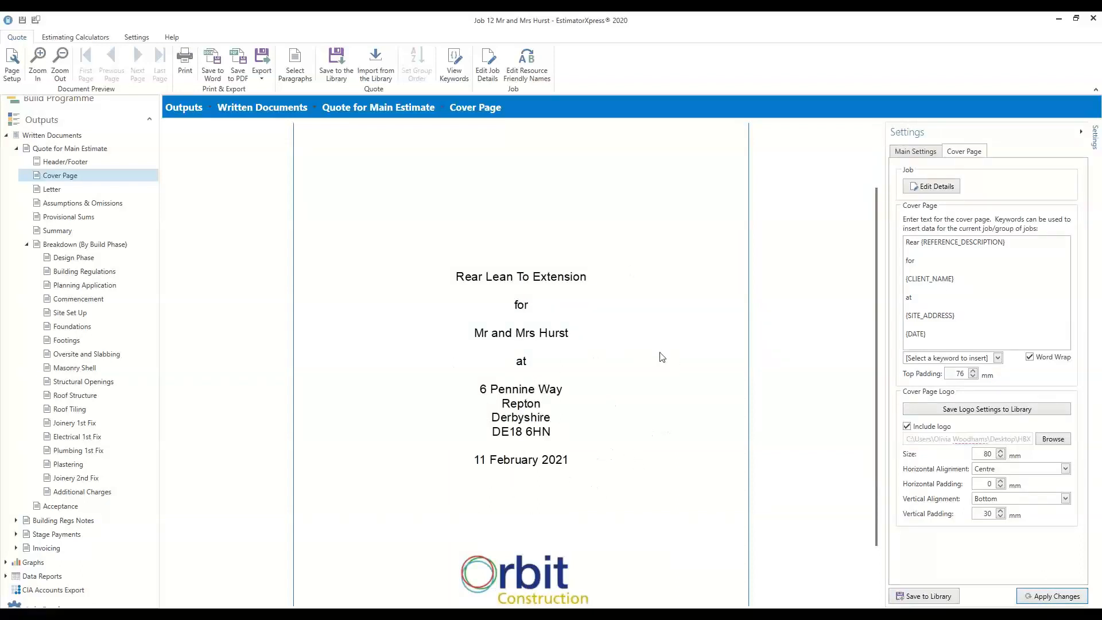
{"action": "scroll", "coordinate": [660, 357], "scroll_direction": "down", "scroll_amount": 2}
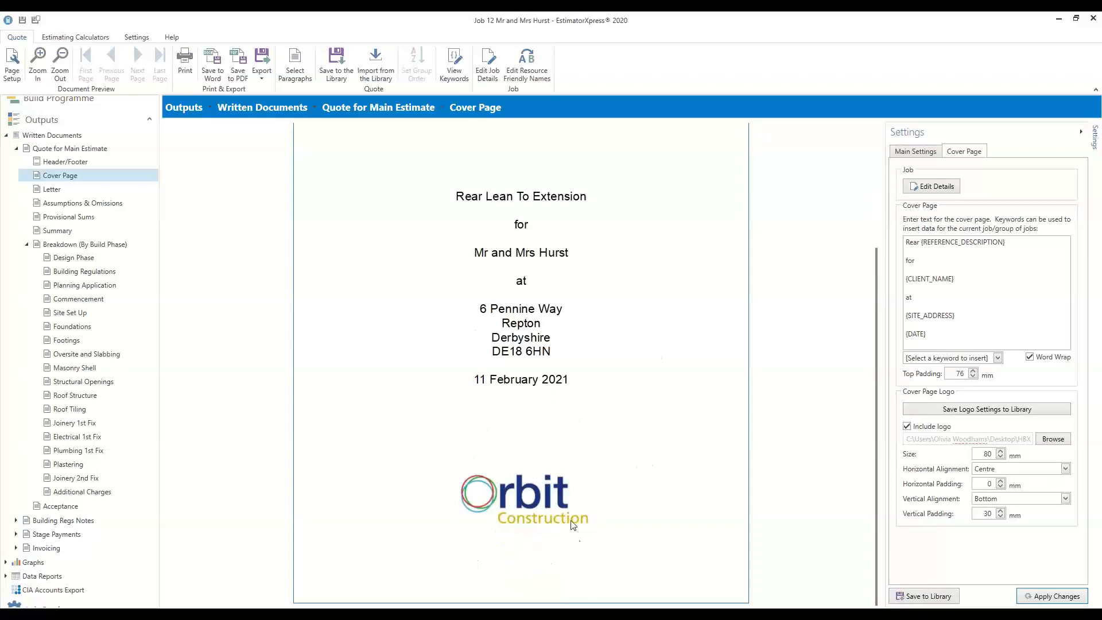
{"action": "left_click", "coordinate": [908, 428]}
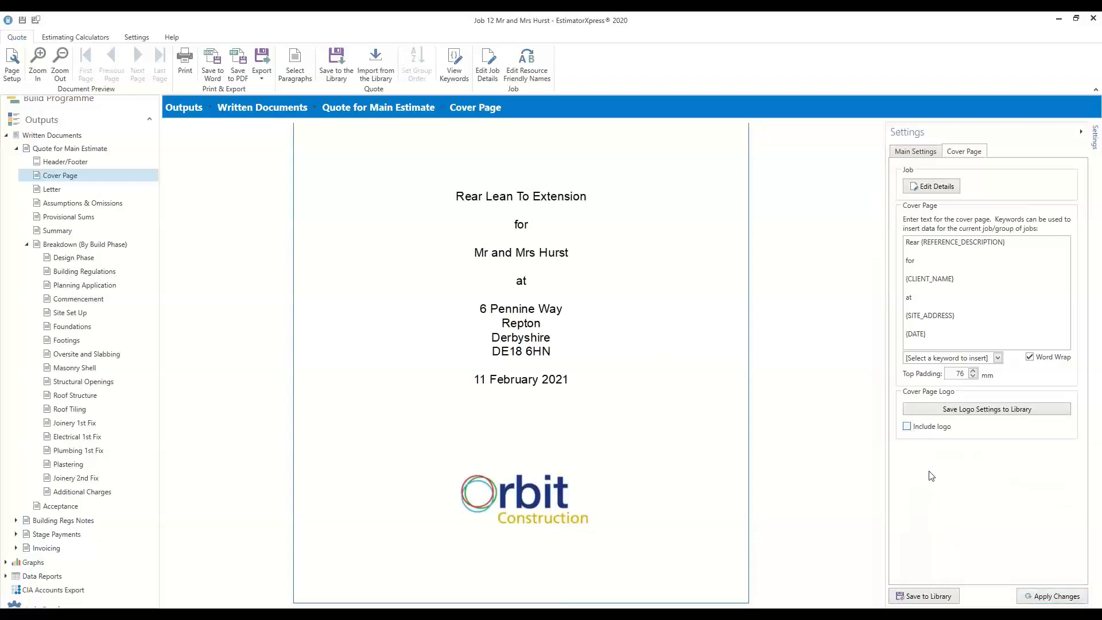
{"action": "left_click", "coordinate": [908, 427]}
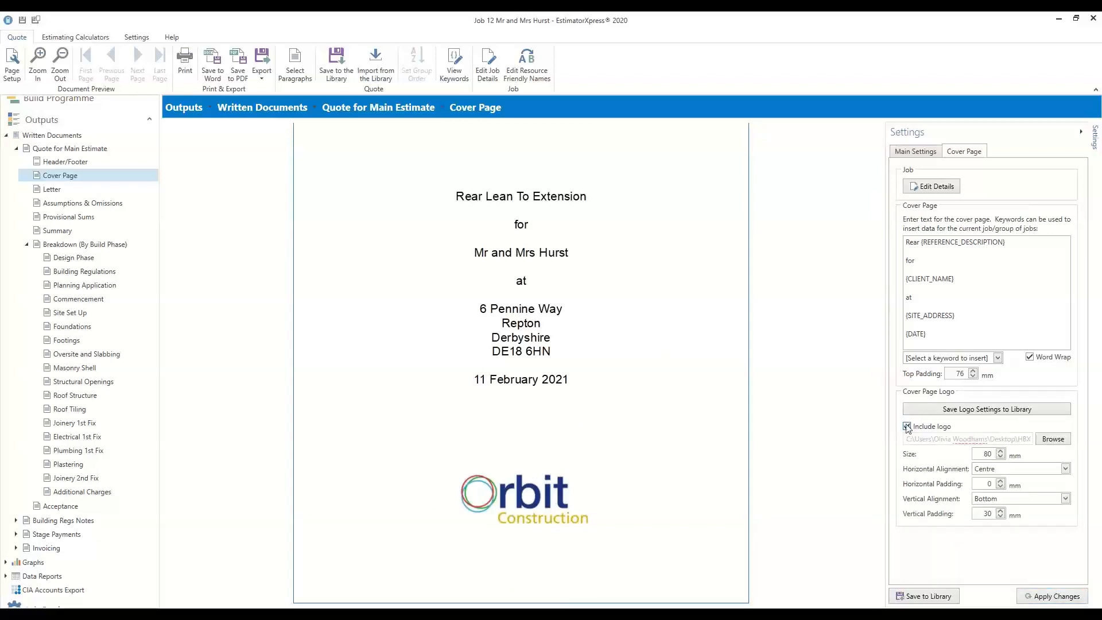
{"action": "left_click", "coordinate": [1056, 442]}
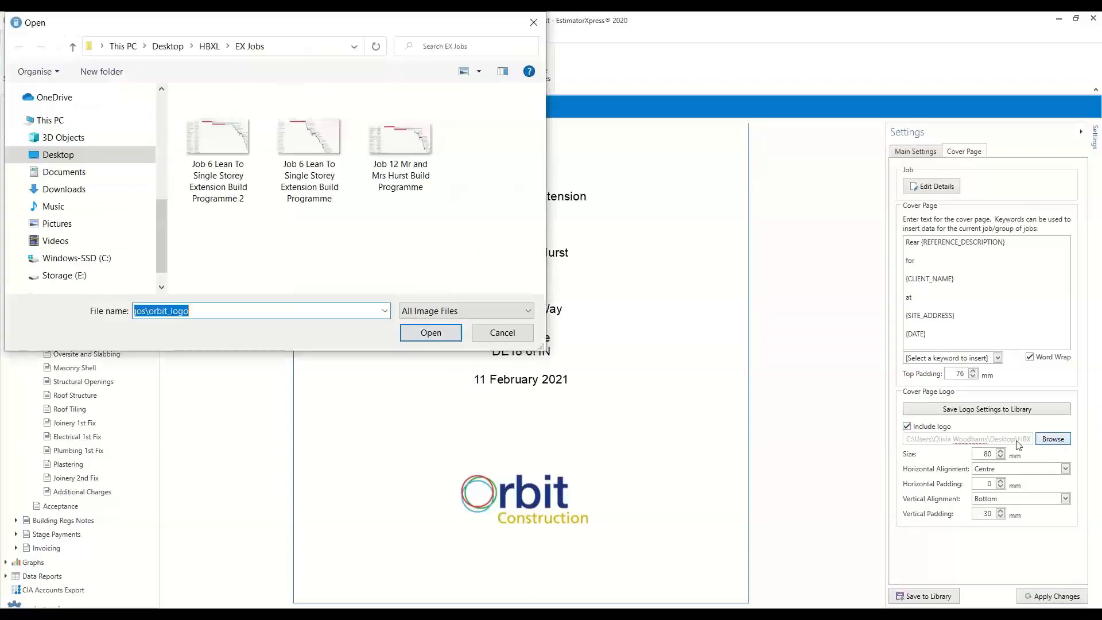
{"action": "left_click", "coordinate": [210, 46]}
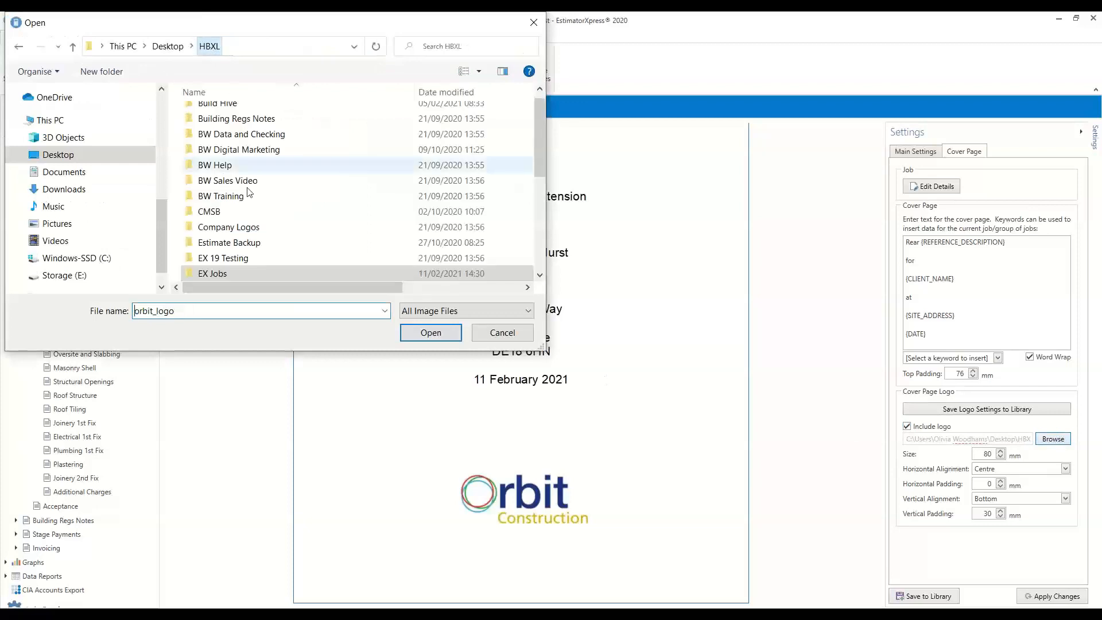
{"action": "double_click", "coordinate": [235, 228]}
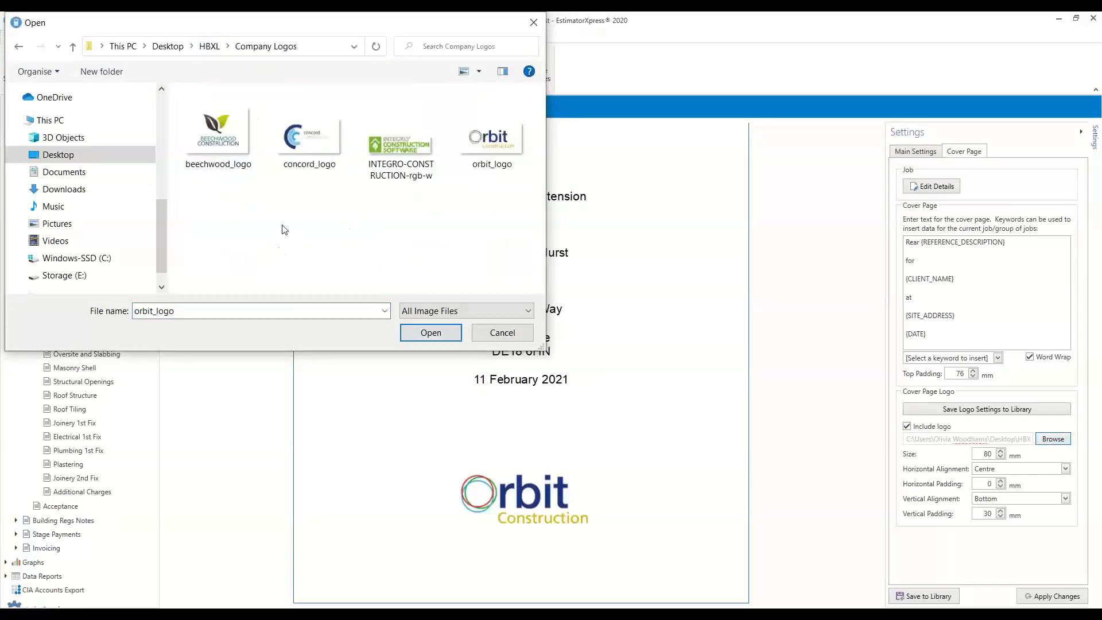
{"action": "left_click", "coordinate": [306, 143]}
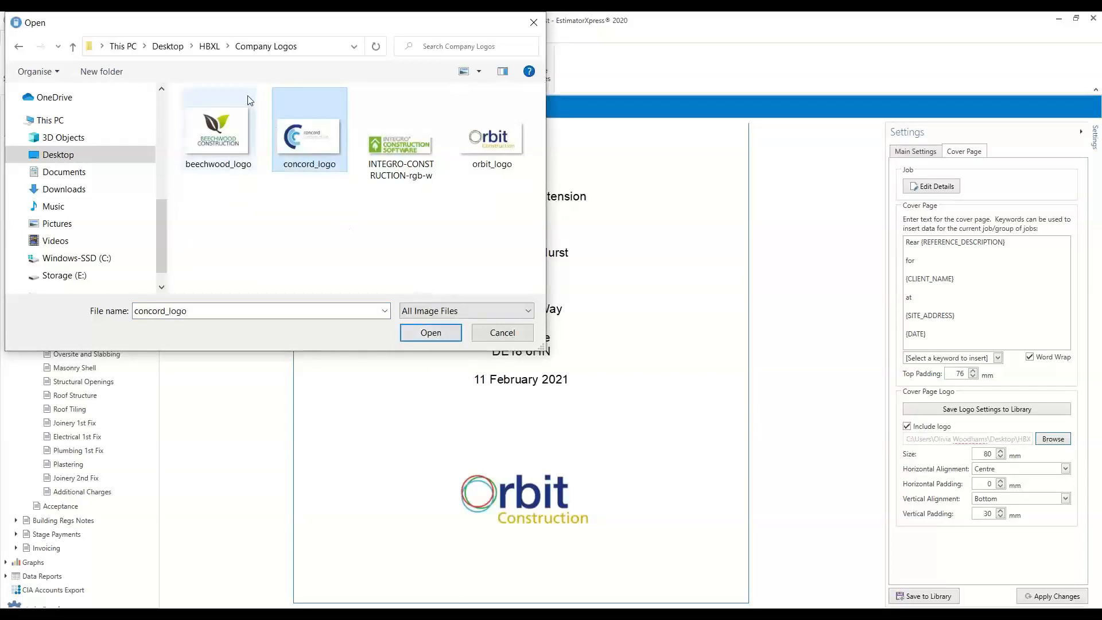
{"action": "left_click", "coordinate": [430, 337]}
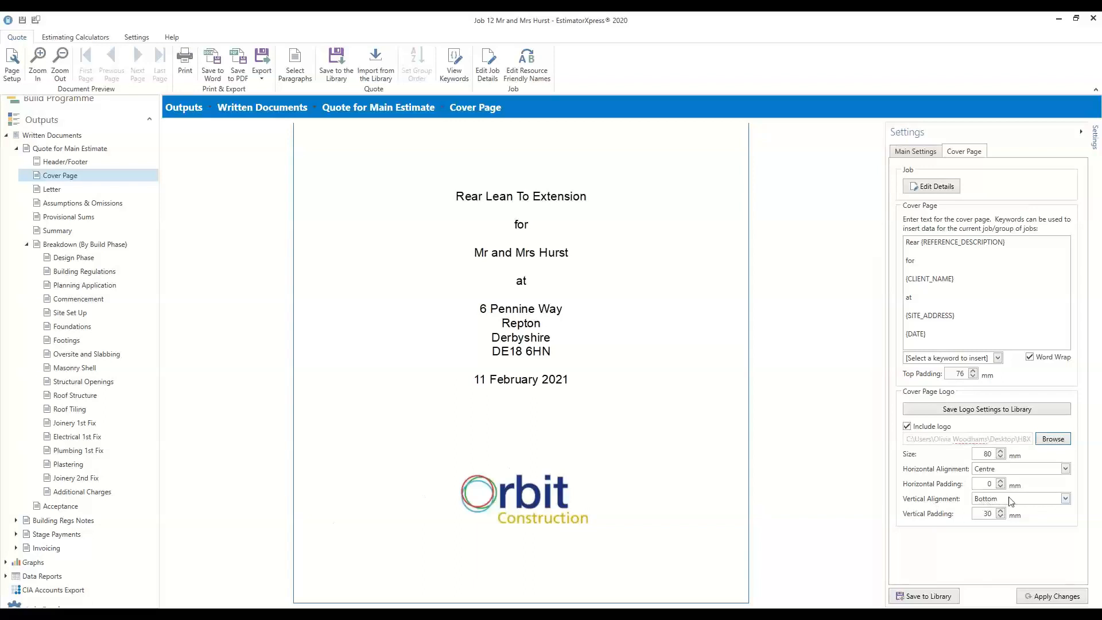
- Set the cover page logo's vertical alignment to Top, apply the changes and check the page preview
{"action": "left_click", "coordinate": [1065, 501]}
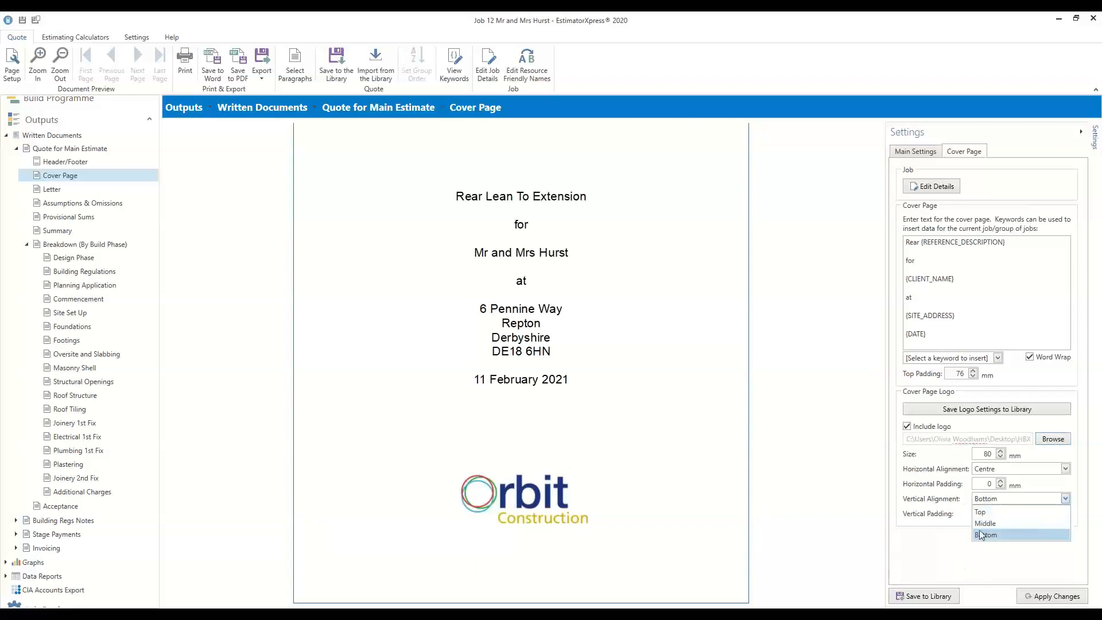
{"action": "left_click", "coordinate": [981, 512]}
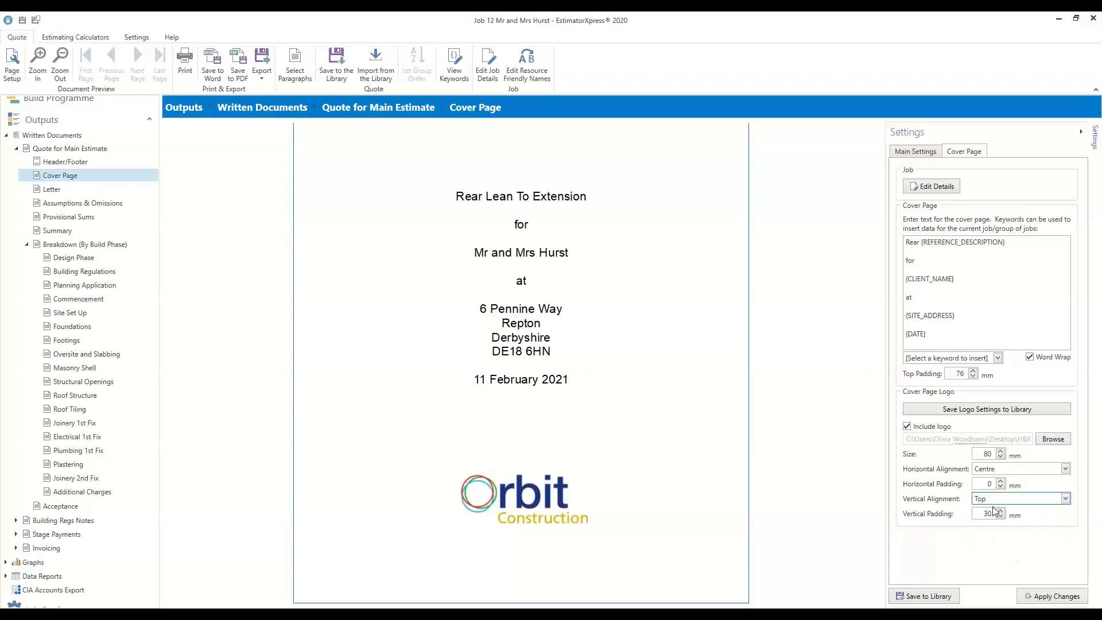
{"action": "left_click", "coordinate": [984, 514]}
{"action": "left_click", "coordinate": [981, 515]}
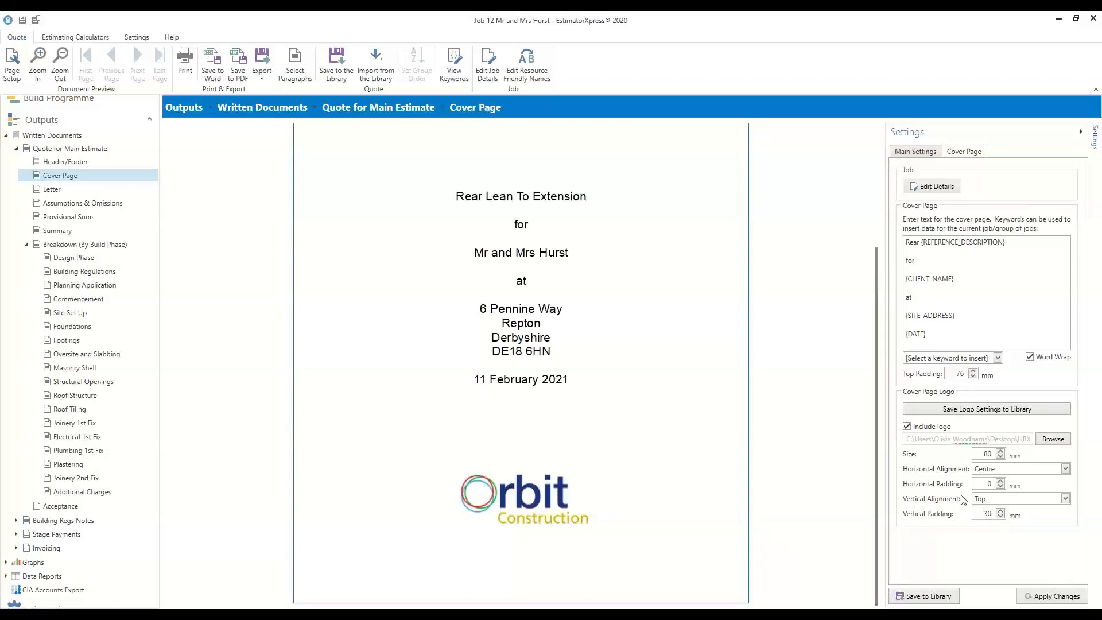
{"action": "left_click", "coordinate": [1049, 600]}
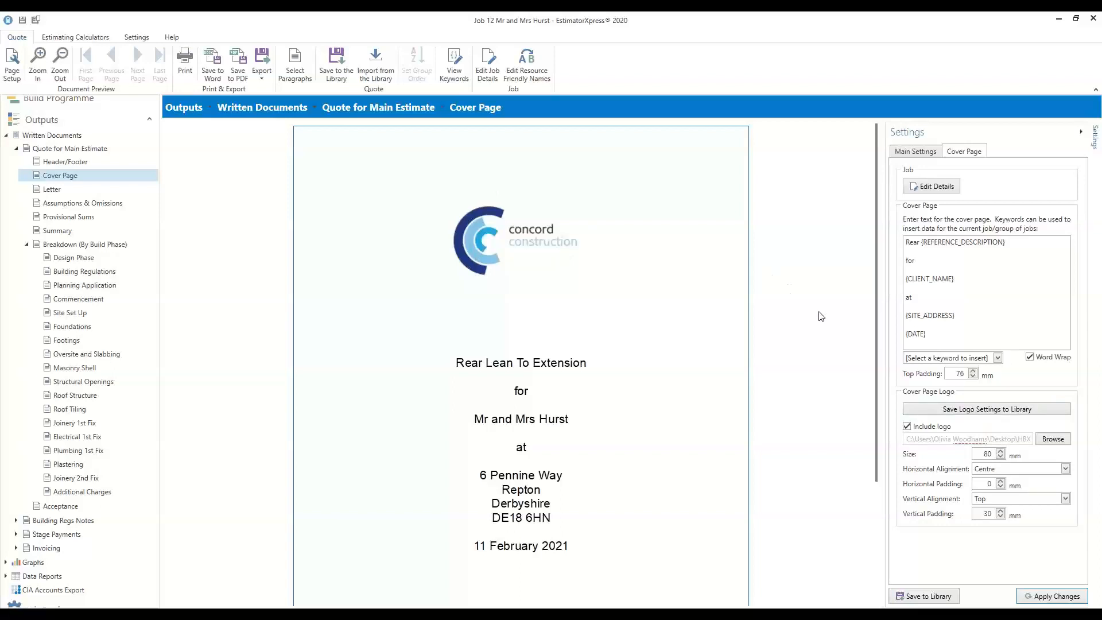
{"action": "scroll", "coordinate": [685, 336], "scroll_direction": "down", "scroll_amount": 1}
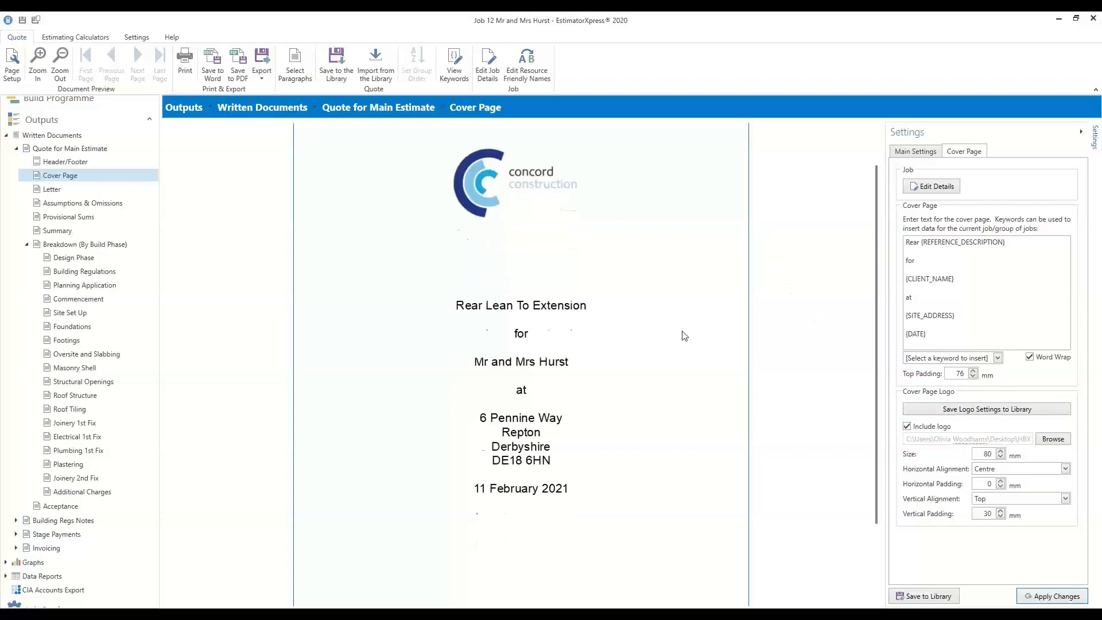
{"action": "scroll", "coordinate": [685, 336], "scroll_direction": "down", "scroll_amount": 1}
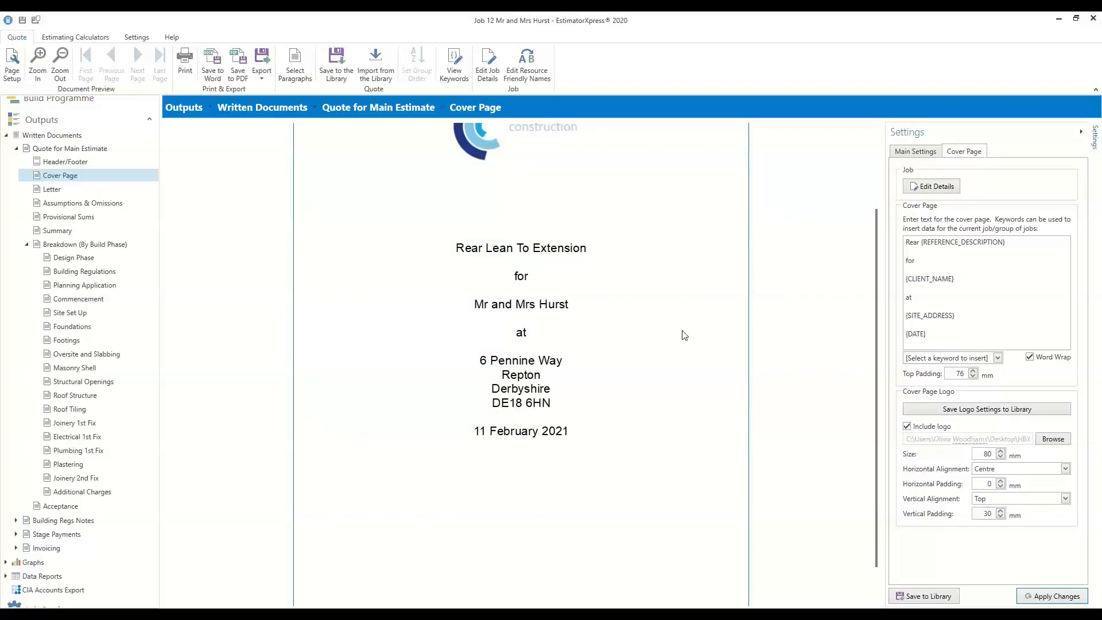
- Open the quote's Letter section and review the available letter paragraphs, keeping Extension selected
{"action": "left_click", "coordinate": [70, 195]}
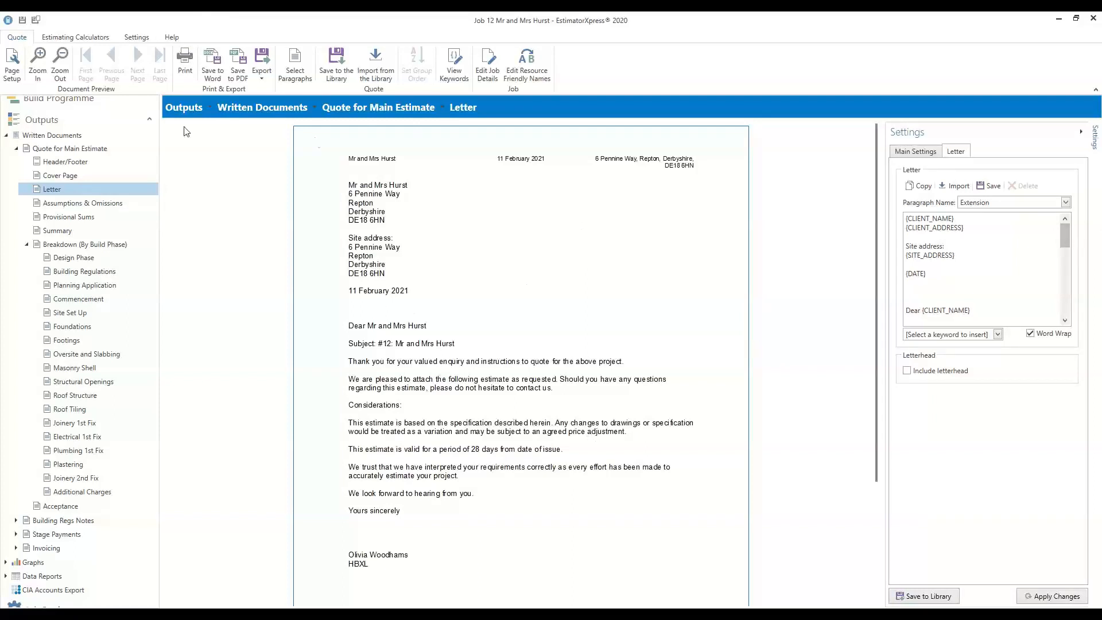
{"action": "mouse_move", "coordinate": [1069, 239]}
{"action": "left_mouse_down"}
{"action": "mouse_move", "coordinate": [1074, 318]}
{"action": "mouse_move", "coordinate": [1071, 229]}
{"action": "left_mouse_up"}
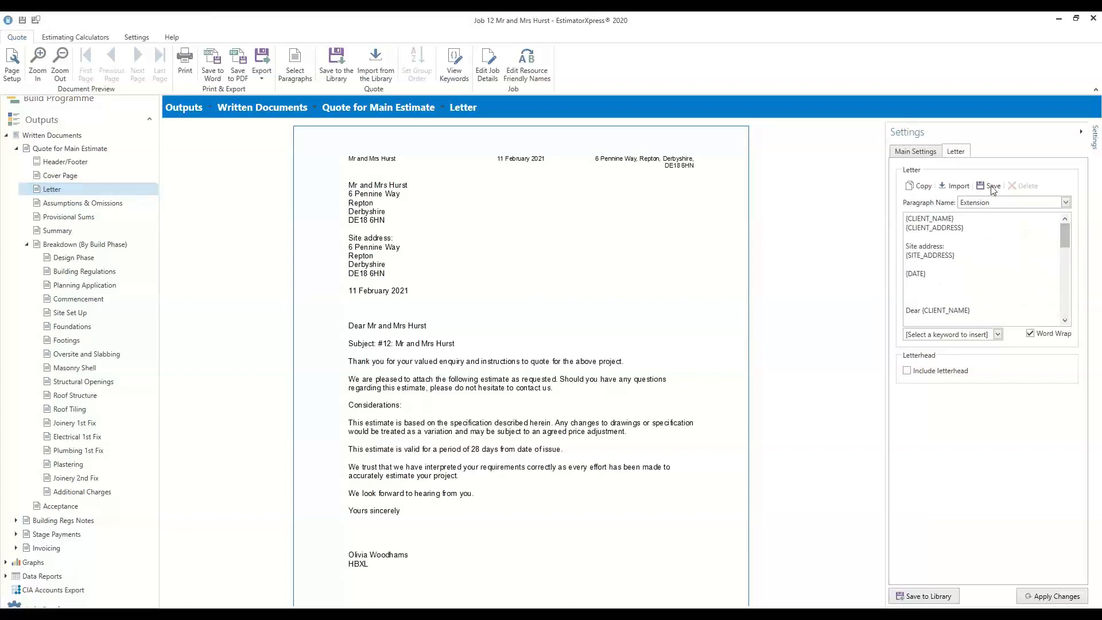
{"action": "left_click", "coordinate": [1065, 203]}
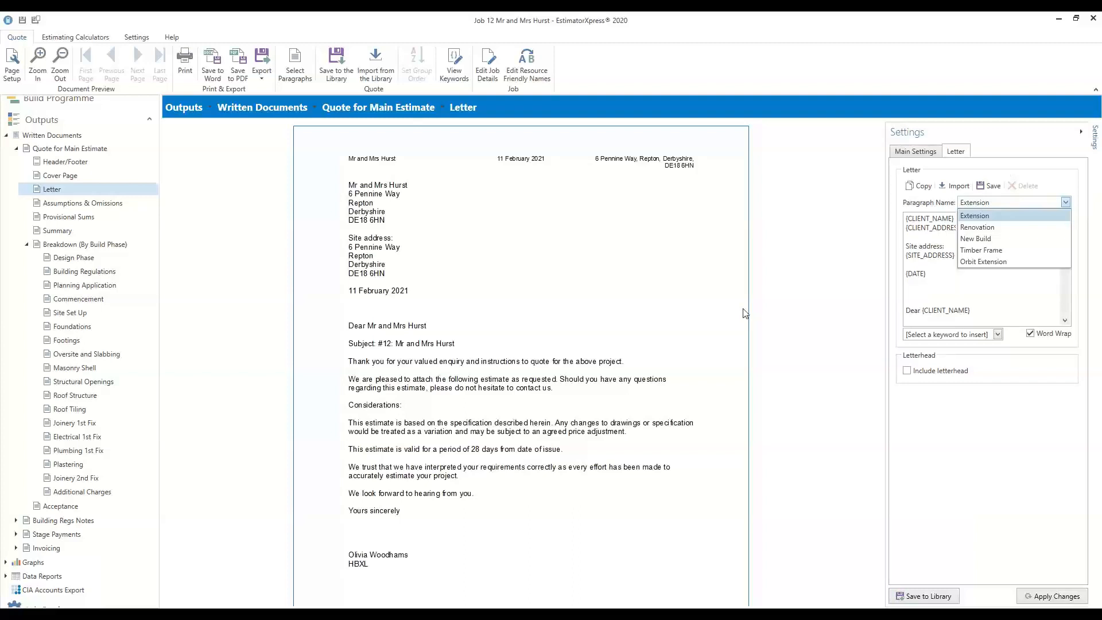
{"action": "left_click", "coordinate": [1018, 149]}
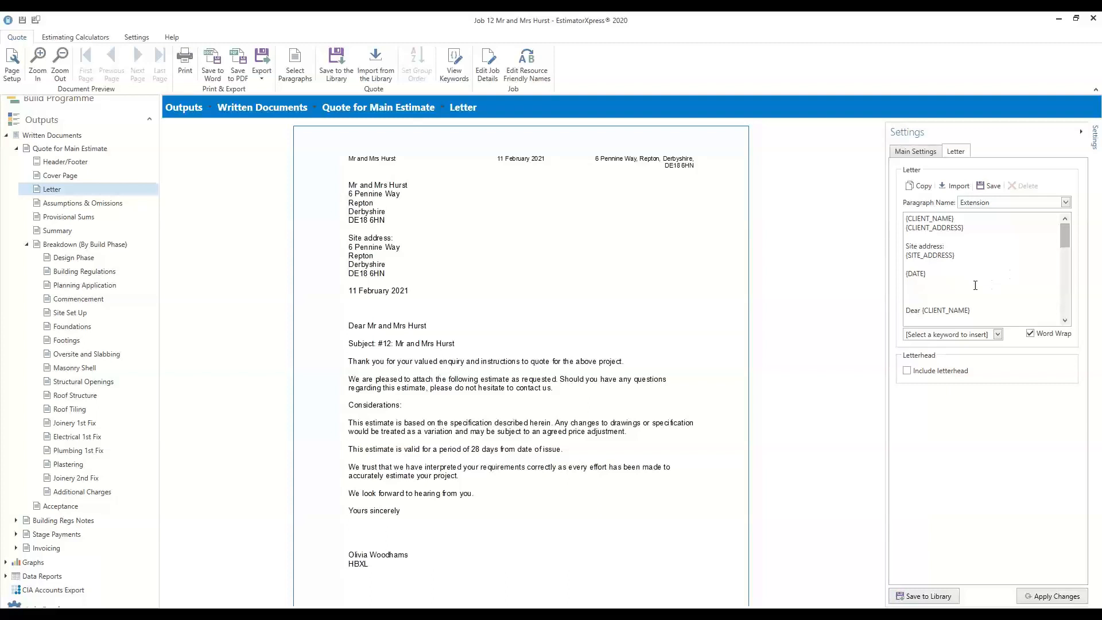
- Examine the keywords and body wording of the Extension letter, comparing them with the preview
{"action": "left_click_drag", "start_coordinate": [1064, 236], "coordinate": [1062, 312]}
{"action": "left_click_drag", "start_coordinate": [965, 321], "coordinate": [907, 310]}
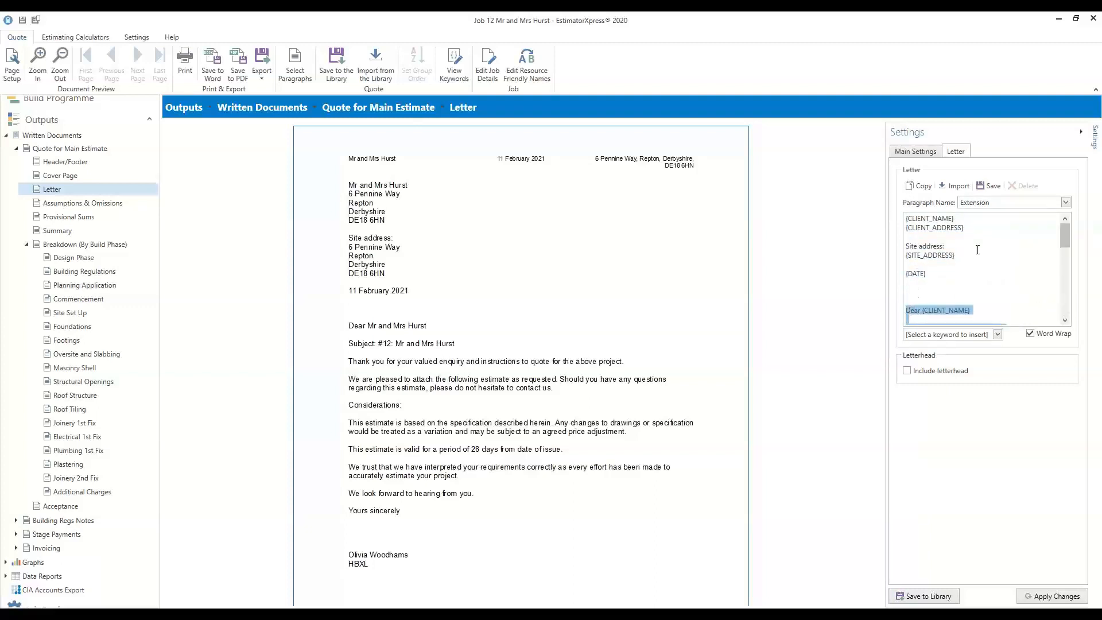
{"action": "left_click_drag", "start_coordinate": [1064, 236], "coordinate": [1066, 245]}
{"action": "scroll", "coordinate": [1066, 247], "scroll_direction": "down", "scroll_amount": 2}
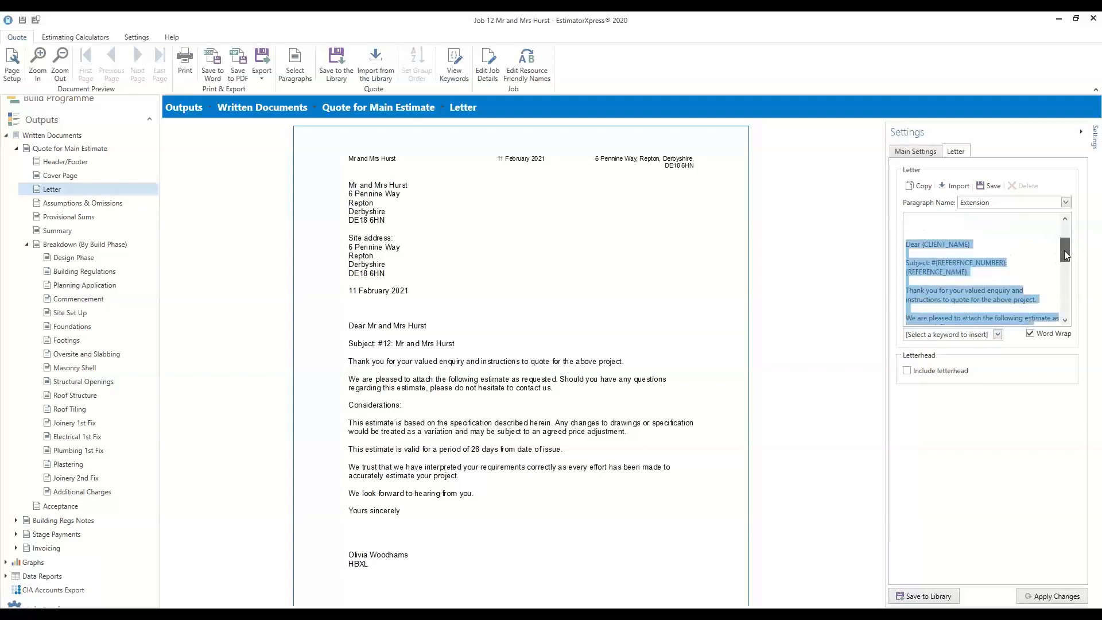
{"action": "left_click", "coordinate": [907, 265], "text": "shift"}
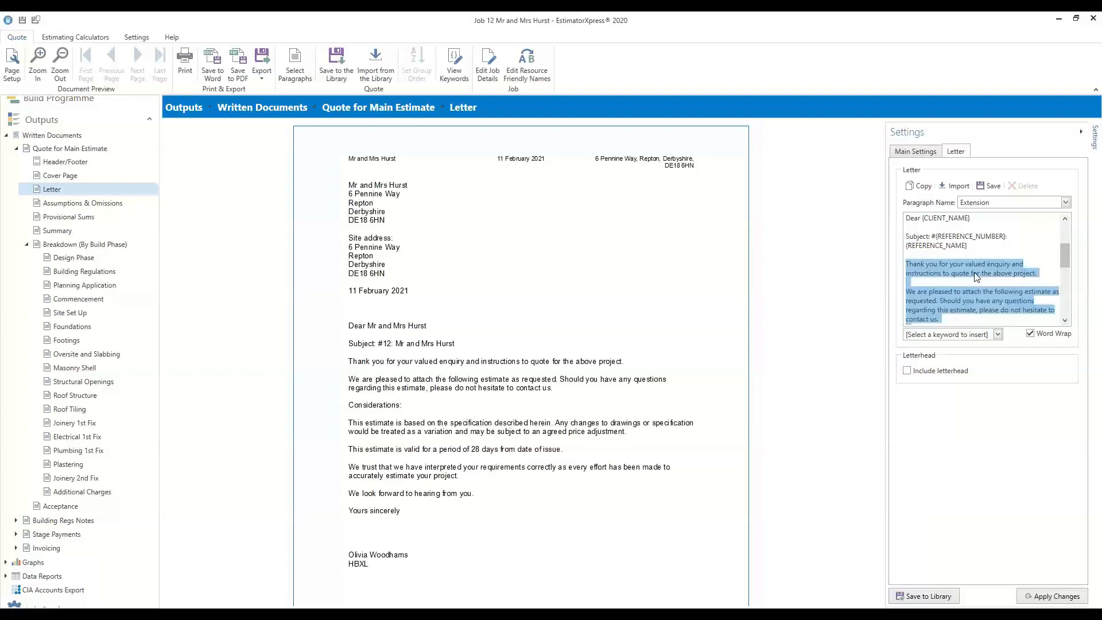
{"action": "scroll", "coordinate": [977, 276], "scroll_direction": "up", "scroll_amount": 1}
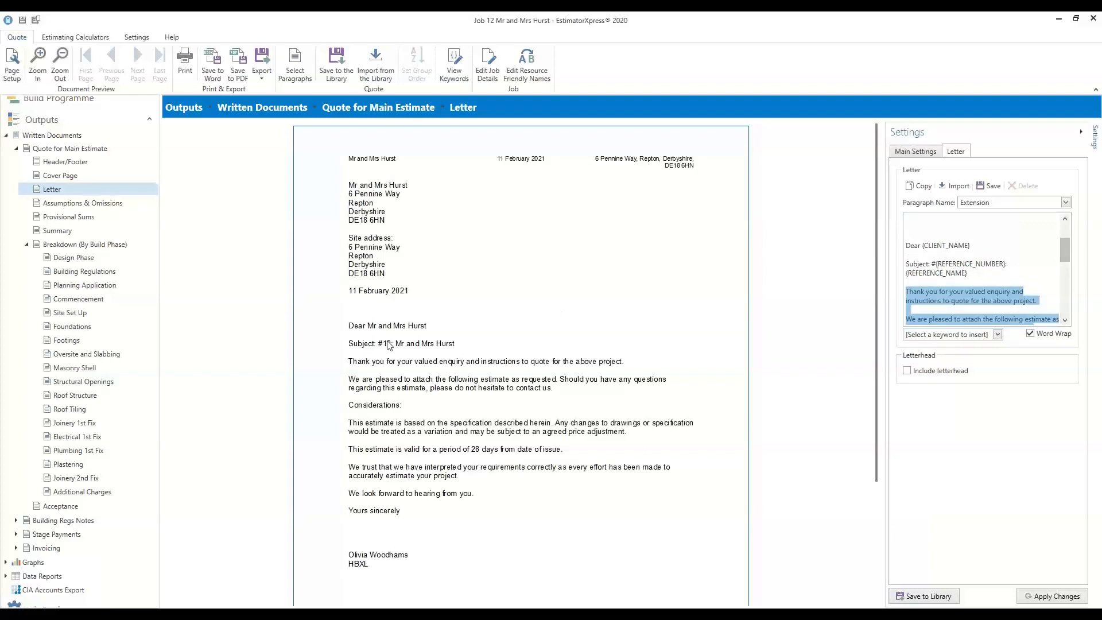
- Remove #{REFERENCE_NUMBER}: from the letter's subject line, apply the changes, and look through the insertable keywords
{"action": "left_click", "coordinate": [977, 276]}
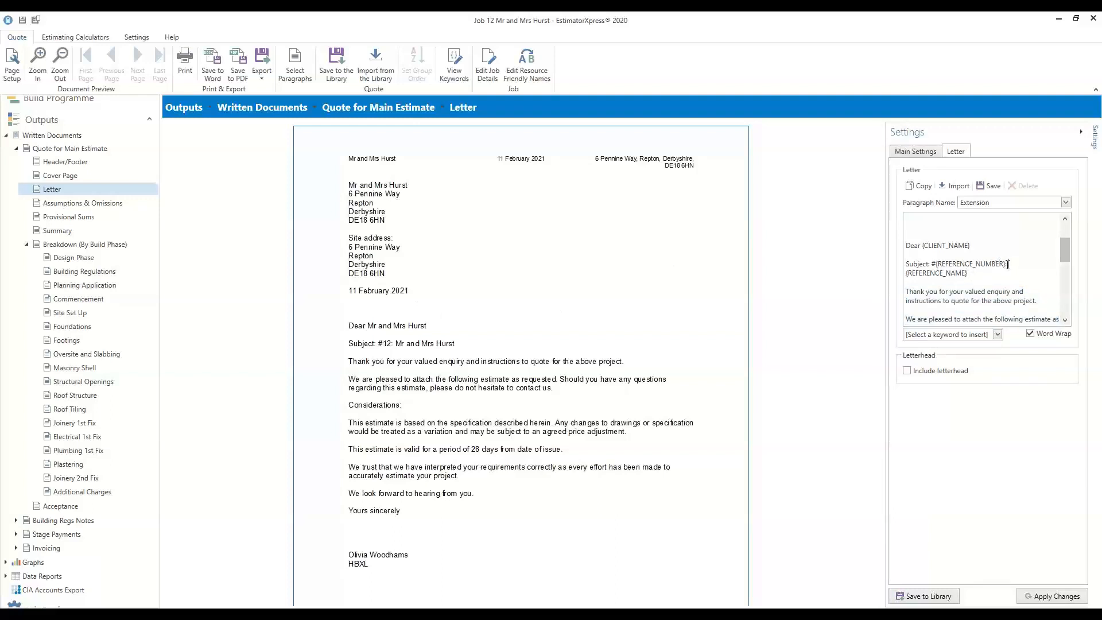
{"action": "left_click_drag", "start_coordinate": [1008, 265], "coordinate": [932, 264]}
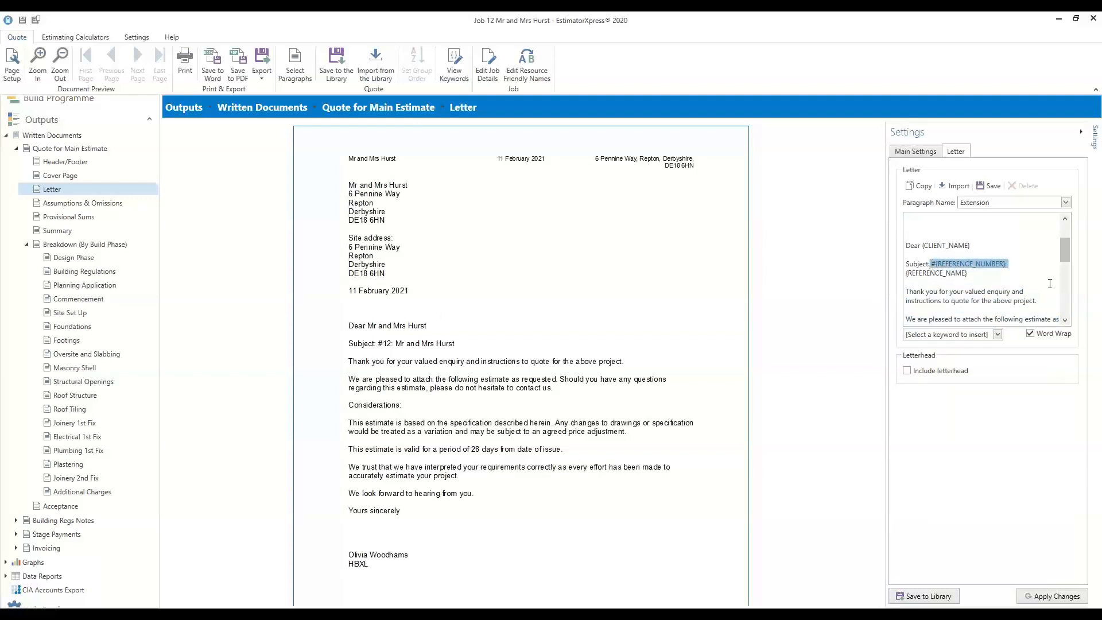
{"action": "key", "text": "Delete"}
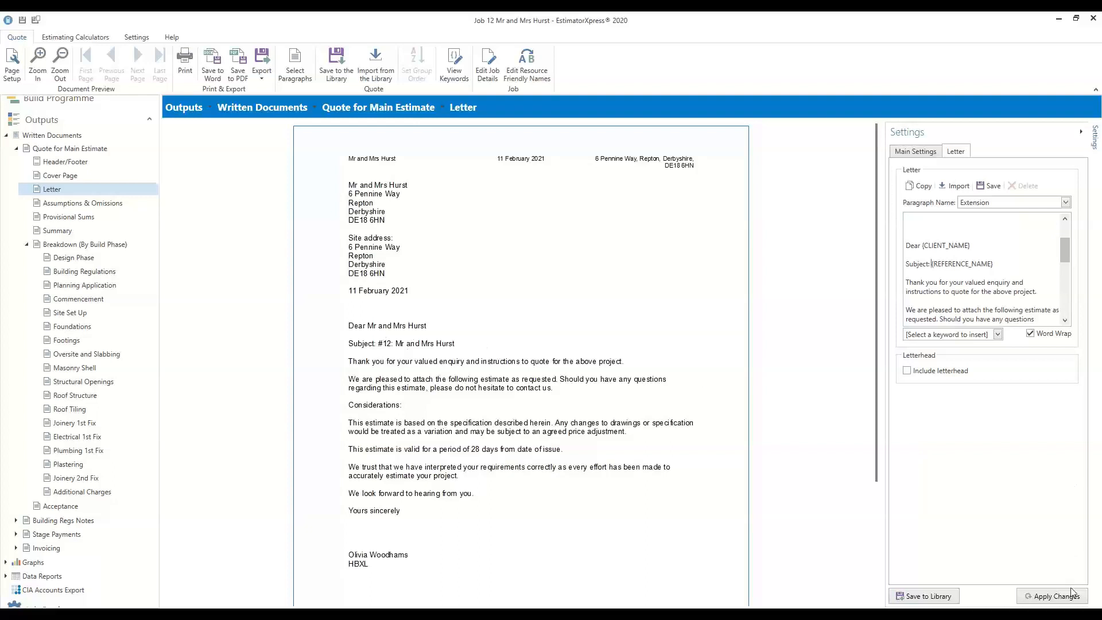
{"action": "left_click", "coordinate": [1064, 600]}
{"action": "left_click", "coordinate": [998, 335]}
{"action": "mouse_move", "coordinate": [1024, 371]}
{"action": "left_mouse_down"}
{"action": "mouse_move", "coordinate": [1031, 452]}
{"action": "mouse_move", "coordinate": [1029, 360]}
{"action": "left_mouse_up"}
{"action": "left_click", "coordinate": [1051, 417]}
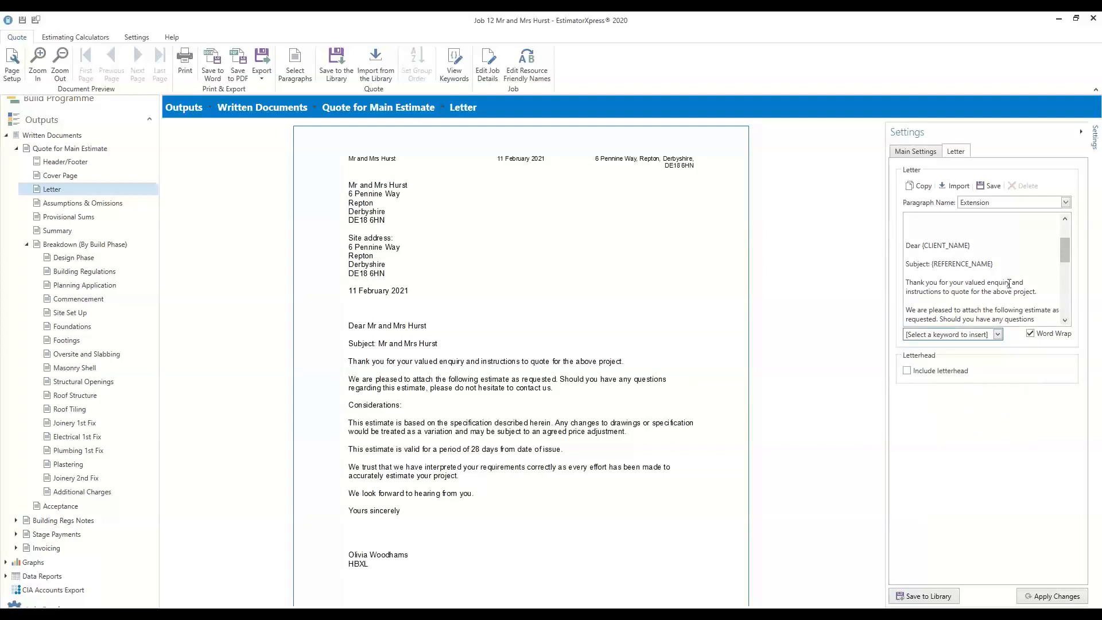
{"action": "scroll", "coordinate": [981, 299], "scroll_direction": "down", "scroll_amount": 2}
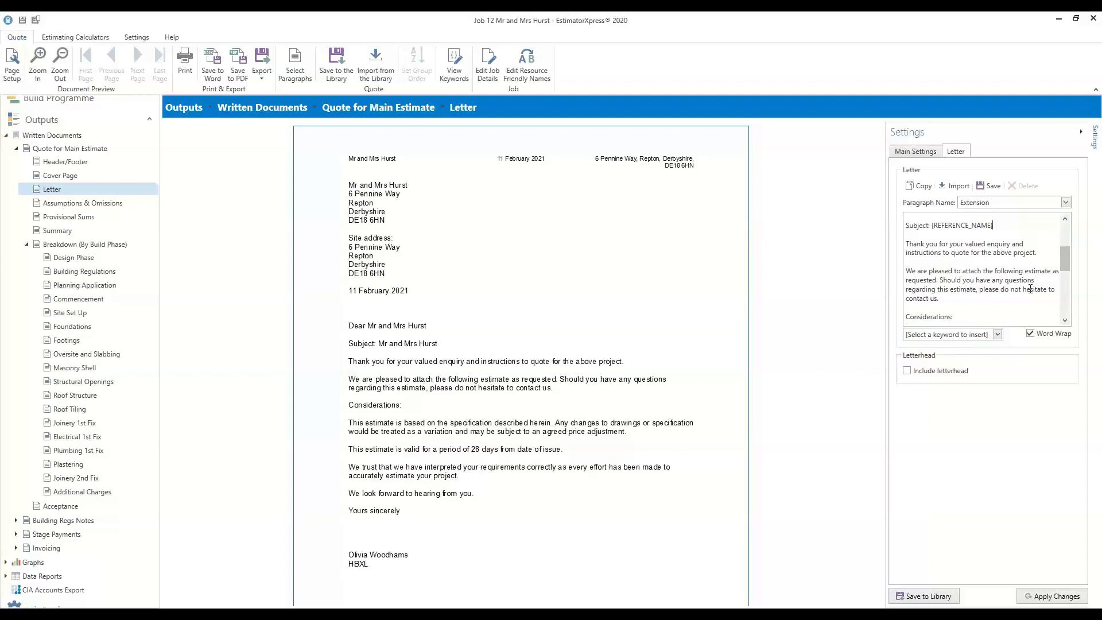
- Reword the opening of the letter's first body paragraph from "Thank you" to "Many thanks"
{"action": "left_click", "coordinate": [1046, 254]}
{"action": "left_click_drag", "start_coordinate": [935, 246], "coordinate": [906, 245]}
{"action": "type", "text": "Many than"}
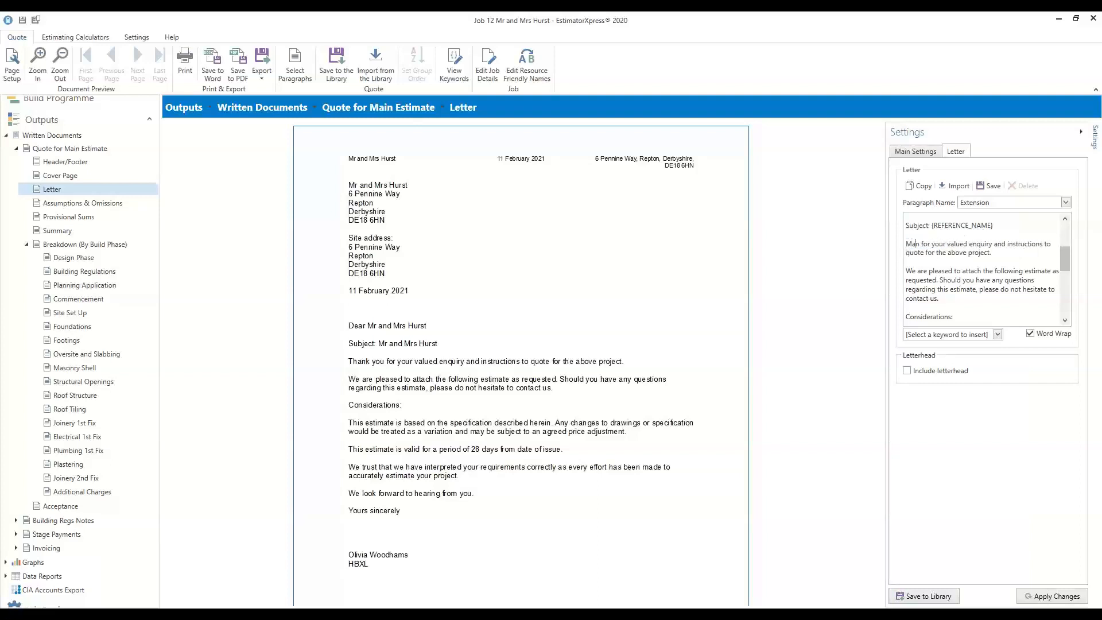
{"action": "type", "text": "ks"}
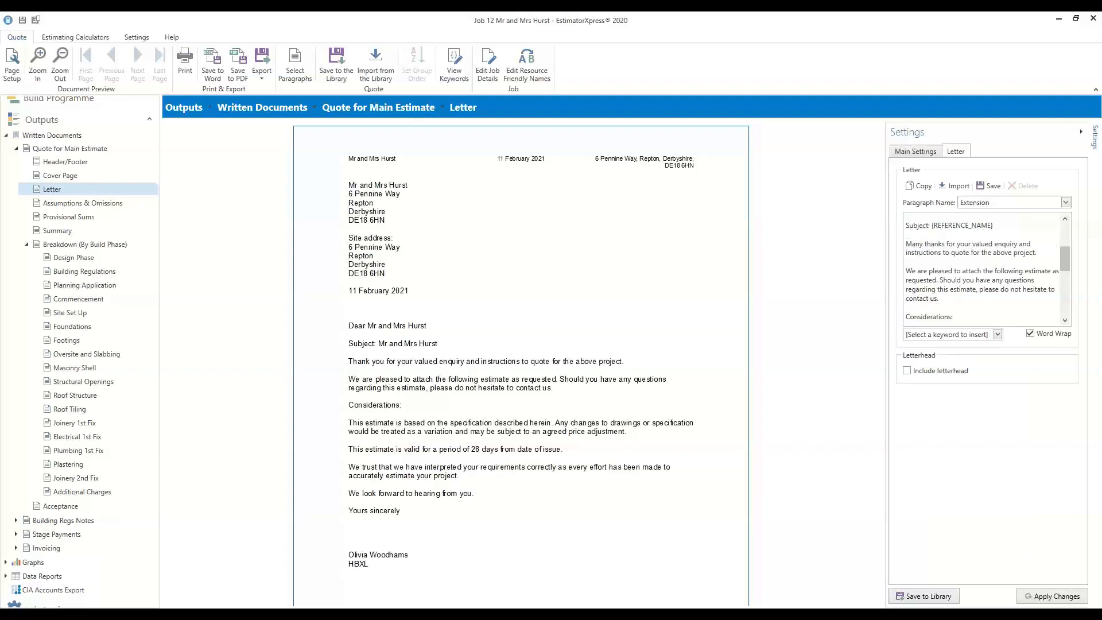
- Save the edited letter text to the library under the new paragraph name Concord Extension Template
{"action": "left_click_drag", "start_coordinate": [1069, 260], "coordinate": [1074, 229]}
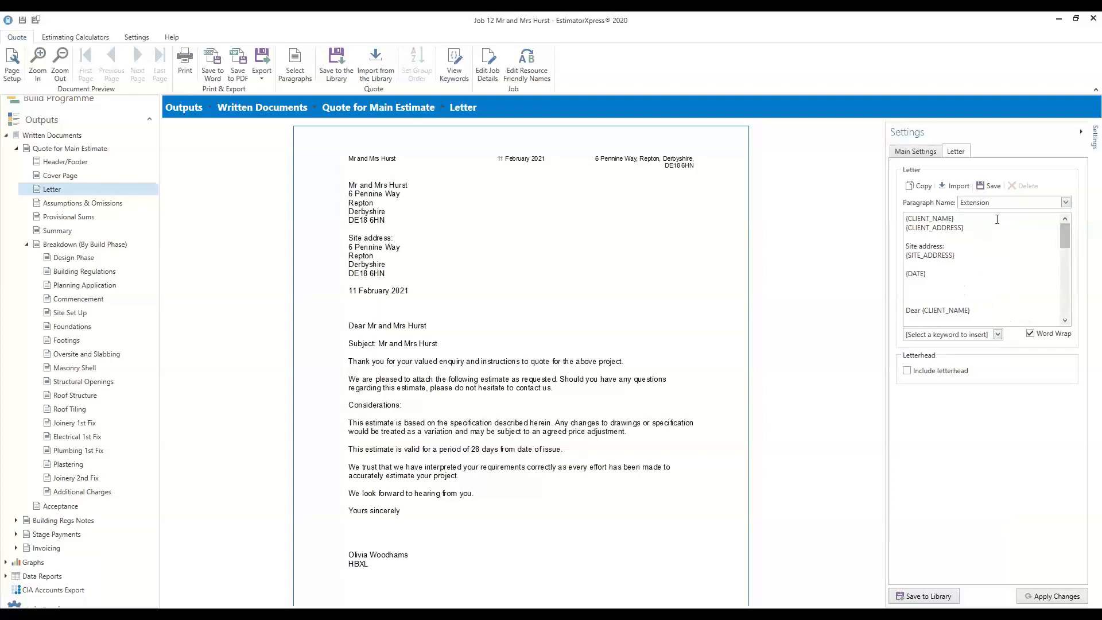
{"action": "left_click", "coordinate": [990, 188]}
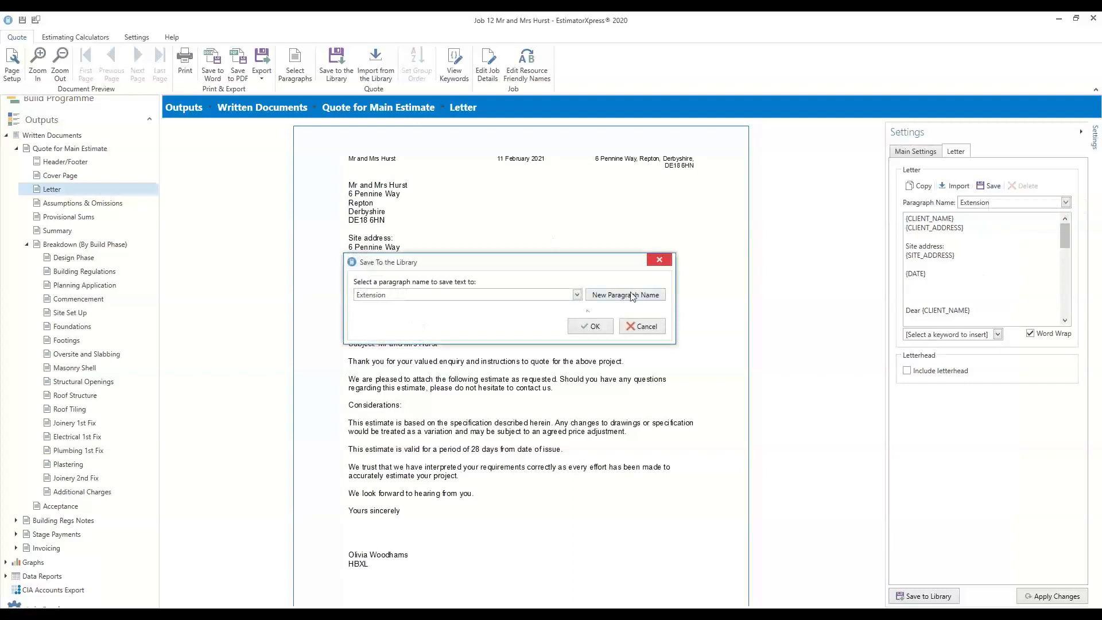
{"action": "left_click", "coordinate": [578, 296]}
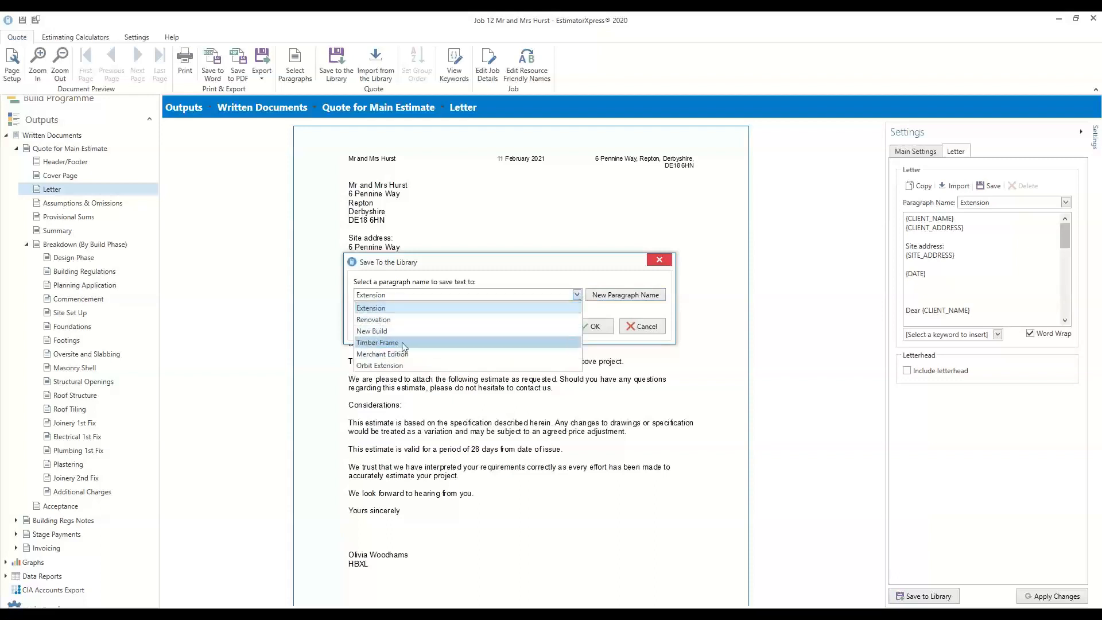
{"action": "left_click", "coordinate": [531, 270]}
{"action": "left_click", "coordinate": [624, 296]}
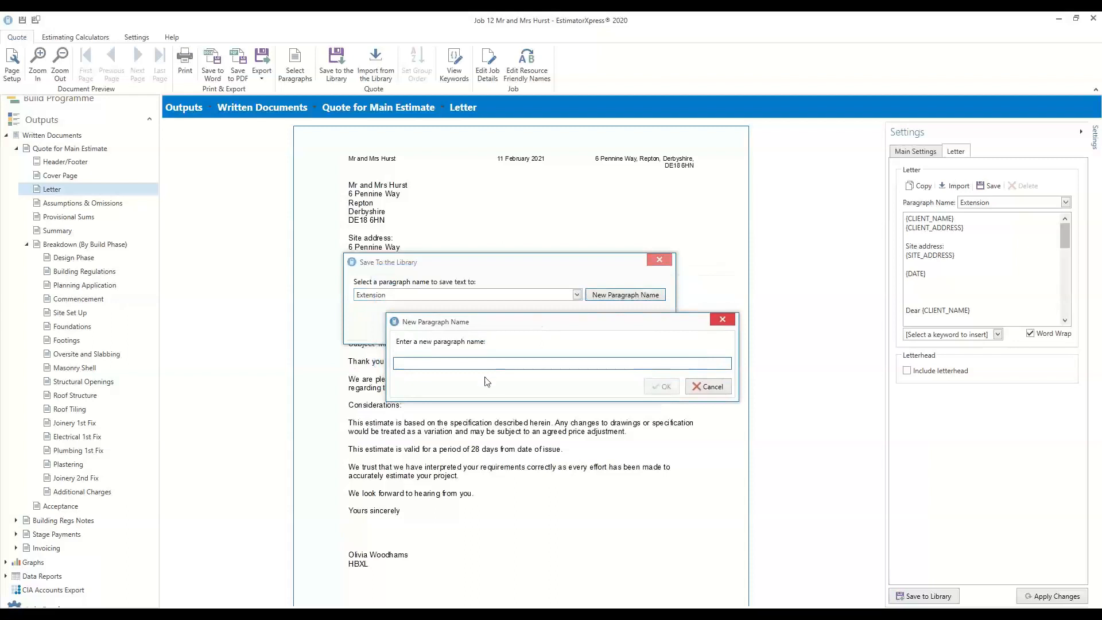
{"action": "type", "text": "Concord Exten"}
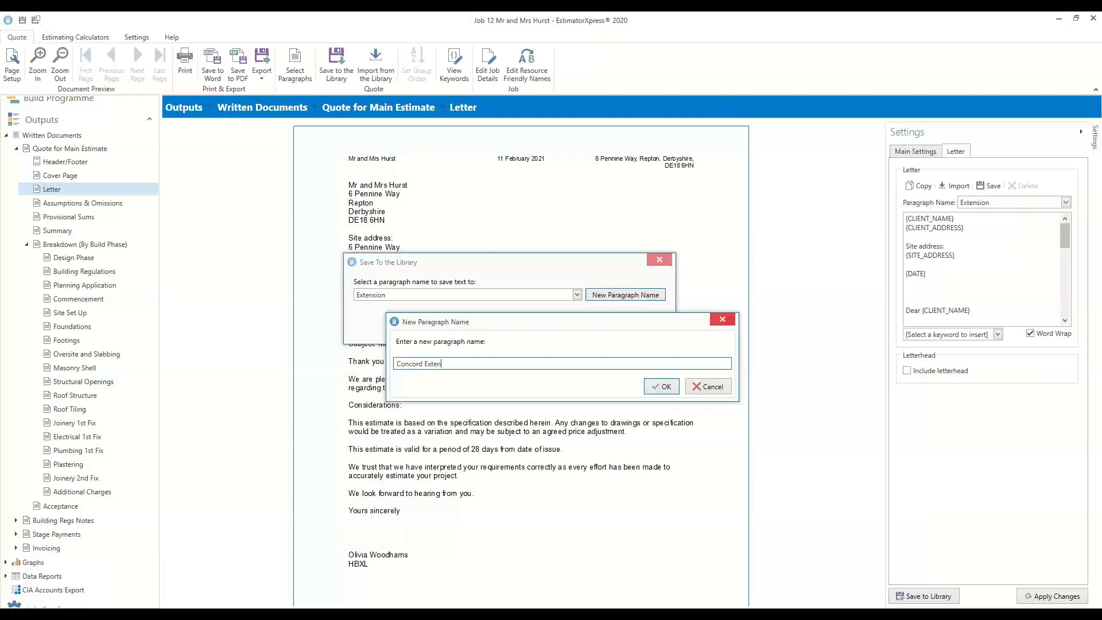
{"action": "type", "text": "sion Template"}
{"action": "left_click", "coordinate": [666, 387]}
{"action": "left_click", "coordinate": [603, 327]}
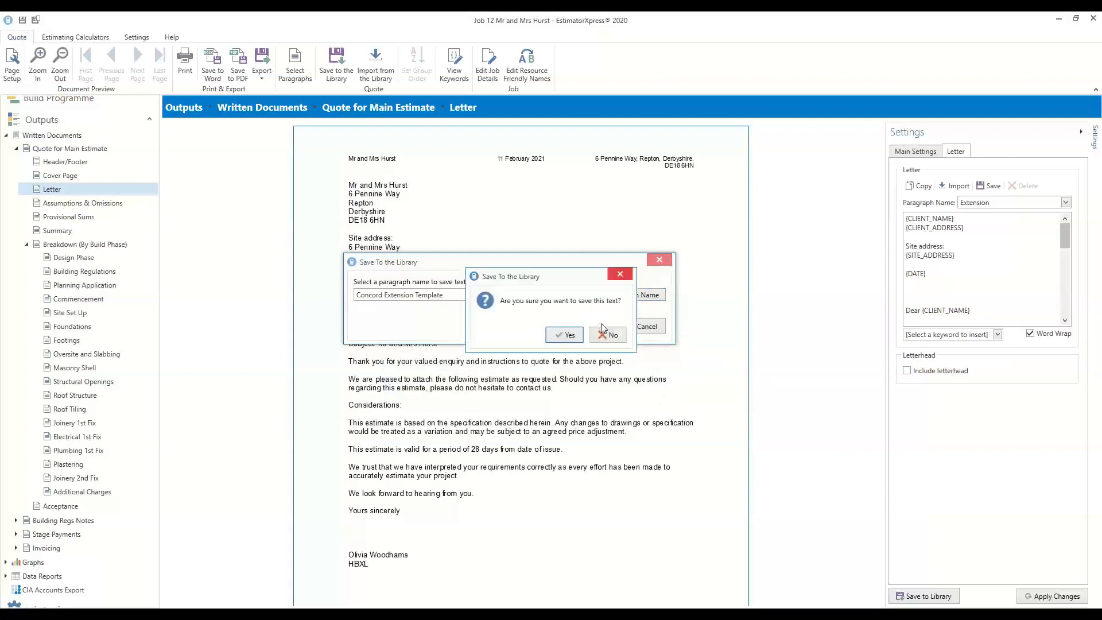
{"action": "left_click", "coordinate": [563, 335]}
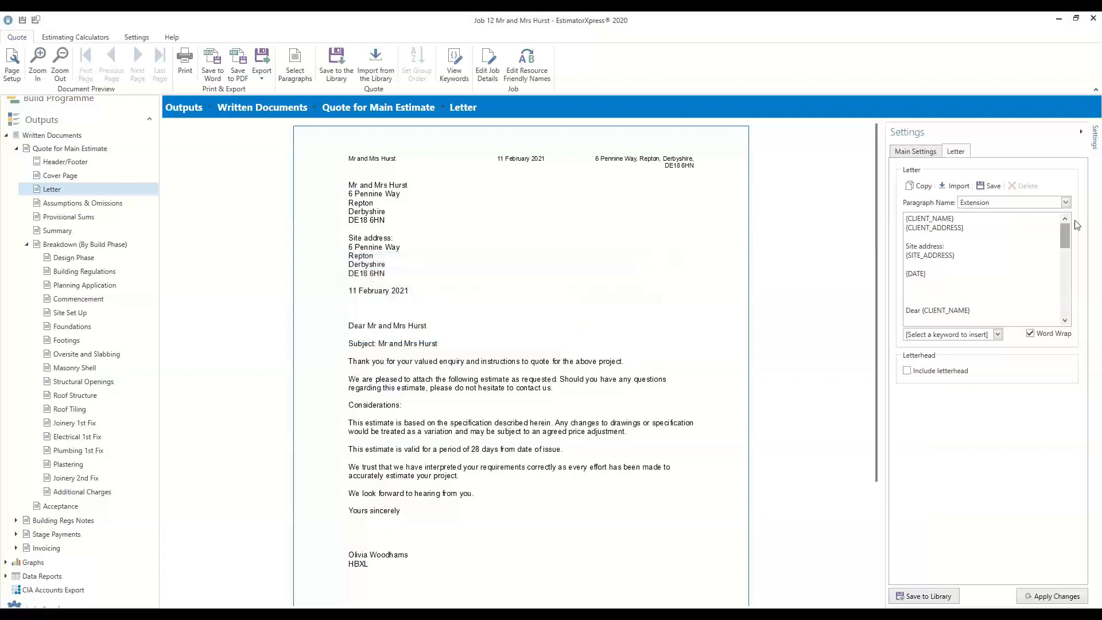
- Import the Concord Extension Template paragraph from the library into the quote's letter
{"action": "left_click", "coordinate": [1066, 202]}
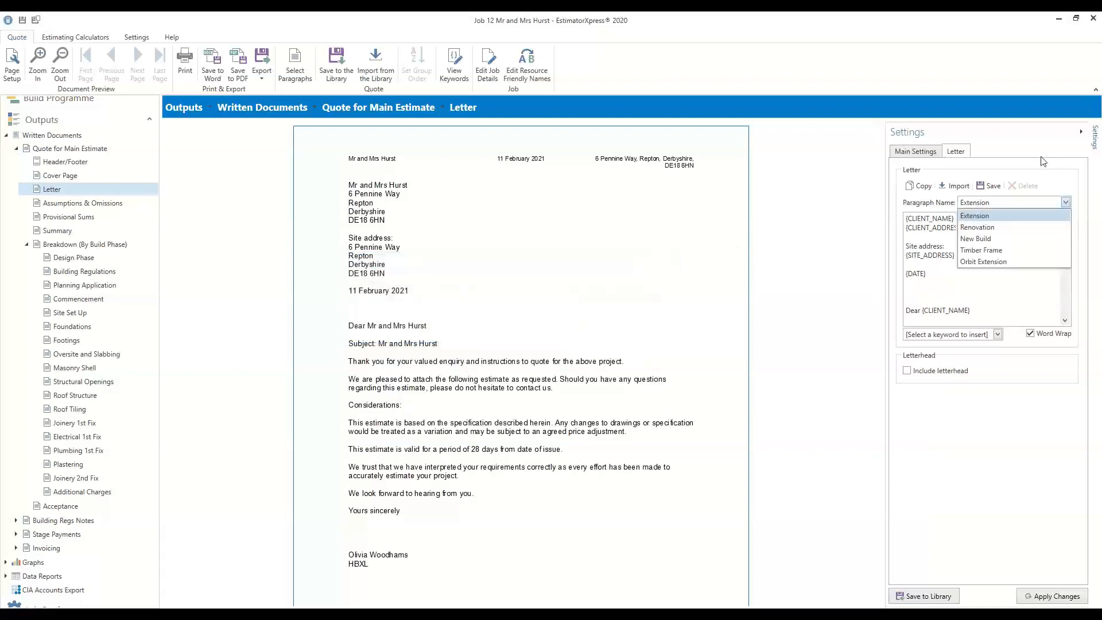
{"action": "left_click", "coordinate": [943, 194]}
{"action": "left_click", "coordinate": [951, 187]}
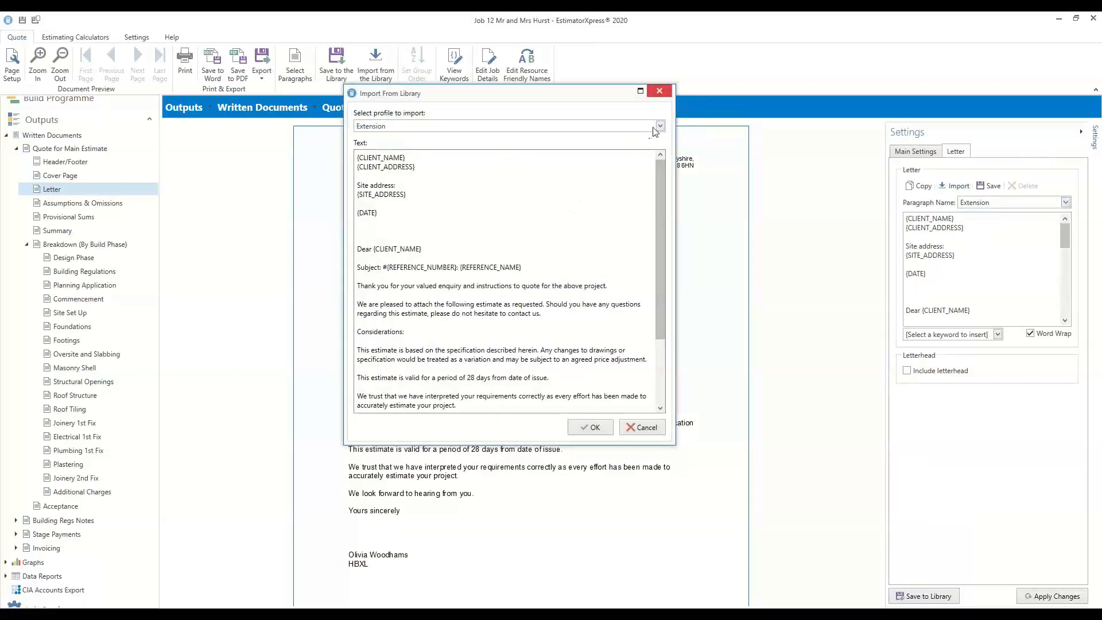
{"action": "left_click", "coordinate": [658, 127]}
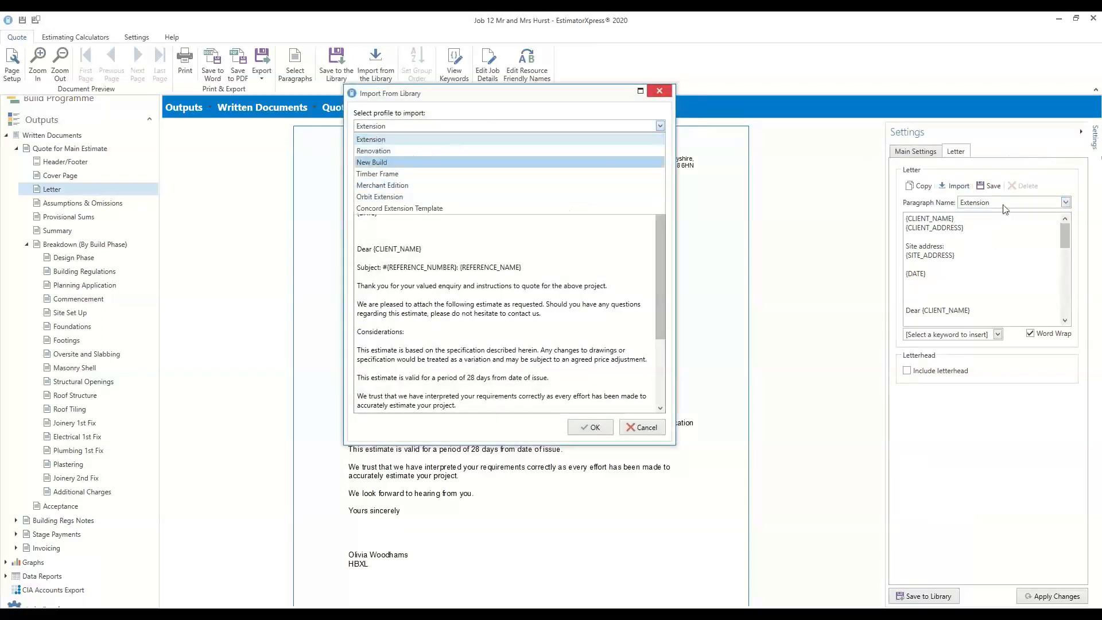
{"action": "left_click", "coordinate": [405, 208]}
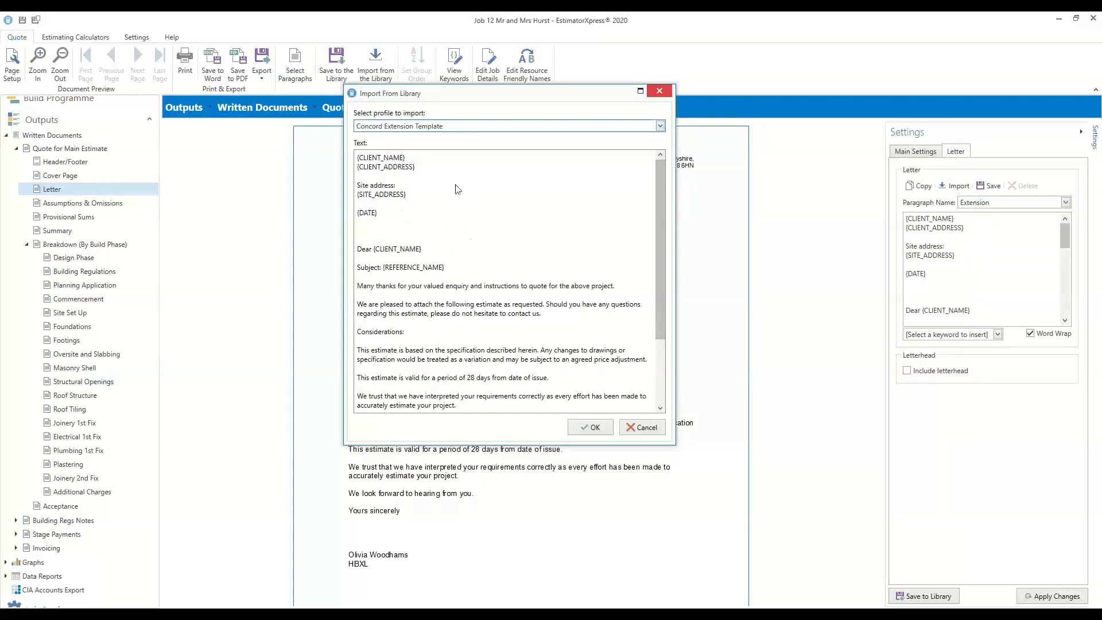
{"action": "left_click", "coordinate": [587, 428]}
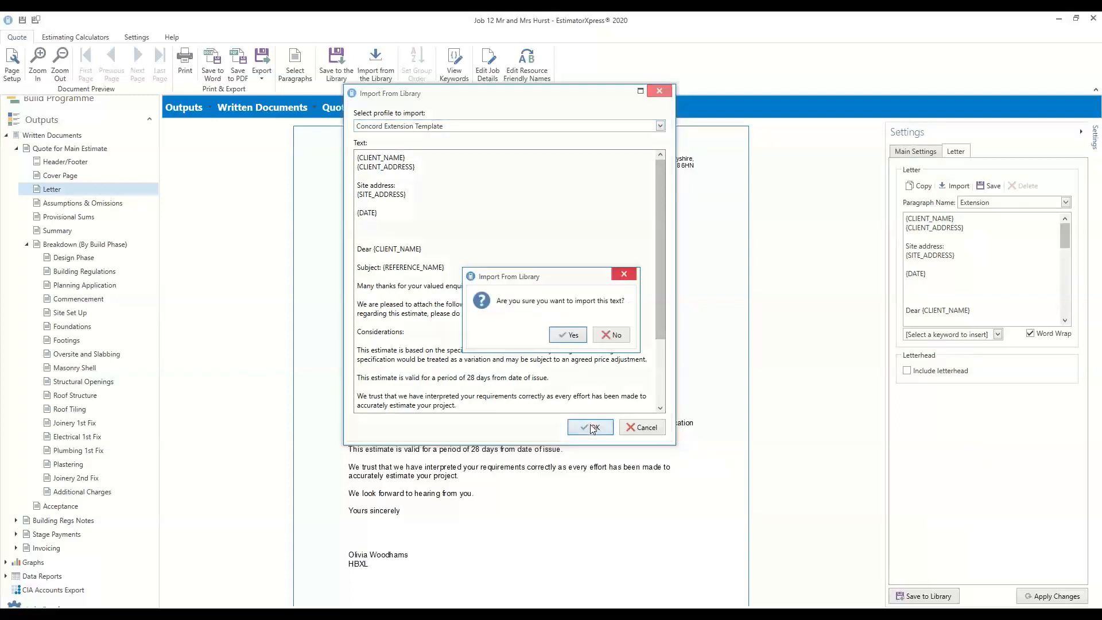
{"action": "left_click", "coordinate": [570, 336]}
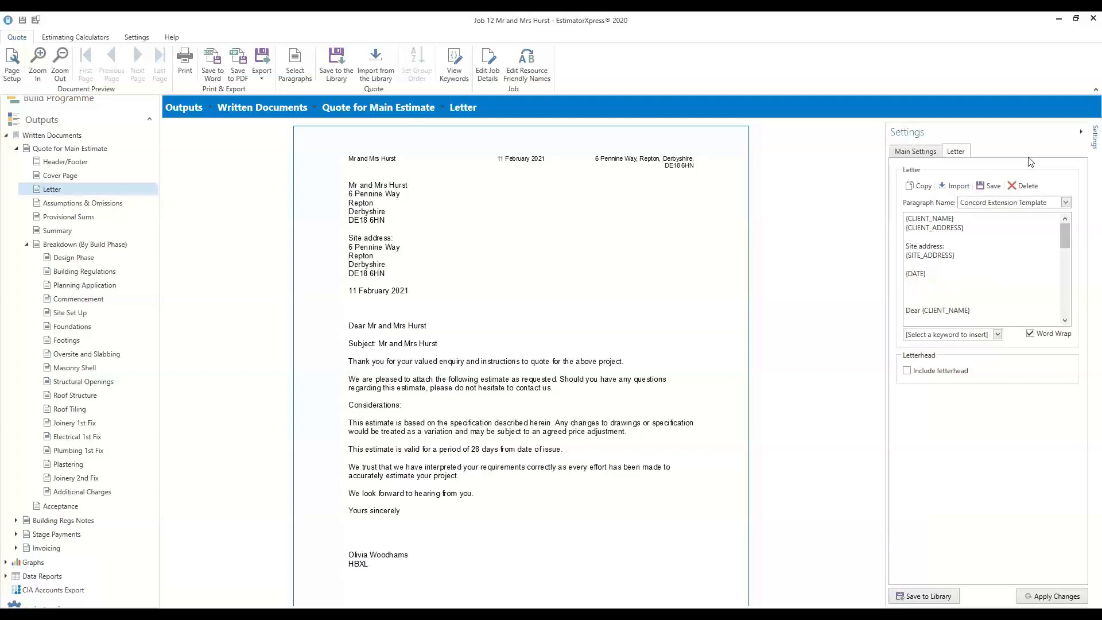
- Turn on Include letterhead for the letter, and view the Assumptions & Omissions and Provisional Sums sections
{"action": "left_click", "coordinate": [907, 372]}
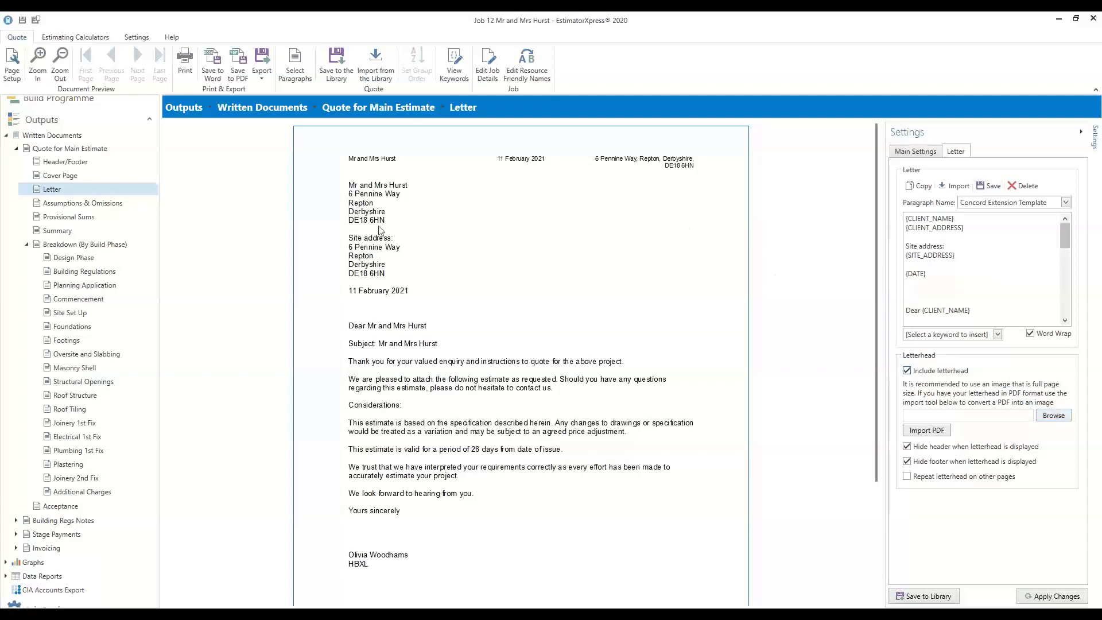
{"action": "left_click", "coordinate": [64, 205]}
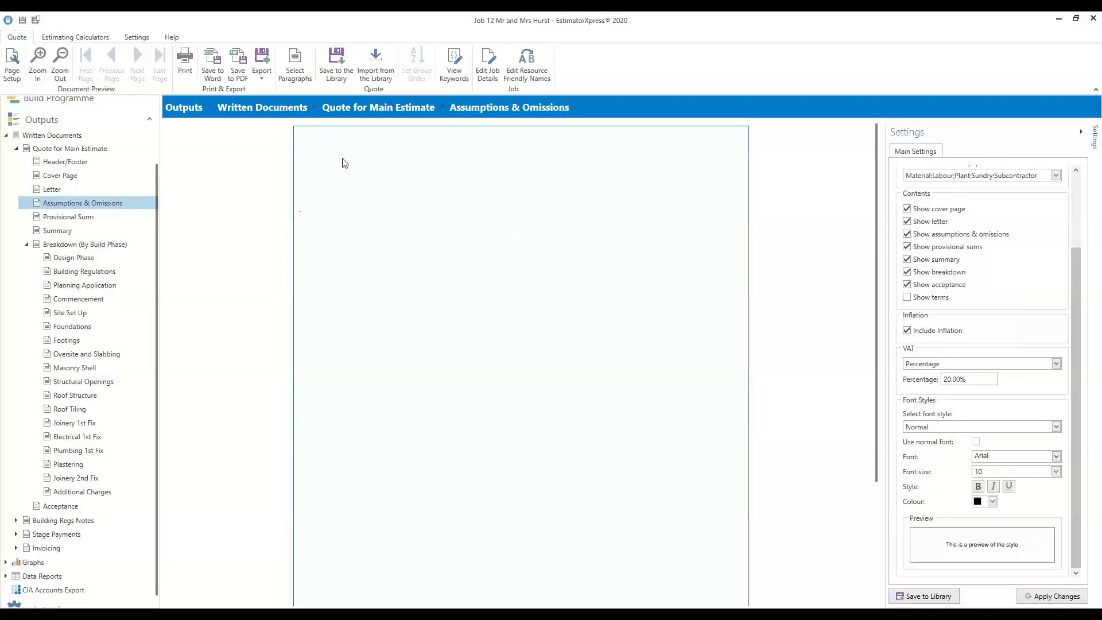
{"action": "left_click", "coordinate": [47, 233]}
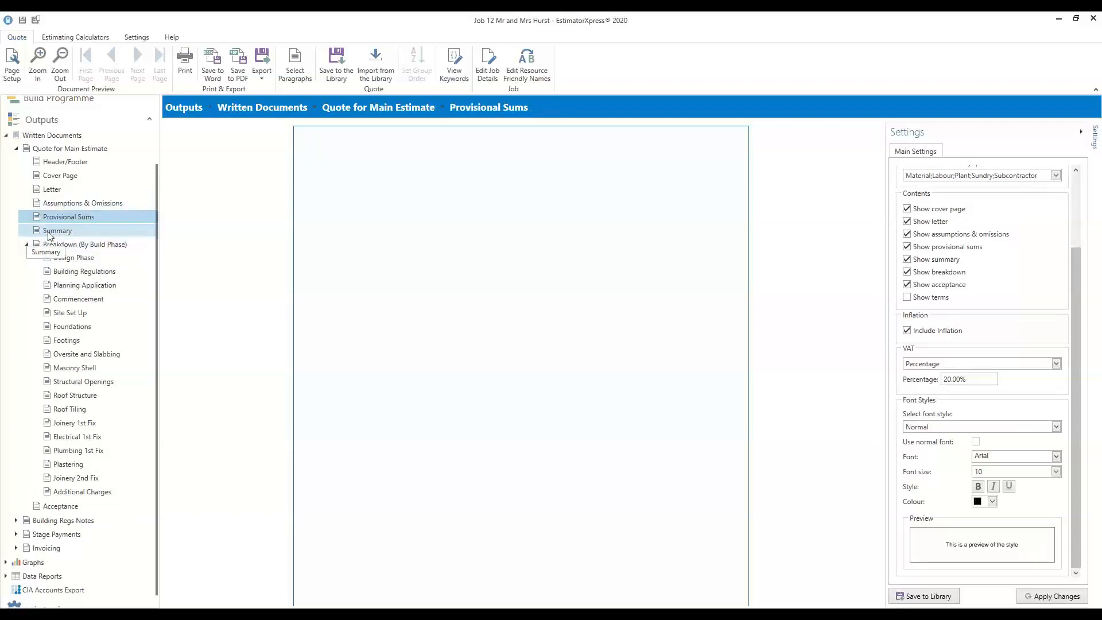
- In the quote's Summary section, hide the build phase totals and show the summary after the breakdown, applying each change
{"action": "left_click", "coordinate": [49, 232]}
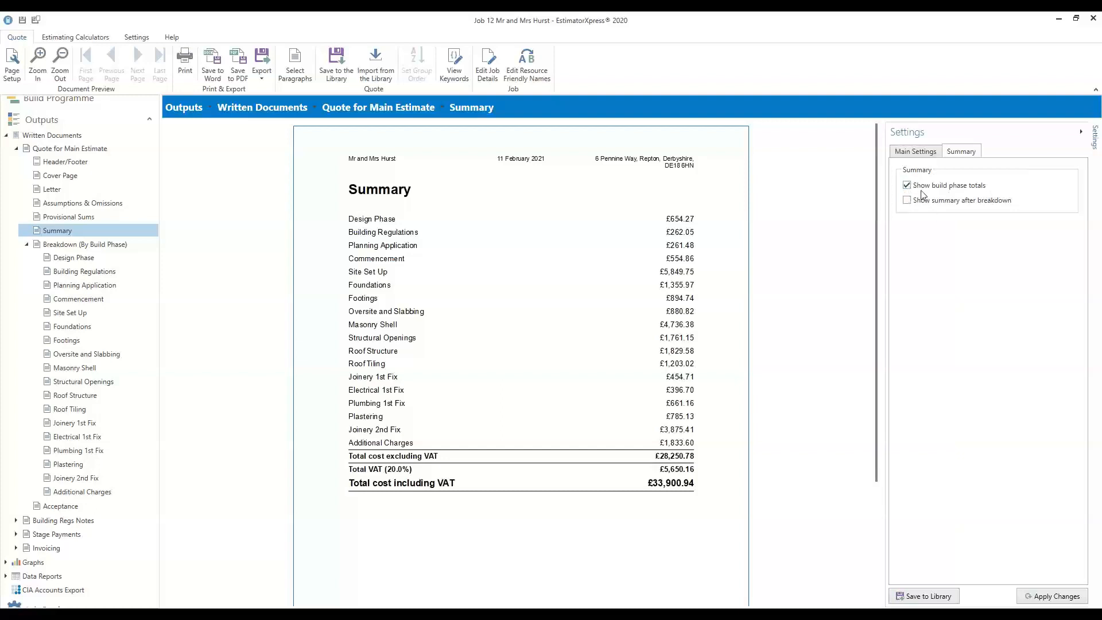
{"action": "left_click", "coordinate": [908, 185]}
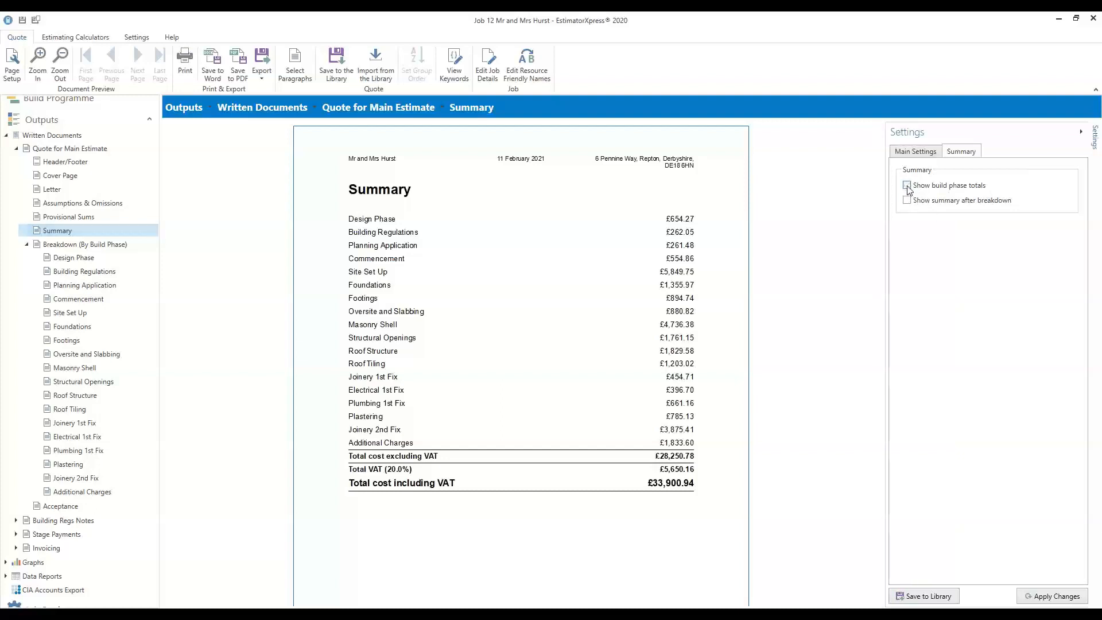
{"action": "left_click", "coordinate": [1045, 599]}
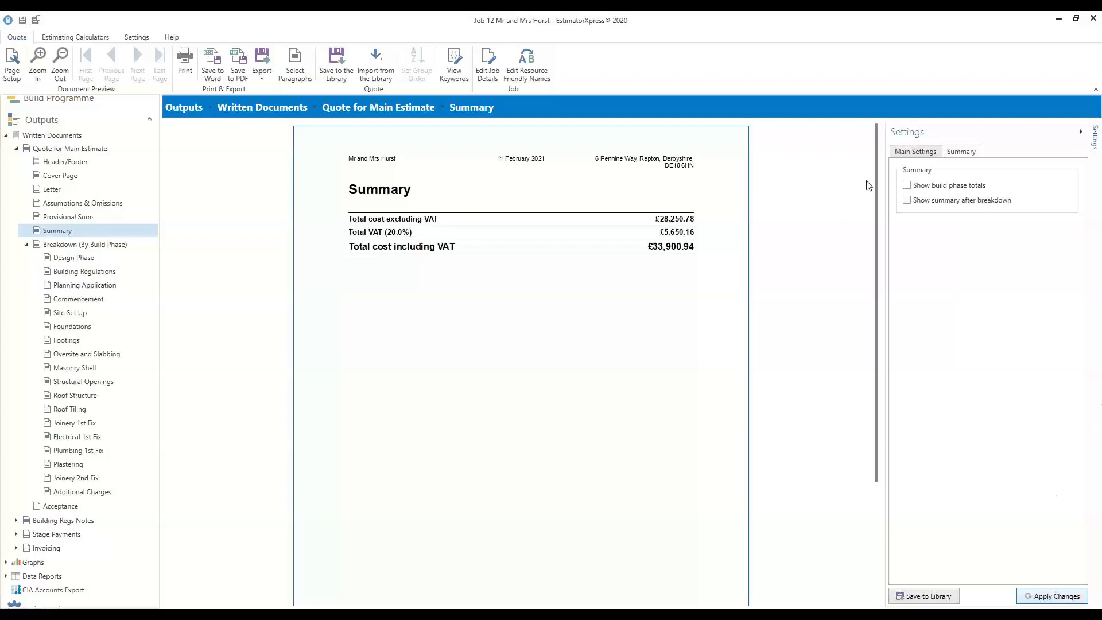
{"action": "left_click", "coordinate": [908, 200]}
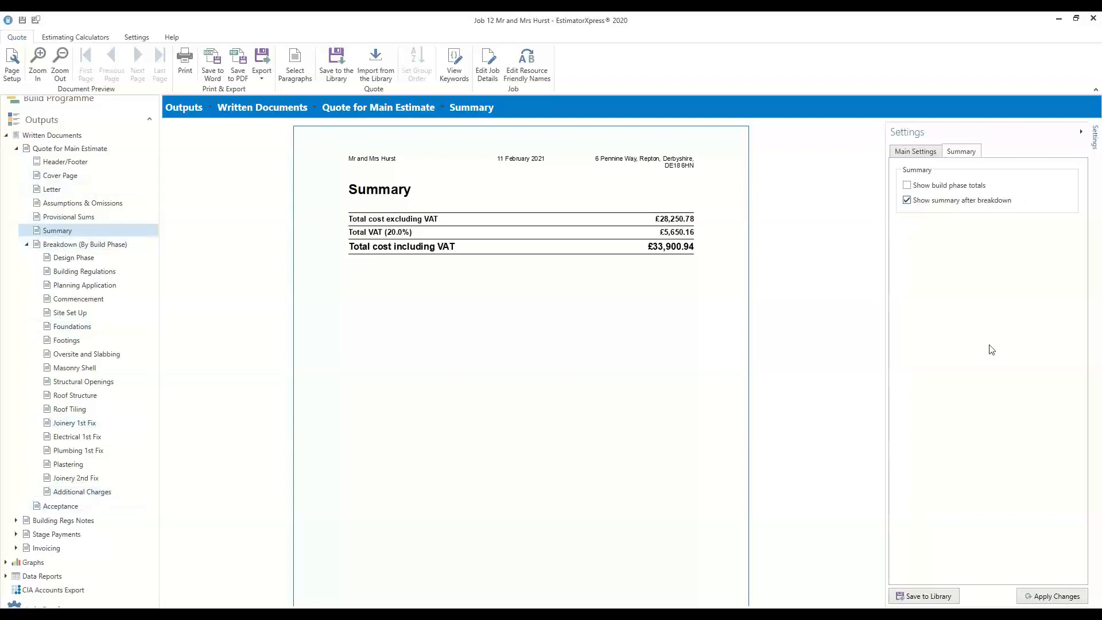
{"action": "left_click", "coordinate": [1048, 599]}
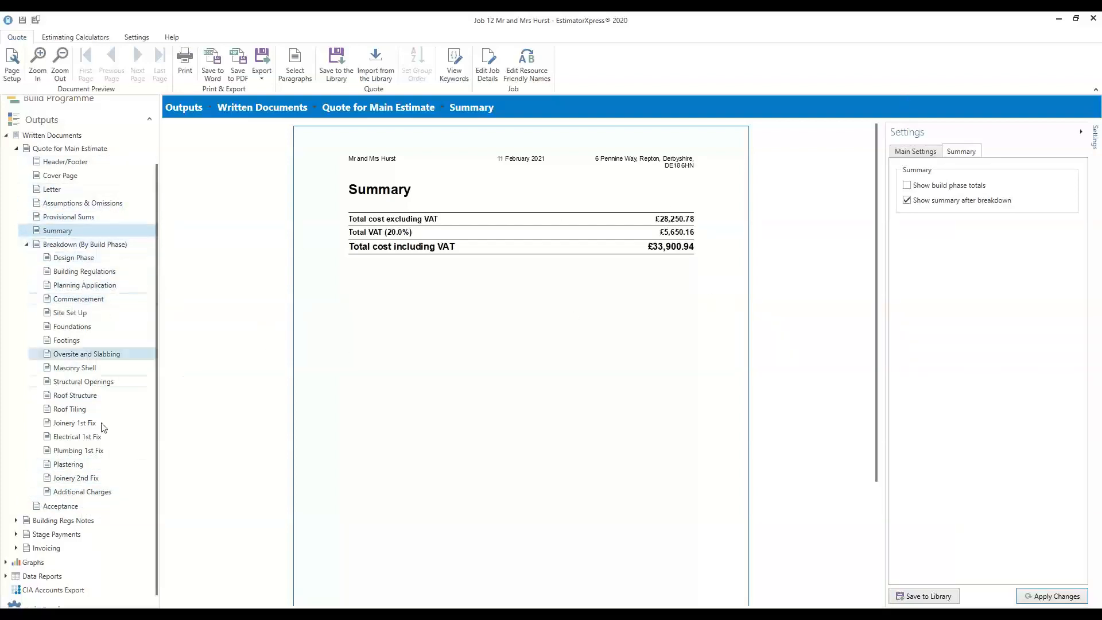
- Look through the quote's Breakdown (By Build Phase) pages from Design Phase to Footings, and open the Masonry Shell section
{"action": "left_click", "coordinate": [88, 246]}
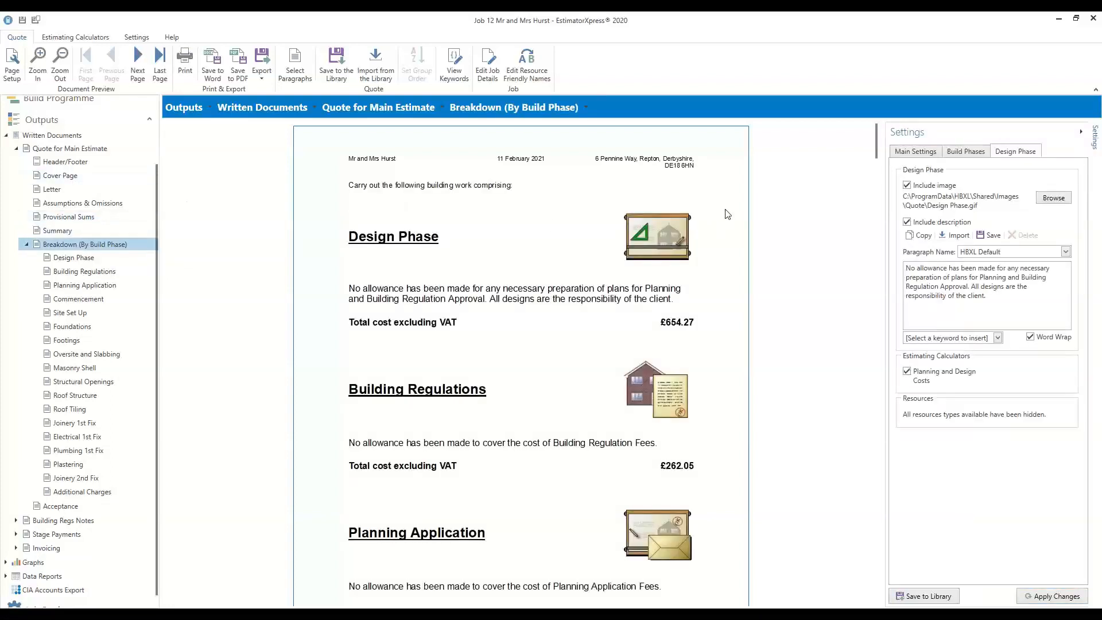
{"action": "scroll", "coordinate": [727, 214], "scroll_direction": "down", "scroll_amount": 3}
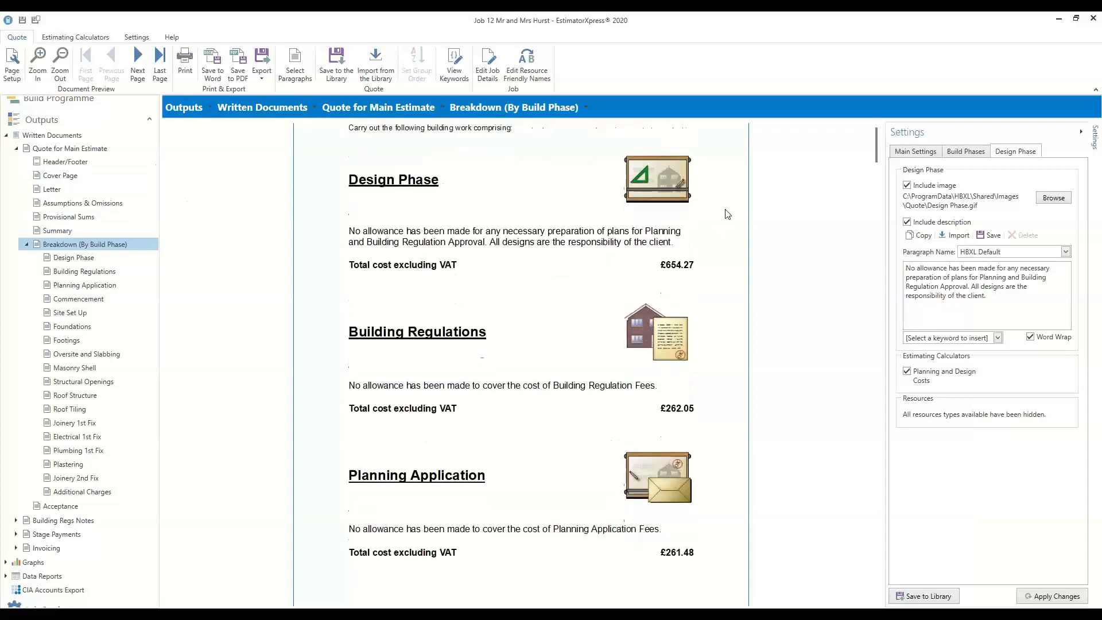
{"action": "scroll", "coordinate": [728, 214], "scroll_direction": "down", "scroll_amount": 1}
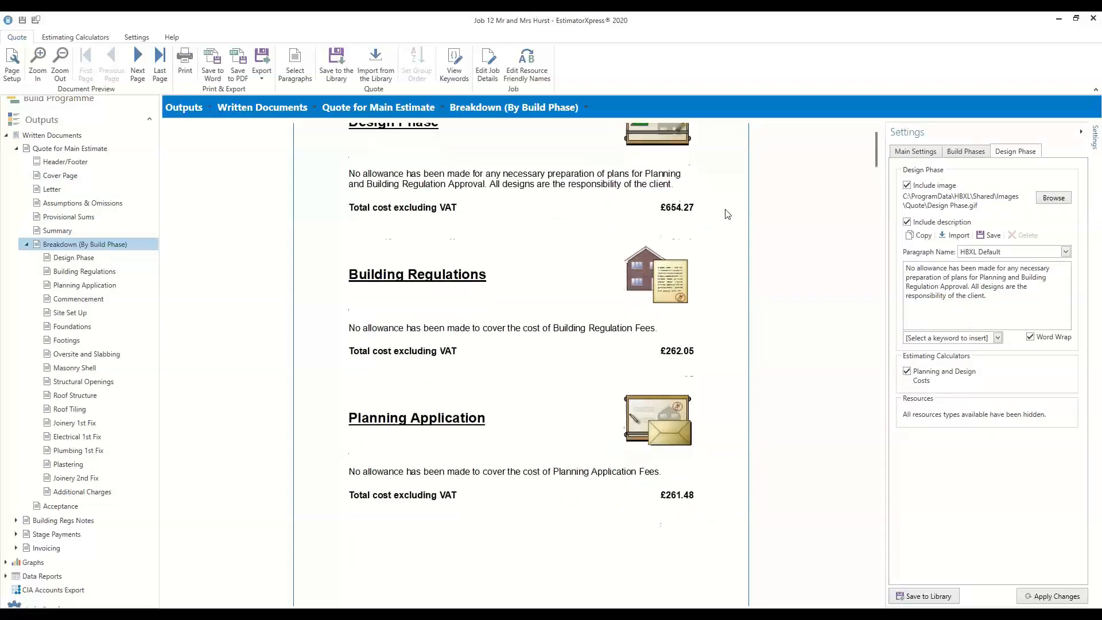
{"action": "scroll", "coordinate": [728, 214], "scroll_direction": "down", "scroll_amount": 4}
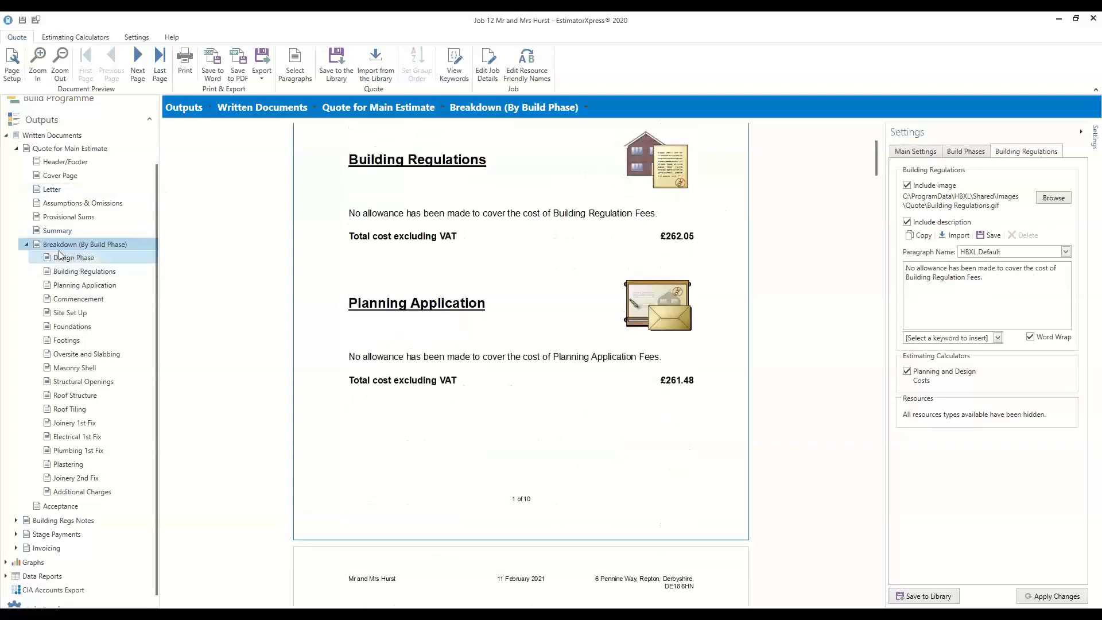
{"action": "scroll", "coordinate": [609, 269], "scroll_direction": "down", "scroll_amount": 20}
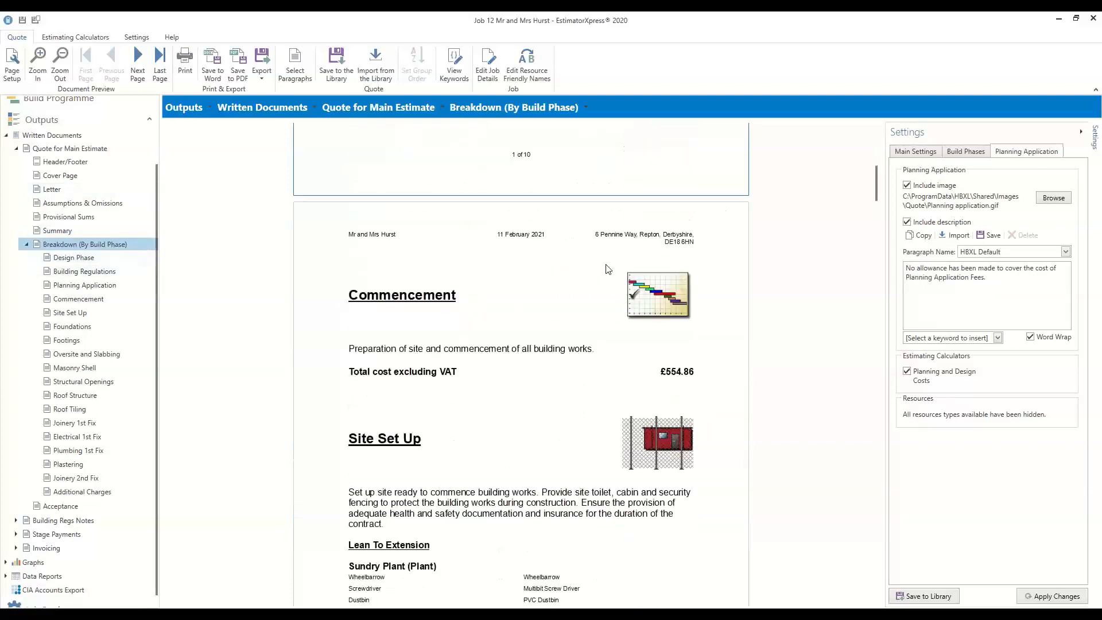
{"action": "scroll", "coordinate": [610, 269], "scroll_direction": "down", "scroll_amount": 20}
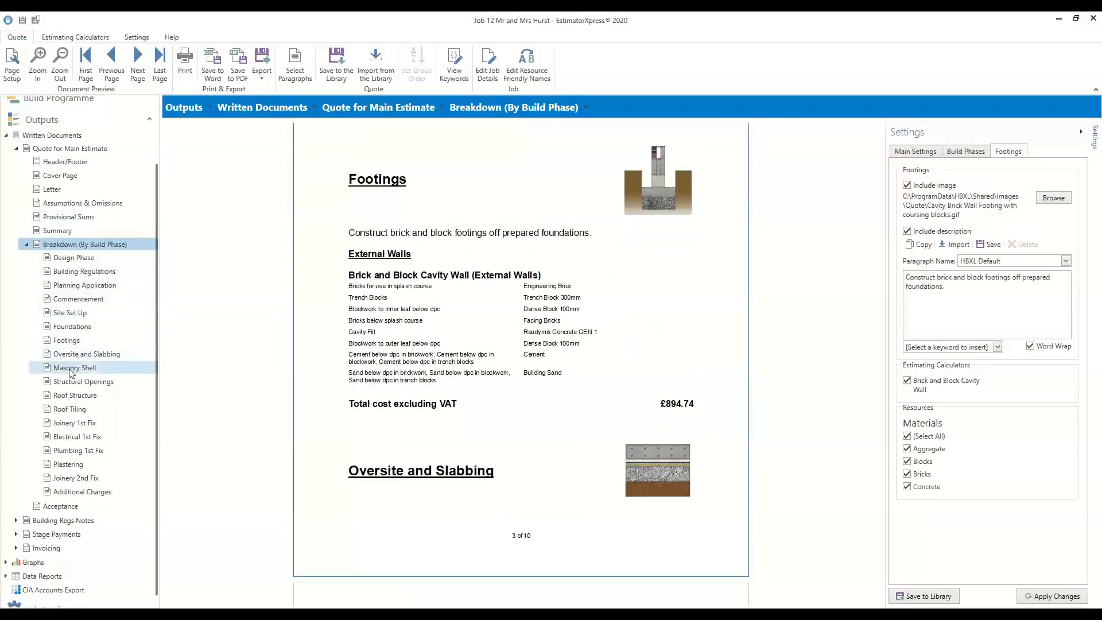
{"action": "left_click", "coordinate": [93, 363]}
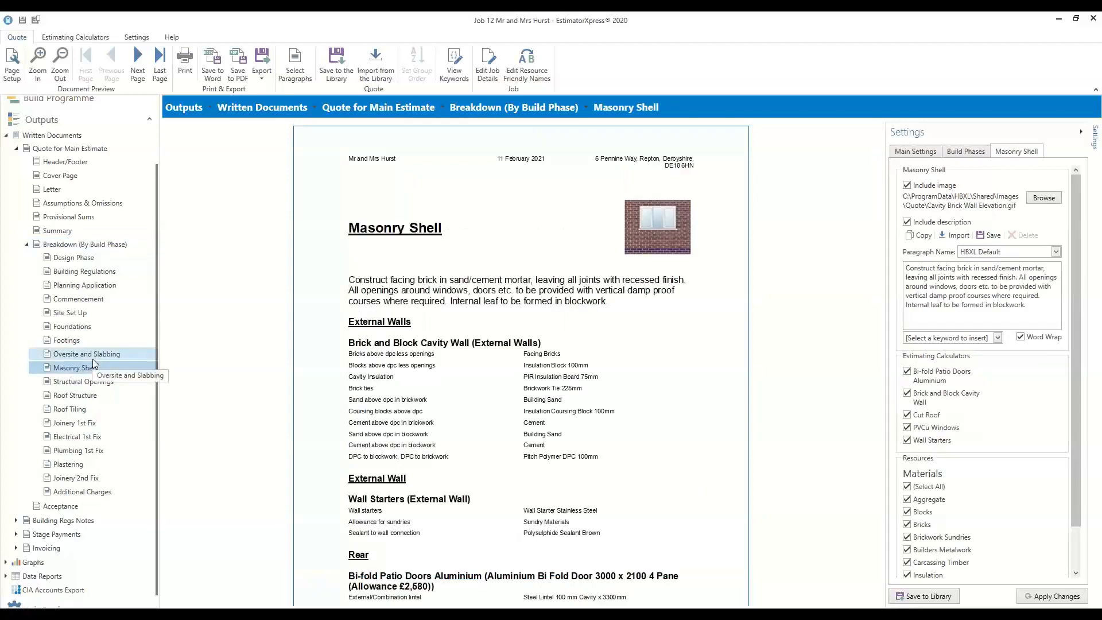
- Review the main and build phase settings, set each build phase to start on a new page, and return to the Masonry Shell settings
{"action": "left_click", "coordinate": [896, 157]}
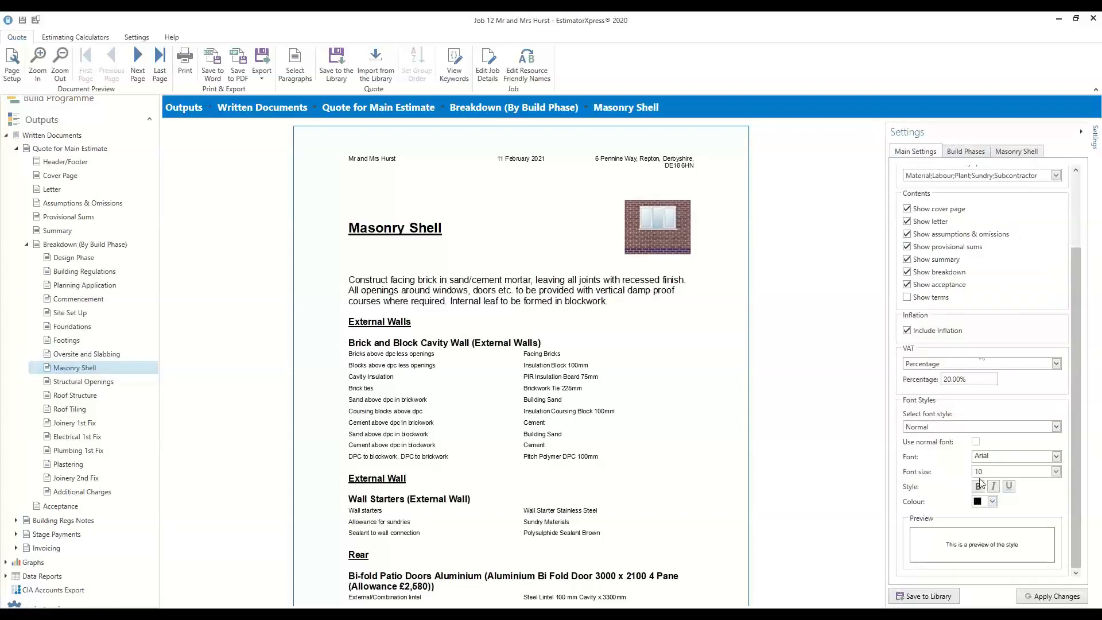
{"action": "left_click", "coordinate": [961, 157]}
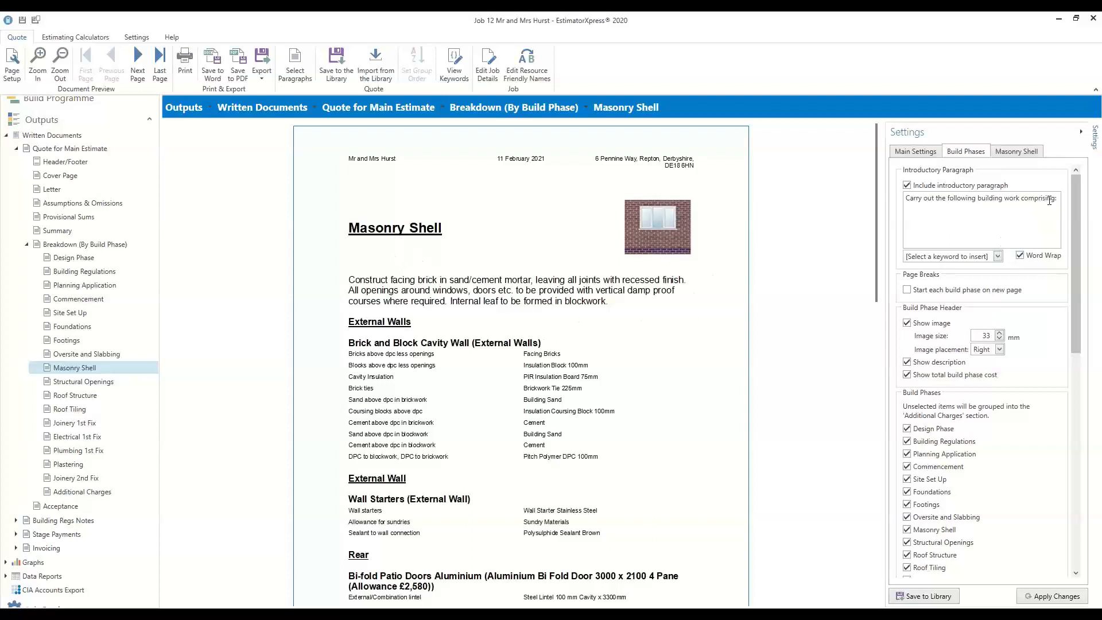
{"action": "scroll", "coordinate": [1051, 200], "scroll_direction": "down", "scroll_amount": 1}
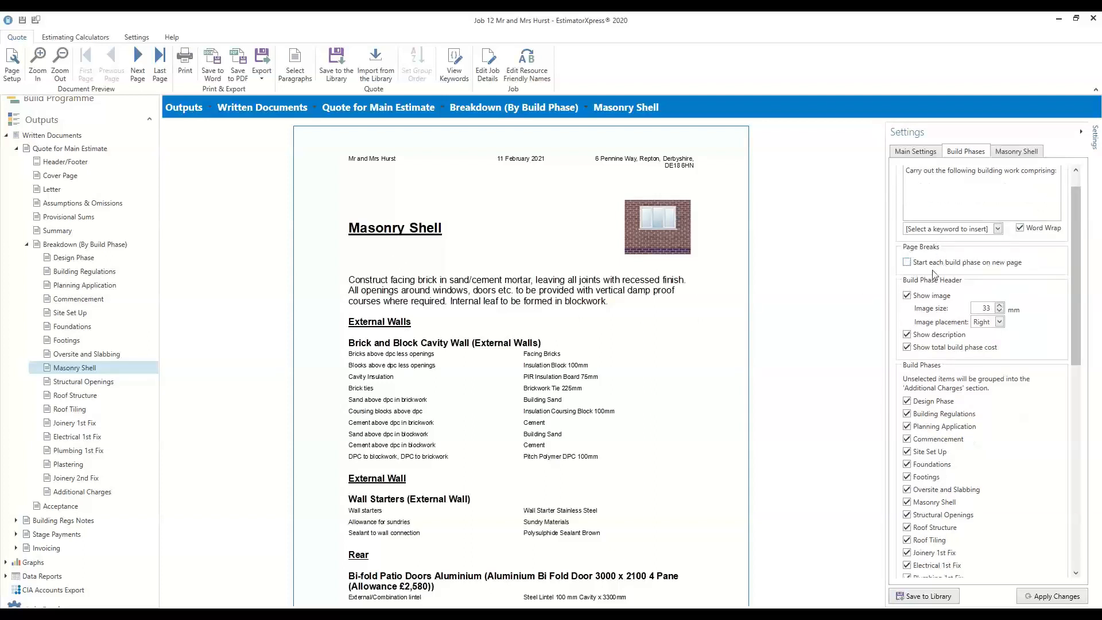
{"action": "left_click", "coordinate": [908, 263]}
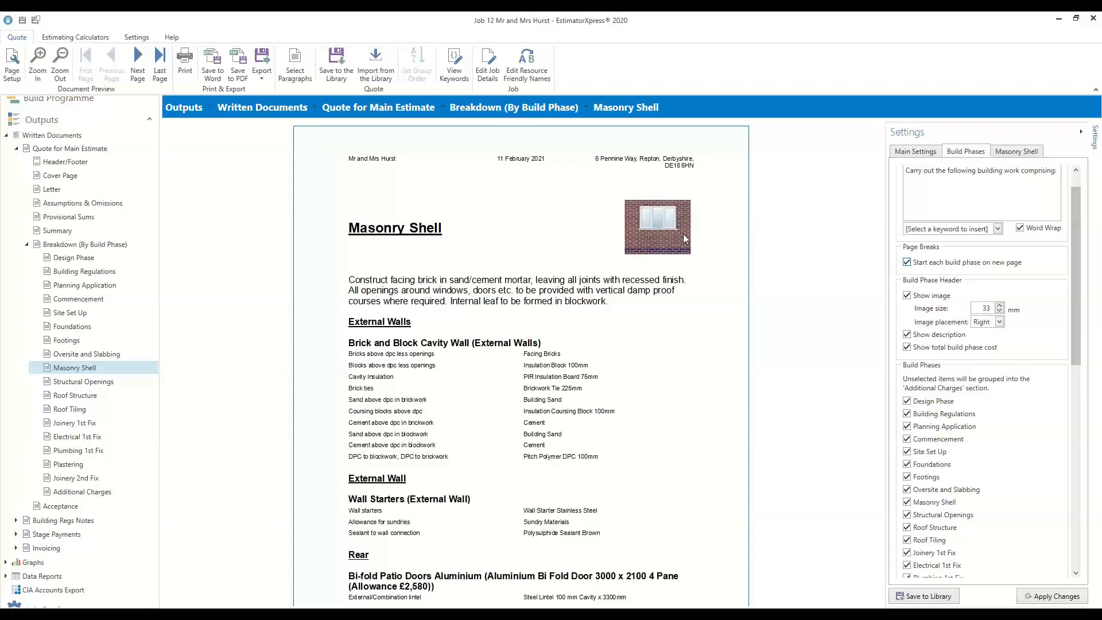
{"action": "left_click", "coordinate": [1027, 155]}
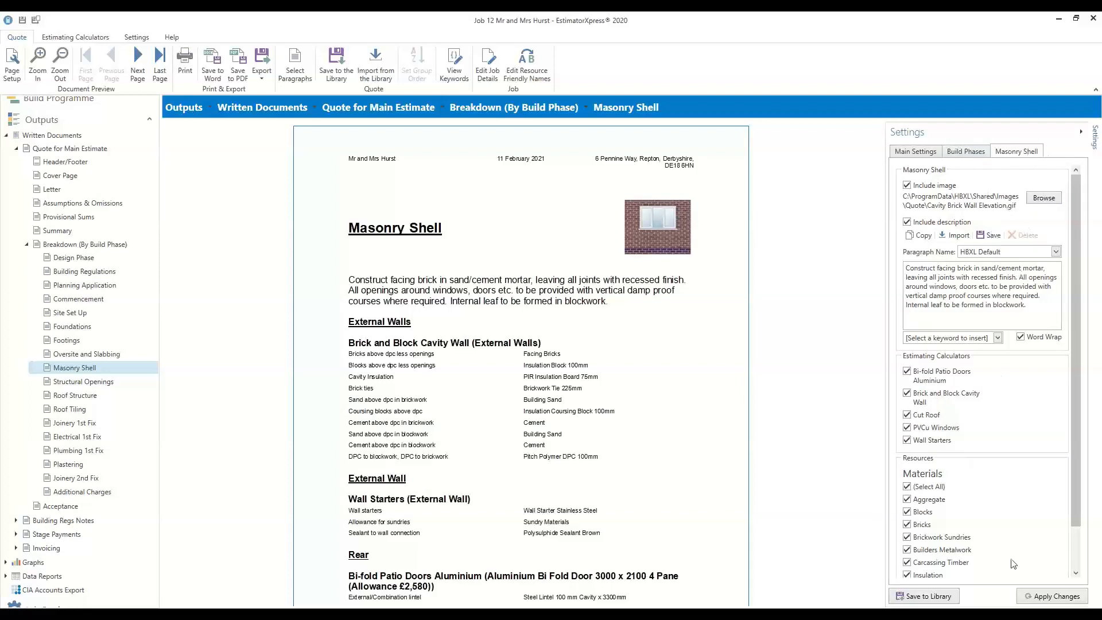
- Look through the Masonry Shell pages down to their total cost, with the build phase settings open
{"action": "left_click_drag", "start_coordinate": [1074, 415], "coordinate": [1057, 355]}
{"action": "left_click", "coordinate": [968, 154]}
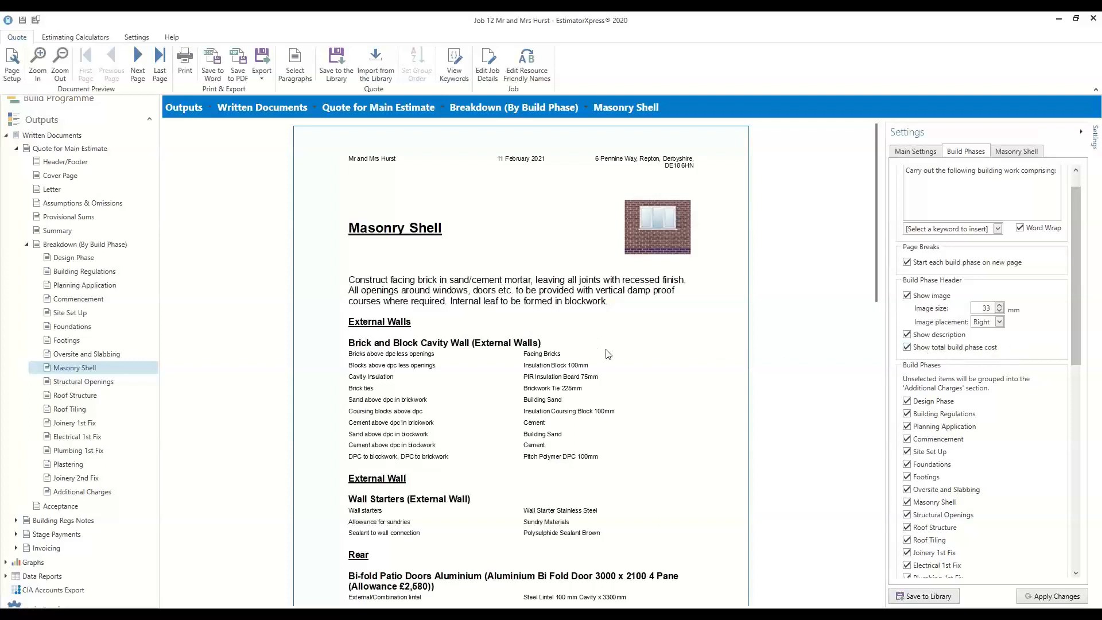
{"action": "scroll", "coordinate": [612, 351], "scroll_direction": "down", "scroll_amount": 5}
{"action": "scroll", "coordinate": [639, 349], "scroll_direction": "down", "scroll_amount": 1}
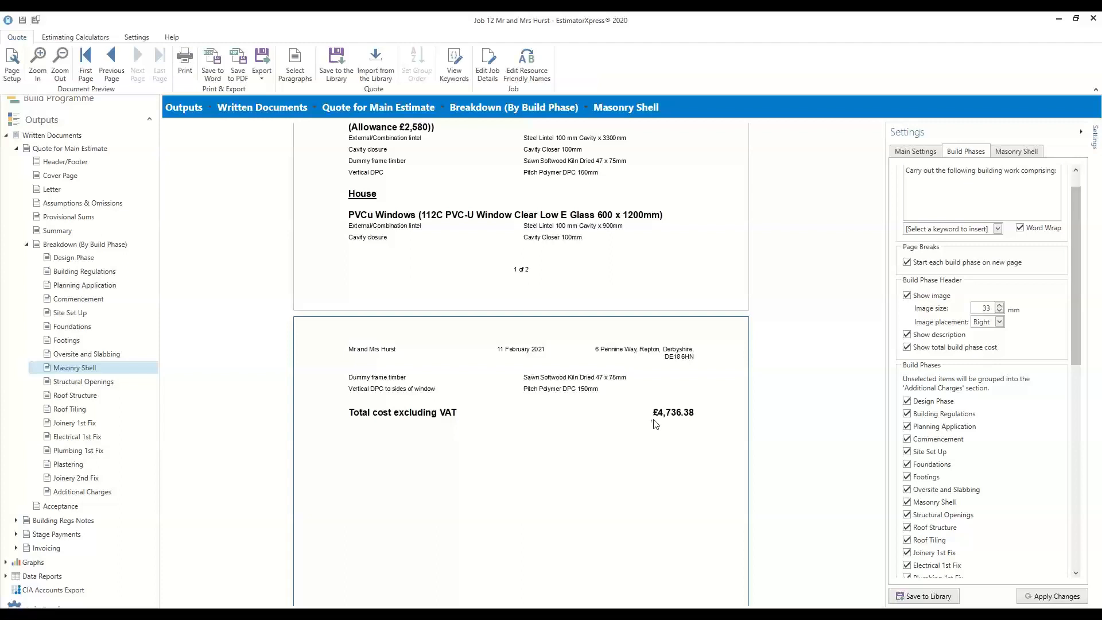
- In the build phase settings, include Internal Fitting Out and Internal Decoration, and exclude Commencement and Site Set Up
{"action": "left_click_drag", "start_coordinate": [1076, 341], "coordinate": [1076, 423]}
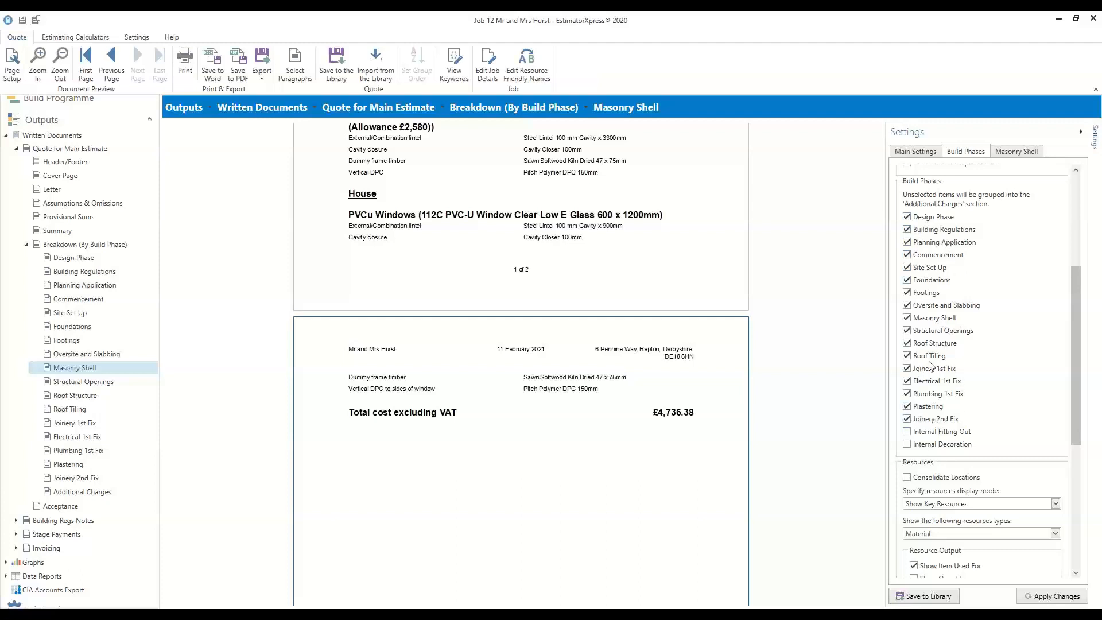
{"action": "left_click", "coordinate": [908, 432]}
{"action": "left_click", "coordinate": [908, 444]}
{"action": "scroll", "coordinate": [919, 425], "scroll_direction": "down", "scroll_amount": 3}
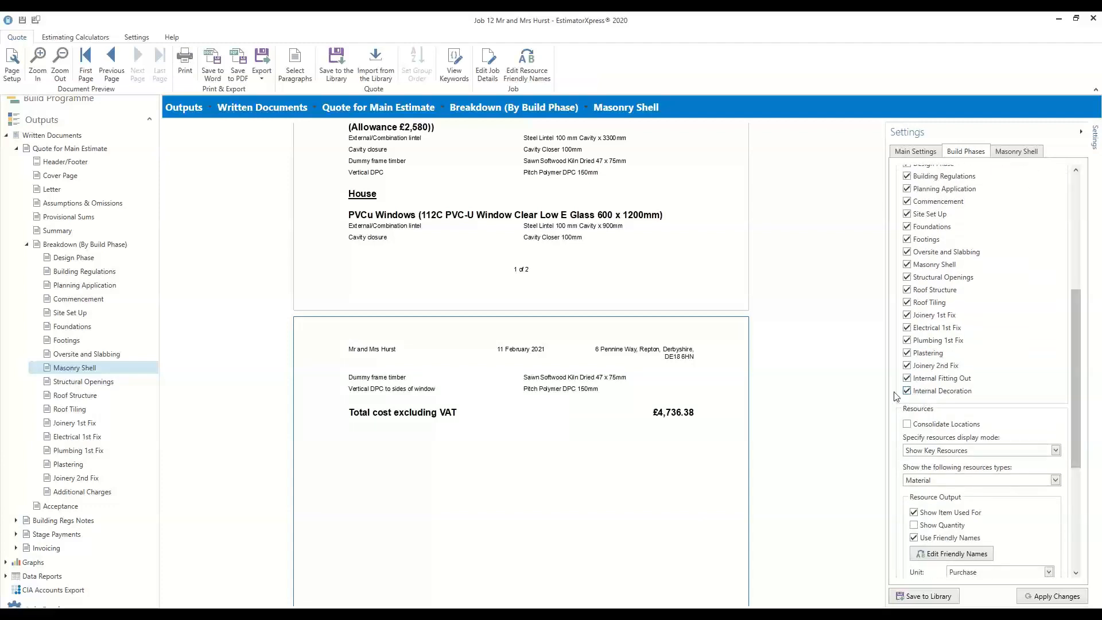
{"action": "scroll", "coordinate": [925, 386], "scroll_direction": "up", "scroll_amount": 1}
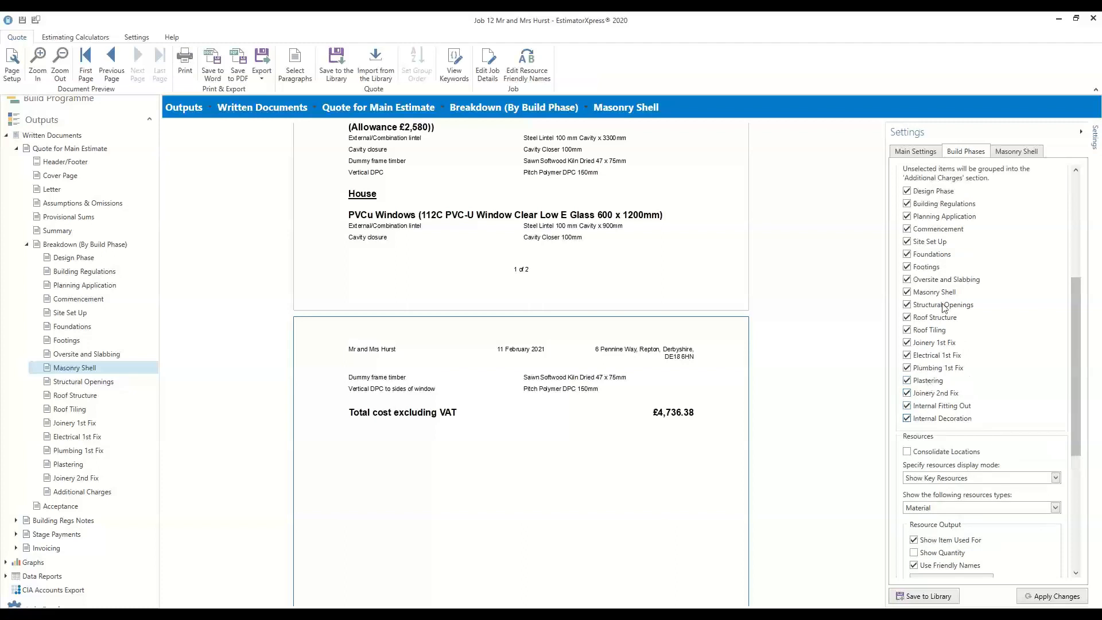
{"action": "left_click", "coordinate": [907, 230]}
{"action": "left_click", "coordinate": [907, 242]}
{"action": "scroll", "coordinate": [1077, 402], "scroll_direction": "up", "scroll_amount": 2}
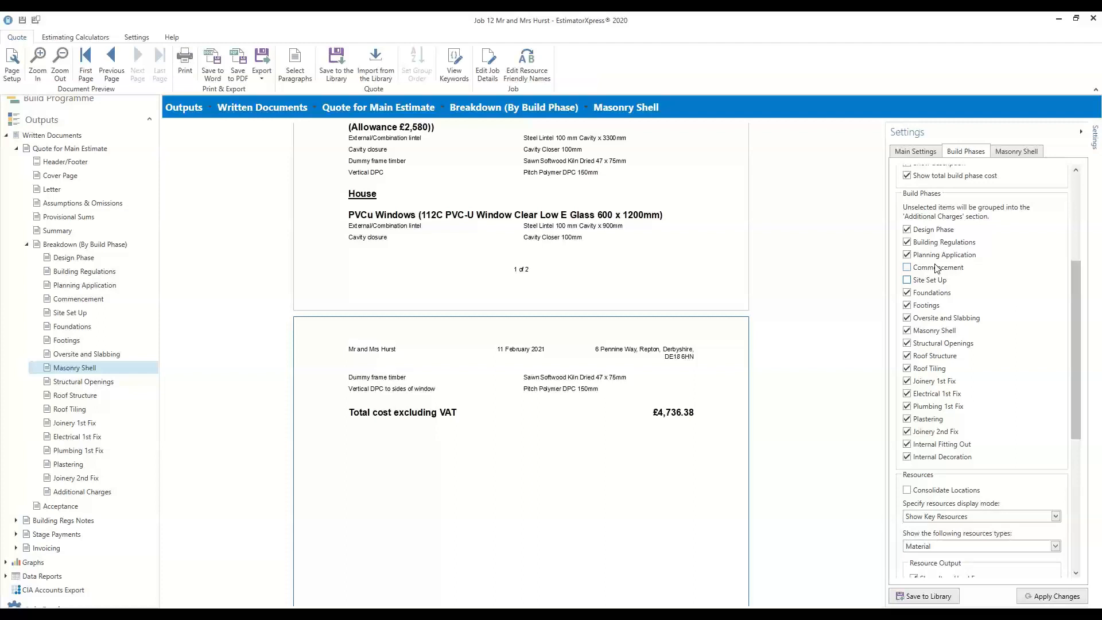
- Turn on Show Quantity for the build phase resources, apply the changes, and reopen the Masonry Shell section
{"action": "scroll", "coordinate": [1013, 301], "scroll_direction": "down", "scroll_amount": 5}
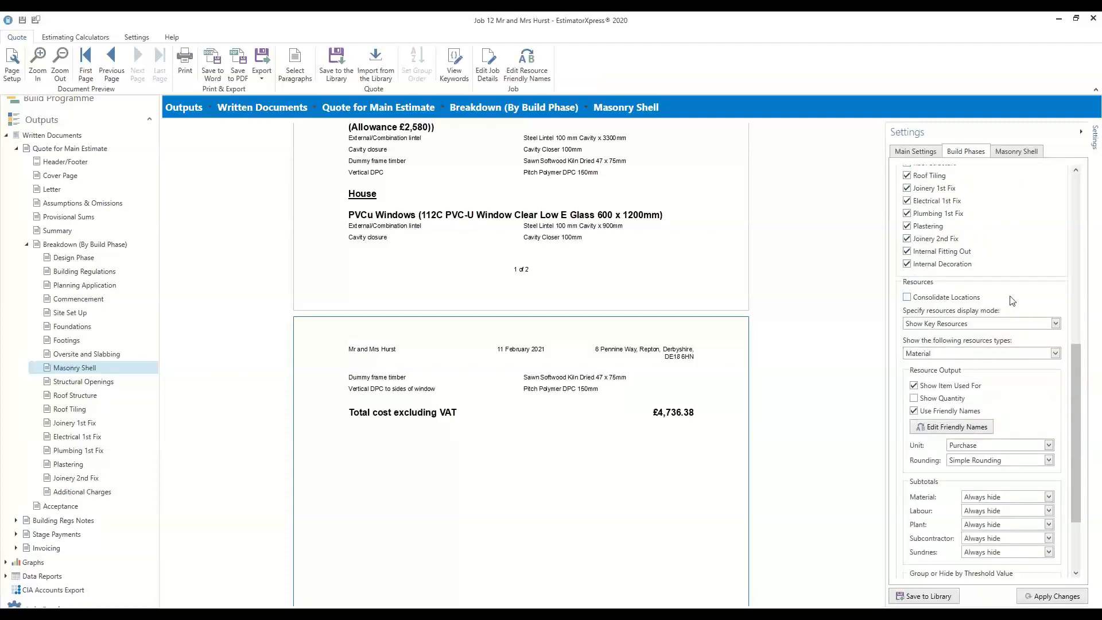
{"action": "scroll", "coordinate": [1012, 301], "scroll_direction": "down", "scroll_amount": 3}
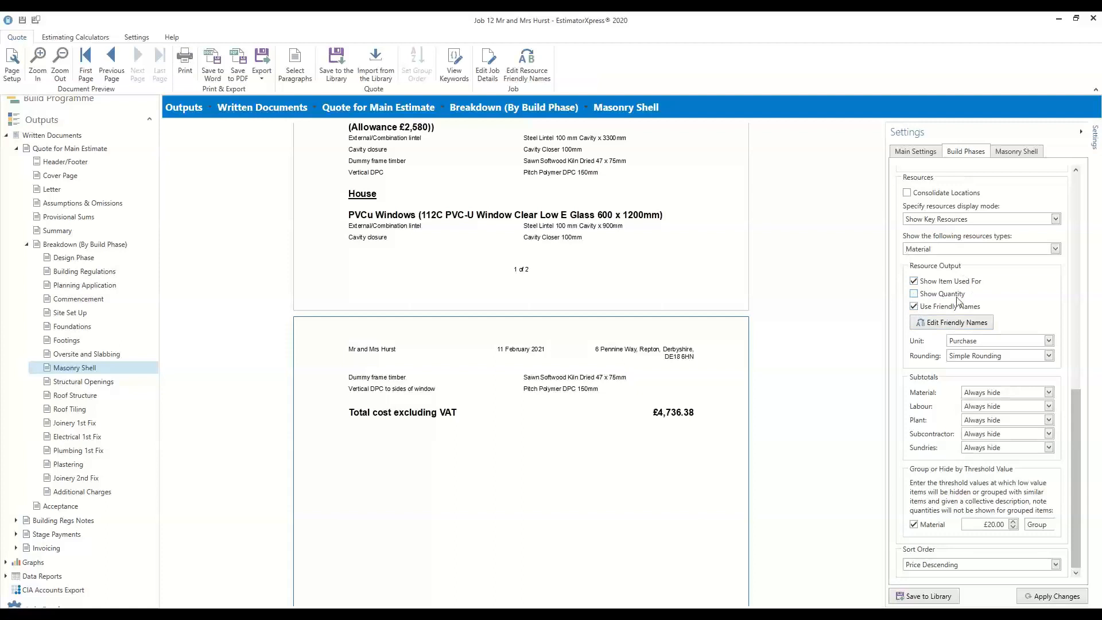
{"action": "scroll", "coordinate": [699, 346], "scroll_direction": "up", "scroll_amount": 7}
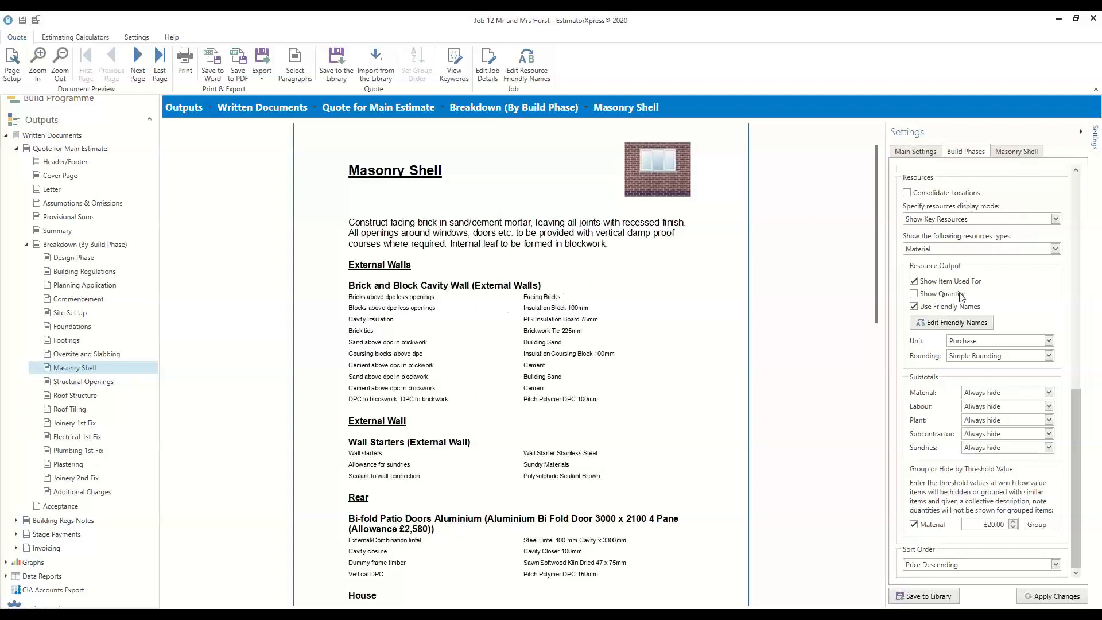
{"action": "left_click", "coordinate": [914, 294]}
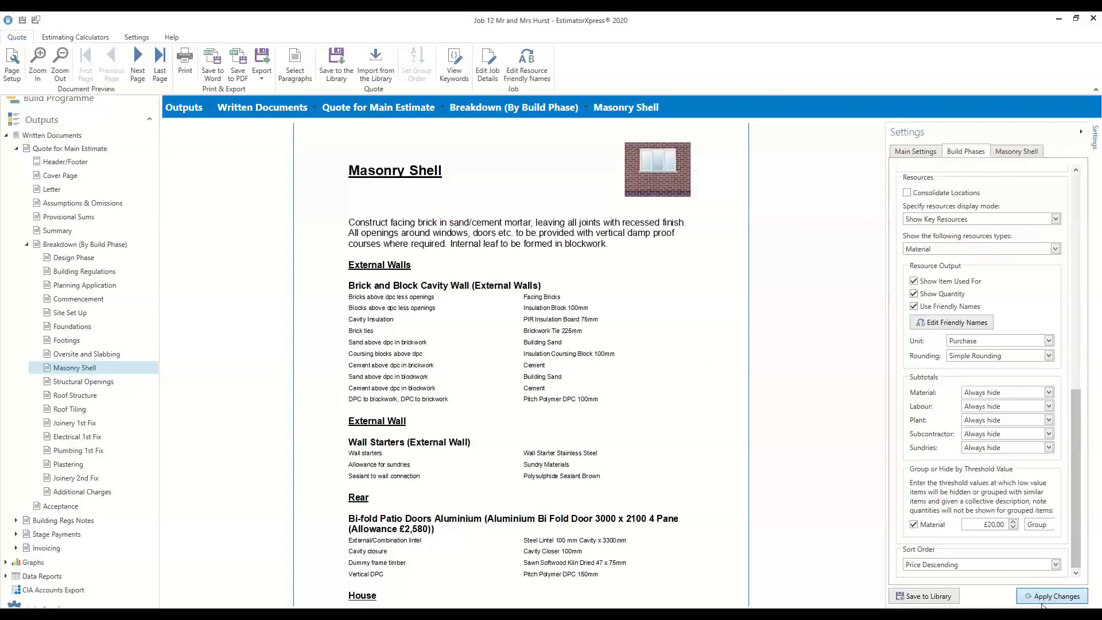
{"action": "left_click", "coordinate": [1046, 600]}
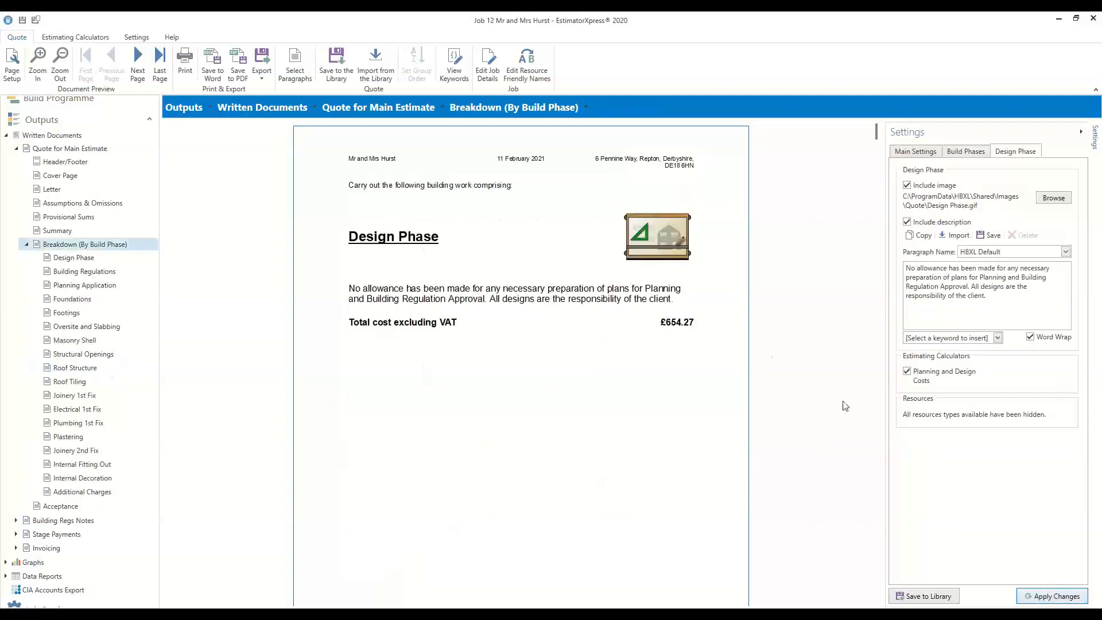
{"action": "left_click", "coordinate": [84, 342]}
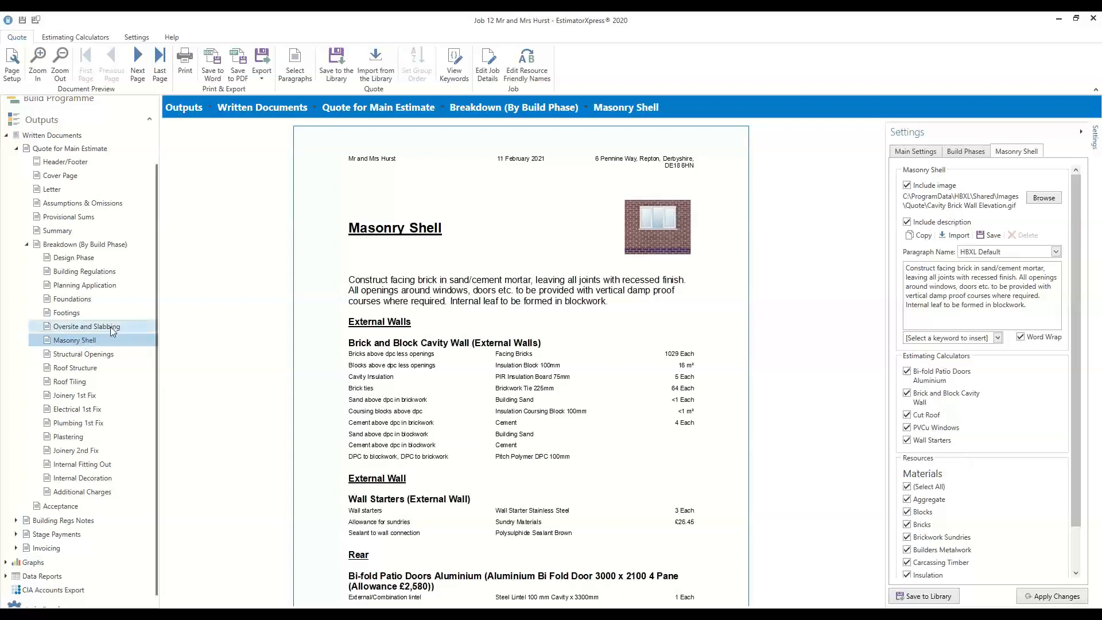
- Set the Material subtotal of the build phases to Always show and apply the change
{"action": "left_click", "coordinate": [978, 153]}
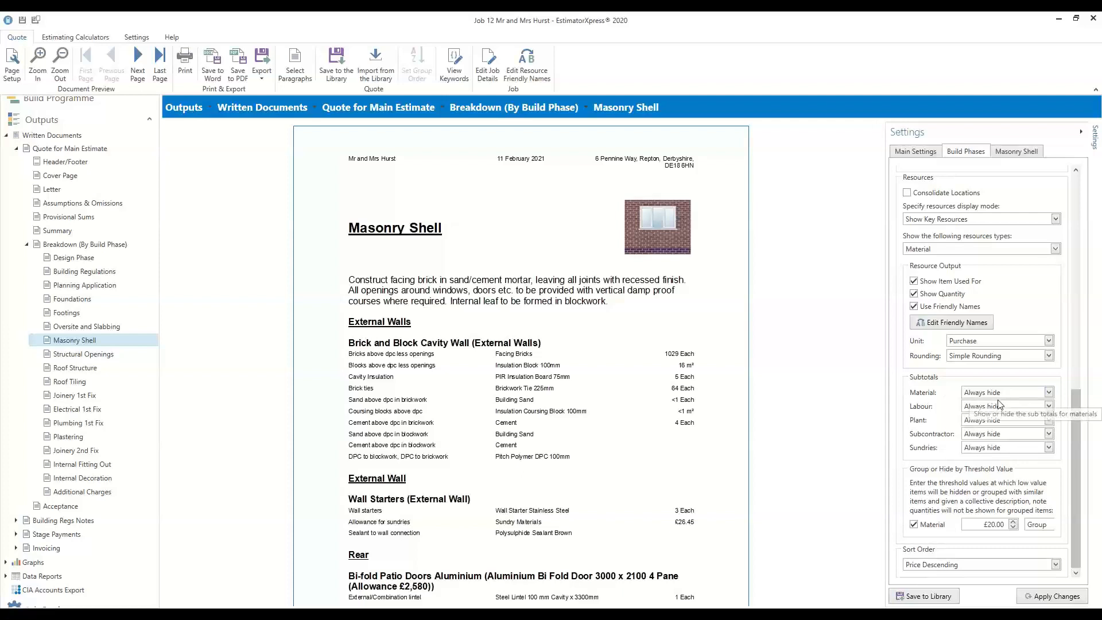
{"action": "scroll", "coordinate": [576, 444], "scroll_direction": "down", "scroll_amount": 1}
{"action": "scroll", "coordinate": [616, 440], "scroll_direction": "up", "scroll_amount": 1}
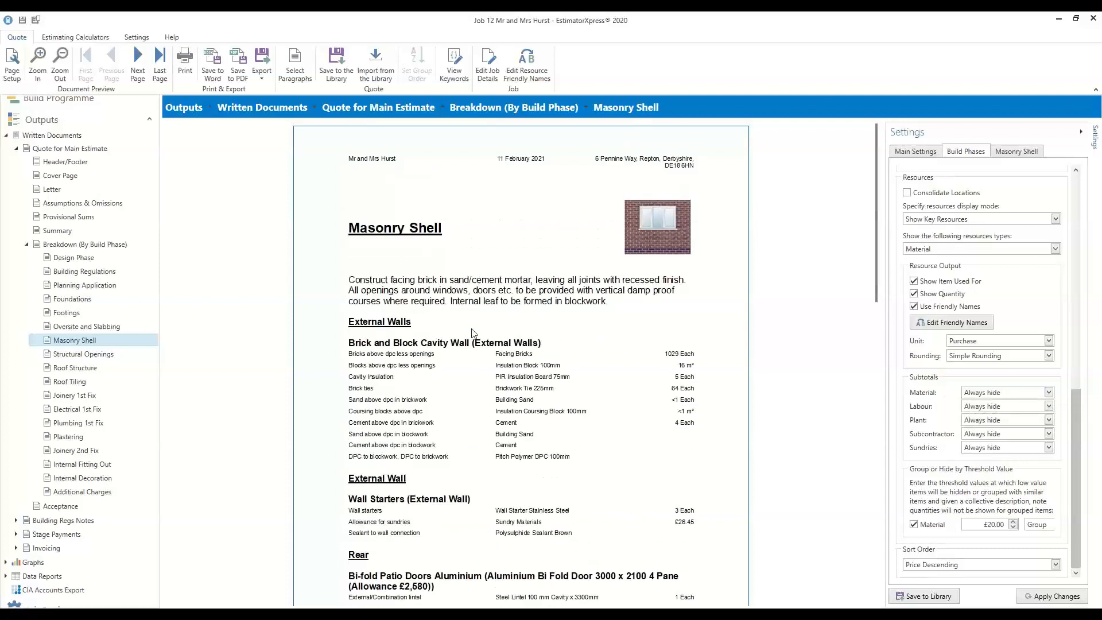
{"action": "left_click", "coordinate": [1048, 392]}
{"action": "left_click", "coordinate": [995, 418]}
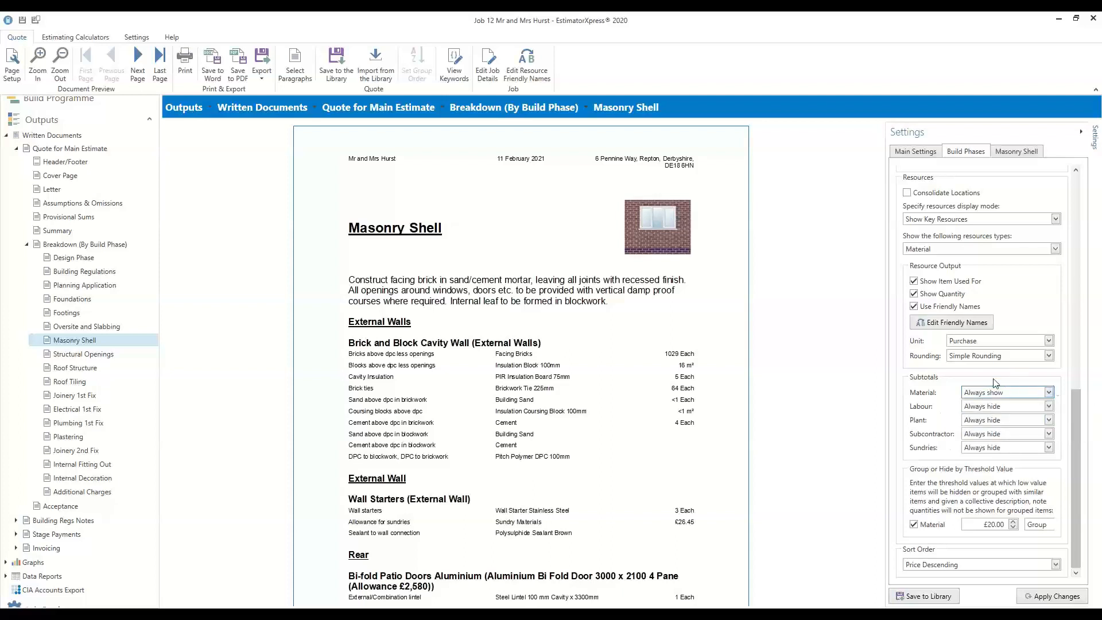
{"action": "left_click", "coordinate": [1055, 597]}
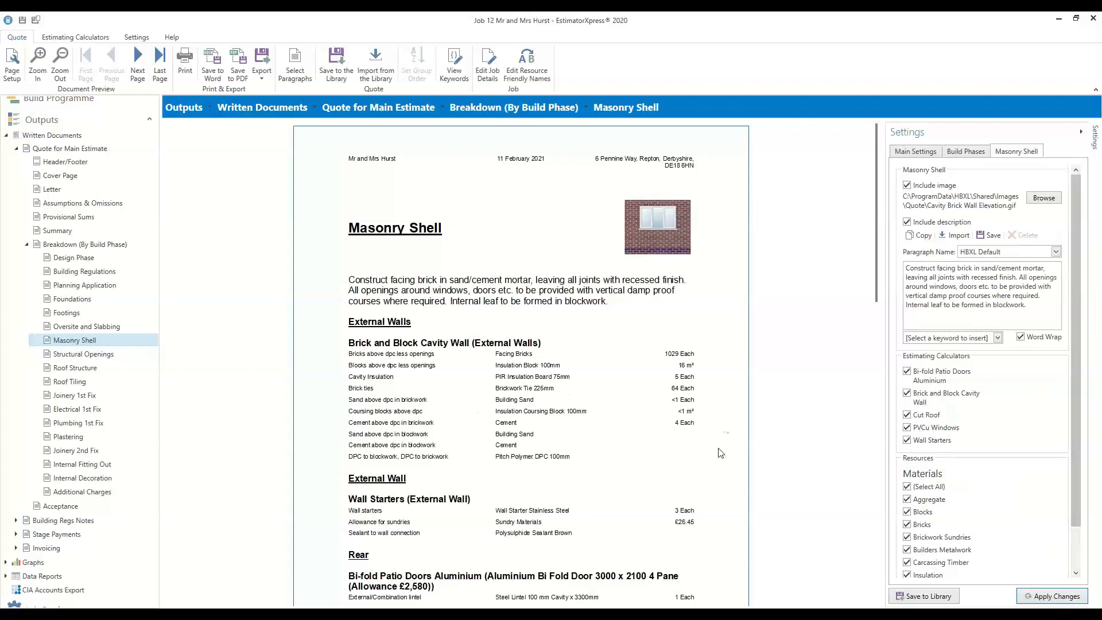
- Check the material subtotal at the end of the Masonry Shell pages and review the build phase settings
{"action": "left_click", "coordinate": [964, 155]}
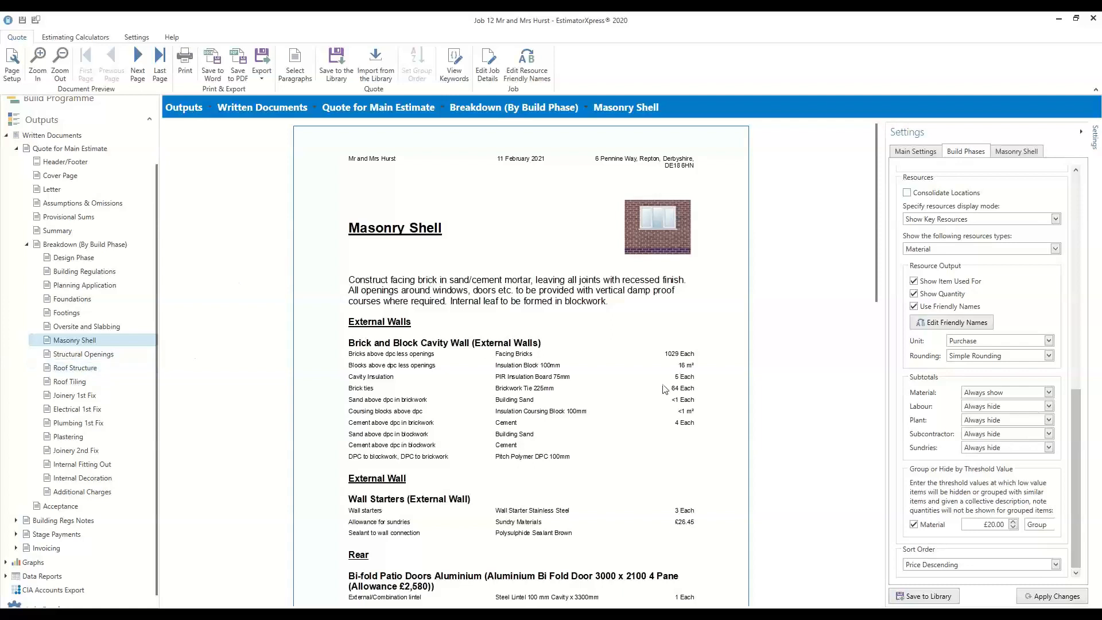
{"action": "scroll", "coordinate": [666, 402], "scroll_direction": "down", "scroll_amount": 4}
{"action": "scroll", "coordinate": [680, 482], "scroll_direction": "down", "scroll_amount": 3}
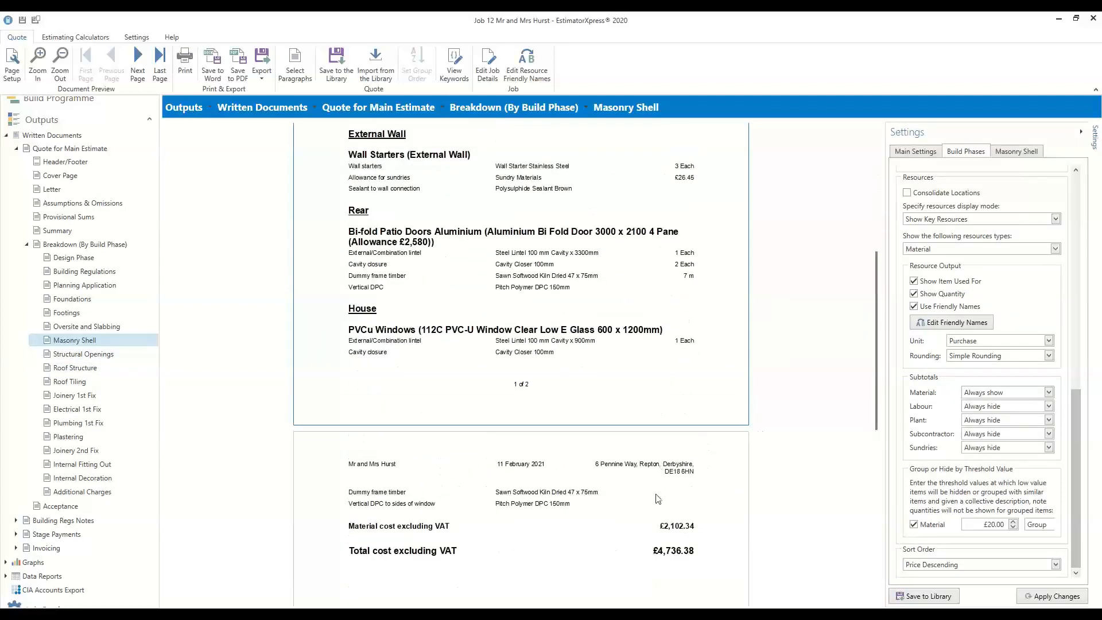
{"action": "scroll", "coordinate": [718, 271], "scroll_direction": "down", "scroll_amount": 2}
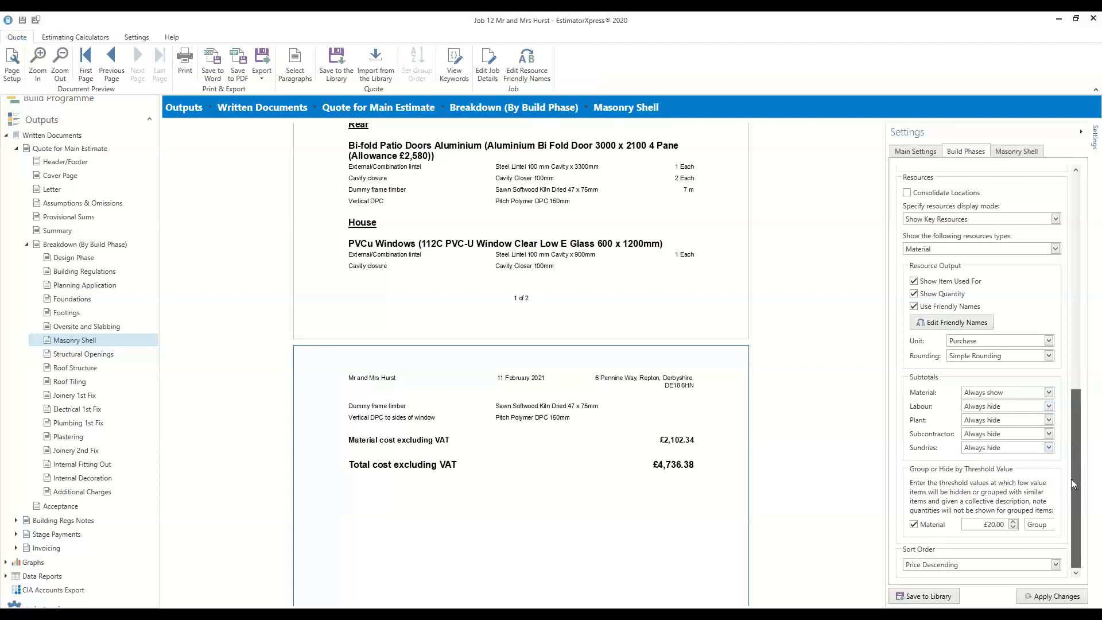
{"action": "scroll", "coordinate": [1075, 391], "scroll_direction": "up", "scroll_amount": 1}
{"action": "scroll", "coordinate": [1078, 345], "scroll_direction": "up", "scroll_amount": 10}
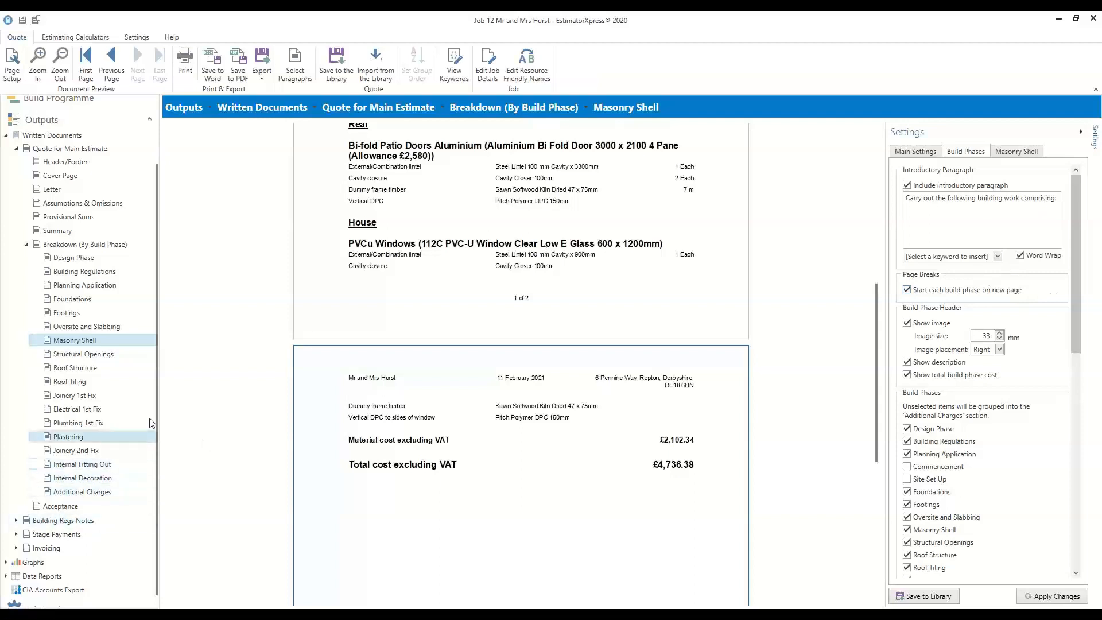
{"action": "scroll", "coordinate": [98, 402], "scroll_direction": "down", "scroll_amount": 1}
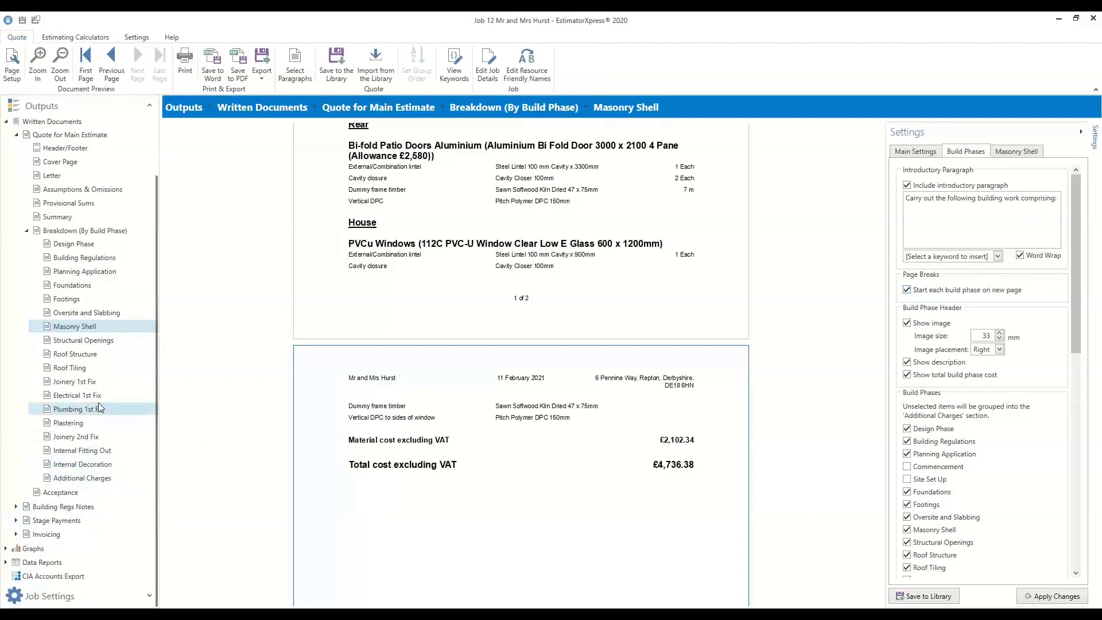
- Review and apply the quote's main settings for contents, inflation and VAT, and view the Acceptance section
{"action": "left_click", "coordinate": [926, 152]}
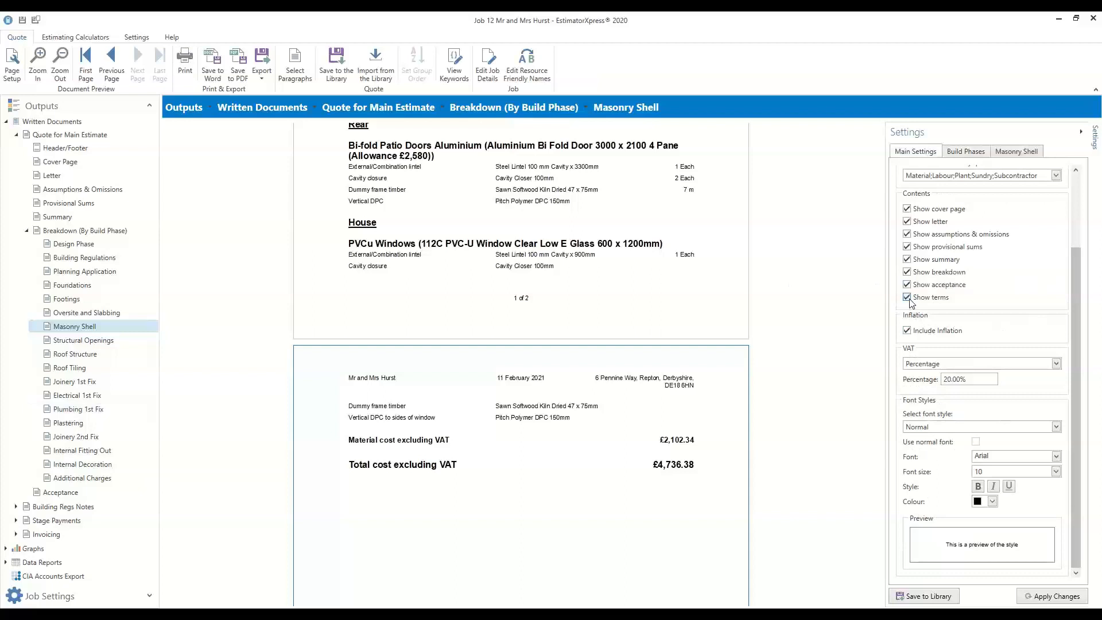
{"action": "left_click", "coordinate": [1035, 592]}
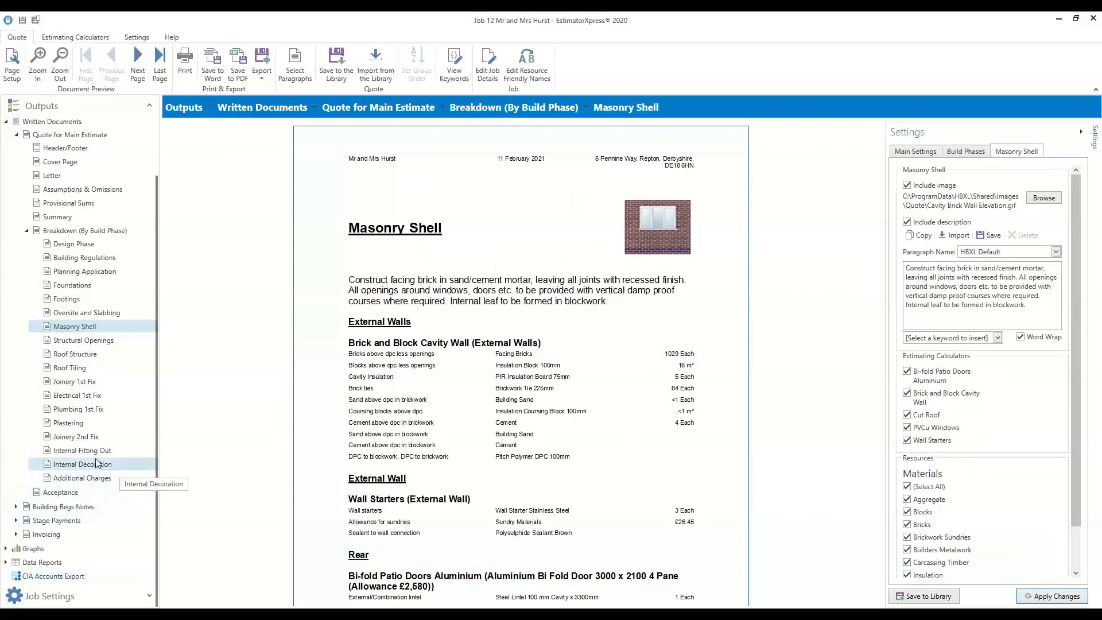
{"action": "left_click", "coordinate": [62, 495]}
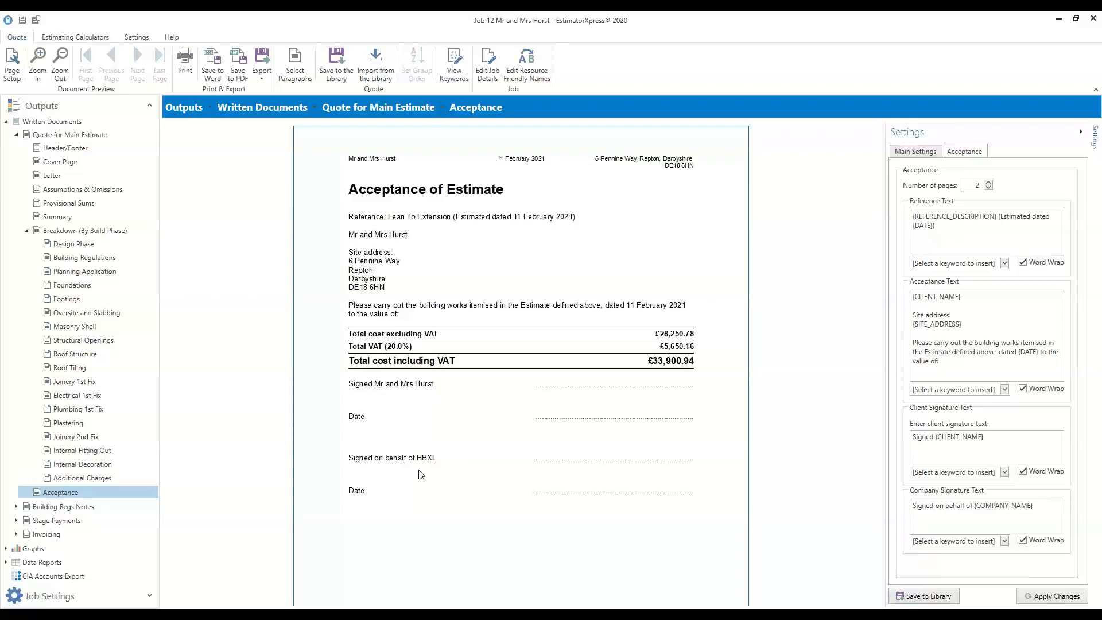
{"action": "left_click", "coordinate": [930, 150]}
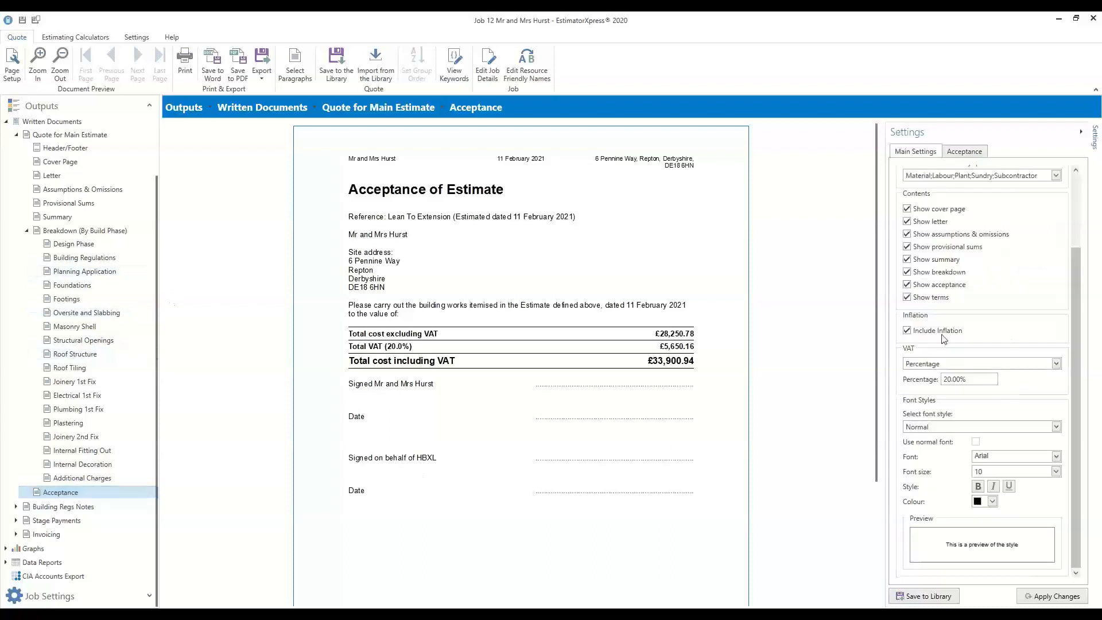
{"action": "left_click", "coordinate": [1038, 599]}
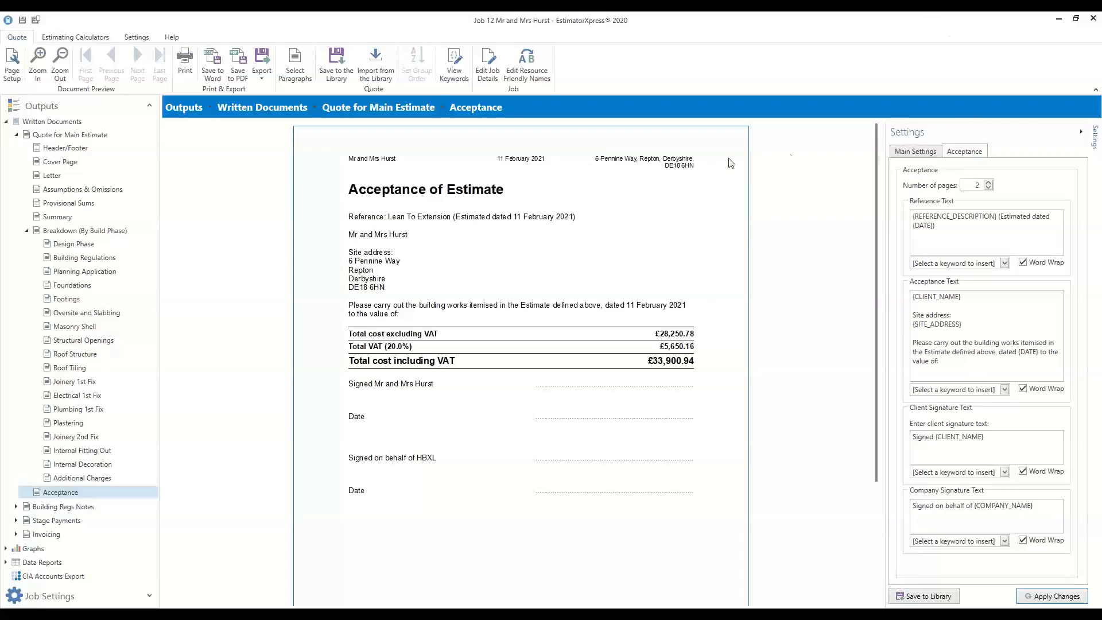
- View the options for saving the quote to the library and the available export formats, without saving or exporting
{"action": "left_click", "coordinate": [334, 77]}
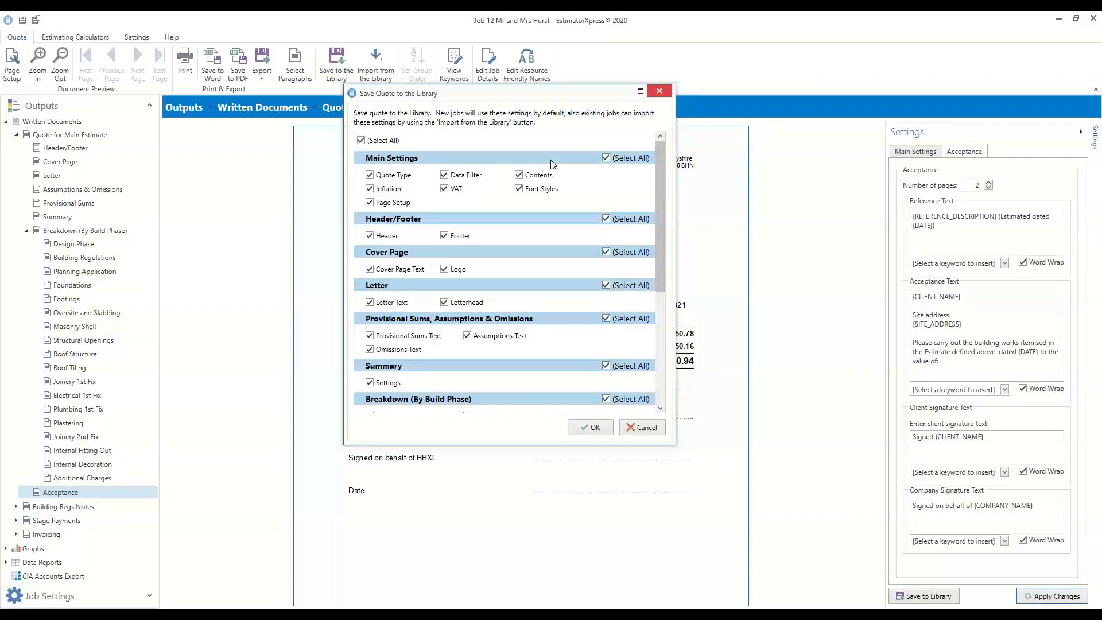
{"action": "left_click", "coordinate": [666, 91]}
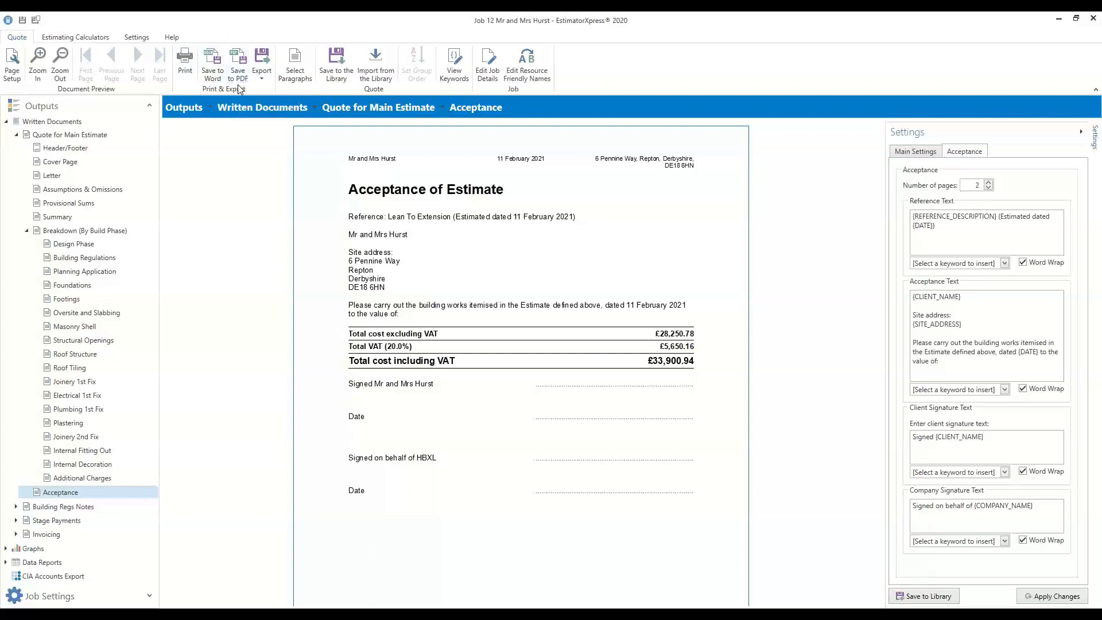
{"action": "left_click", "coordinate": [262, 72]}
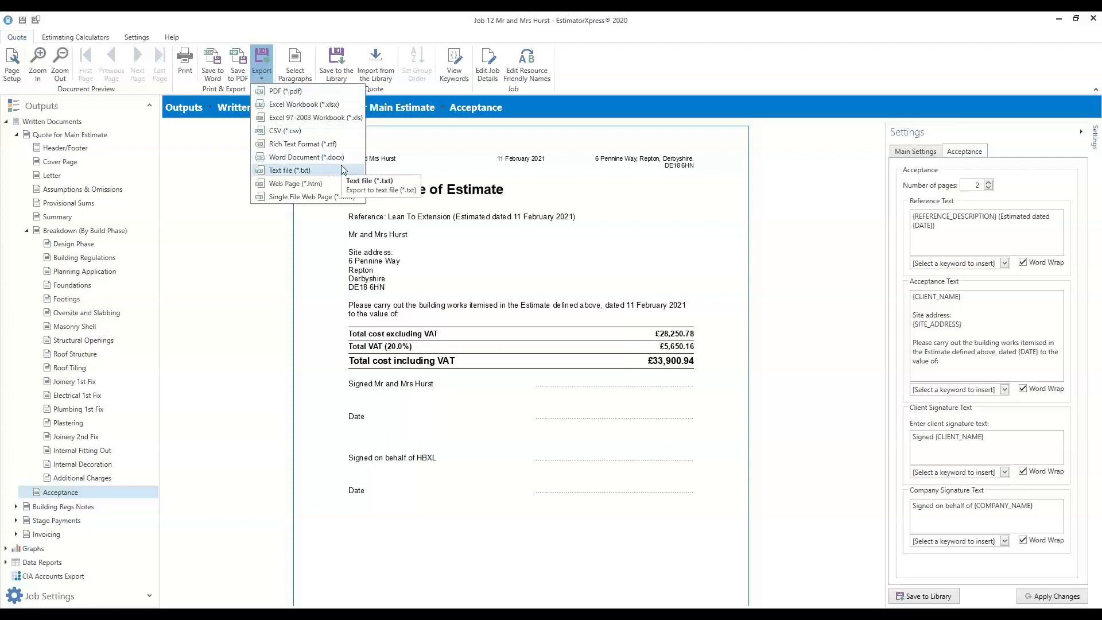
{"action": "left_click", "coordinate": [608, 82]}
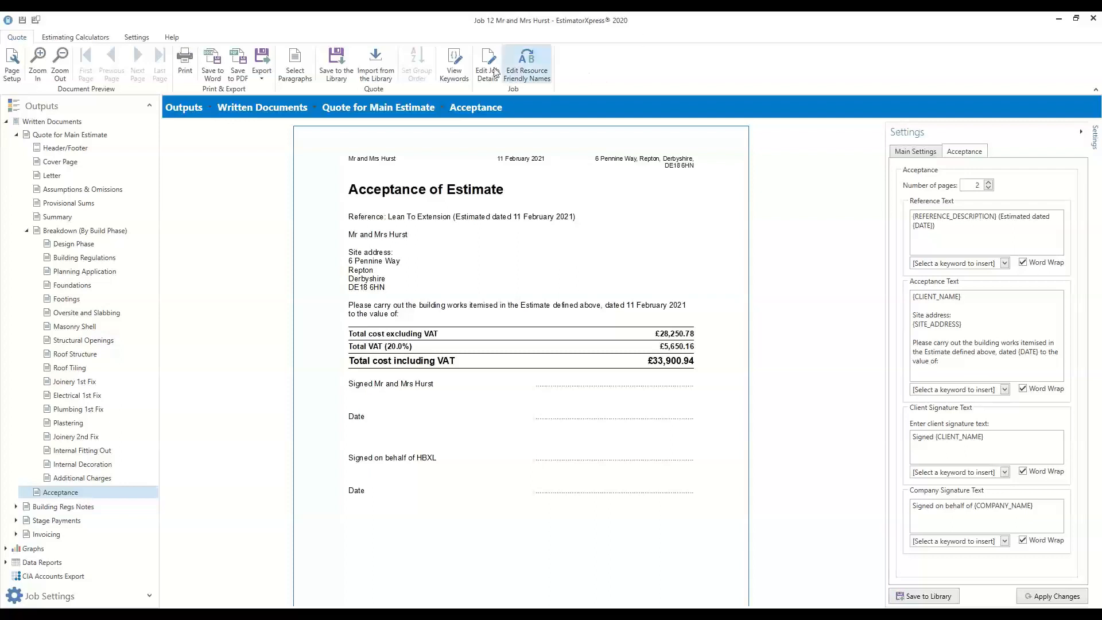
- Open the HBXL online How-to Videos, view the Opening and Editing the Customer Quote article, and browse the EstimatorXpress 2019 and 2020 Videos
{"action": "left_click", "coordinate": [171, 37]}
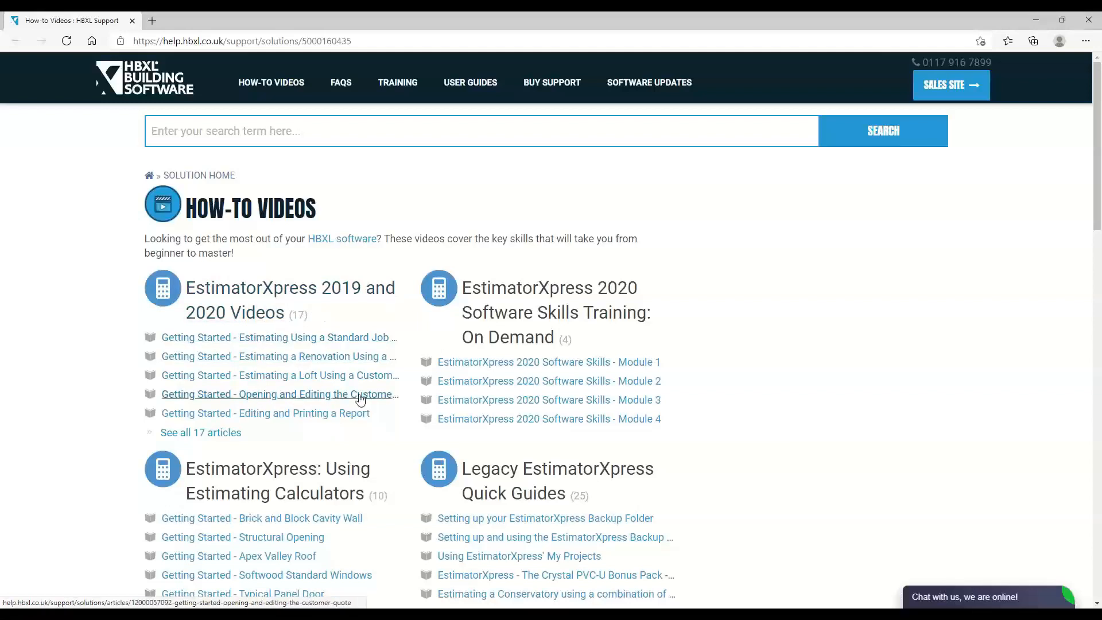
{"action": "left_click", "coordinate": [258, 401]}
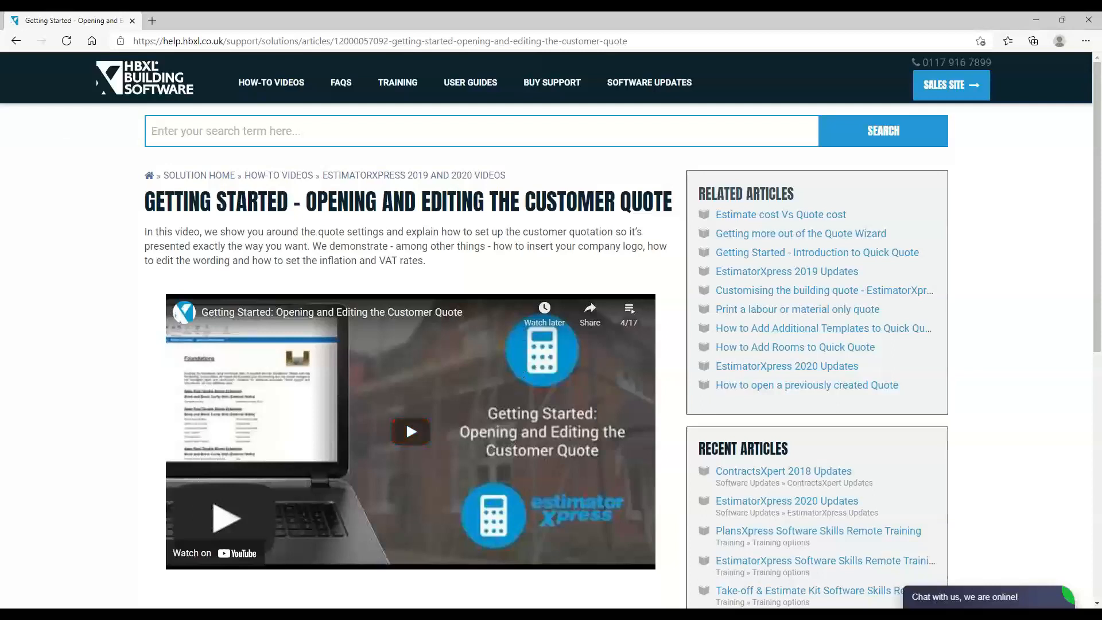
{"action": "left_click", "coordinate": [16, 40]}
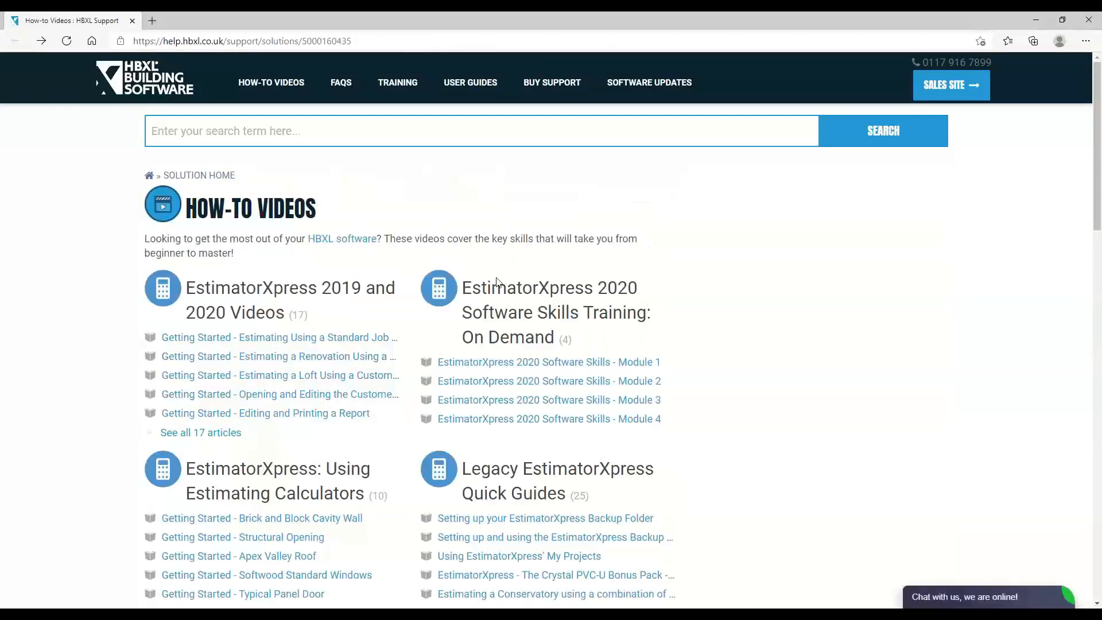
{"action": "left_click", "coordinate": [383, 294]}
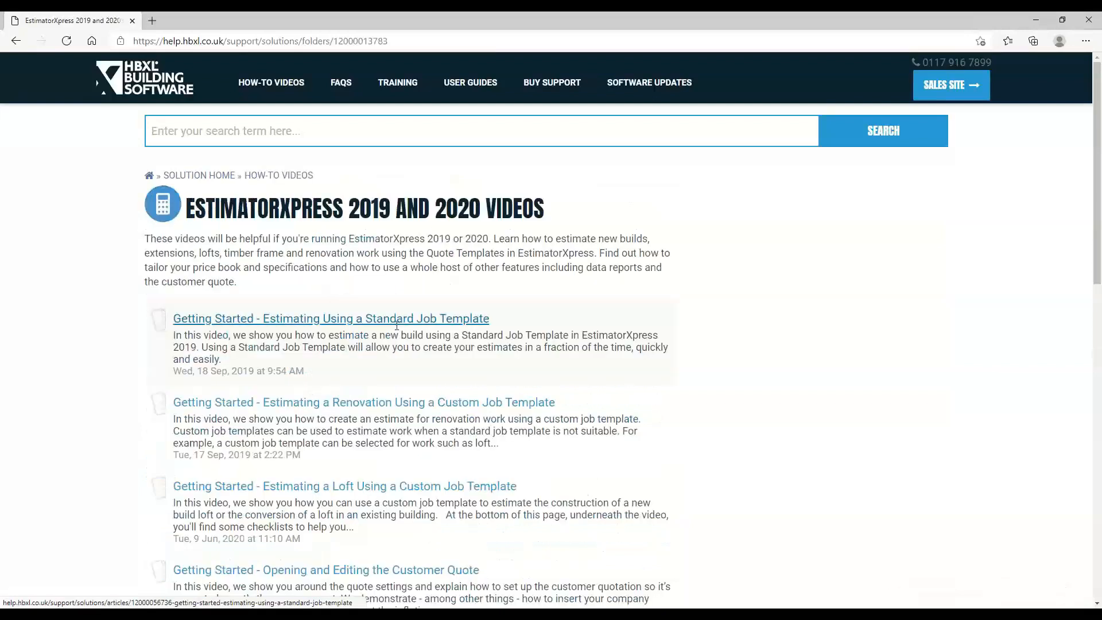
{"action": "scroll", "coordinate": [765, 433], "scroll_direction": "down", "scroll_amount": 2}
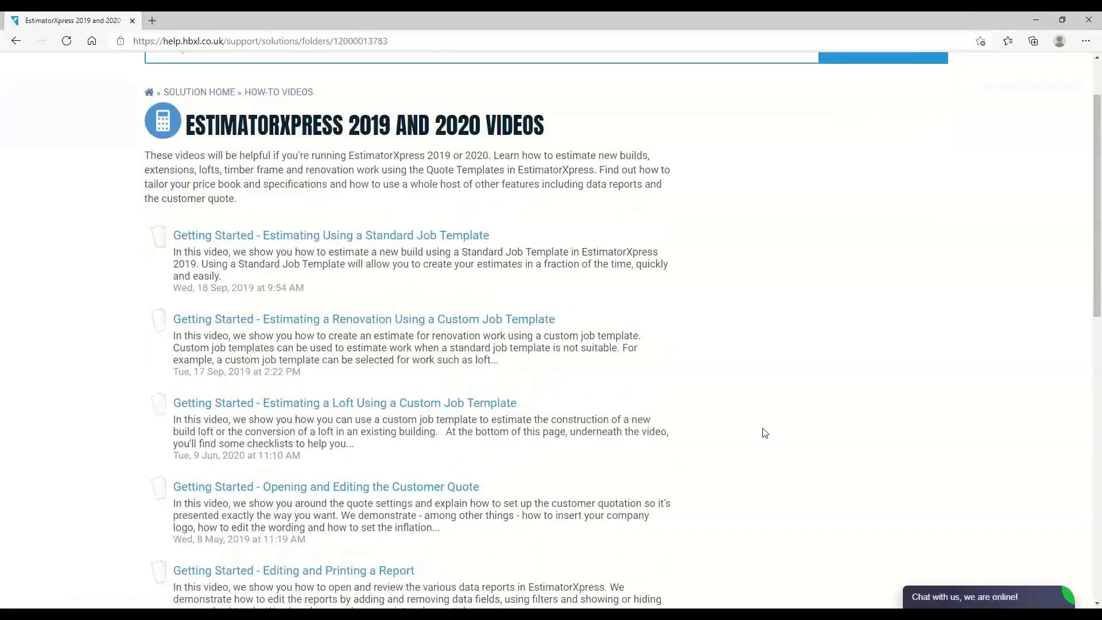
- Look through the Getting Started articles listed under EstimatorXpress 2019 and 2020 Videos, from job templates to price book editing
{"action": "scroll", "coordinate": [765, 433], "scroll_direction": "down", "scroll_amount": 4}
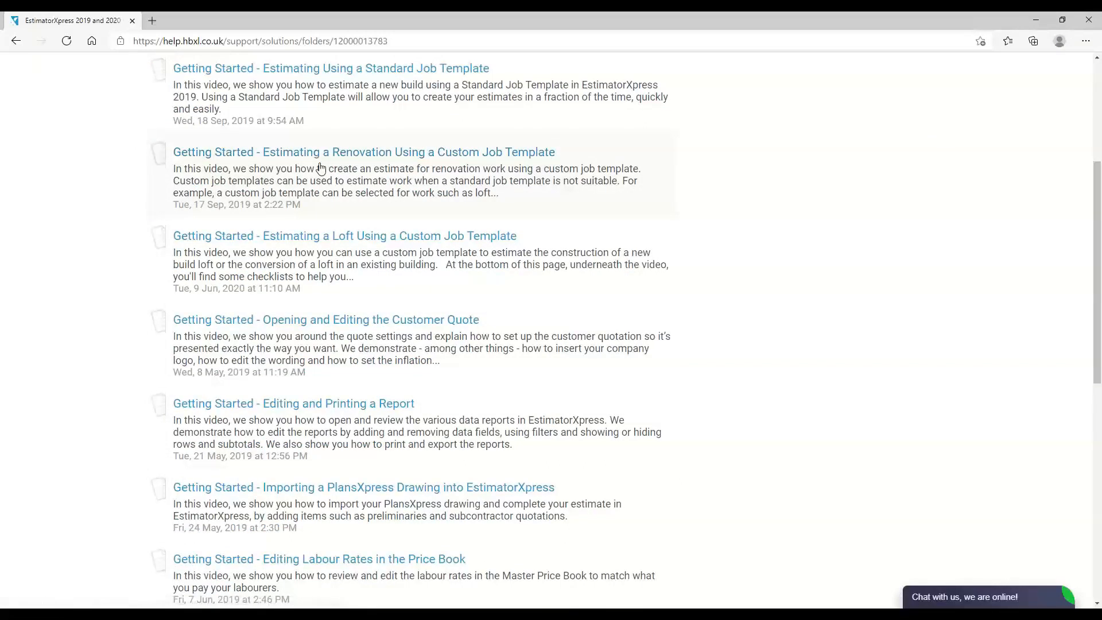
{"action": "scroll", "coordinate": [849, 256], "scroll_direction": "up", "scroll_amount": 2}
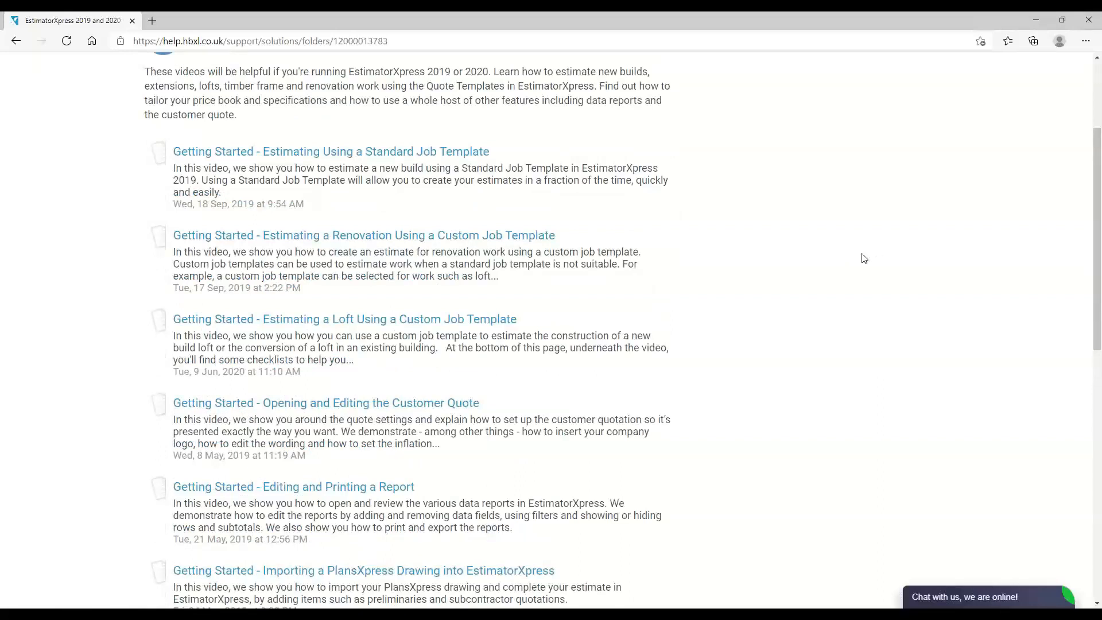
{"action": "scroll", "coordinate": [861, 257], "scroll_direction": "down", "scroll_amount": 3}
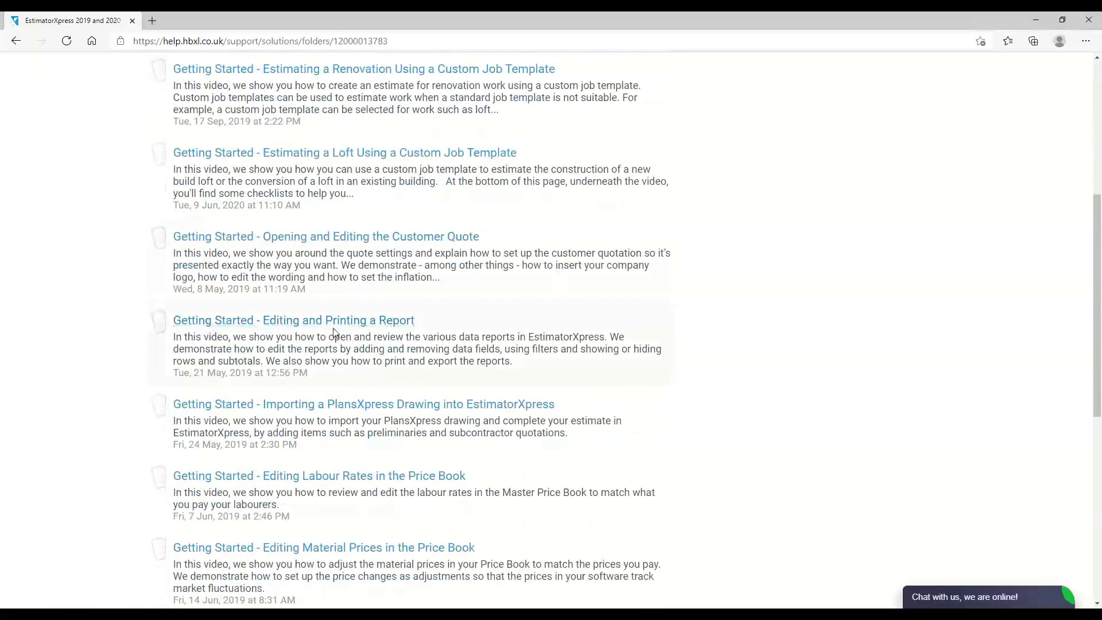
{"action": "scroll", "coordinate": [835, 307], "scroll_direction": "down", "scroll_amount": 3}
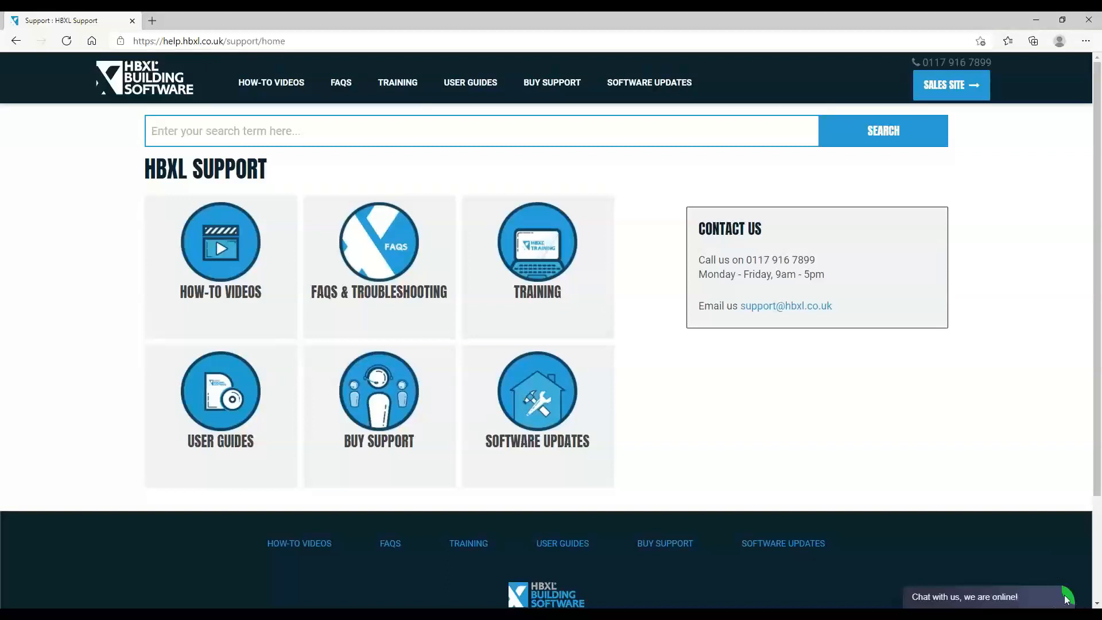
- View the Technical Support live chat on the HBXL Support home page, and close it without sending a message
{"action": "left_click", "coordinate": [979, 598]}
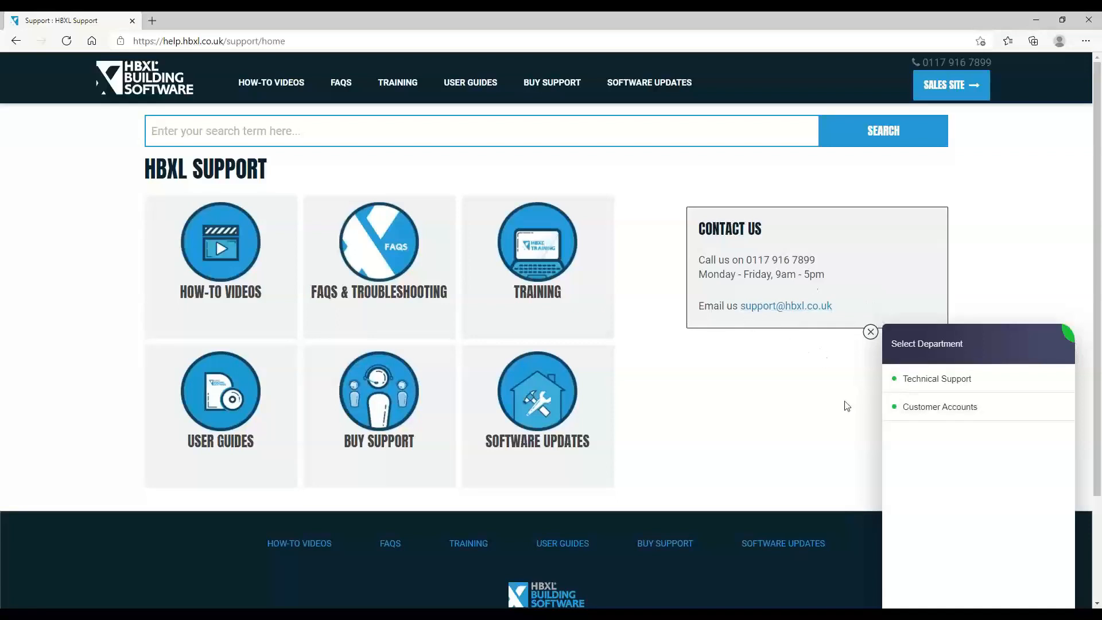
{"action": "left_click", "coordinate": [951, 380]}
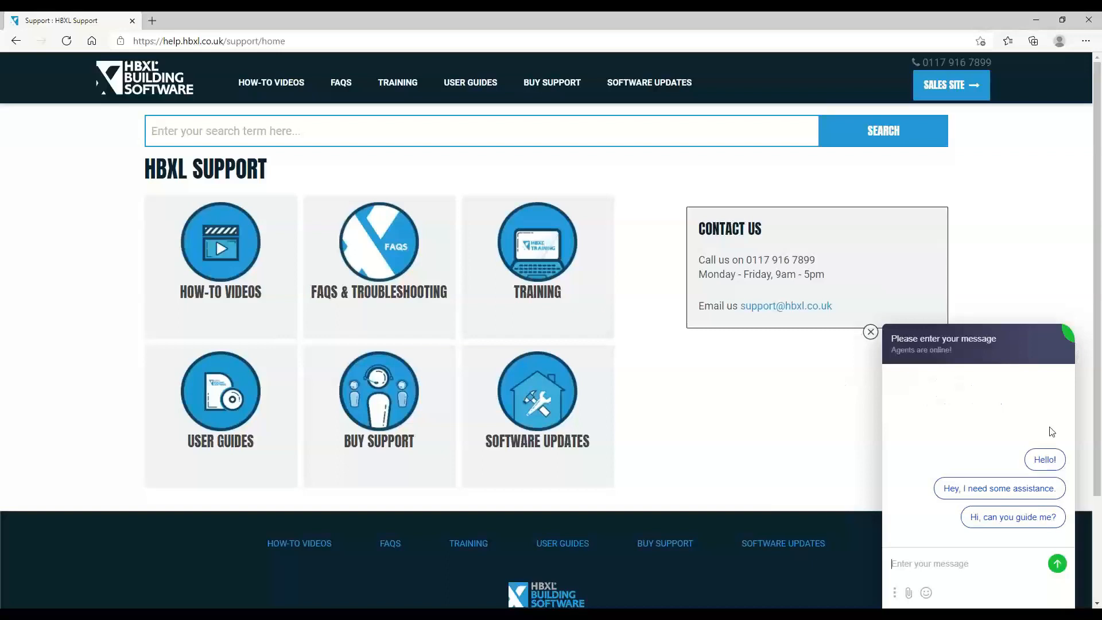
{"action": "left_click", "coordinate": [870, 333]}
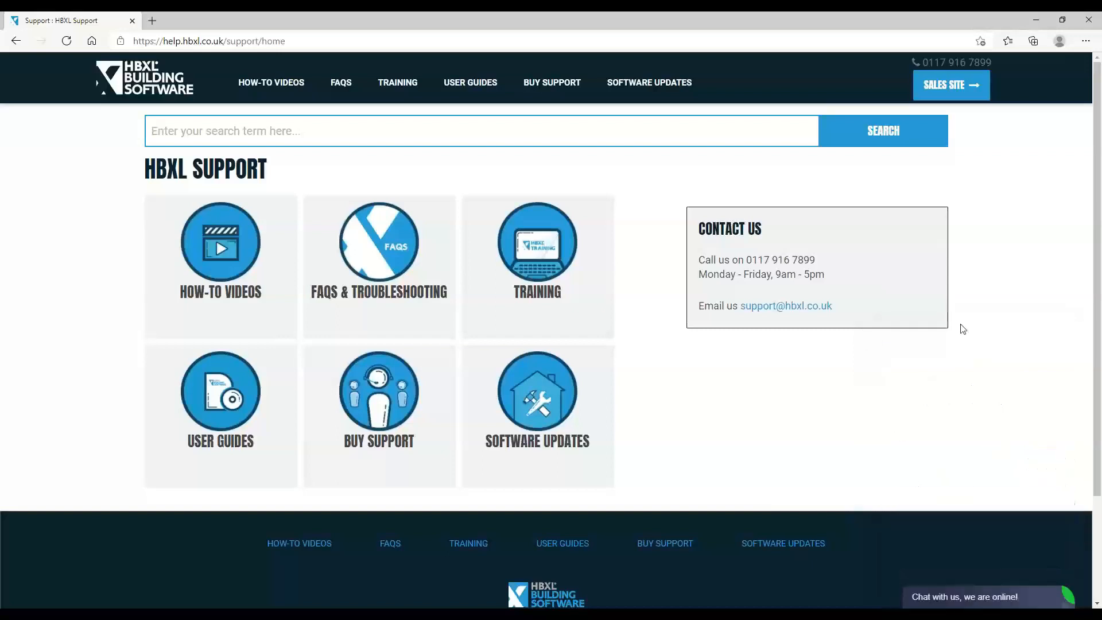